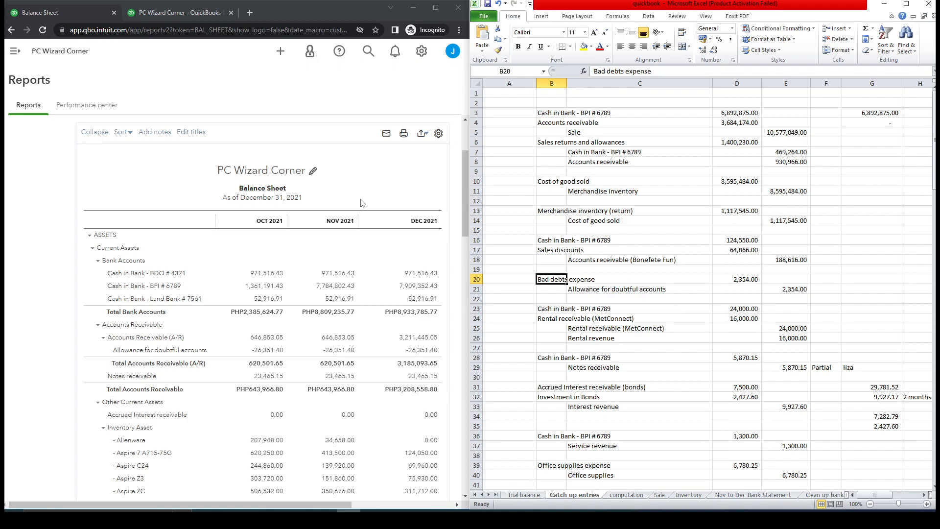
Step: Open the QuickBooks home page in a separate browser tab, keeping the Balance Sheet and Profit and Loss reports open
{"action": "left_click", "coordinate": [169, 13]}
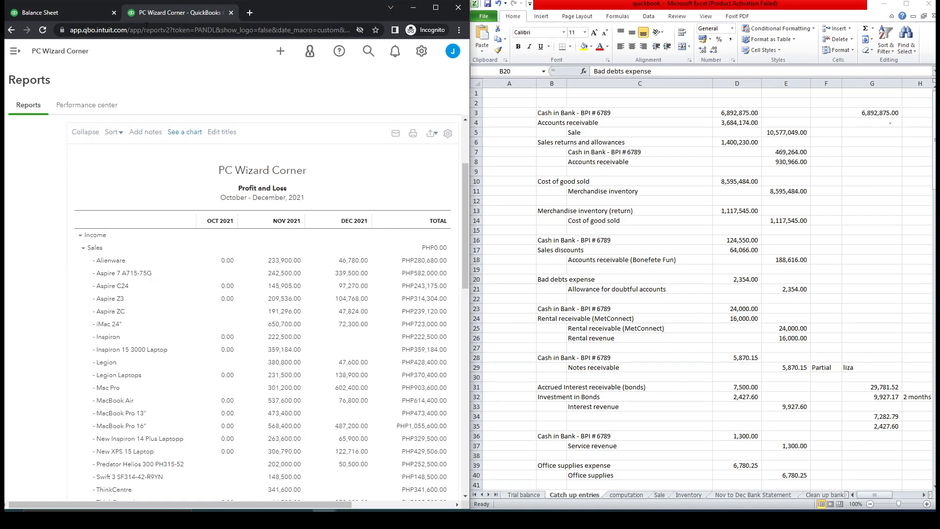
{"action": "left_click", "coordinate": [16, 52]}
{"action": "left_click", "coordinate": [44, 56], "text": "ctrl"}
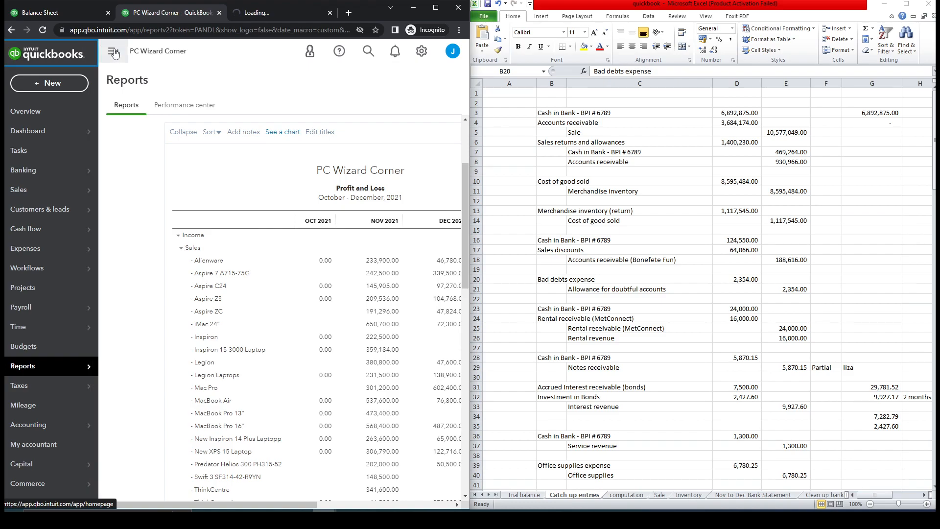
{"action": "left_click", "coordinate": [113, 51]}
{"action": "left_click", "coordinate": [264, 15]}
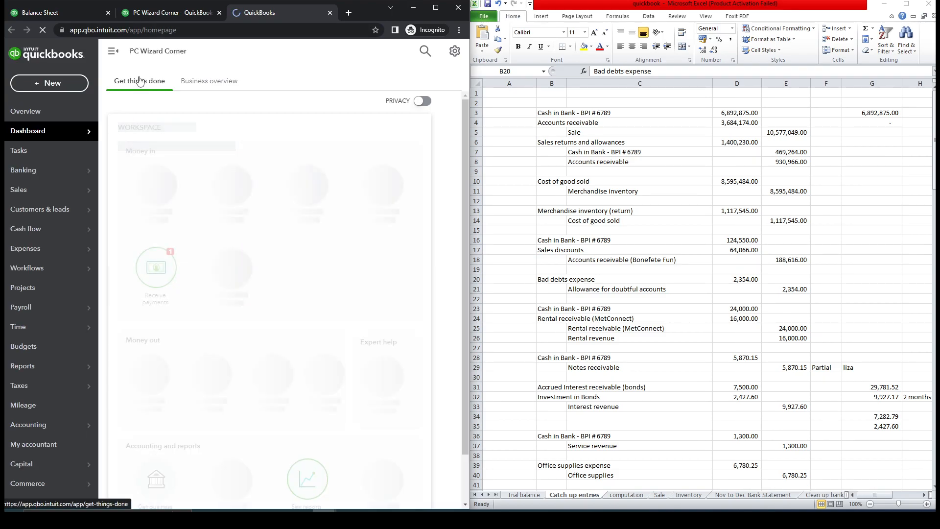
Step: Open the recent journal entry No. 11 dated 12/26/2021 for editing
{"action": "left_click", "coordinate": [52, 84]}
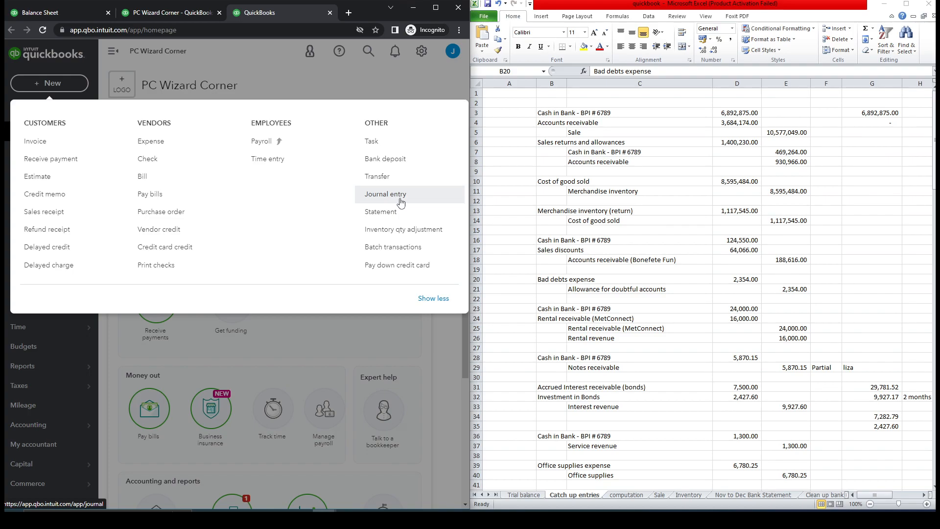
{"action": "left_click", "coordinate": [385, 194]}
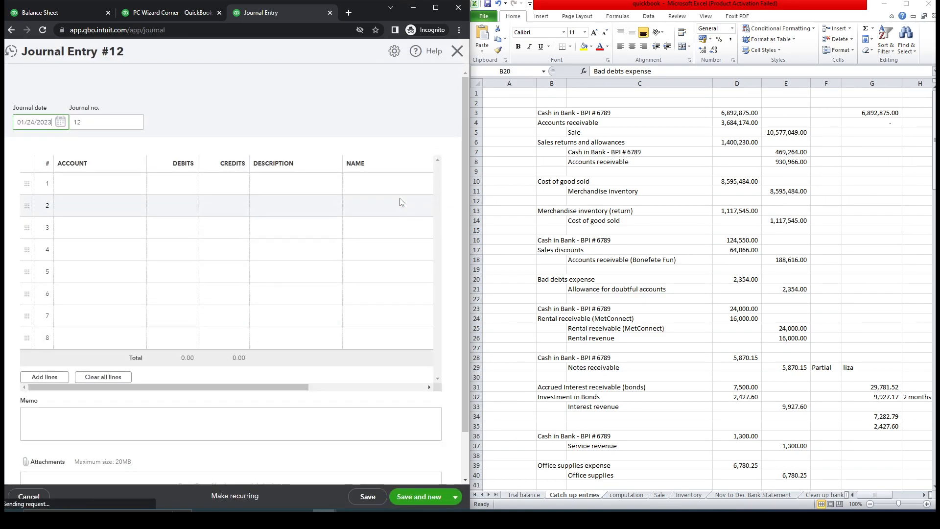
{"action": "left_click", "coordinate": [13, 54]}
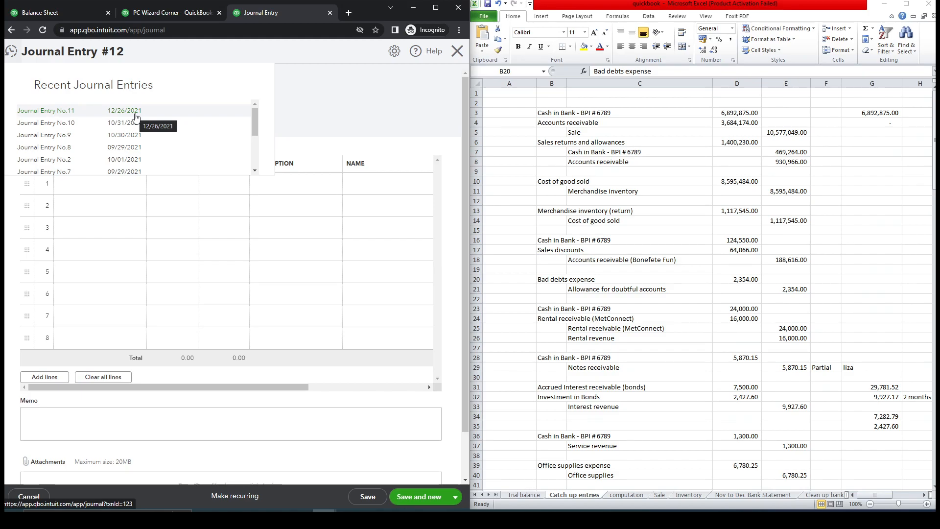
{"action": "left_click", "coordinate": [72, 115]}
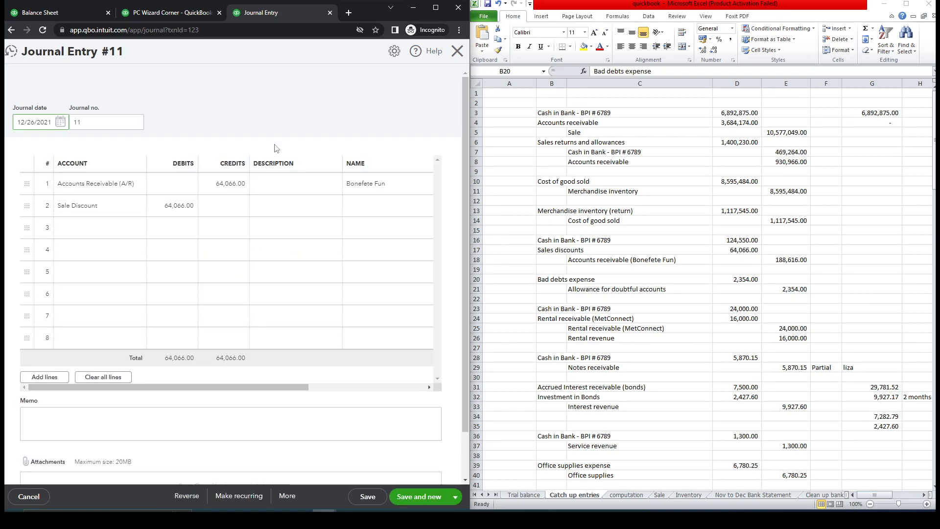
Step: Copy the account name "Bad debts expense" from cell B20 into journal line 3 and start adding it as a new account
{"action": "left_click", "coordinate": [563, 223]}
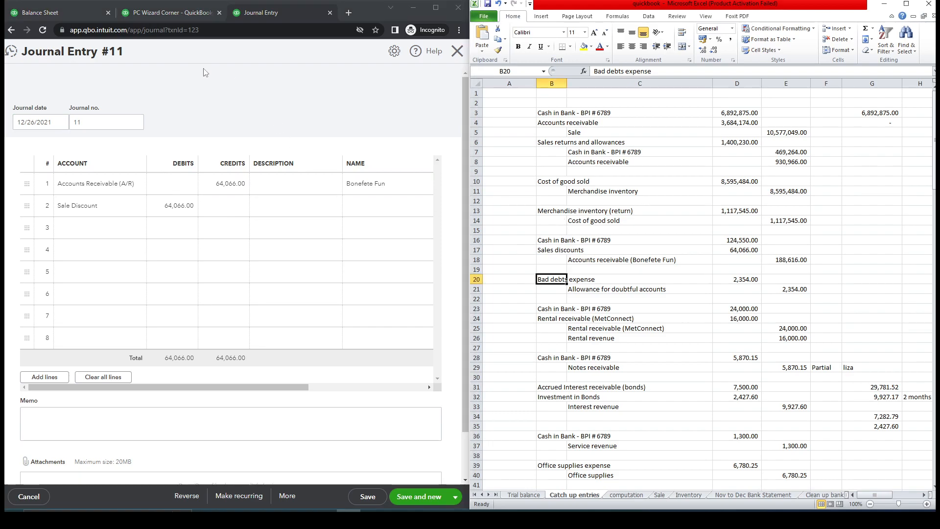
{"action": "left_click_drag", "start_coordinate": [657, 72], "coordinate": [592, 72]}
{"action": "key", "text": "ctrl+c"}
{"action": "left_click", "coordinate": [103, 233]}
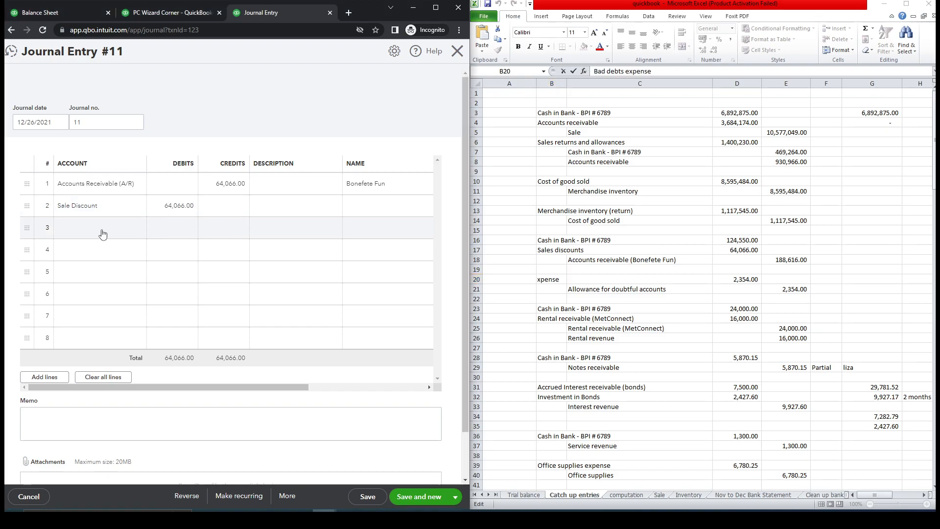
{"action": "key", "text": "ctrl+v"}
{"action": "left_click", "coordinate": [121, 255]}
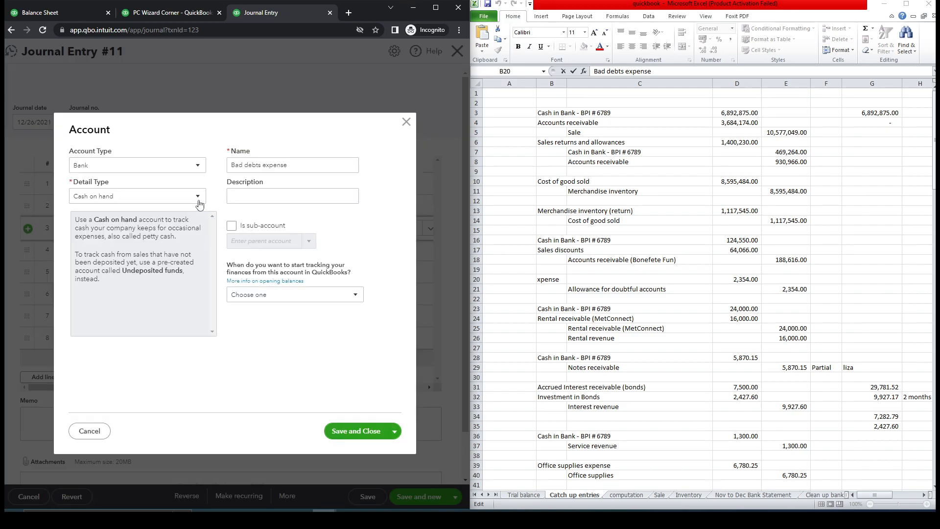
Step: Give the new Bad debts expense account the type Expenses and detail type Bad Debts, and save it
{"action": "left_click", "coordinate": [203, 165]}
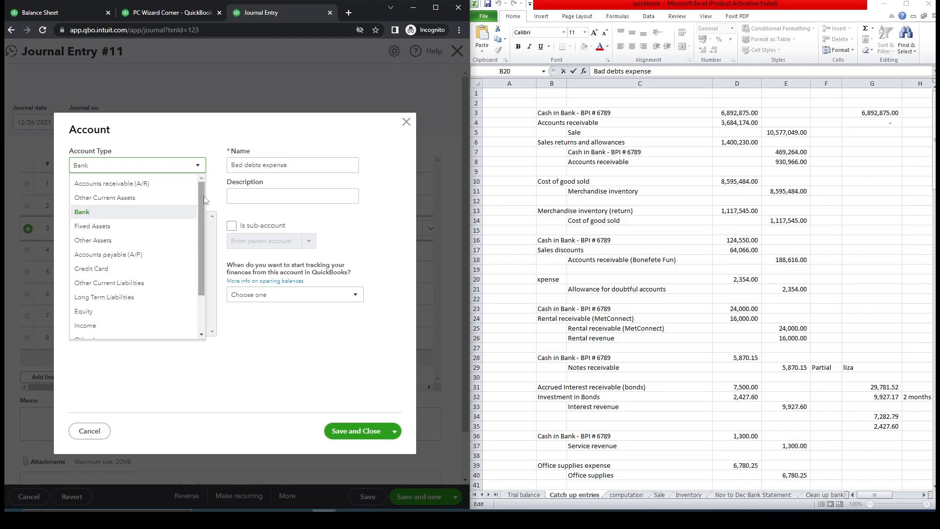
{"action": "scroll", "coordinate": [205, 241], "scroll_direction": "down", "scroll_amount": 1}
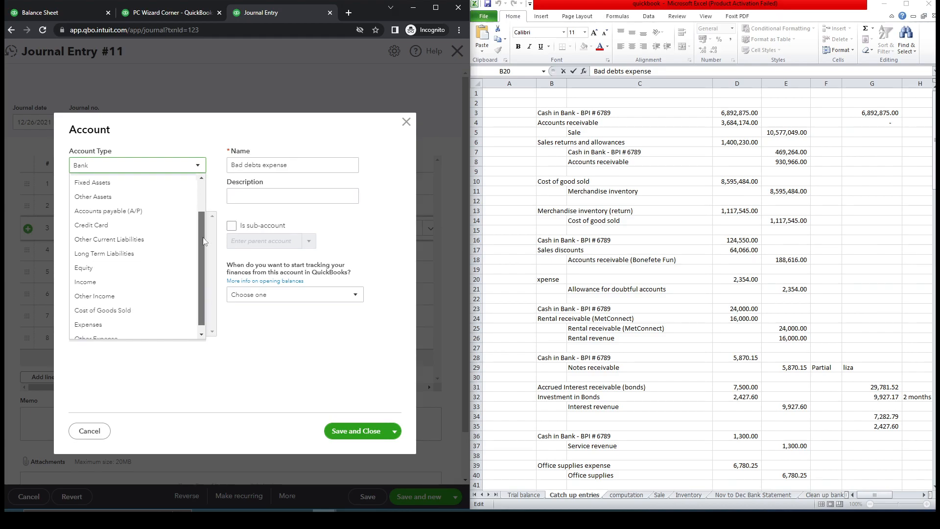
{"action": "left_click", "coordinate": [147, 319]}
{"action": "left_click", "coordinate": [198, 196]}
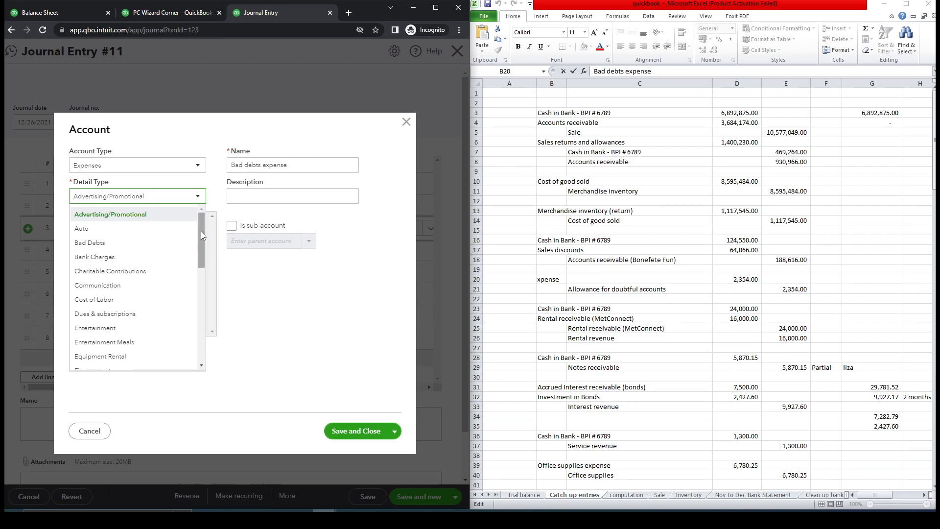
{"action": "left_click", "coordinate": [169, 242]}
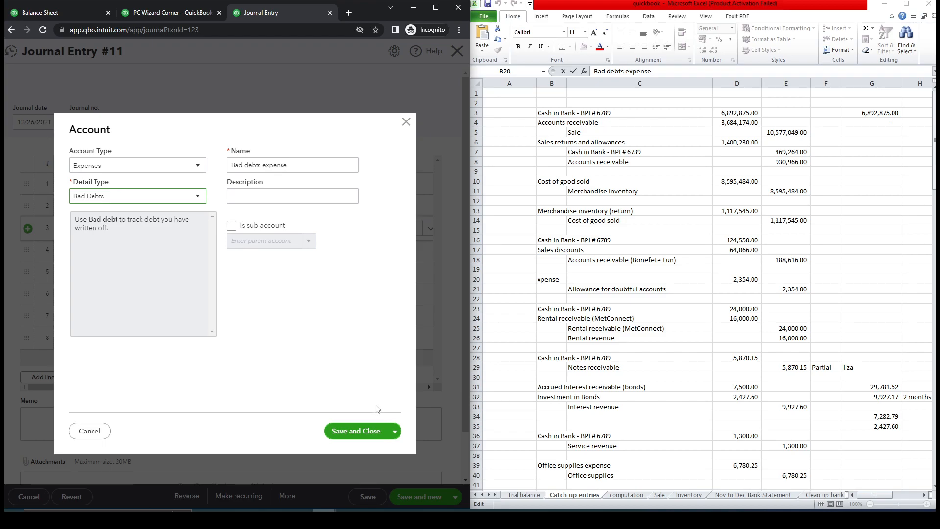
{"action": "left_click", "coordinate": [362, 432]}
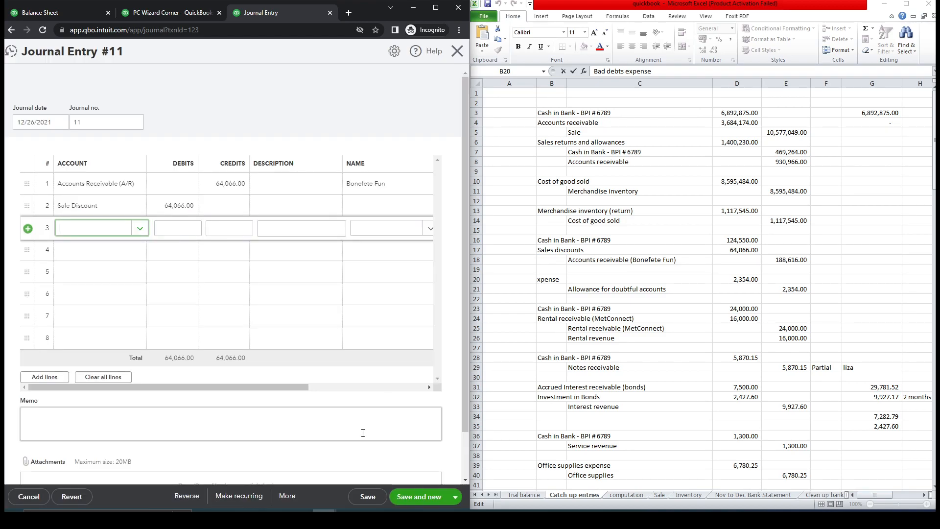
Step: Copy "Allowance for doubtful accounts" from cell C21 and set it as the account on journal line 4
{"action": "left_click", "coordinate": [607, 362]}
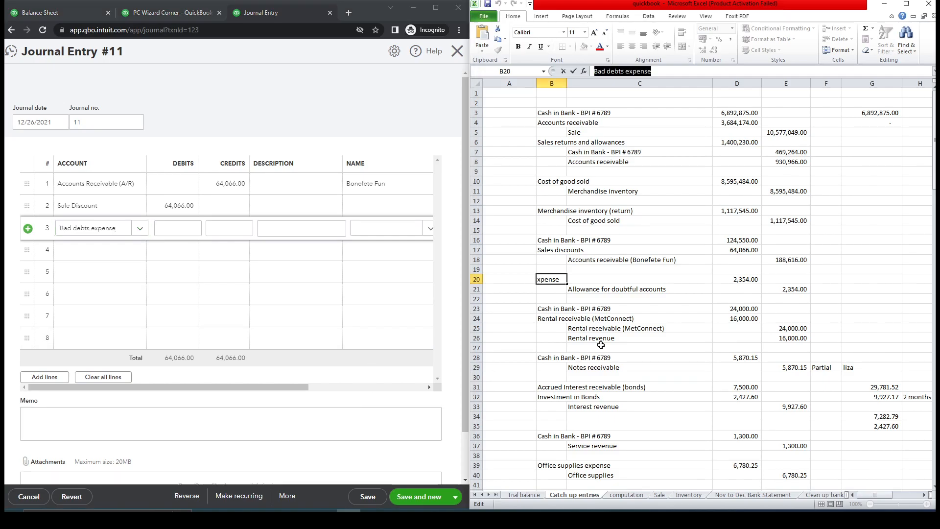
{"action": "left_click", "coordinate": [587, 289]}
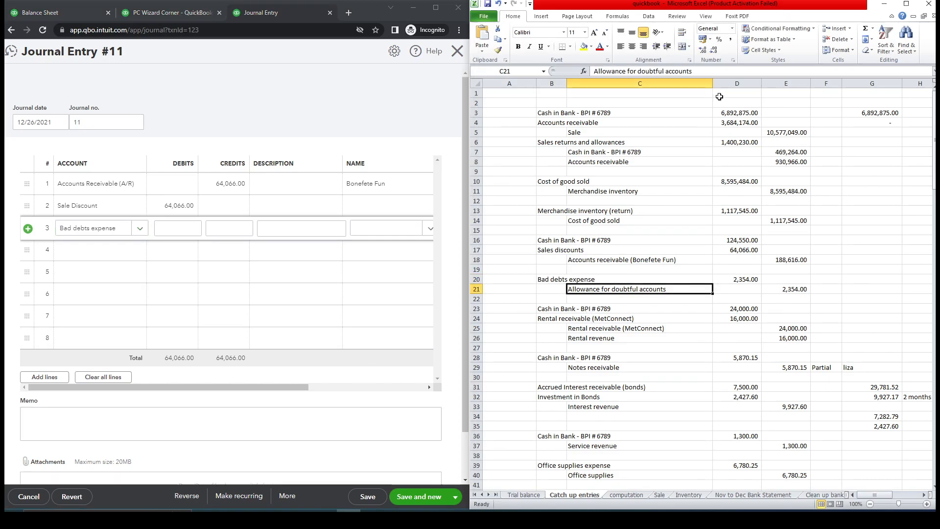
{"action": "left_click_drag", "start_coordinate": [701, 71], "coordinate": [593, 71]}
{"action": "key", "text": "ctrl+c"}
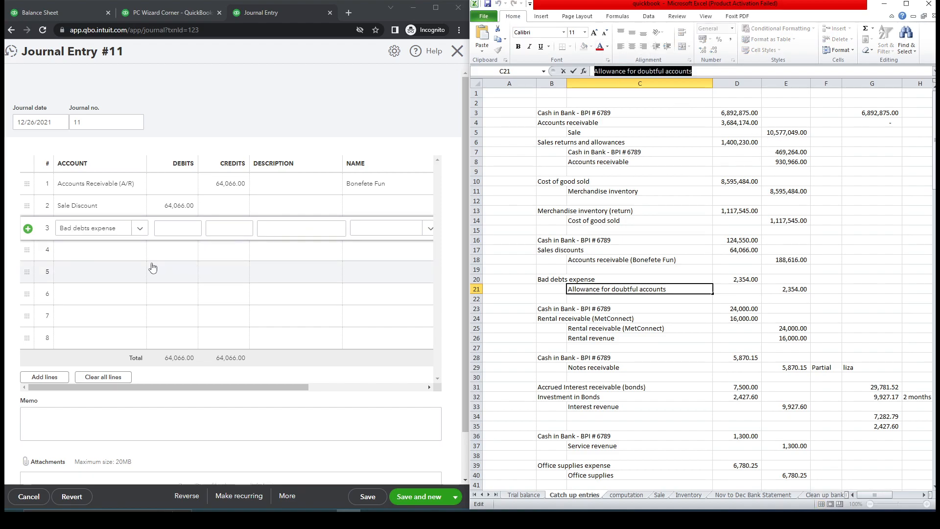
{"action": "left_click", "coordinate": [128, 249]}
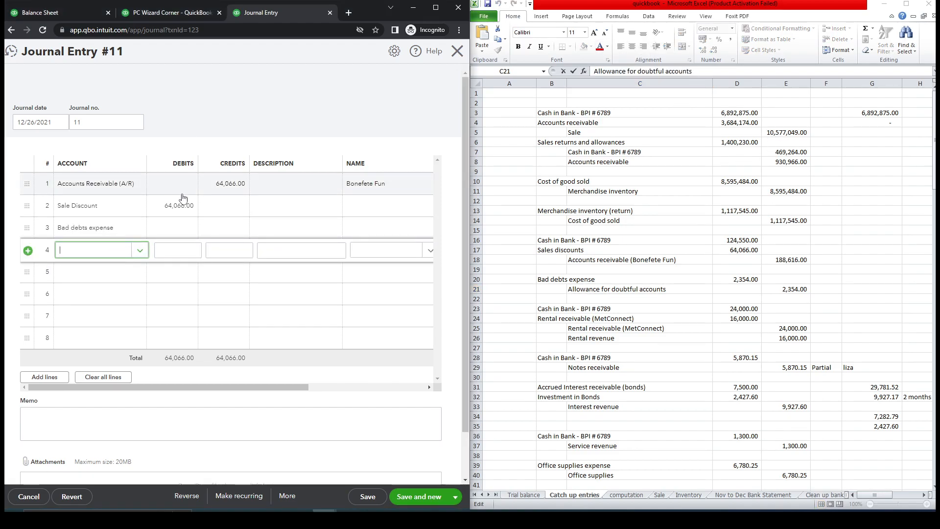
{"action": "key", "text": "ctrl+v"}
{"action": "left_click", "coordinate": [174, 293]}
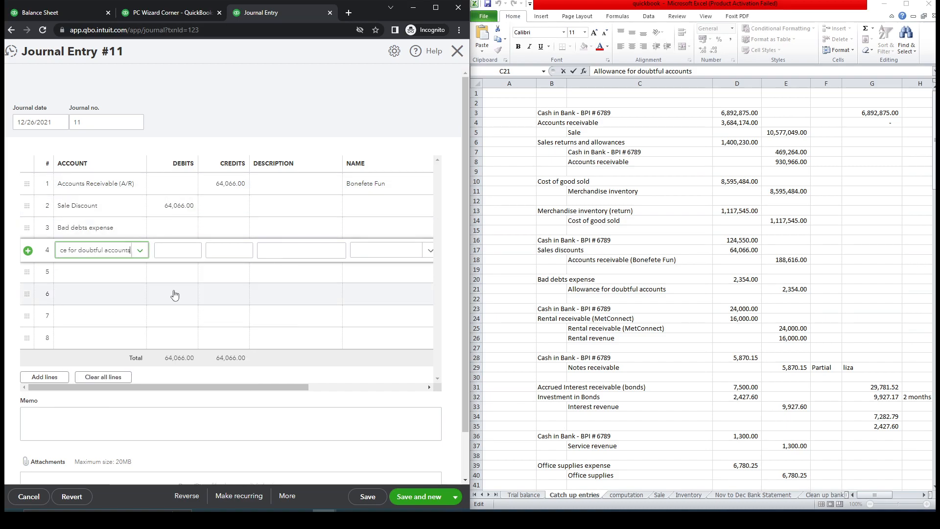
Step: Copy the 2,354.00 amount from cell D20 into the line 3 debit and the line 4 credit
{"action": "left_click", "coordinate": [737, 279]}
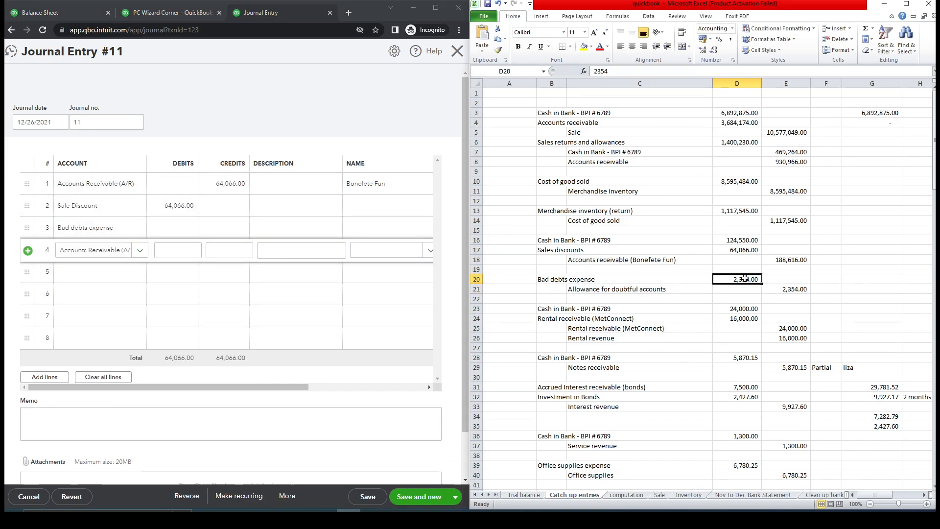
{"action": "key", "text": "ctrl+c"}
{"action": "left_click", "coordinate": [189, 230]}
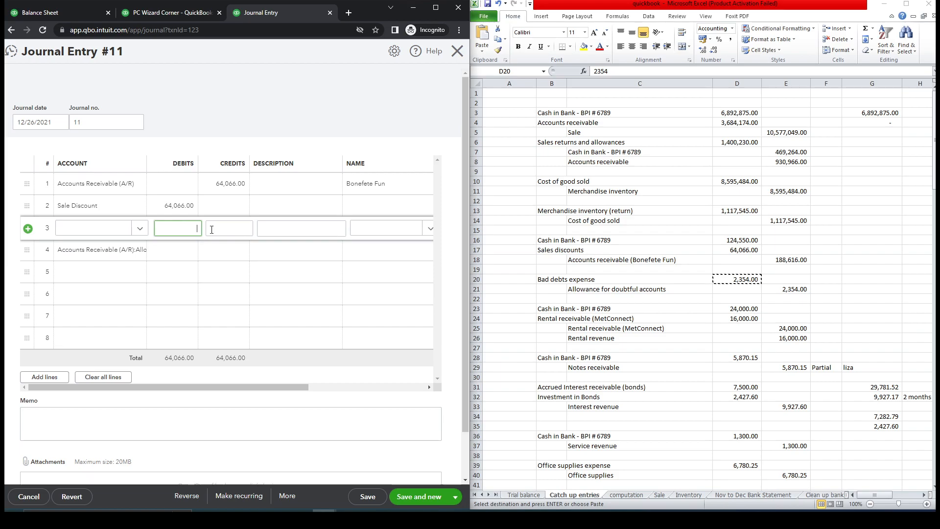
{"action": "key", "text": "ctrl+v"}
{"action": "left_click", "coordinate": [228, 250]}
{"action": "key", "text": "ctrl+v"}
Step: Assign the customer "Misc. customer total" as the name on journal line 4
{"action": "left_click", "coordinate": [393, 257]}
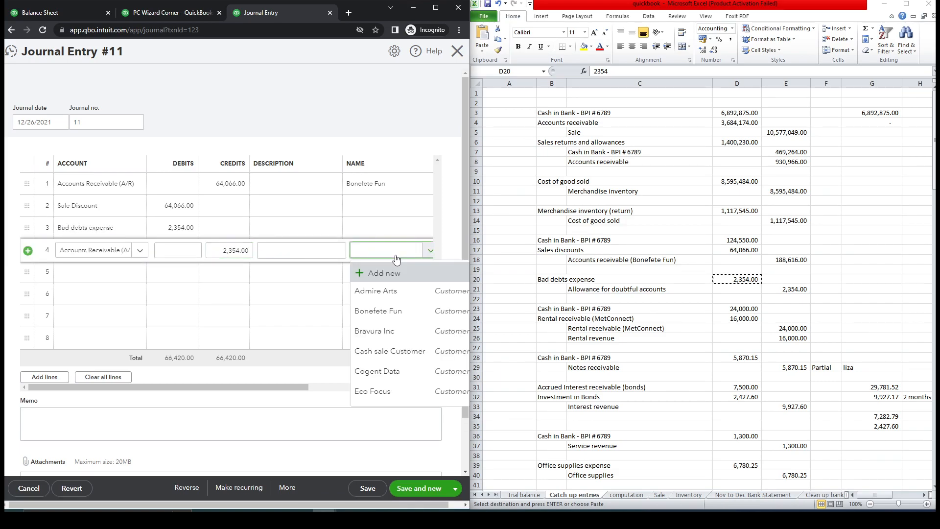
{"action": "type", "text": "mi"}
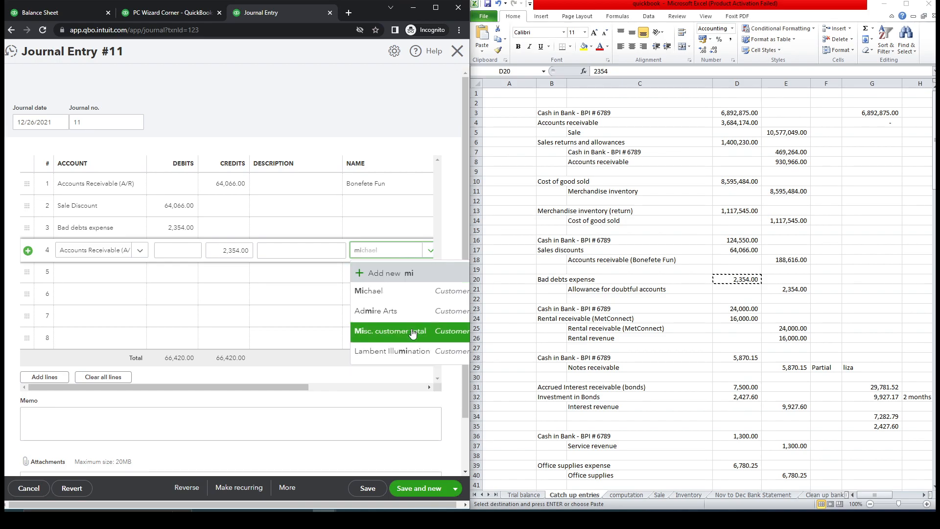
{"action": "left_click", "coordinate": [412, 332]}
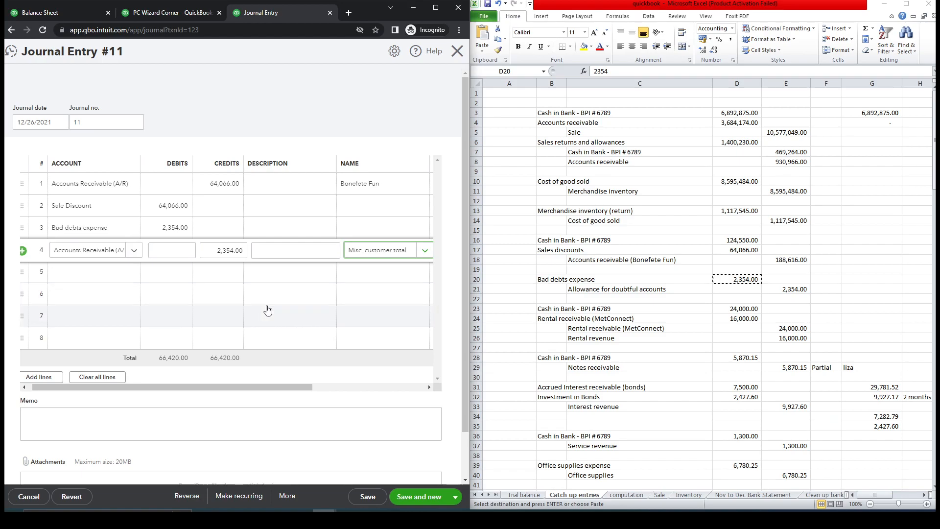
{"action": "left_click", "coordinate": [236, 292]}
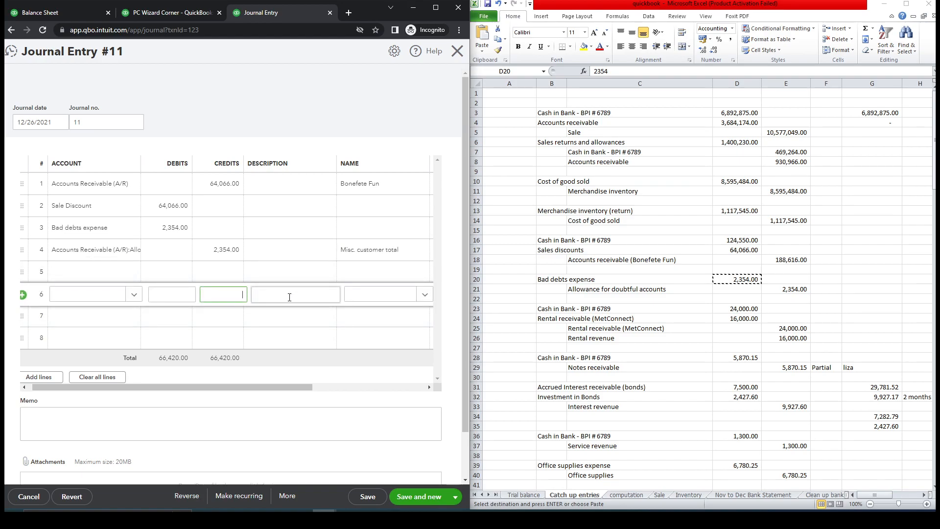
Step: Save and close the journal entry
{"action": "left_click", "coordinate": [455, 497]}
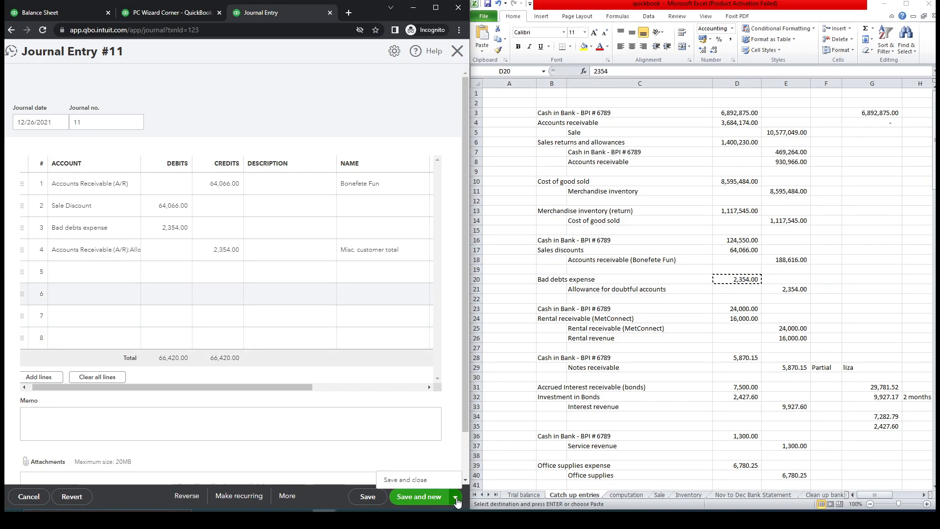
{"action": "left_click", "coordinate": [405, 481]}
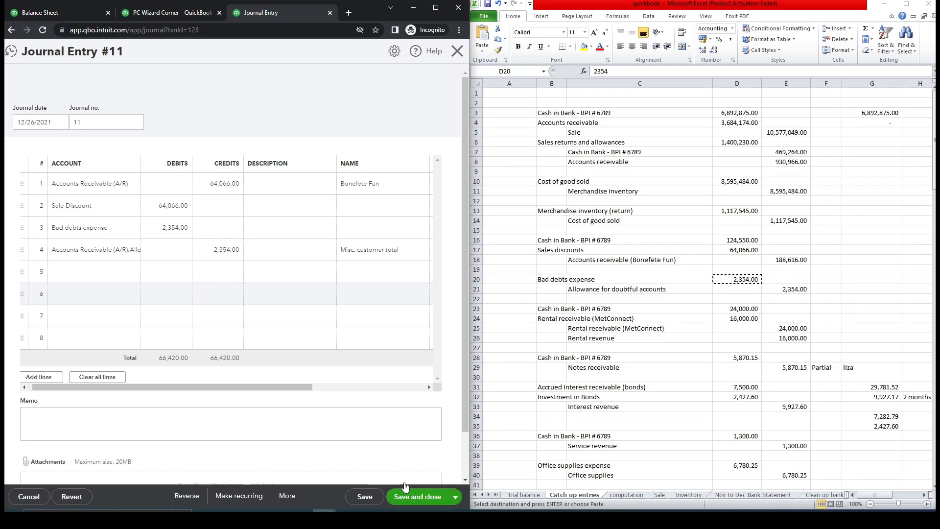
{"action": "left_click", "coordinate": [405, 488]}
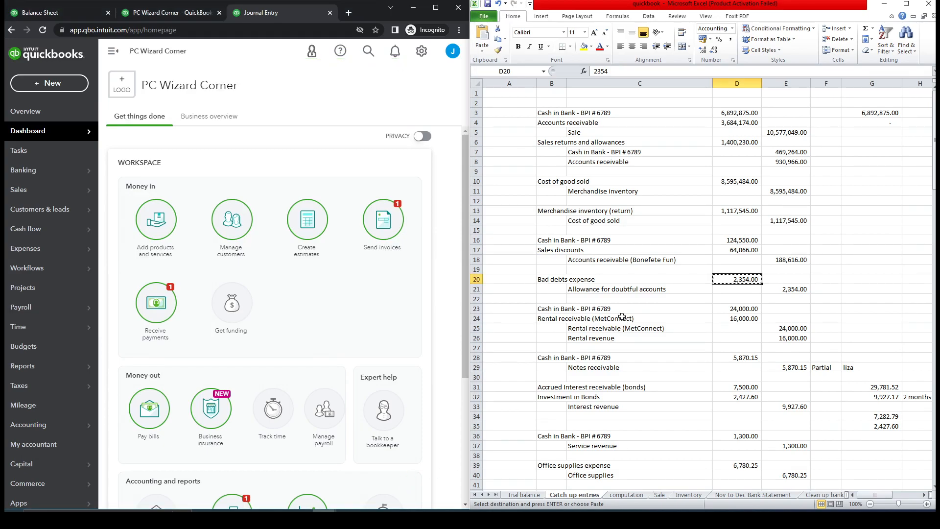
Step: Check the allowance for doubtful accounts on the Balance Sheet and the Expenses section of the Profit and Loss report
{"action": "left_click", "coordinate": [552, 309]}
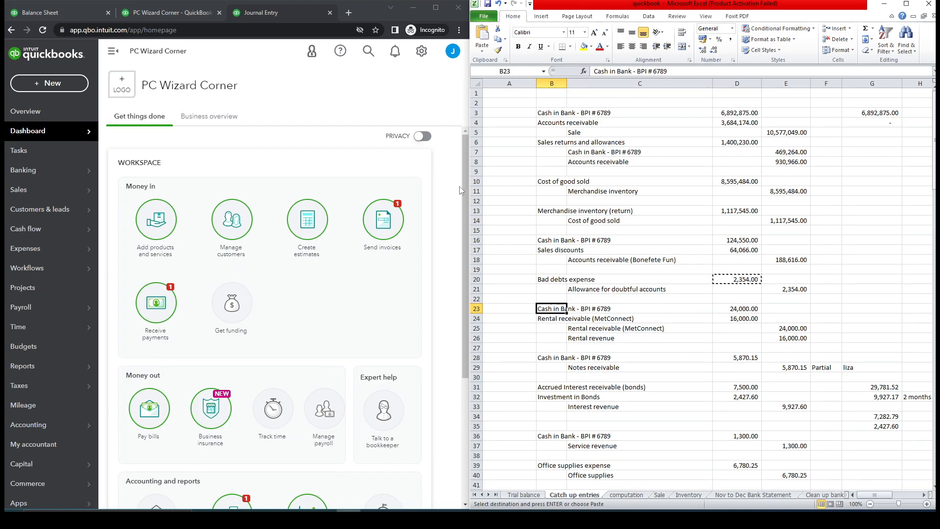
{"action": "left_click", "coordinate": [73, 16]}
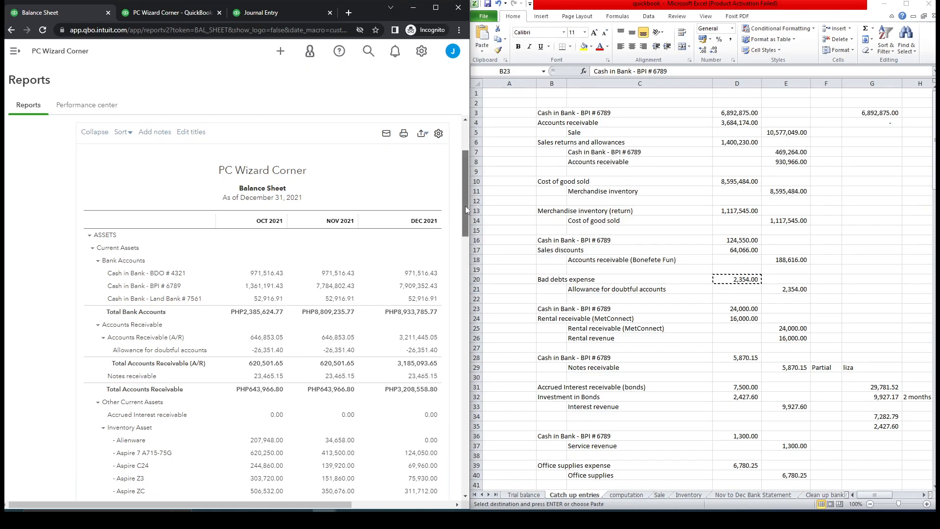
{"action": "left_click_drag", "start_coordinate": [465, 206], "coordinate": [464, 231]}
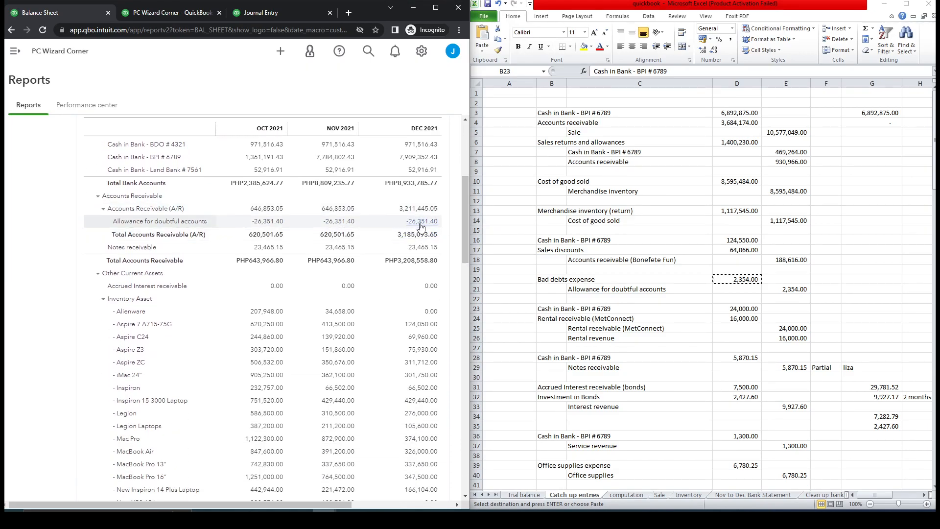
{"action": "left_click", "coordinate": [175, 16]}
{"action": "left_click_drag", "start_coordinate": [465, 200], "coordinate": [452, 381]}
{"action": "scroll", "coordinate": [441, 377], "scroll_direction": "down", "scroll_amount": 2}
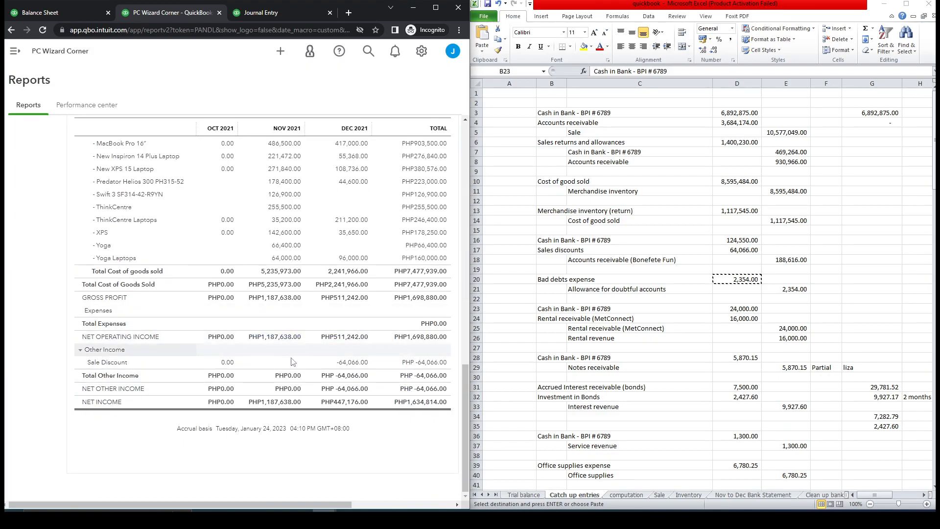
Step: Reload the Profit and Loss report and examine the December 2021 bad debts expense under Expenses
{"action": "left_click", "coordinate": [42, 30]}
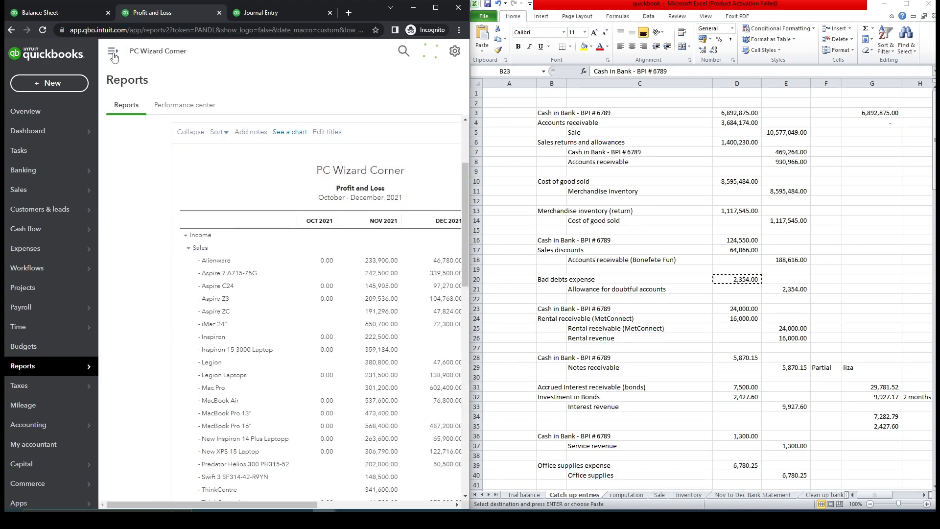
{"action": "left_click_drag", "start_coordinate": [465, 200], "coordinate": [451, 355]}
{"action": "scroll", "coordinate": [451, 362], "scroll_direction": "down", "scroll_amount": 3}
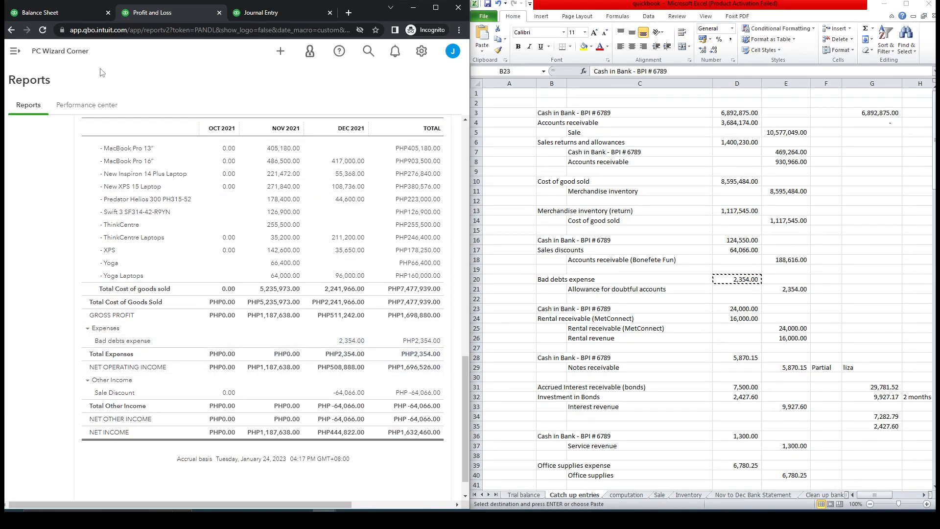
Step: Reload the Balance Sheet and check the December 2021 allowance for doubtful accounts
{"action": "left_click", "coordinate": [80, 16]}
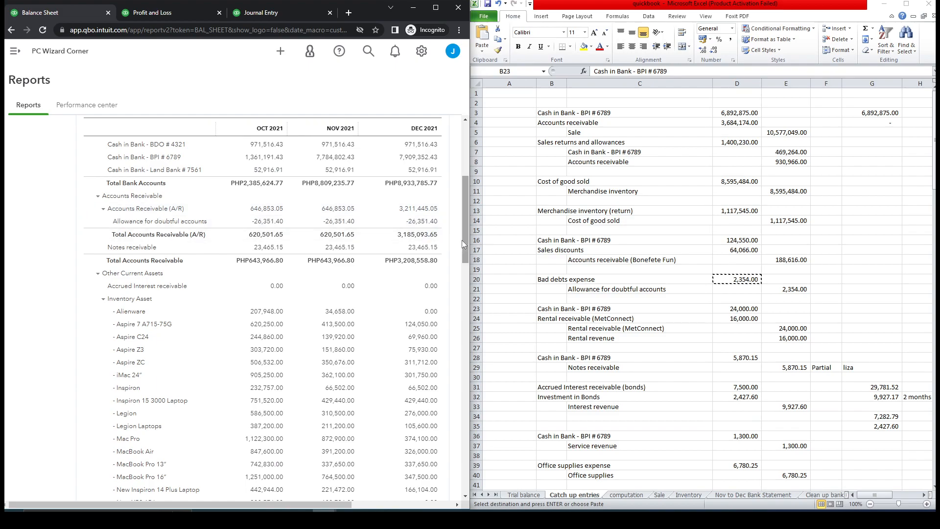
{"action": "mouse_move", "coordinate": [468, 239]}
{"action": "left_mouse_down"}
{"action": "mouse_move", "coordinate": [465, 181]}
{"action": "mouse_move", "coordinate": [460, 253]}
{"action": "left_mouse_up"}
{"action": "scroll", "coordinate": [460, 254], "scroll_direction": "up", "scroll_amount": 2}
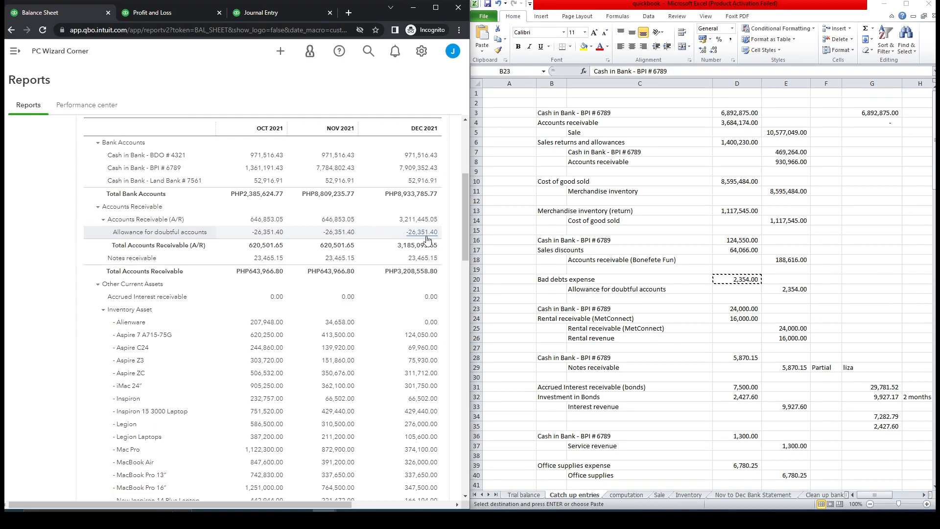
{"action": "left_click", "coordinate": [43, 33]}
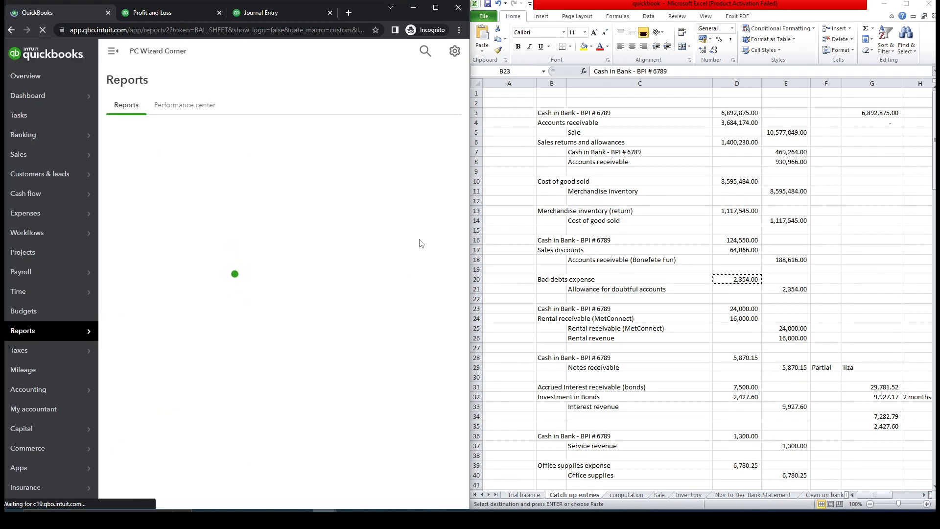
{"action": "left_click", "coordinate": [112, 55]}
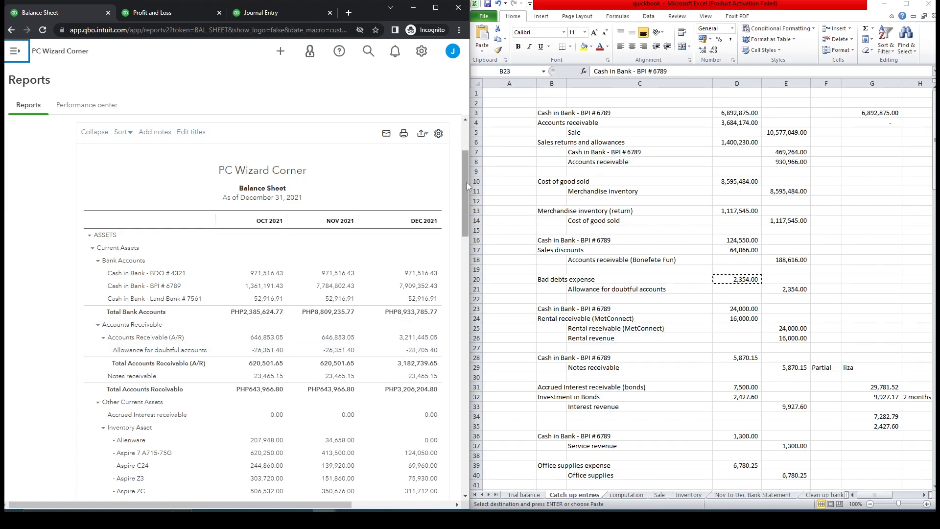
Step: Review the Other Current Assets on the Balance Sheet for the receivable used in the worksheet's MetConnect rental entry
{"action": "left_click", "coordinate": [603, 318]}
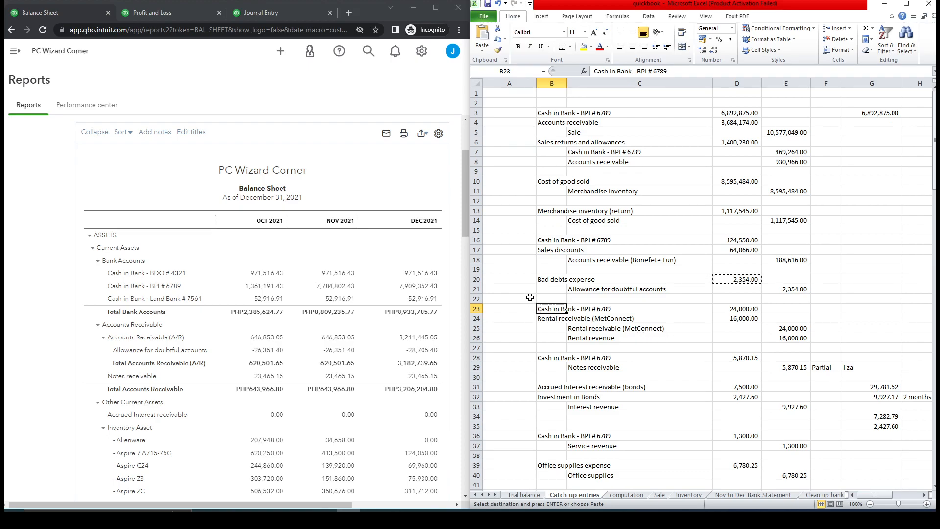
{"action": "left_click_drag", "start_coordinate": [466, 220], "coordinate": [454, 320]}
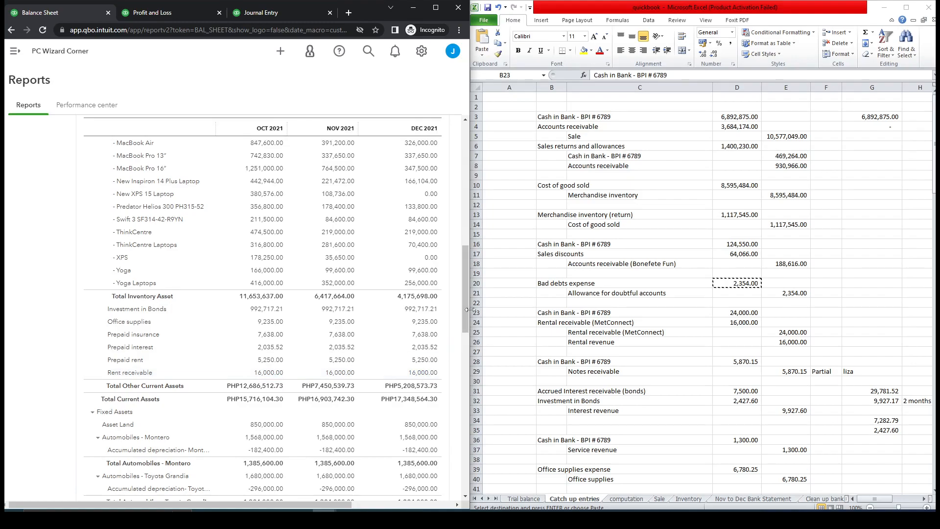
{"action": "left_click_drag", "start_coordinate": [469, 316], "coordinate": [469, 295]}
Step: Copy 24000 from cell D23 and search the Nov to Dec Bank Statement sheet for it to find the deposit's date
{"action": "double_click", "coordinate": [747, 242]}
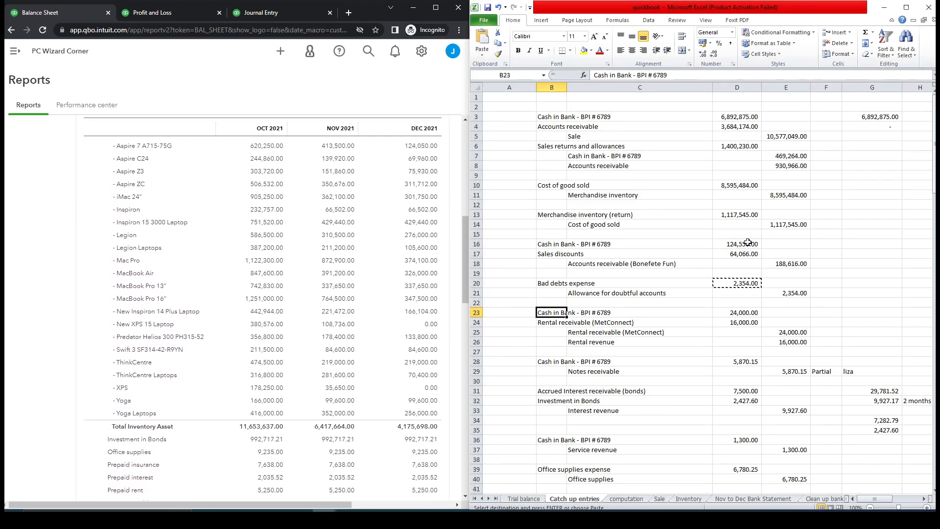
{"action": "left_click", "coordinate": [748, 242]}
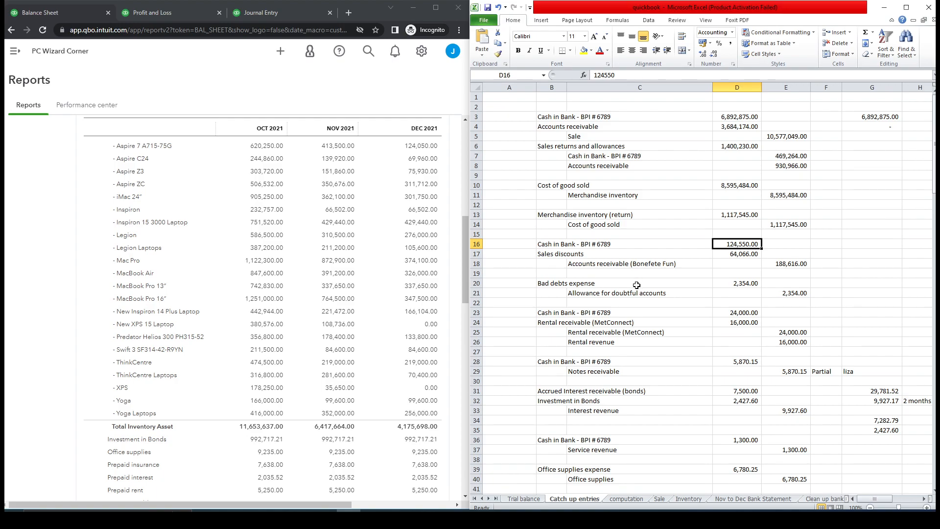
{"action": "left_click", "coordinate": [743, 313]}
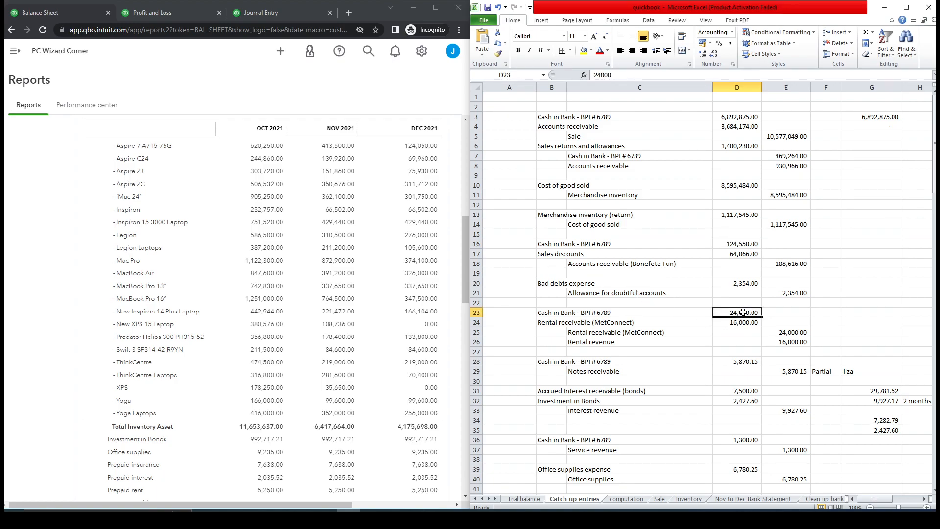
{"action": "left_click_drag", "start_coordinate": [615, 76], "coordinate": [589, 75]}
{"action": "key", "text": "ctrl+c"}
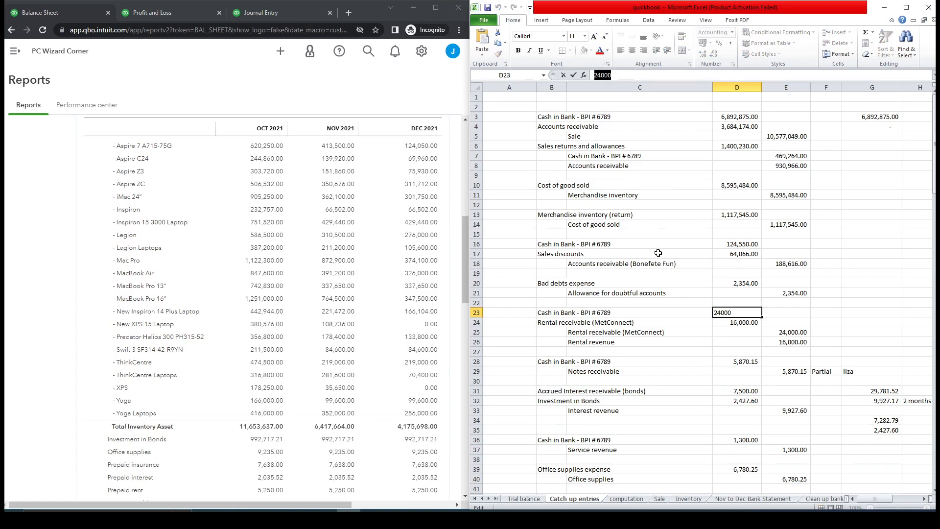
{"action": "left_click", "coordinate": [748, 499]}
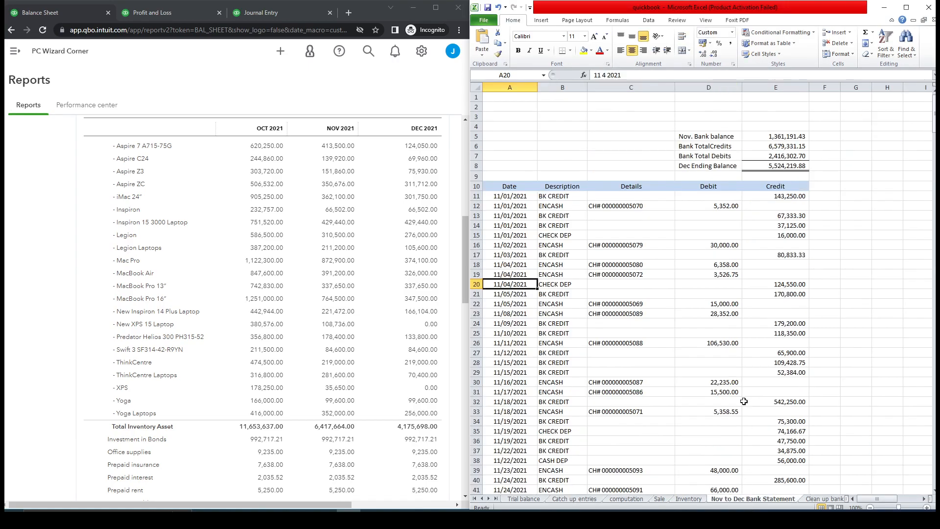
{"action": "key", "text": "ctrl+f"}
{"action": "key", "text": "ctrl+v"}
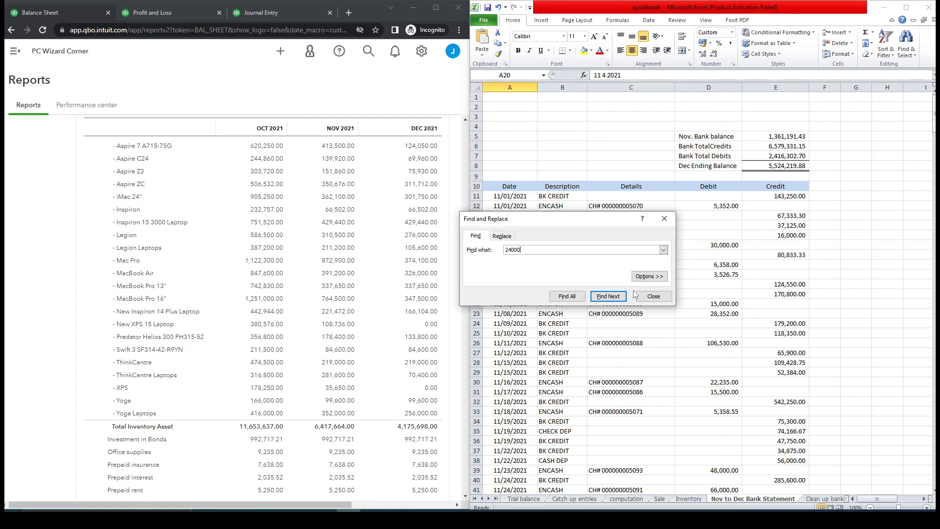
{"action": "left_click", "coordinate": [614, 298]}
{"action": "left_click", "coordinate": [664, 218]}
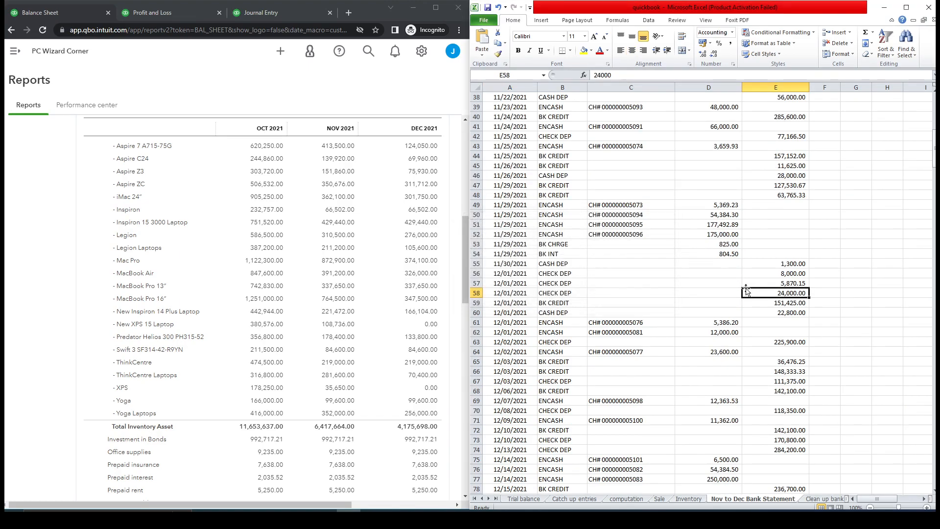
{"action": "left_click", "coordinate": [517, 291]}
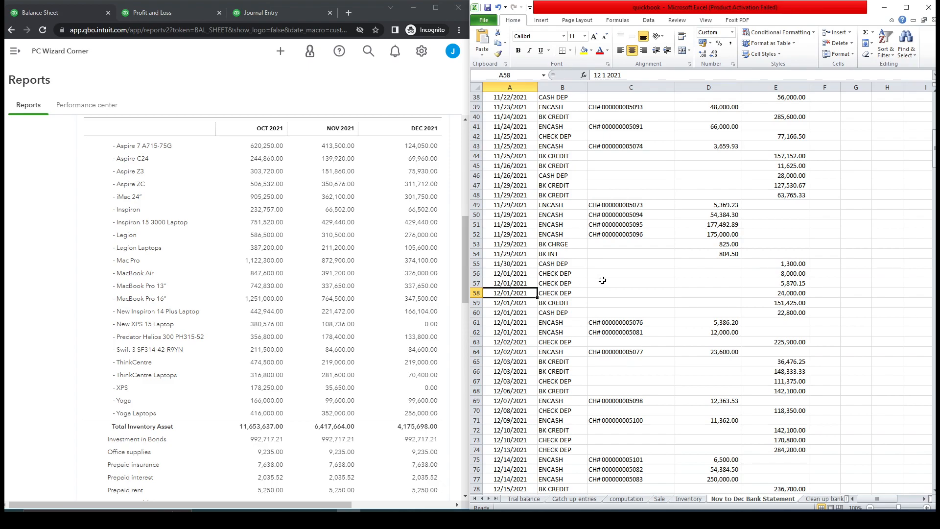
{"action": "left_click", "coordinate": [575, 498]}
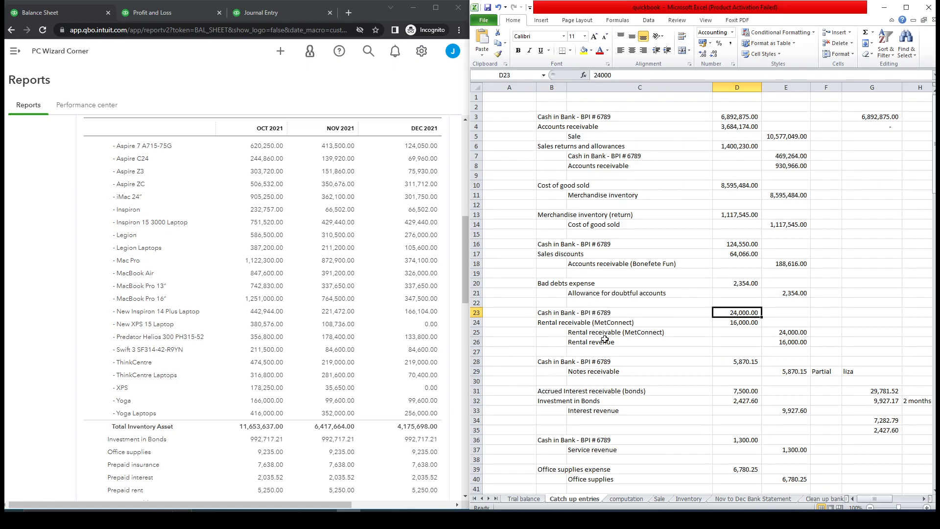
Step: Check rent receivable on the Balance Sheet and MetConnect's open balance in the customer list
{"action": "left_click_drag", "start_coordinate": [465, 228], "coordinate": [463, 283]}
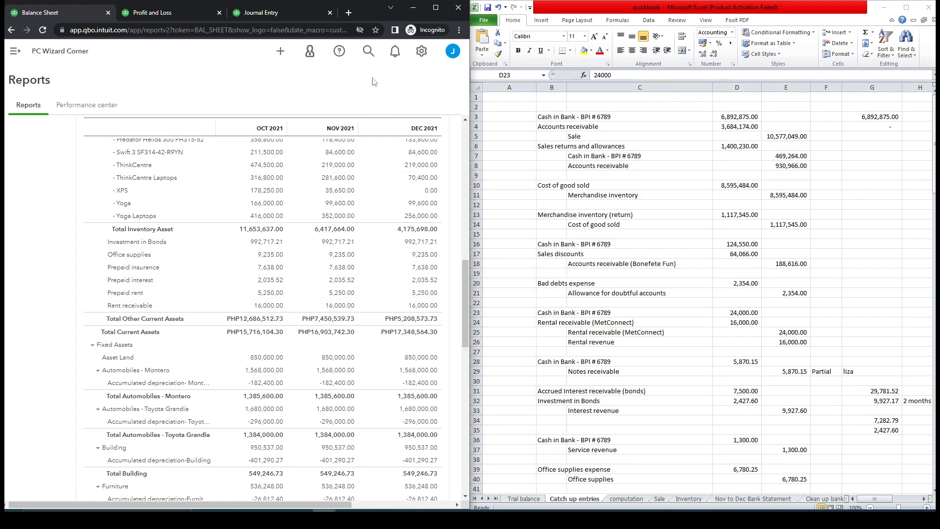
{"action": "left_click", "coordinate": [283, 11]}
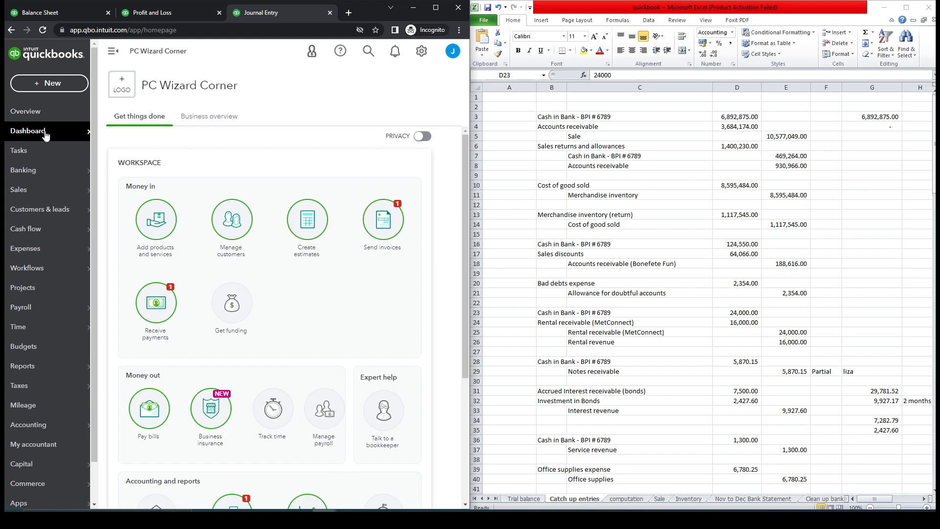
{"action": "mouse_move", "coordinate": [42, 191]}
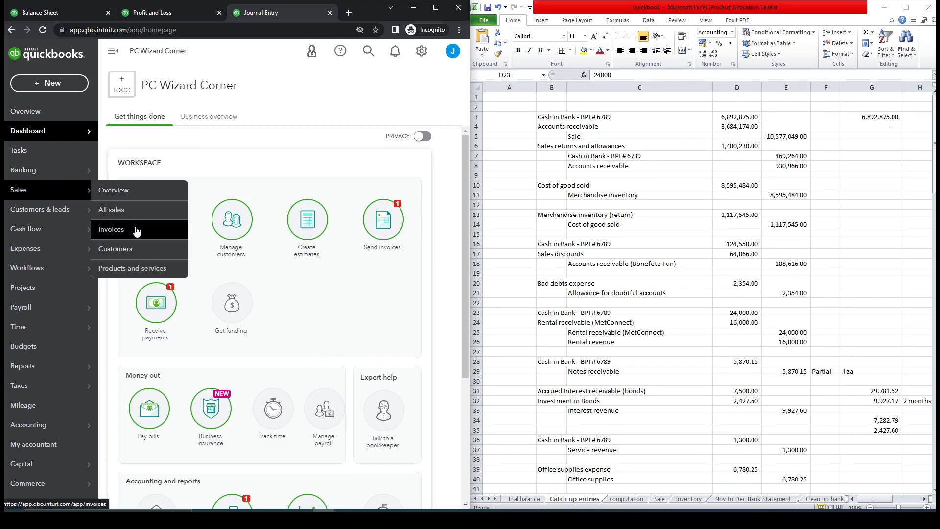
{"action": "left_click", "coordinate": [129, 249]}
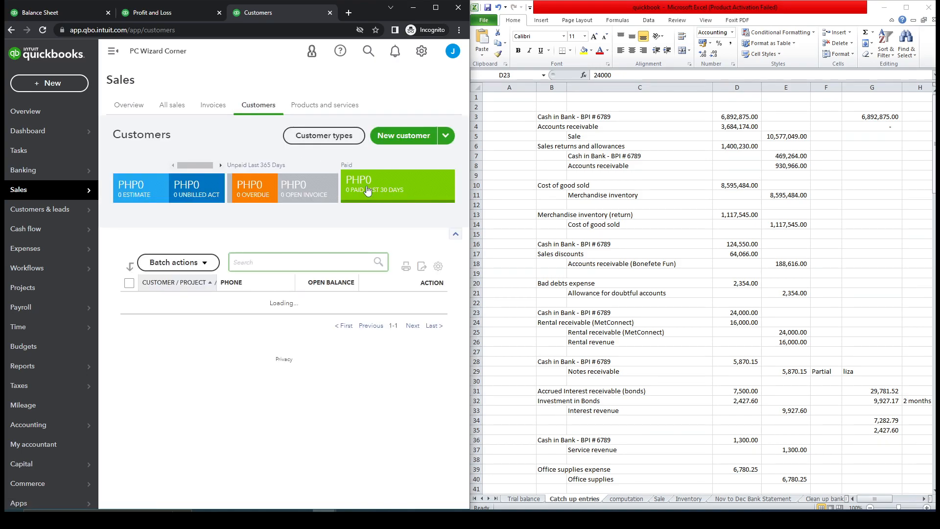
{"action": "left_click", "coordinate": [114, 51]}
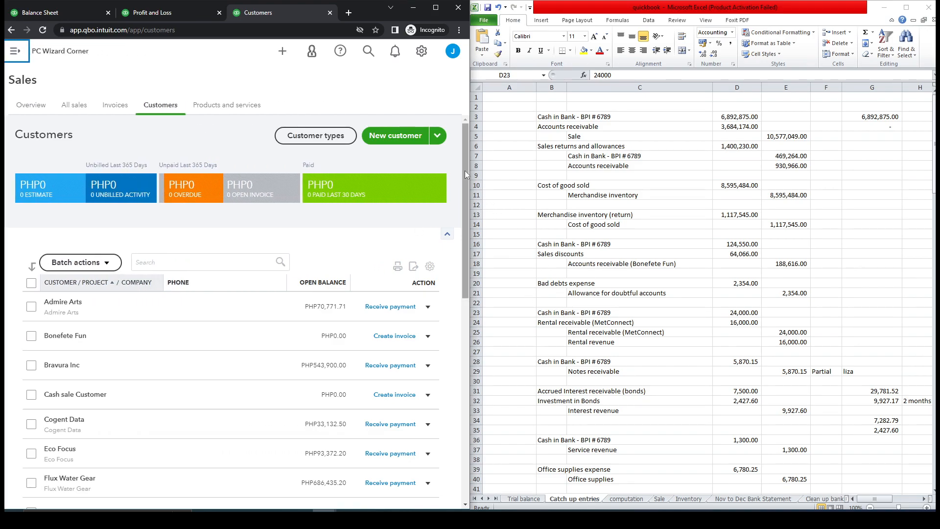
{"action": "left_click_drag", "start_coordinate": [466, 154], "coordinate": [450, 332]}
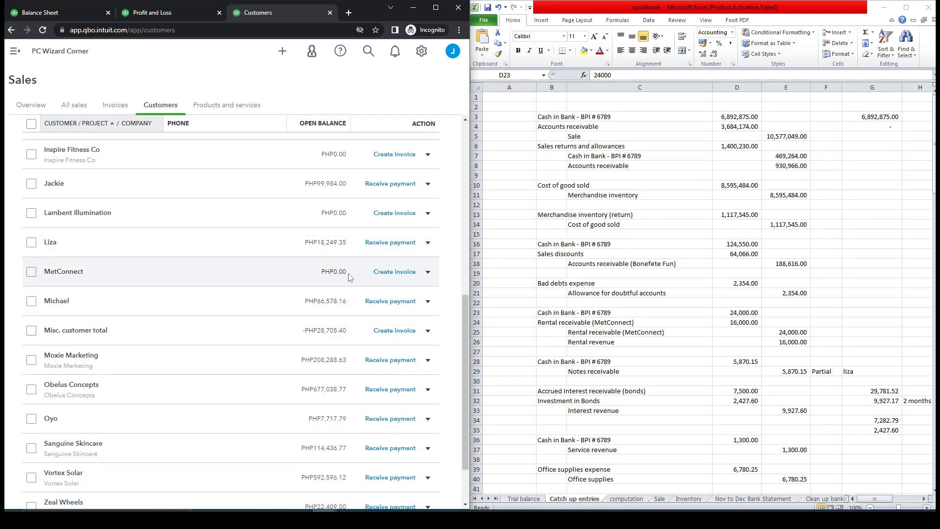
Step: Trace the October 2021 rent receivable to Journal Entry #9, inspect its lines and names, and return to the Balance Sheet
{"action": "left_click", "coordinate": [53, 13]}
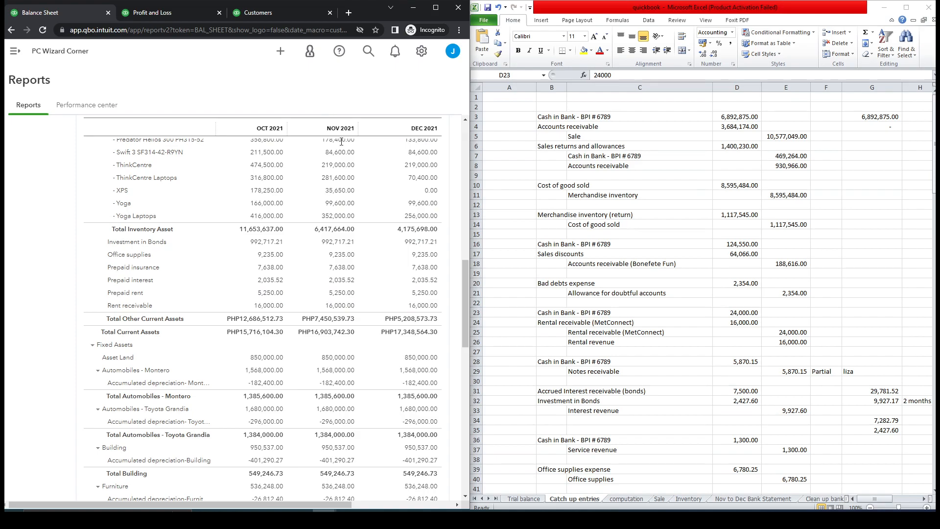
{"action": "left_click", "coordinate": [268, 306]}
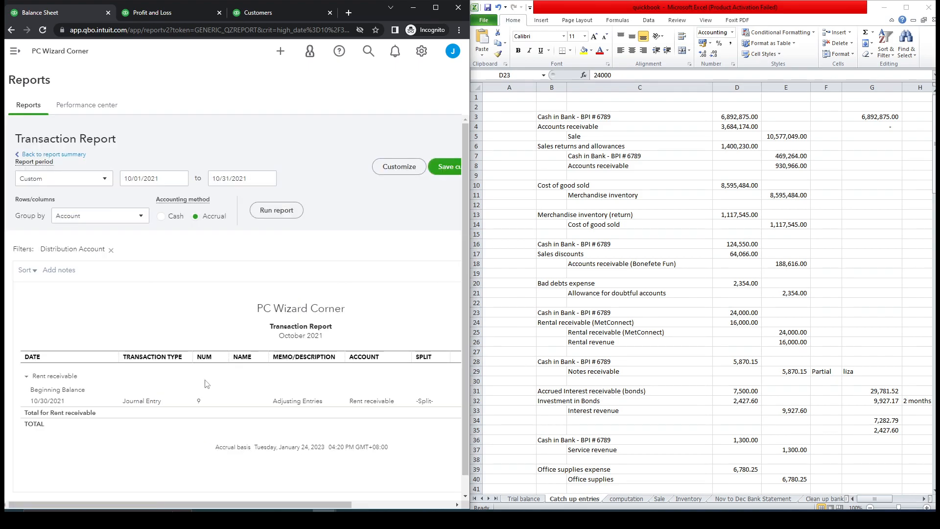
{"action": "left_click", "coordinate": [145, 404]}
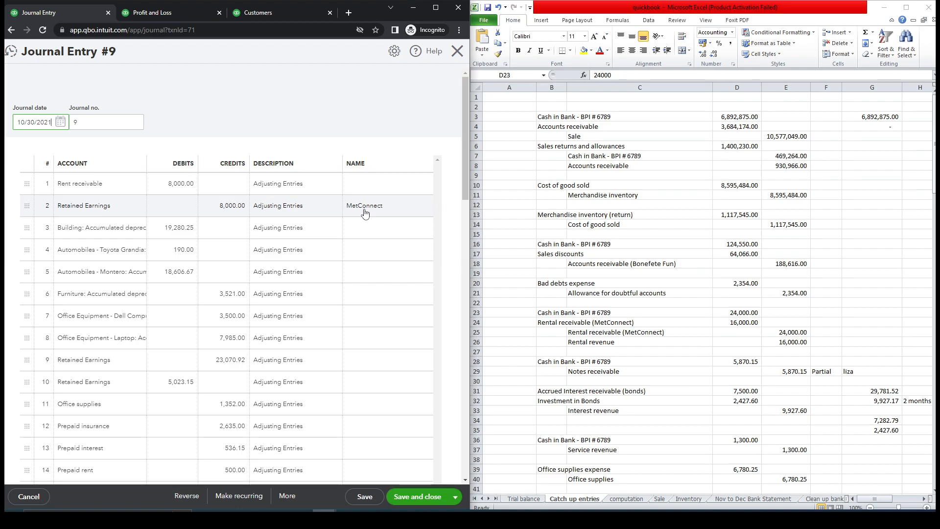
{"action": "left_click", "coordinate": [456, 54]}
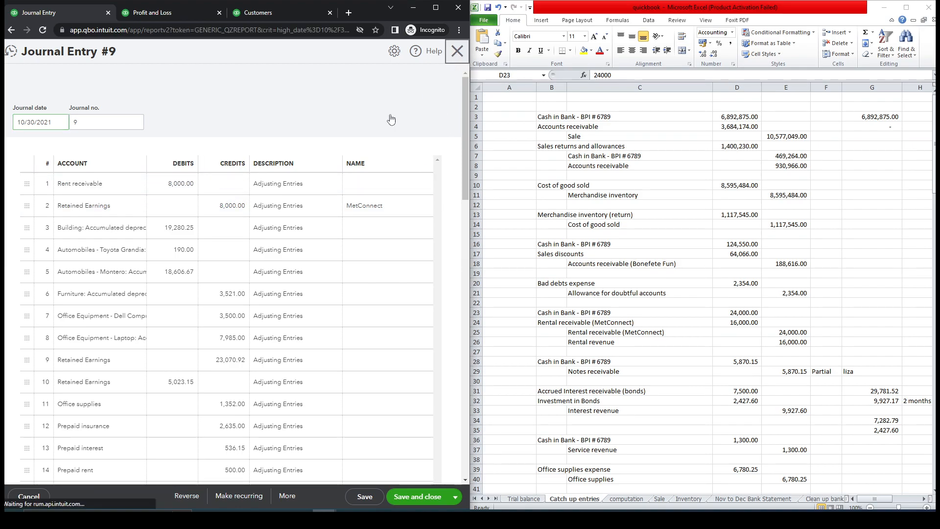
{"action": "left_click", "coordinate": [49, 154]}
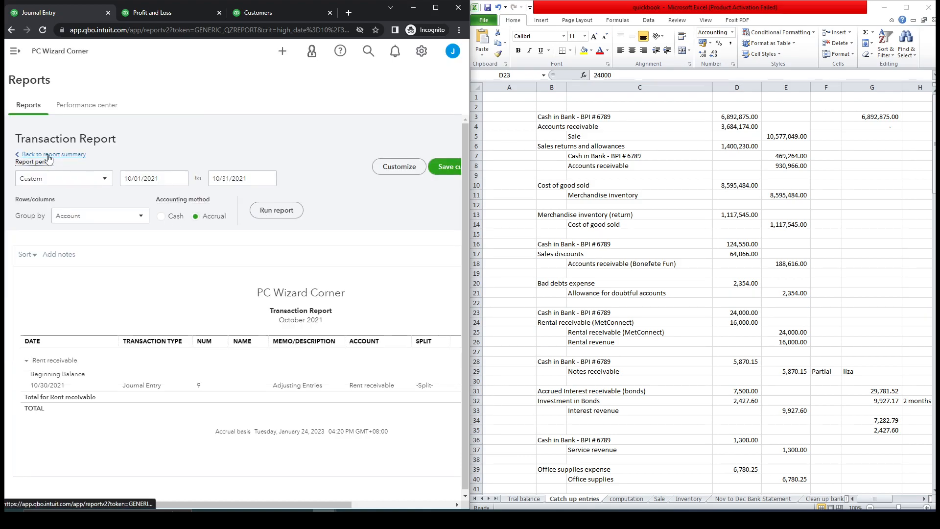
Step: Start a new journal entry from the customer list page
{"action": "left_click", "coordinate": [262, 15]}
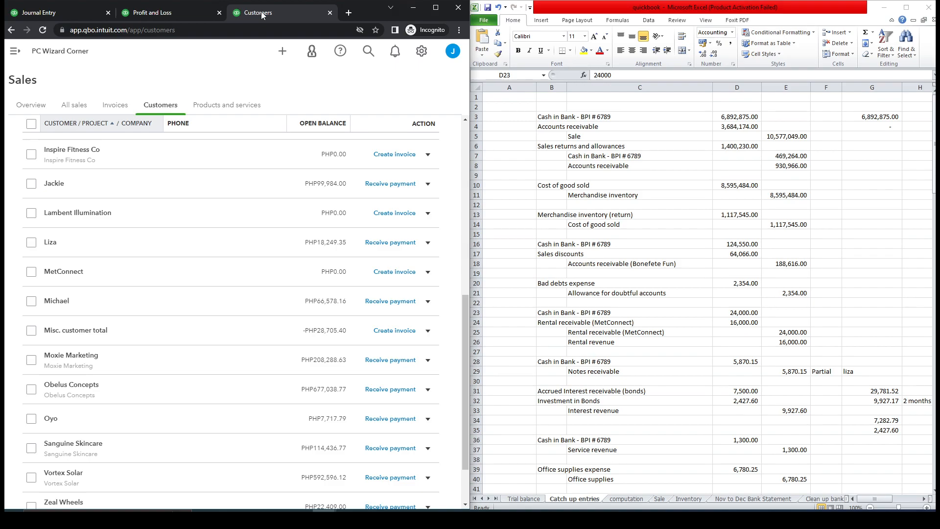
{"action": "left_click", "coordinate": [15, 51]}
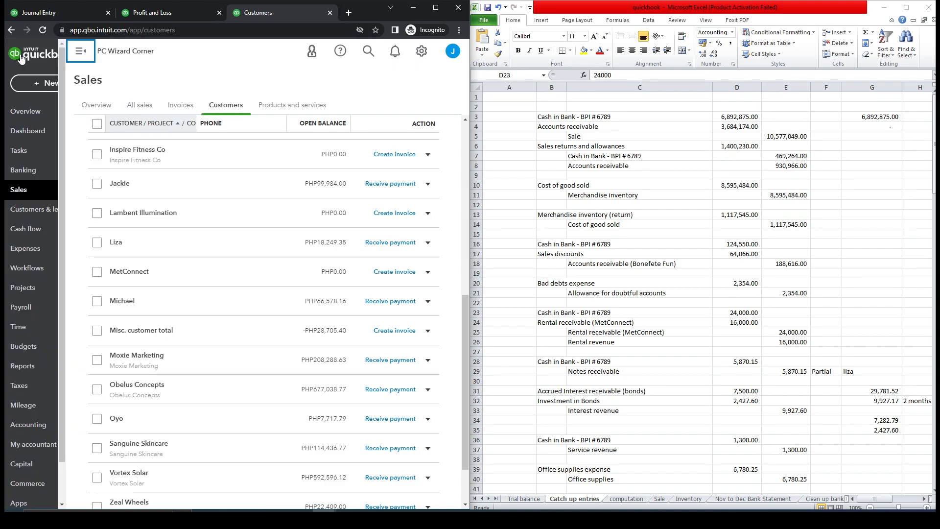
{"action": "left_click", "coordinate": [36, 81]}
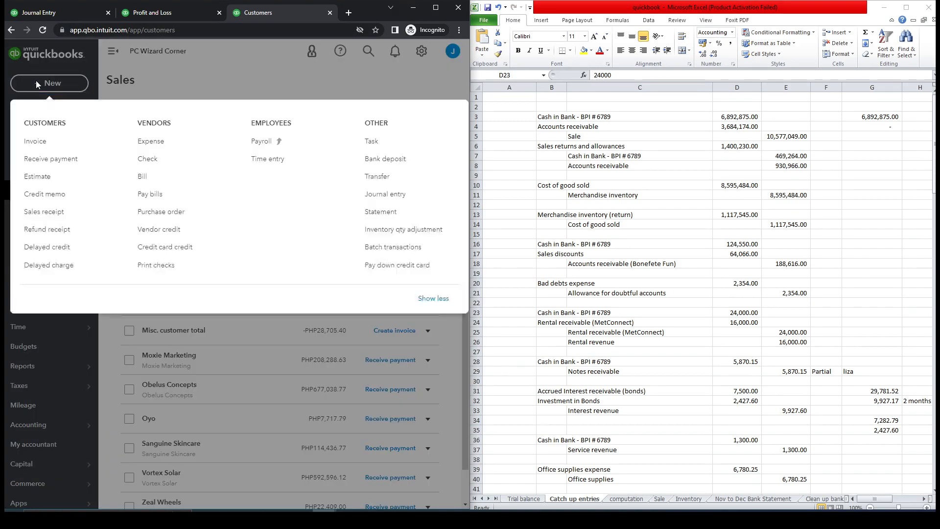
{"action": "left_click", "coordinate": [401, 196]}
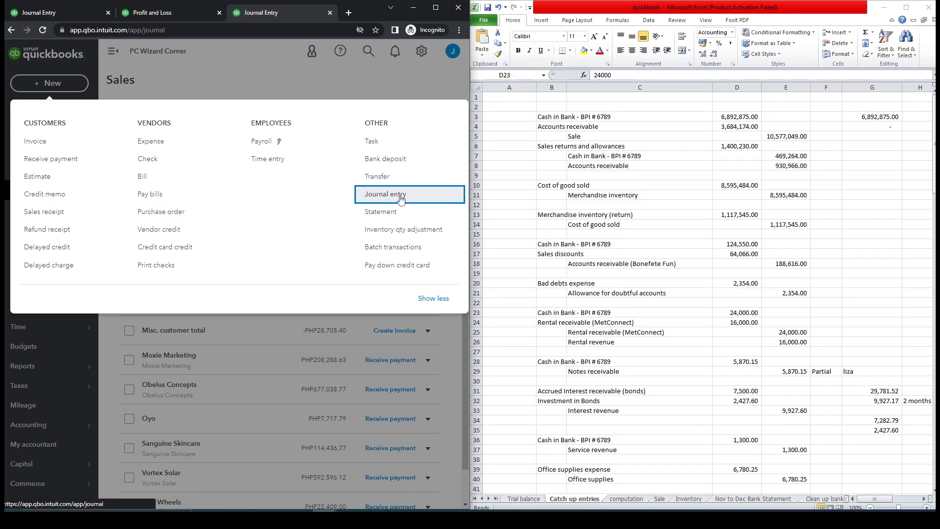
Step: Compare the Balance Sheet's rent receivable row with the rental receivable lines in the catch-up entries
{"action": "left_click", "coordinate": [65, 12]}
{"action": "left_click_drag", "start_coordinate": [464, 176], "coordinate": [460, 283]}
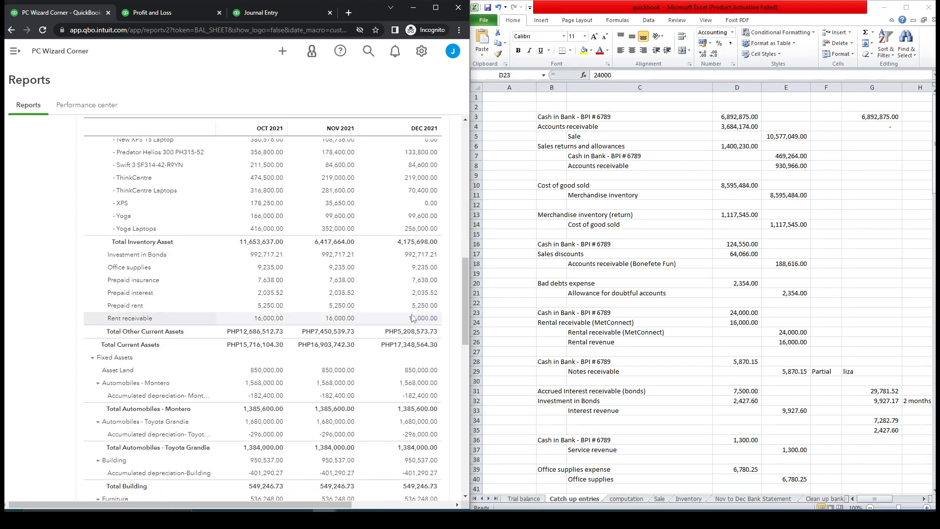
{"action": "left_click", "coordinate": [599, 256]}
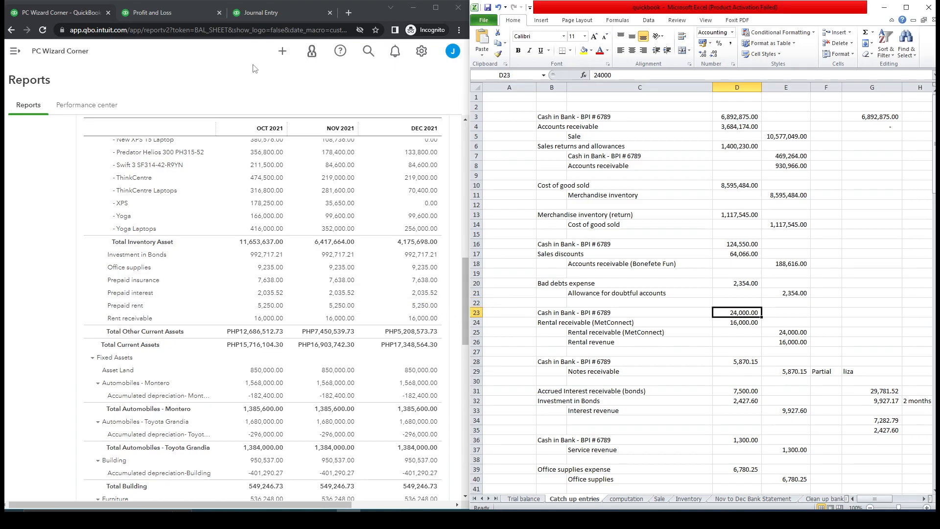
Step: Return to the blank journal entry and recheck the 24,000 deposit's date in the Nov to Dec Bank Statement sheet
{"action": "mouse_move", "coordinate": [268, 16]}
{"action": "left_click", "coordinate": [267, 15]}
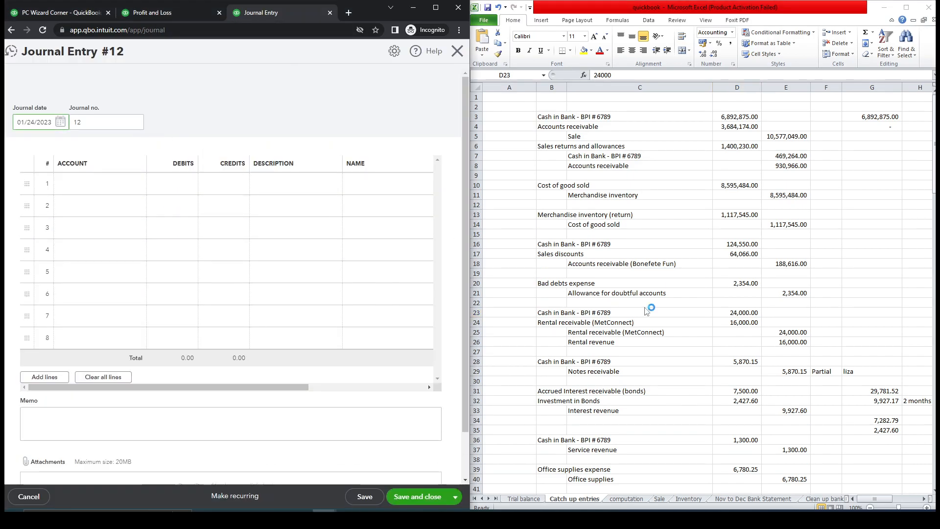
{"action": "left_click", "coordinate": [755, 497]}
{"action": "left_click", "coordinate": [755, 497]}
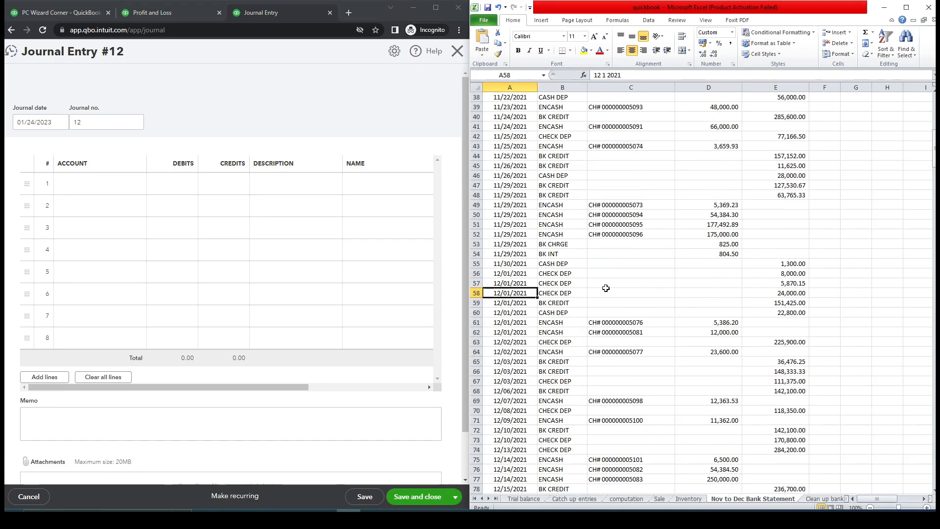
{"action": "left_click", "coordinate": [572, 499]}
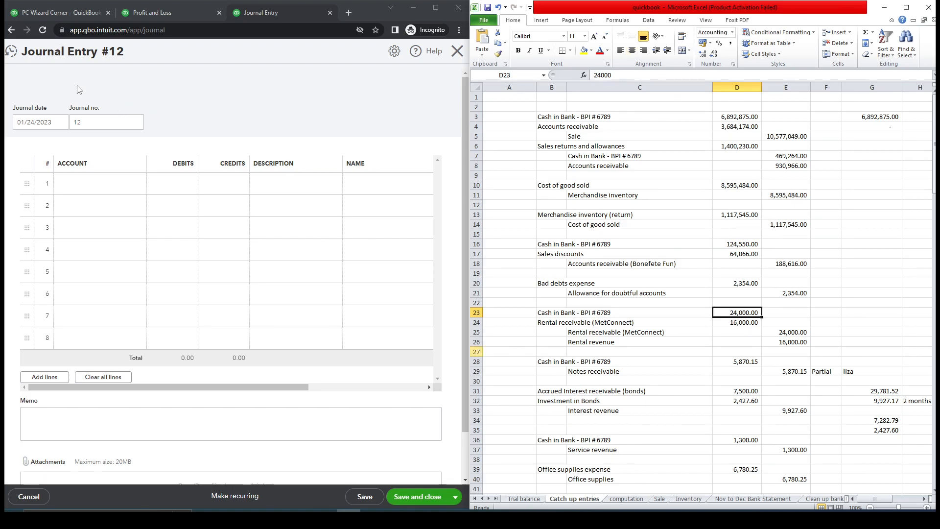
Step: Set the blank journal entry's date to 12/01/2021
{"action": "left_click", "coordinate": [49, 121]}
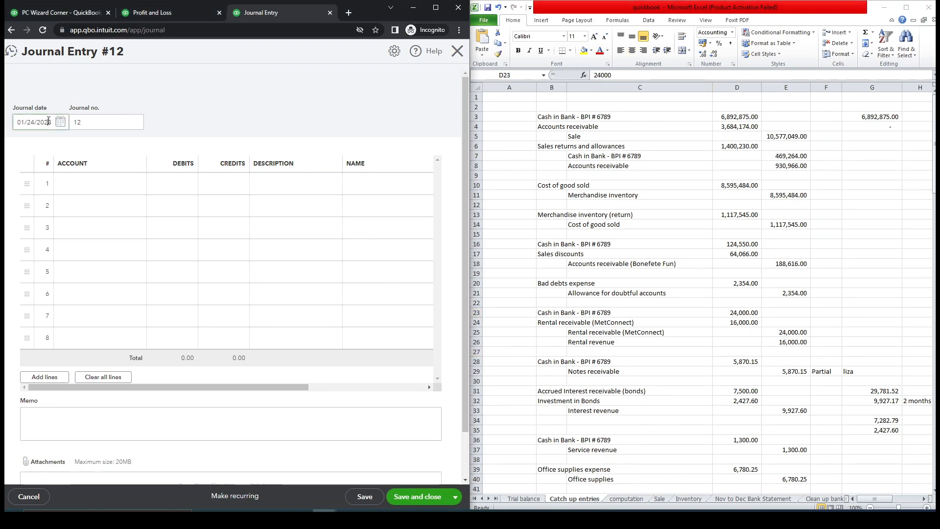
{"action": "type", "text": "1"}
{"action": "left_click_drag", "start_coordinate": [24, 120], "coordinate": [14, 125]}
{"action": "type", "text": "12"}
{"action": "double_click", "coordinate": [29, 122]}
{"action": "type", "text": "01"}
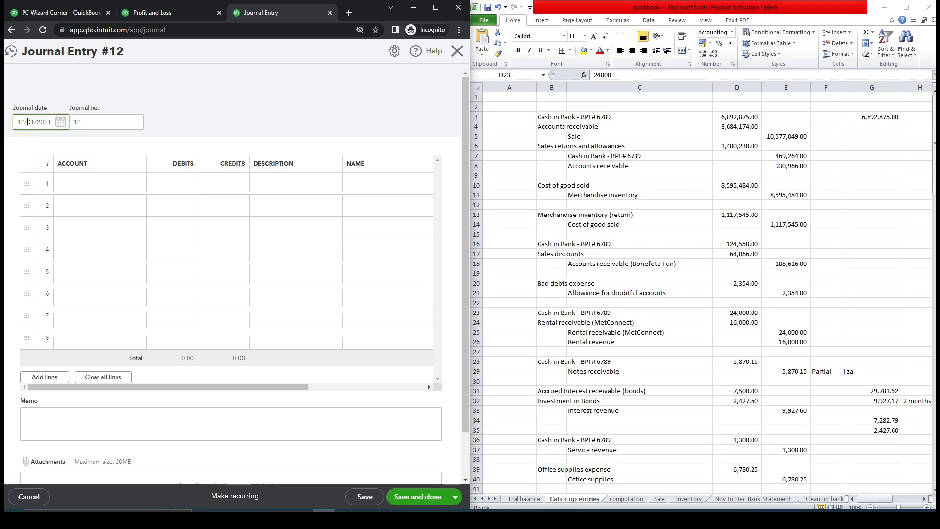
{"action": "left_click", "coordinate": [213, 118]}
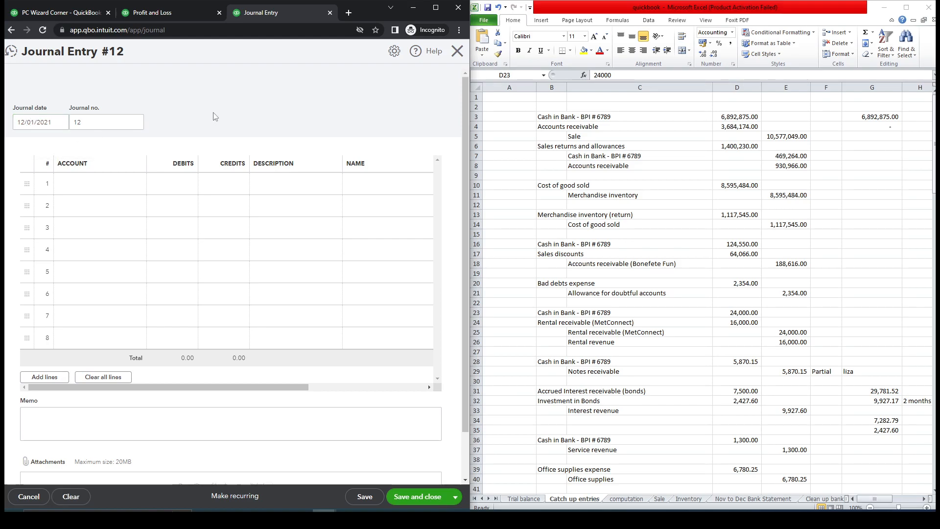
Step: Check the Balance Sheet's rent receivable, and debit the BPI Cash in Bank account 16,000 on the journal entry's first line
{"action": "left_click", "coordinate": [75, 14]}
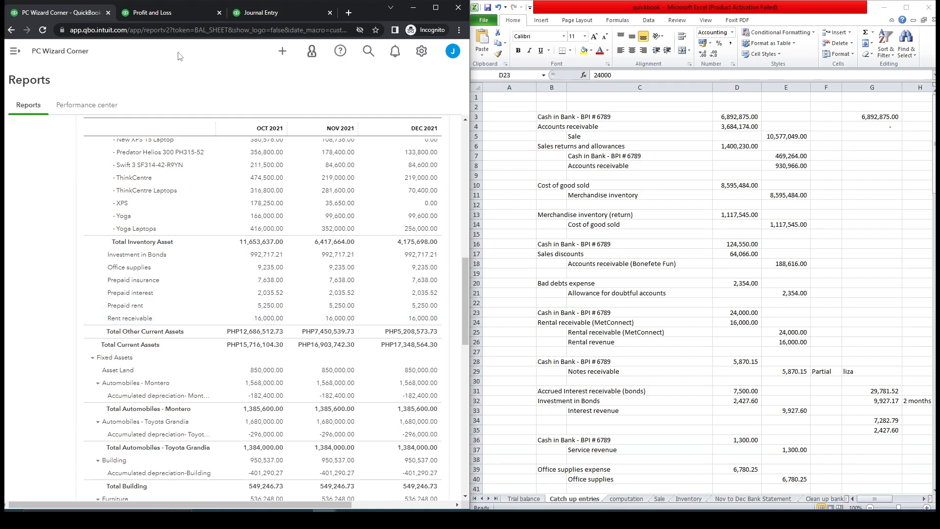
{"action": "left_click", "coordinate": [246, 15]}
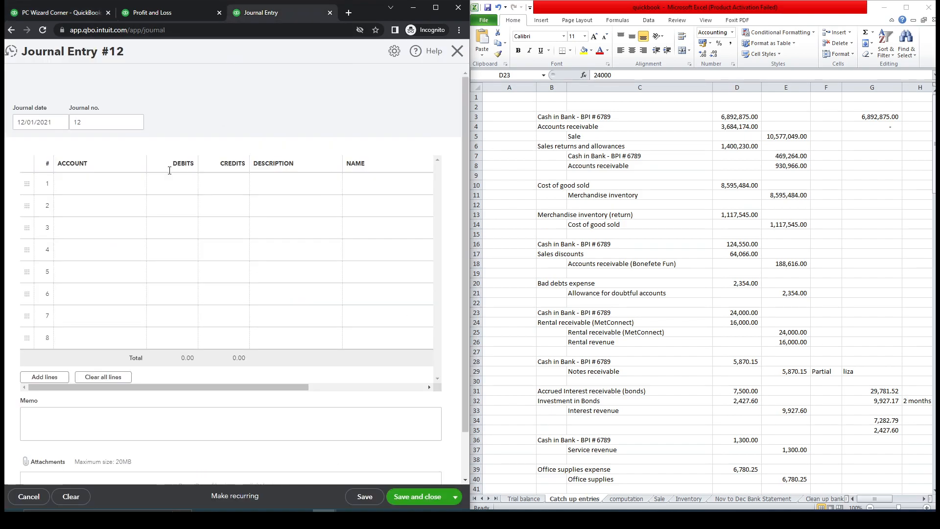
{"action": "left_click", "coordinate": [107, 189]}
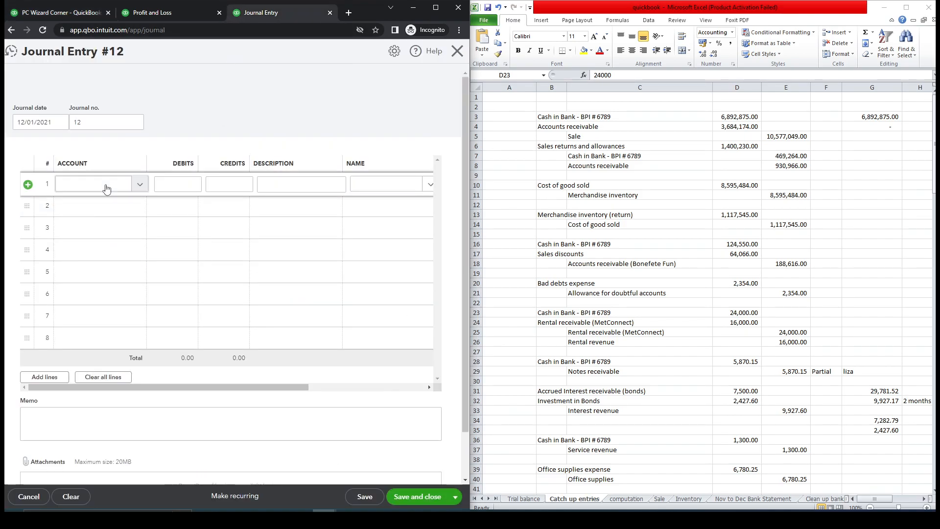
{"action": "left_click", "coordinate": [106, 189]}
{"action": "type", "text": "c"}
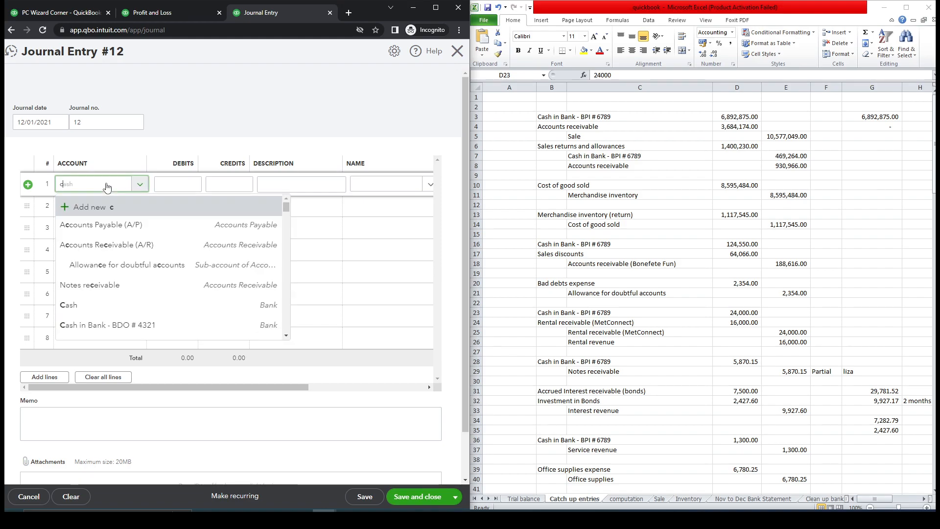
{"action": "type", "text": "ash"}
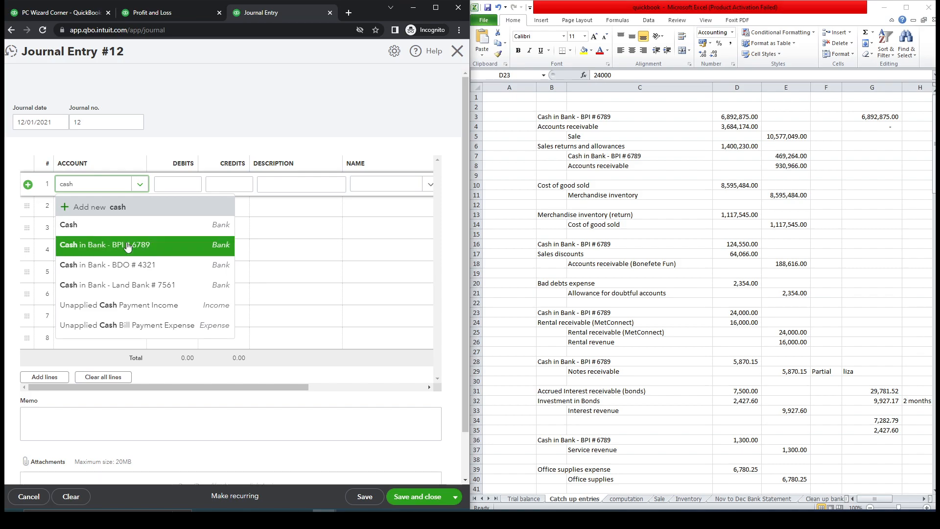
{"action": "left_click", "coordinate": [191, 243]}
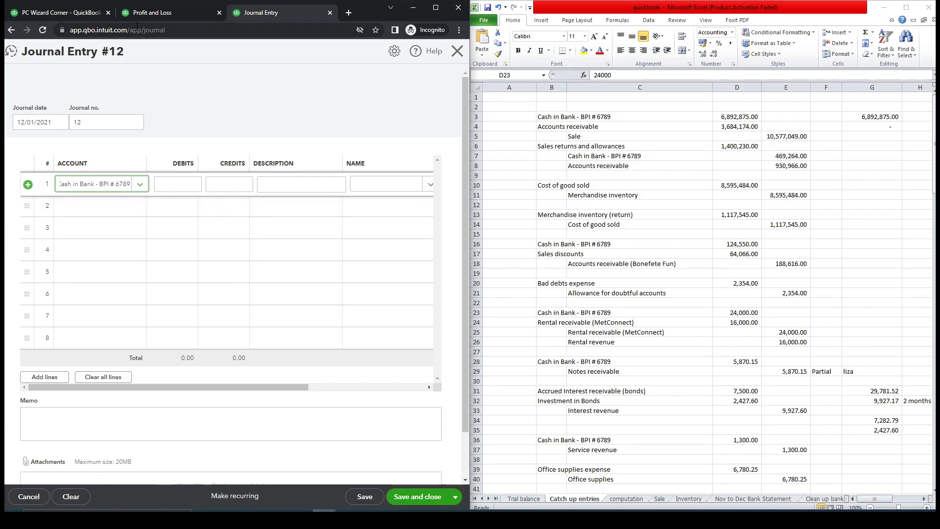
{"action": "left_click", "coordinate": [69, 16]}
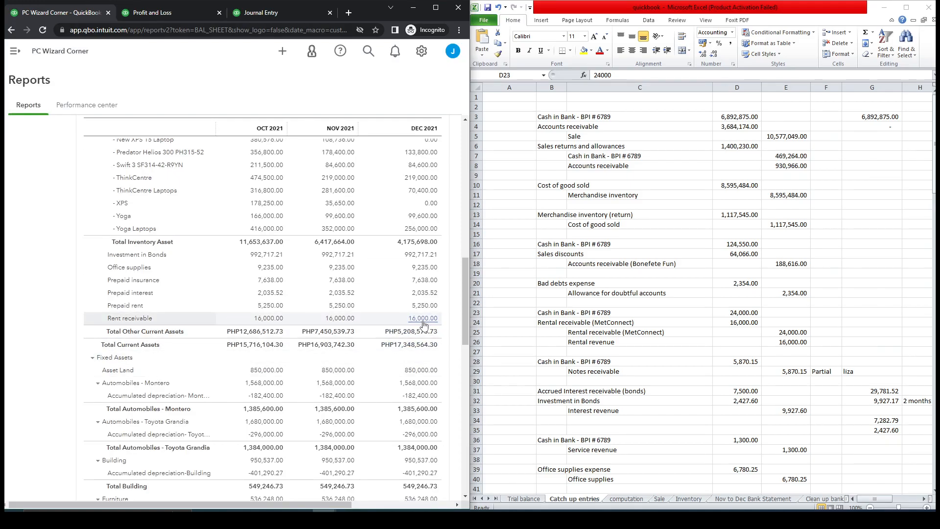
{"action": "left_click", "coordinate": [258, 15]}
{"action": "left_click", "coordinate": [184, 183]}
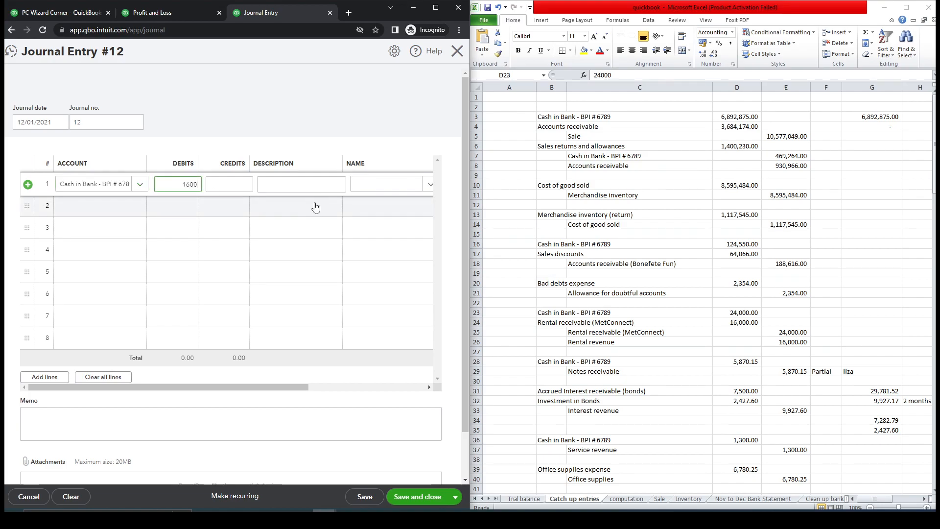
{"action": "left_click", "coordinate": [350, 96]}
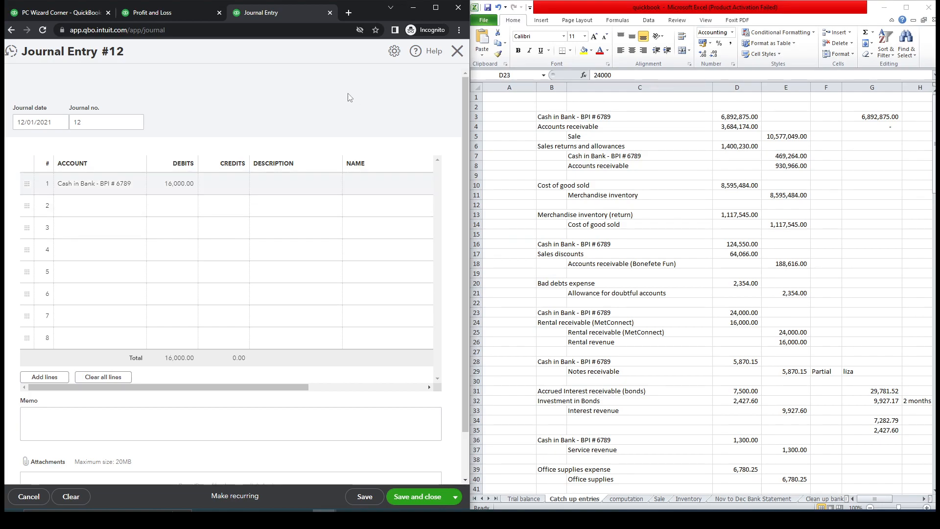
Step: Credit Rent receivable 16,000 on the second line with MetConnect as the name, and save and close the journal entry
{"action": "left_click", "coordinate": [123, 212]}
{"action": "type", "text": "rent"}
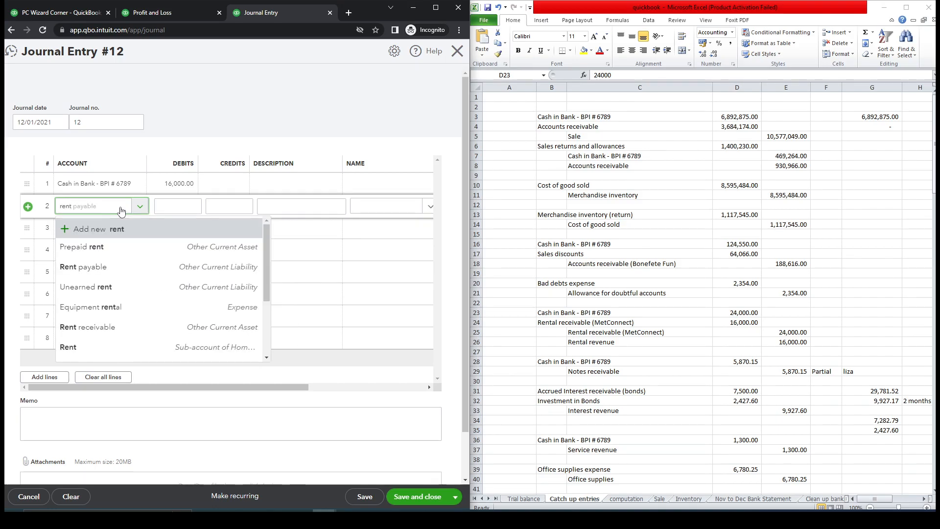
{"action": "left_click", "coordinate": [135, 327]}
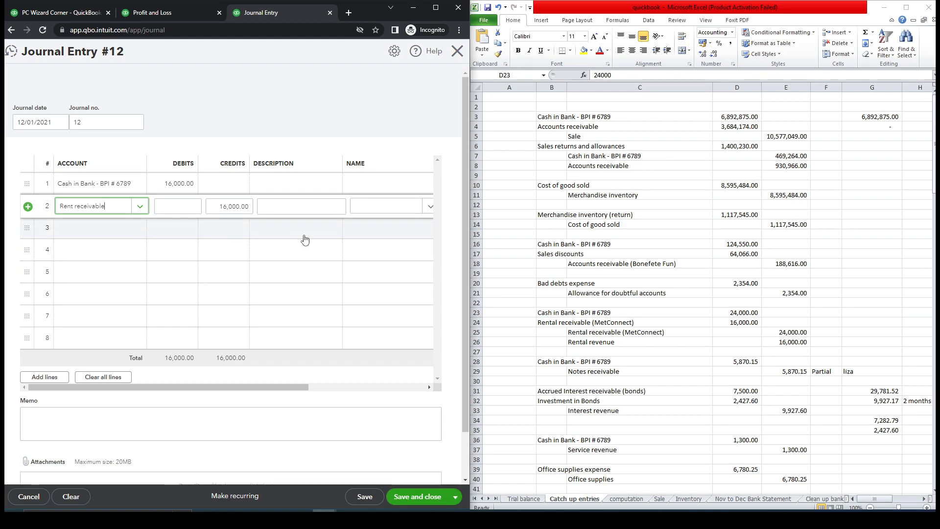
{"action": "left_click", "coordinate": [377, 206]}
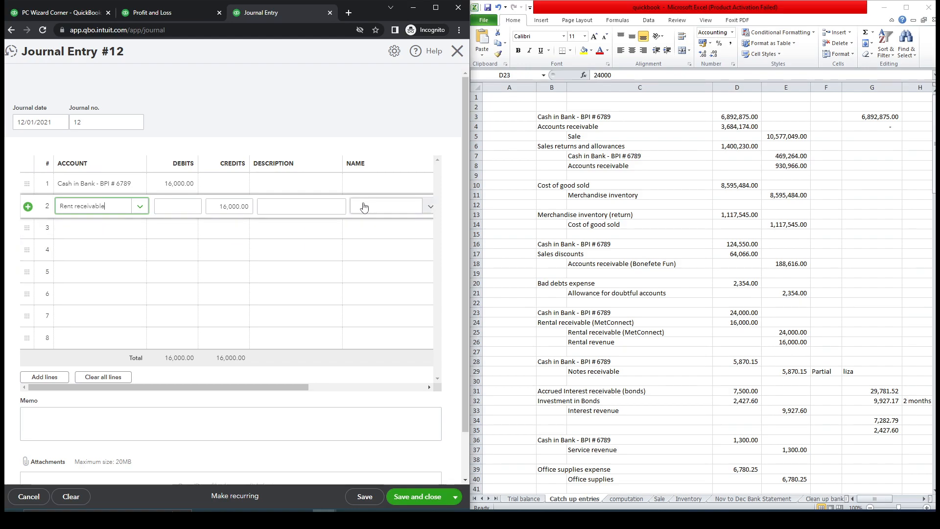
{"action": "type", "text": "met"}
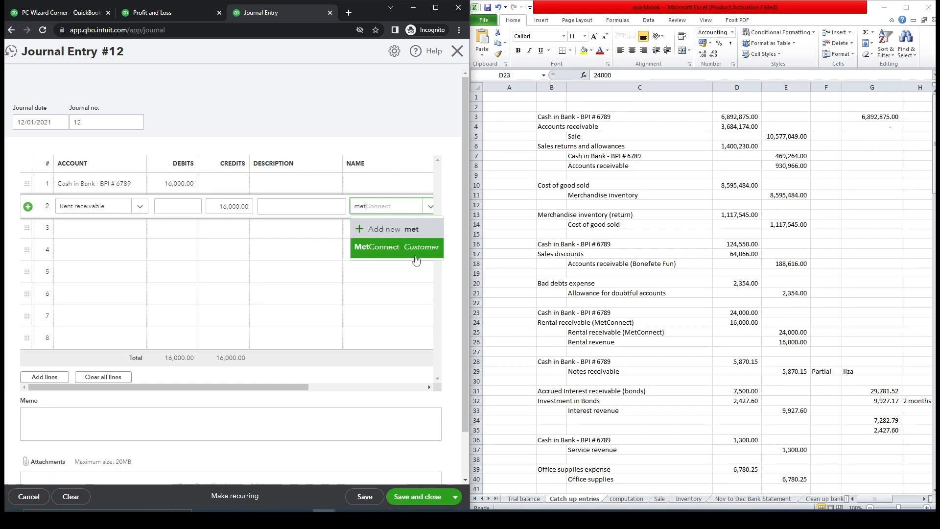
{"action": "left_click", "coordinate": [416, 259]}
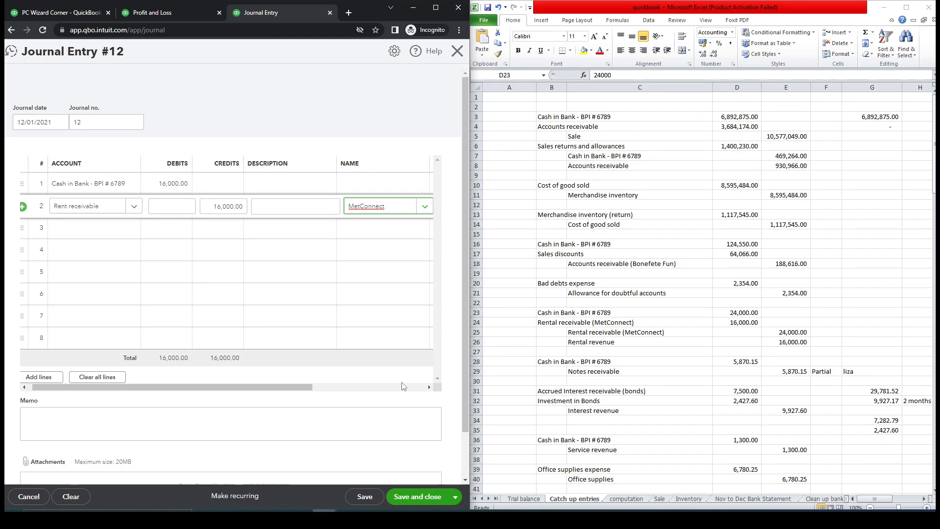
{"action": "left_click", "coordinate": [429, 501]}
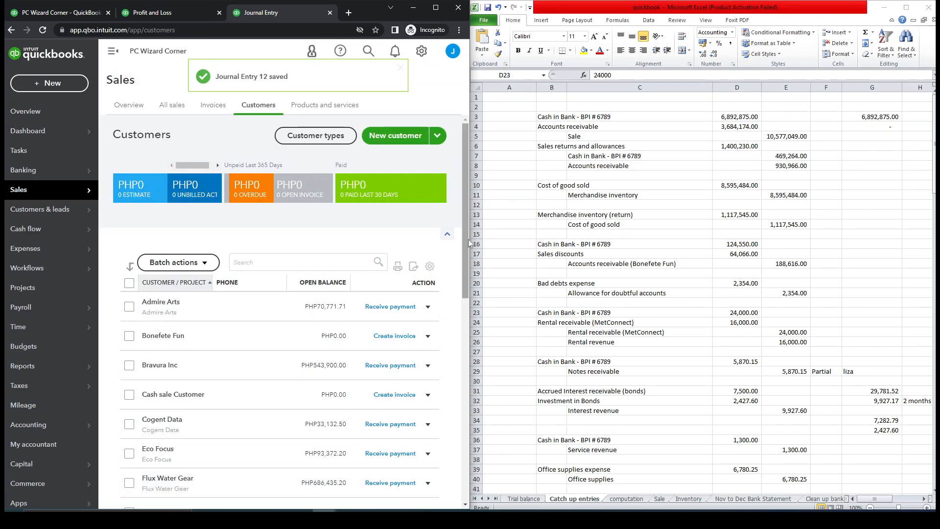
Step: Check MetConnect in the customer list, and reload the Balance Sheet to check its monthly rent receivable row
{"action": "left_click_drag", "start_coordinate": [465, 245], "coordinate": [466, 375]}
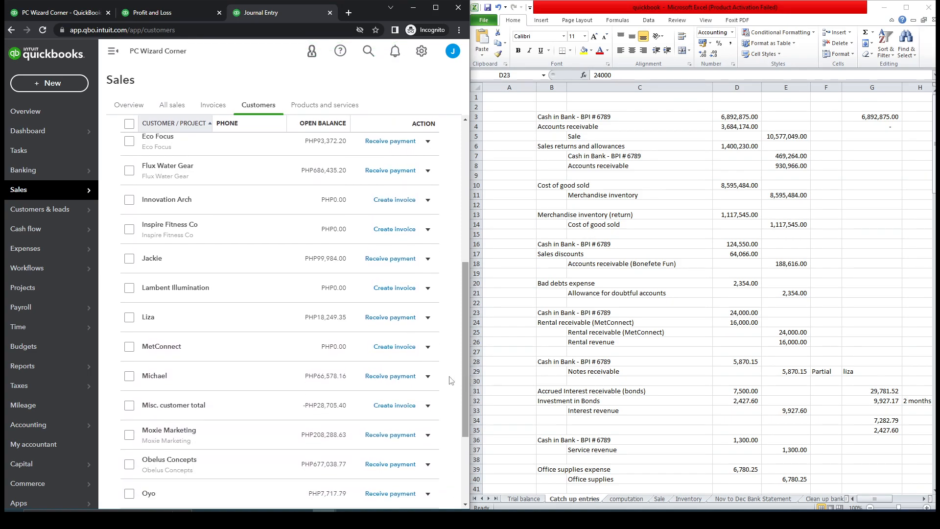
{"action": "left_click", "coordinate": [64, 13]}
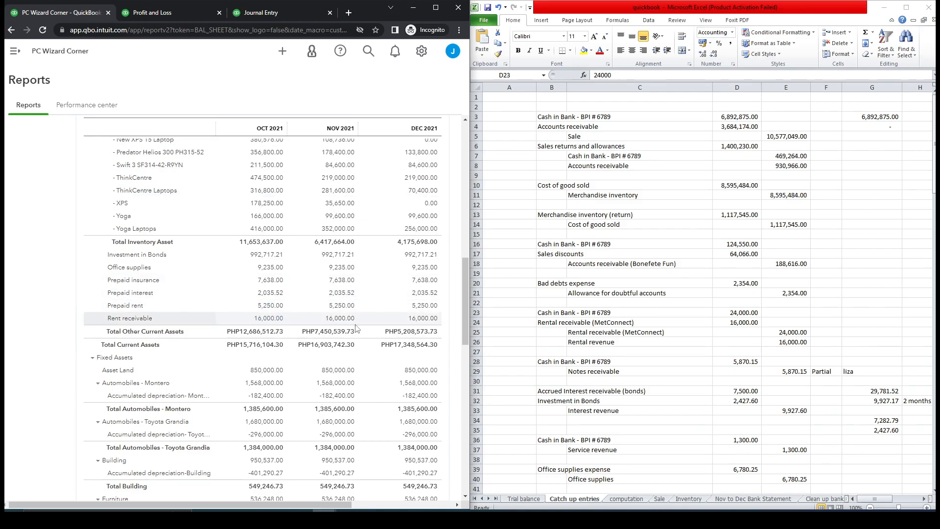
{"action": "left_click", "coordinate": [43, 30]}
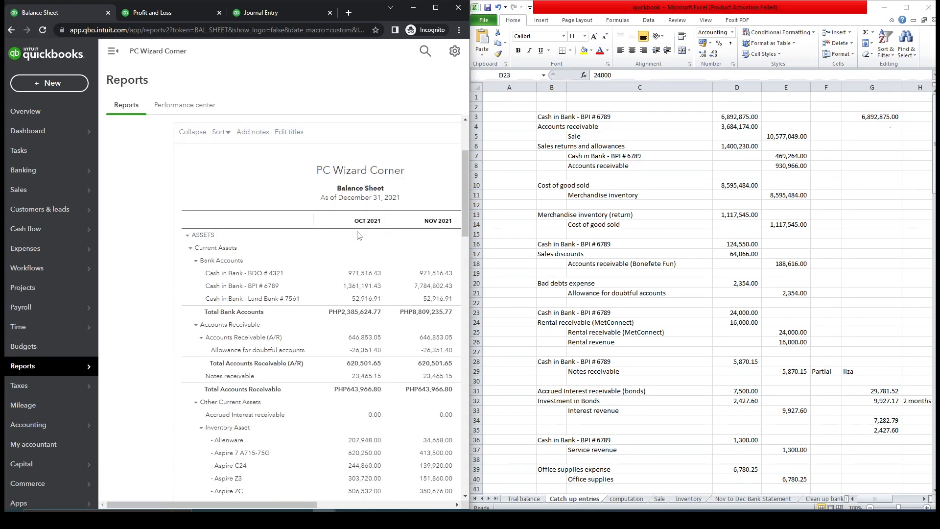
{"action": "left_click", "coordinate": [115, 55]}
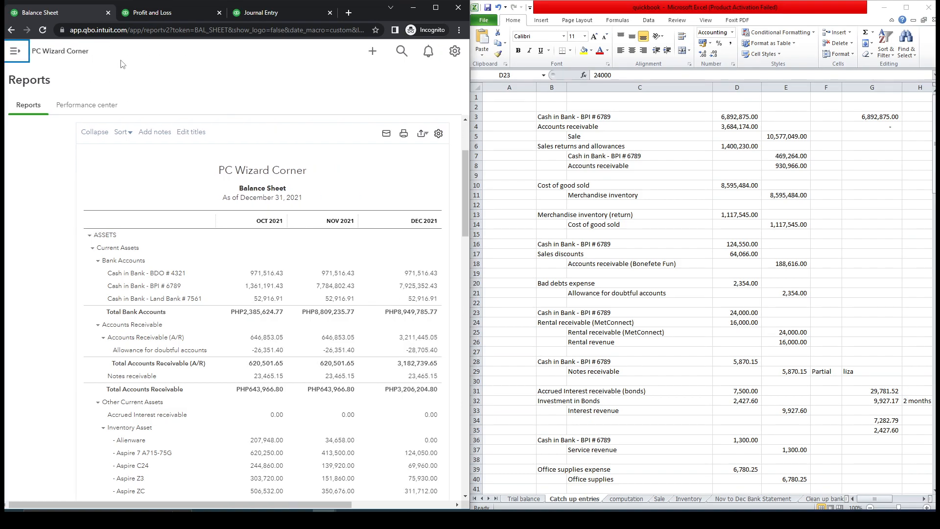
{"action": "left_click_drag", "start_coordinate": [469, 169], "coordinate": [479, 272]}
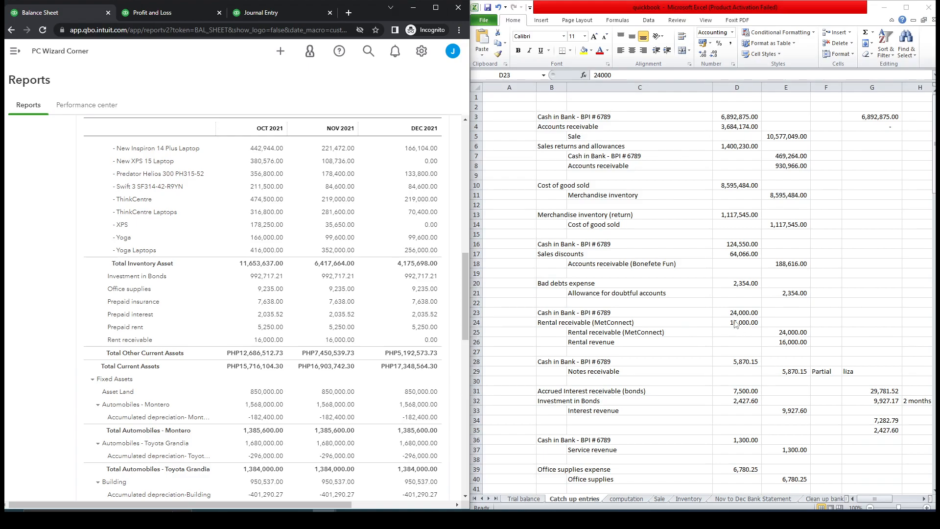
Step: Create a new invoice from the customer list page with MetConnect as the customer
{"action": "left_click", "coordinate": [272, 13]}
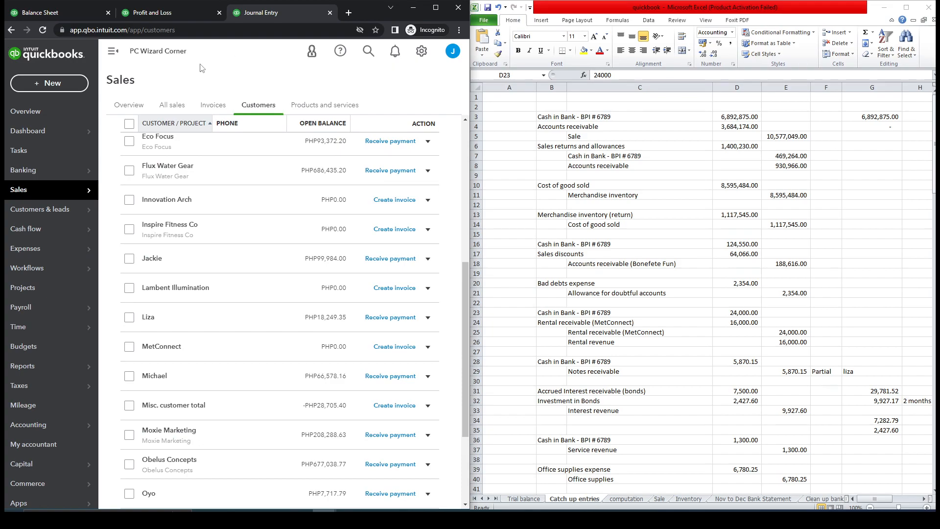
{"action": "left_click", "coordinate": [61, 84]}
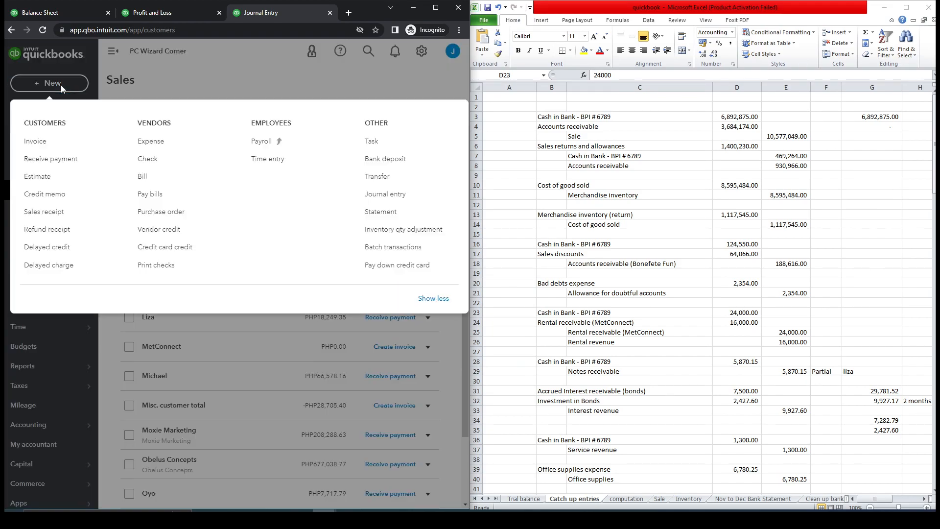
{"action": "left_click", "coordinate": [61, 148]}
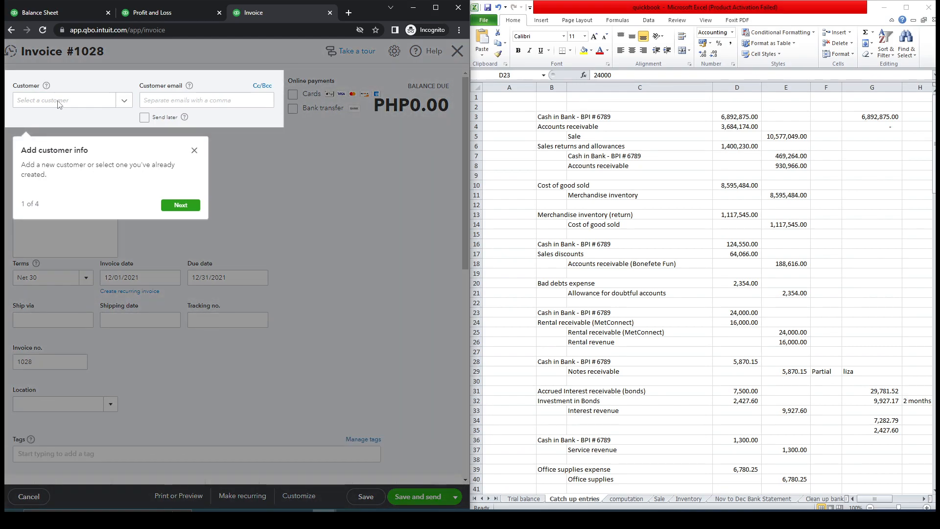
{"action": "left_click", "coordinate": [195, 151]}
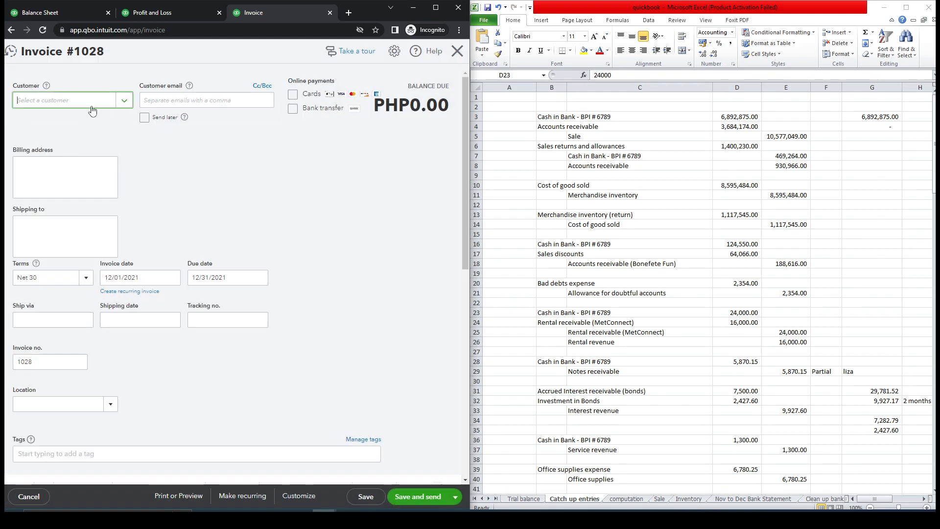
{"action": "left_click", "coordinate": [88, 104]}
{"action": "type", "text": "met"}
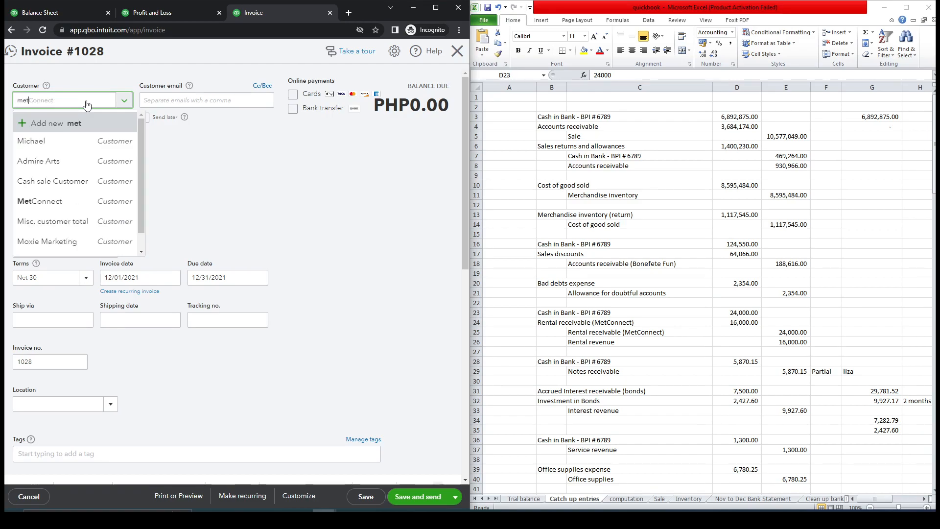
{"action": "left_click", "coordinate": [77, 140]}
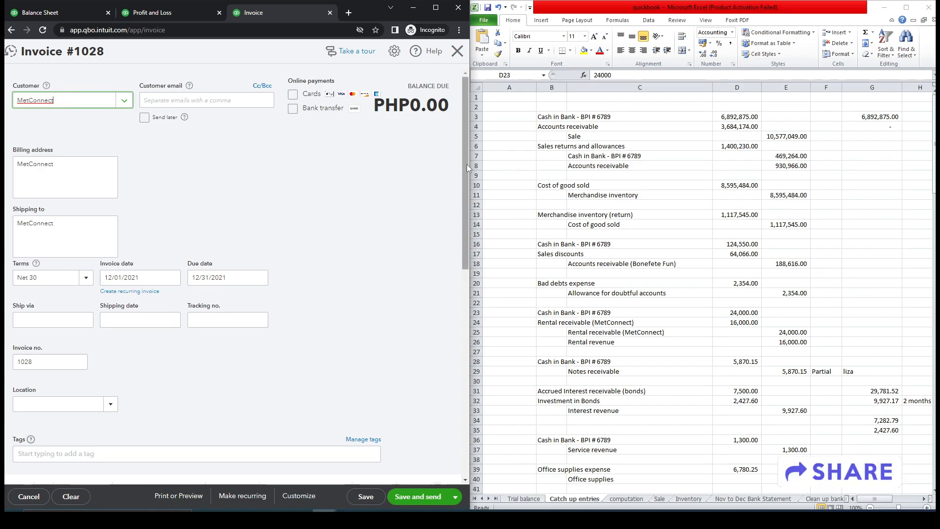
Step: Add a new service item named Rental Revenue from the invoice's first product line
{"action": "left_click_drag", "start_coordinate": [466, 164], "coordinate": [468, 268]}
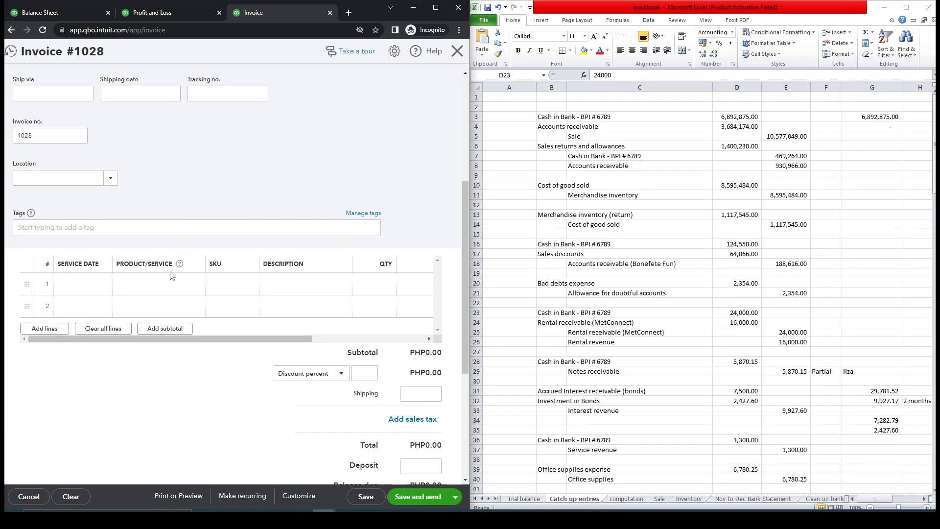
{"action": "left_click", "coordinate": [169, 284]}
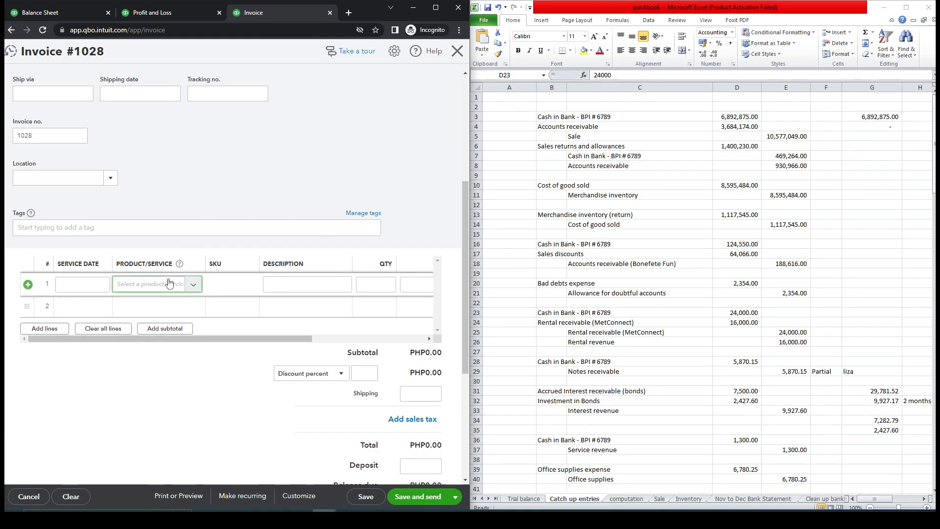
{"action": "type", "text": "r"}
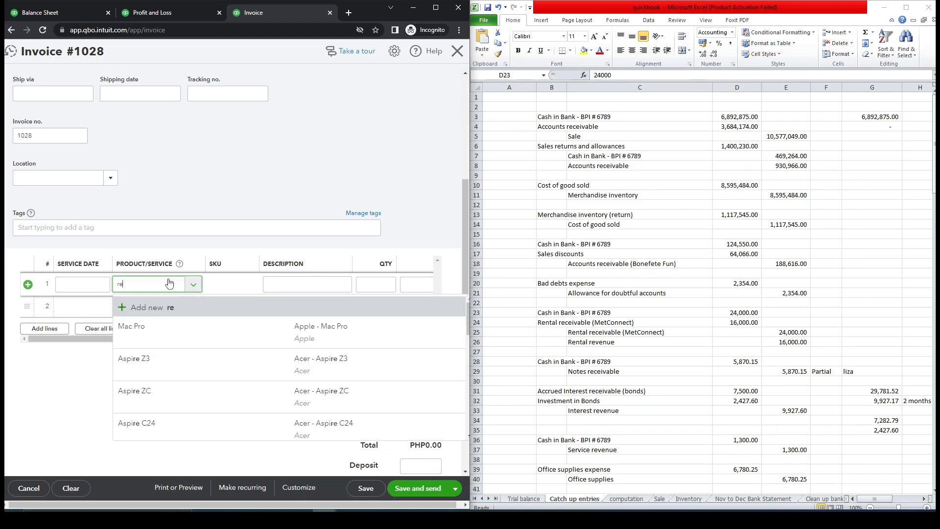
{"action": "key", "text": "BackSpace"}
{"action": "type", "text": "Rental "}
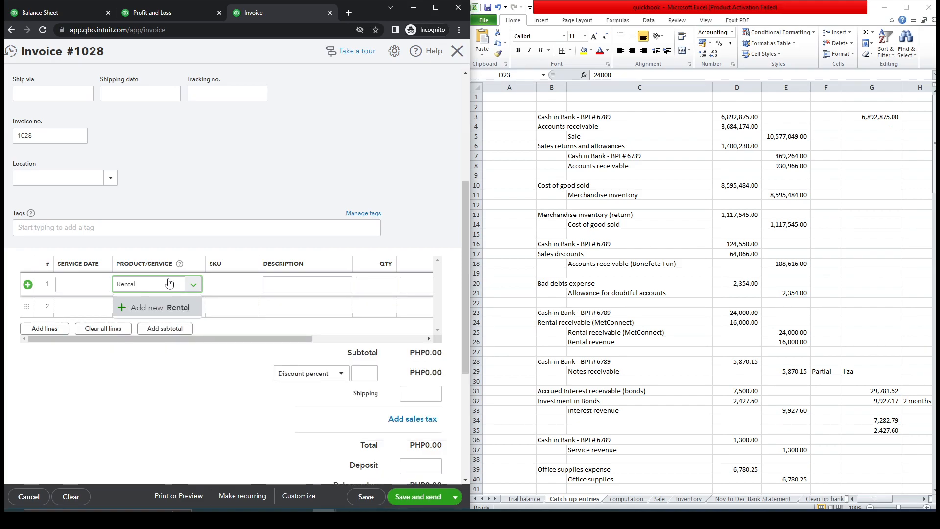
{"action": "type", "text": "Ren"}
{"action": "type", "text": "venue"}
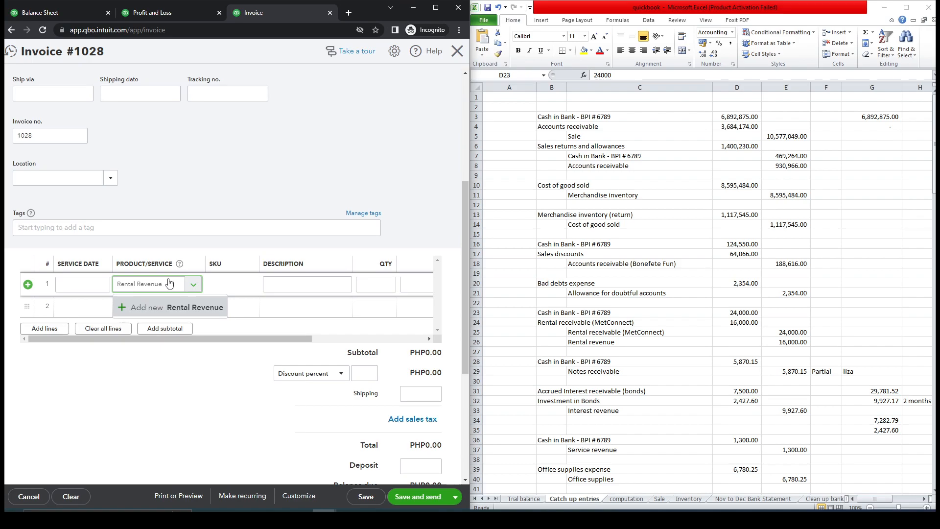
{"action": "left_click", "coordinate": [191, 310]}
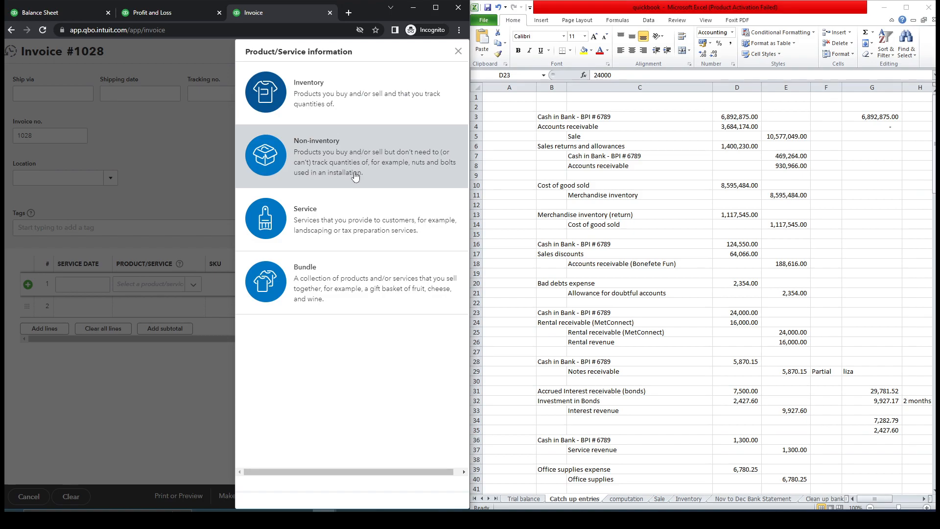
{"action": "left_click", "coordinate": [353, 222]}
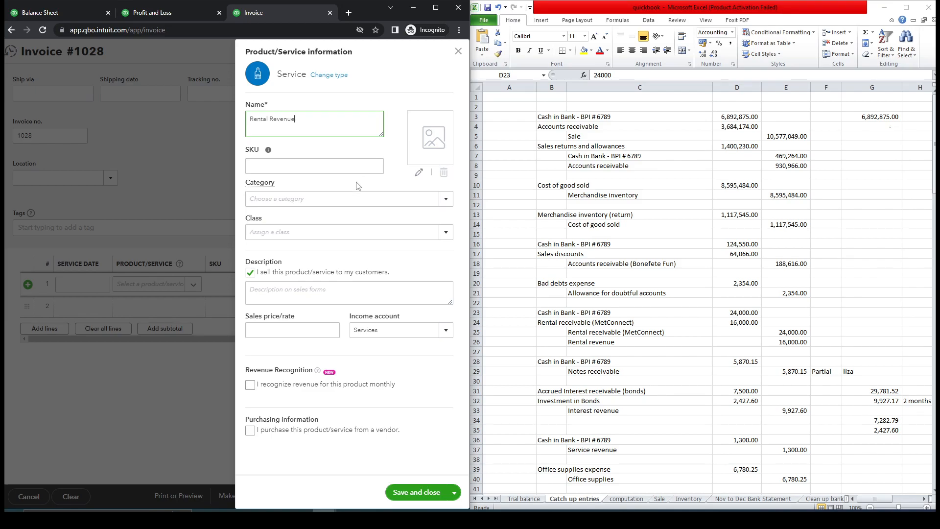
Step: Create a new category named other and assign it to the Rental Revenue item
{"action": "left_click", "coordinate": [446, 203]}
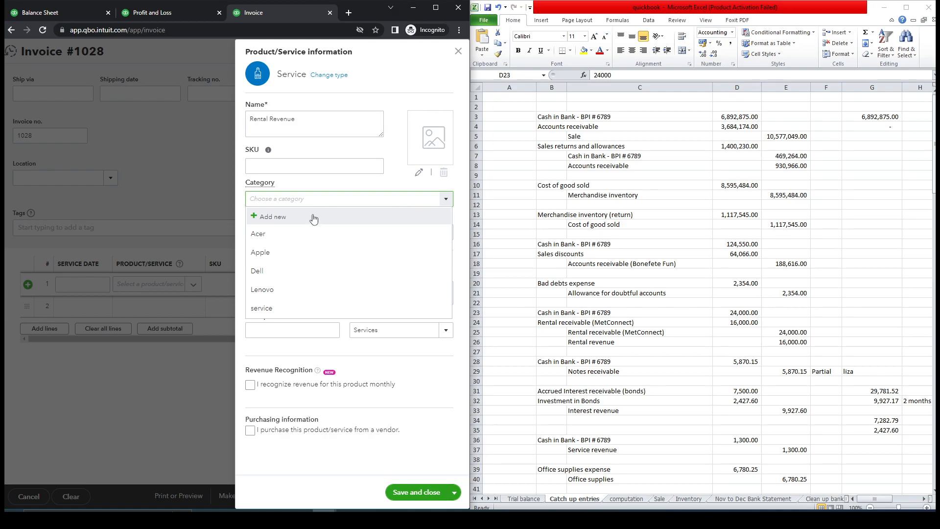
{"action": "left_click", "coordinate": [287, 219]}
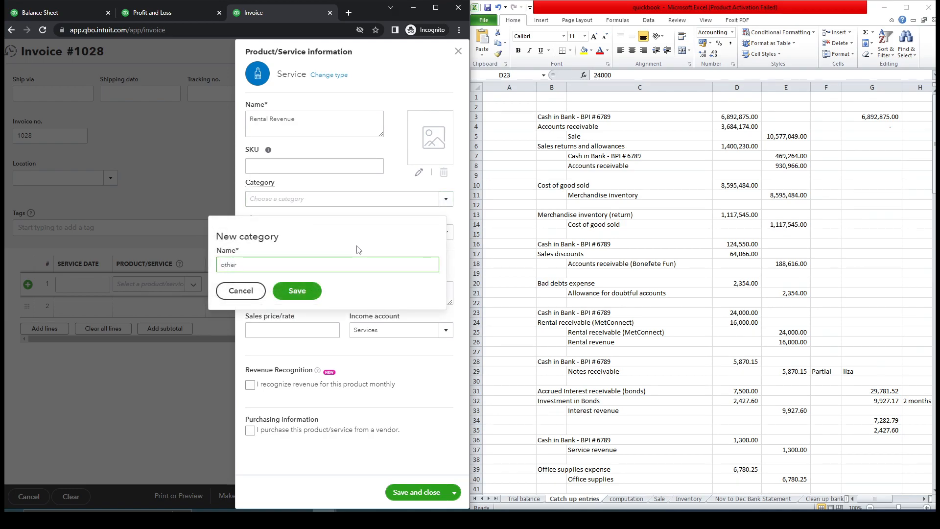
{"action": "left_click", "coordinate": [308, 297]}
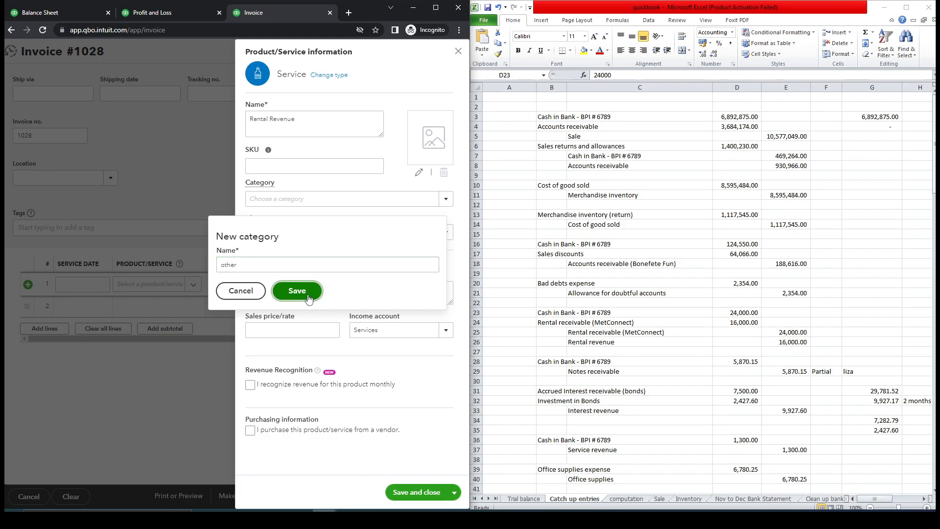
Step: Create a Rental Revenue income account with detail type Service/Fee Income for the item, and save the item
{"action": "left_click", "coordinate": [395, 331]}
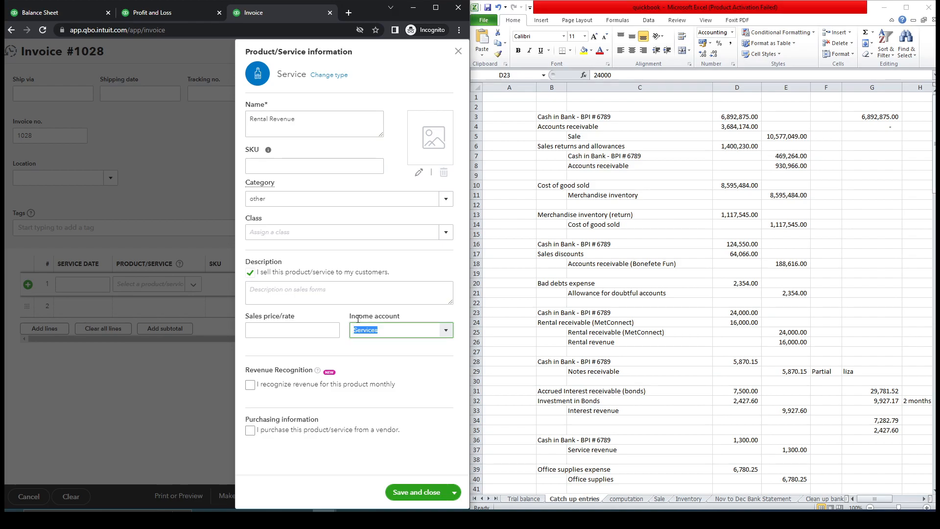
{"action": "left_click_drag", "start_coordinate": [297, 122], "coordinate": [242, 121]}
{"action": "key", "text": "ctrl+c"}
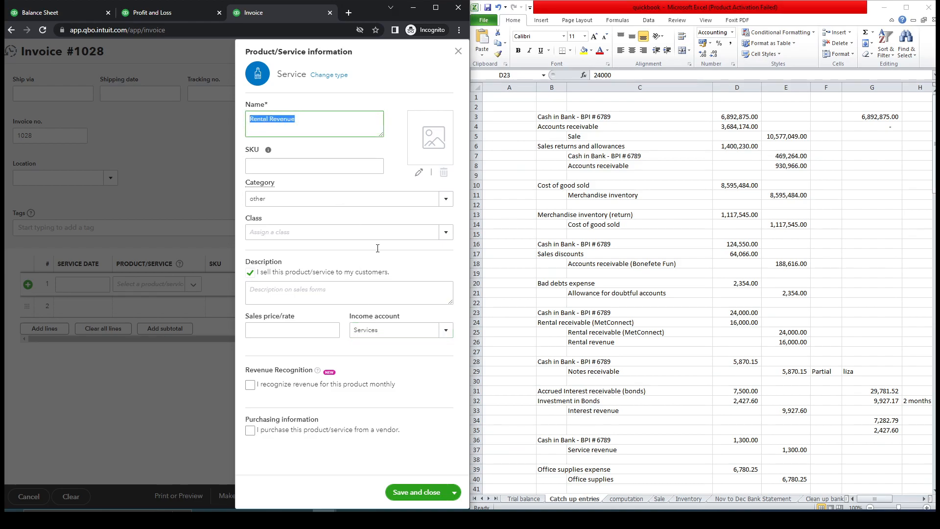
{"action": "left_click_drag", "start_coordinate": [388, 329], "coordinate": [335, 327]}
{"action": "key", "text": "ctrl+v"}
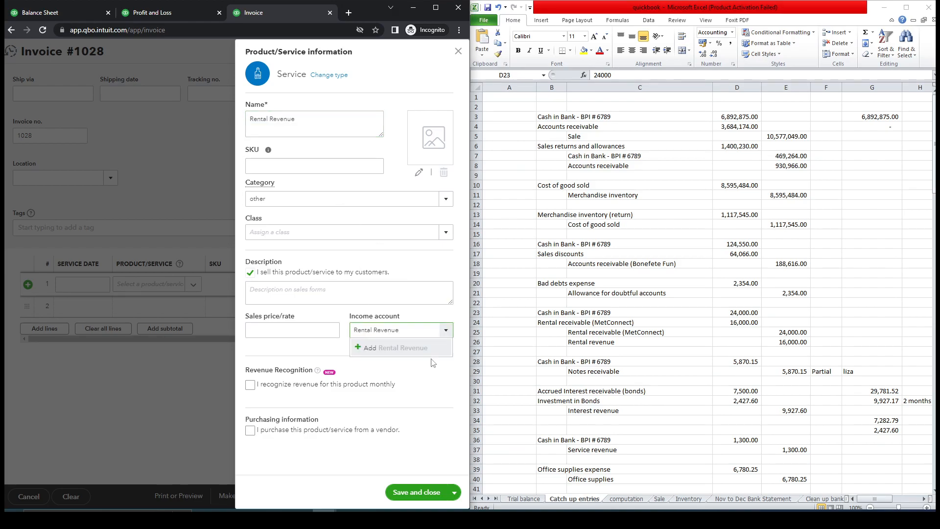
{"action": "left_click", "coordinate": [432, 376]}
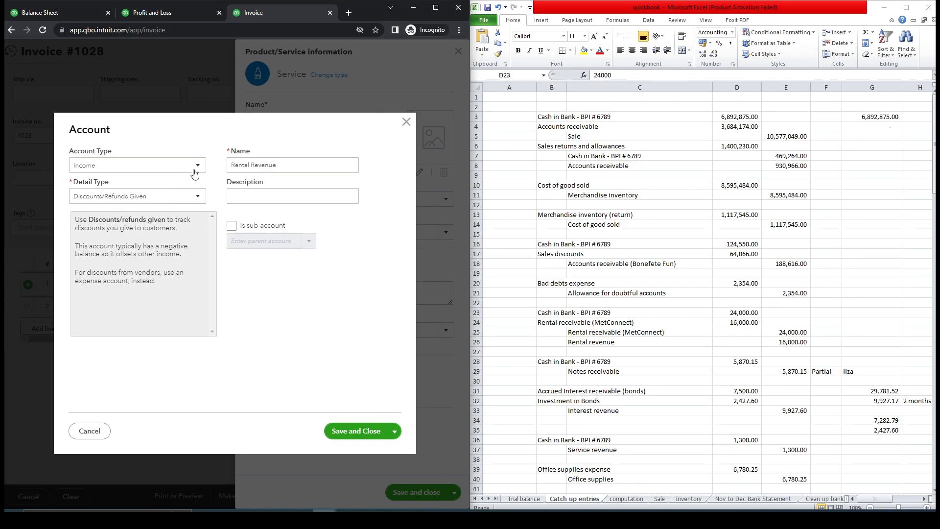
{"action": "left_click", "coordinate": [199, 201]}
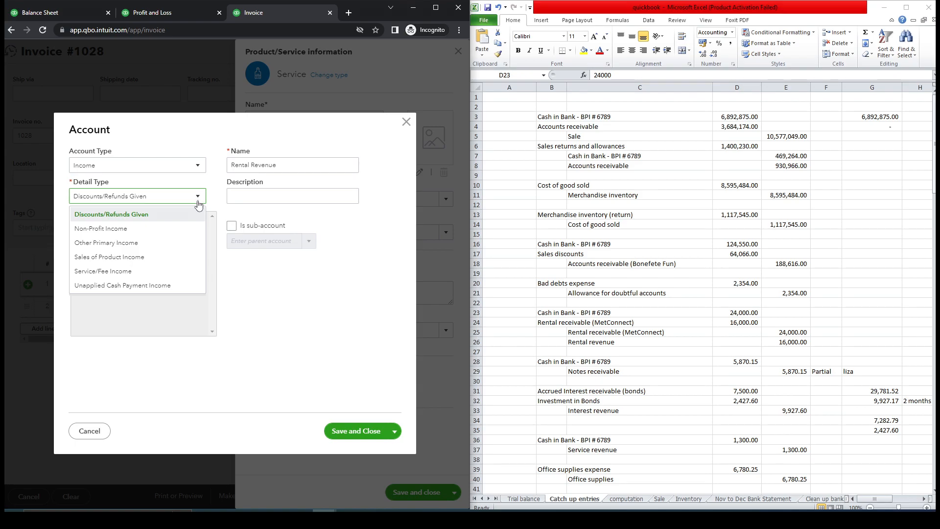
{"action": "left_click", "coordinate": [158, 272]}
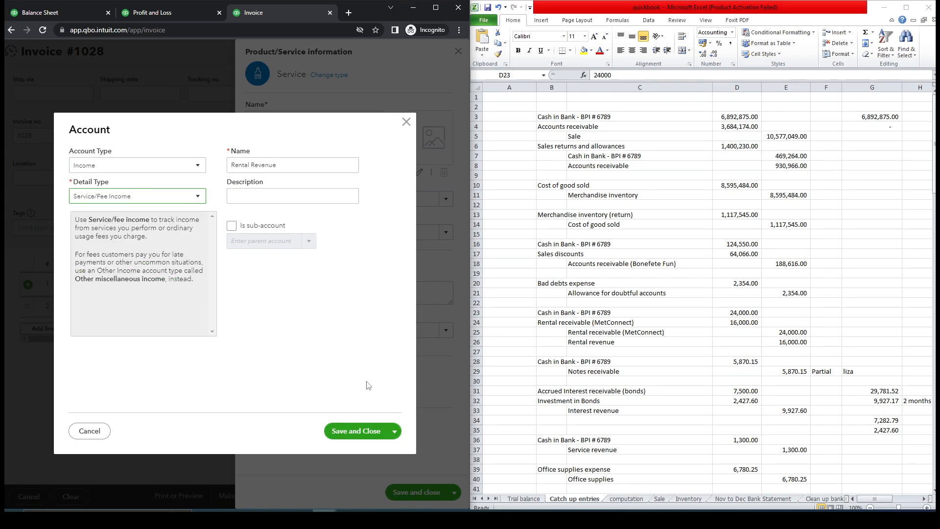
{"action": "left_click", "coordinate": [365, 430]}
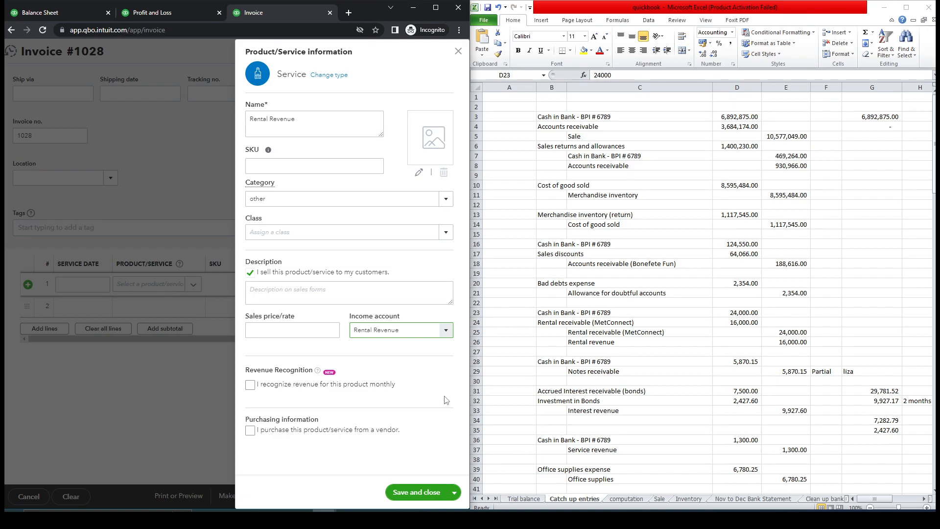
{"action": "left_click", "coordinate": [428, 493]}
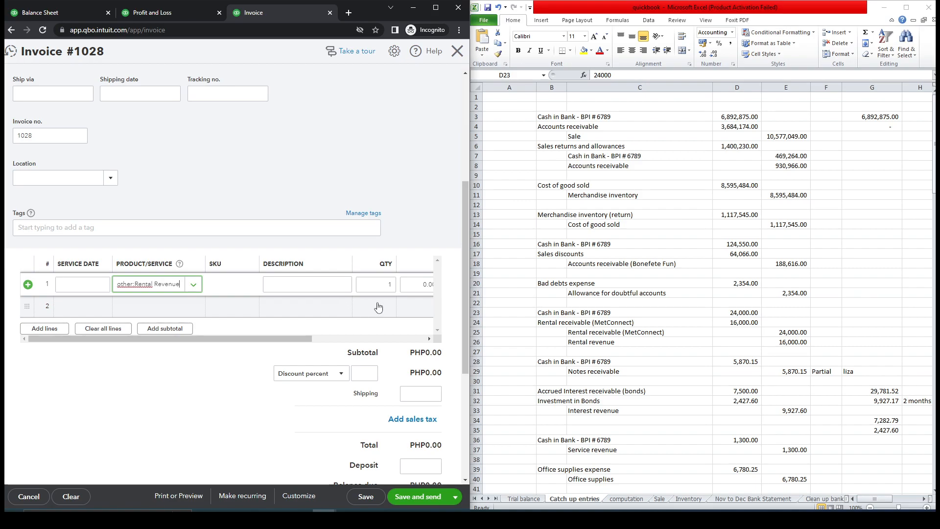
Step: Set the Rental Revenue line's rate to 8,000 and its quantity to 2
{"action": "left_click_drag", "start_coordinate": [296, 342], "coordinate": [393, 346]}
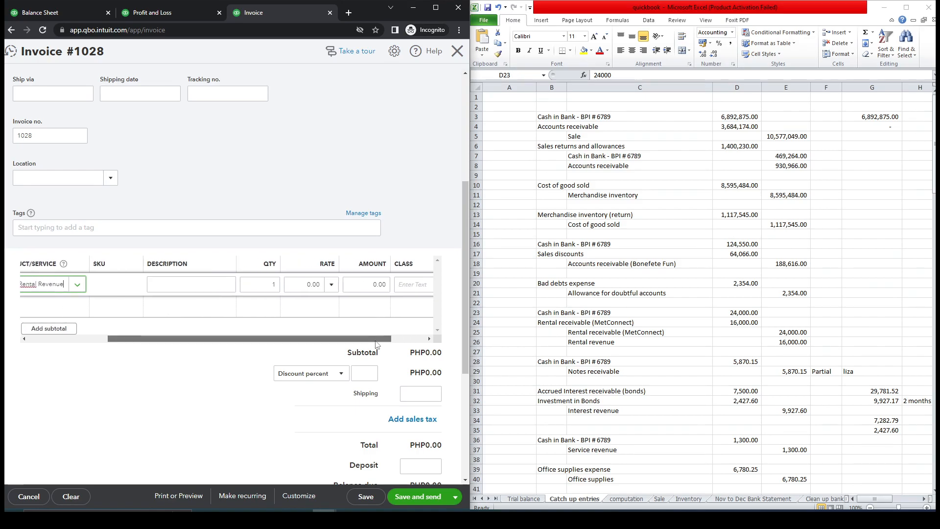
{"action": "left_click", "coordinate": [305, 284]}
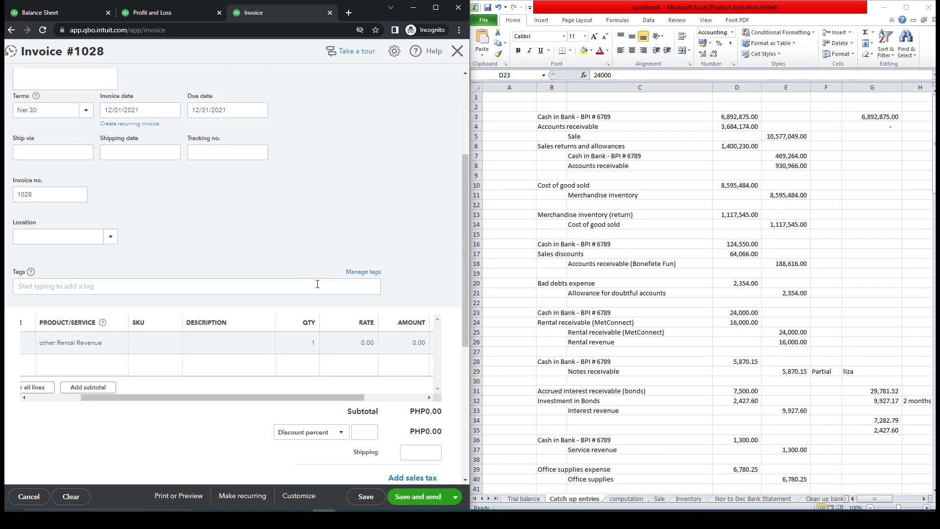
{"action": "left_click", "coordinate": [361, 345]}
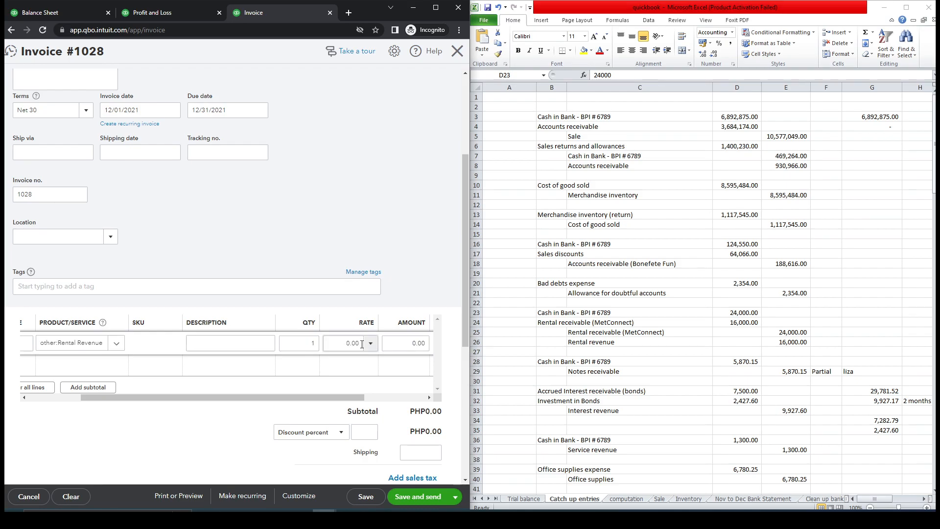
{"action": "left_click", "coordinate": [348, 341]}
{"action": "type", "text": "8000"}
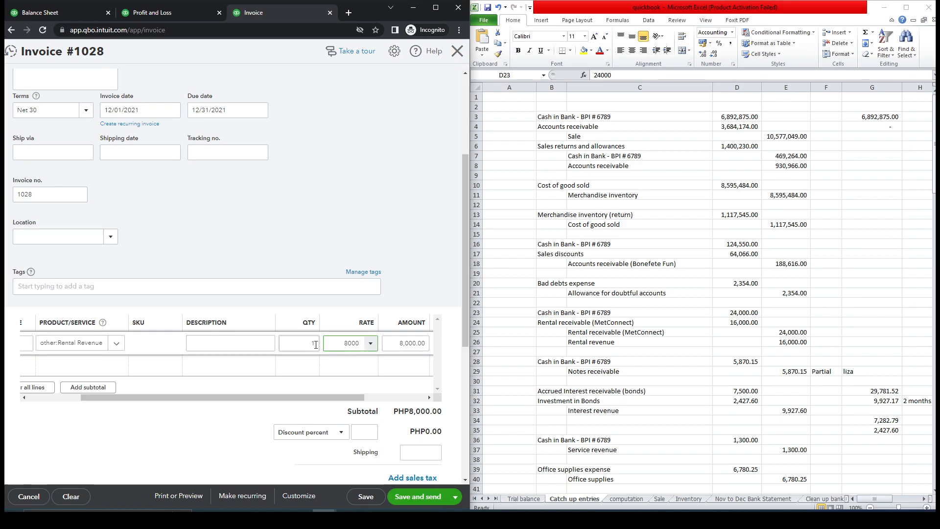
{"action": "left_click", "coordinate": [315, 344]}
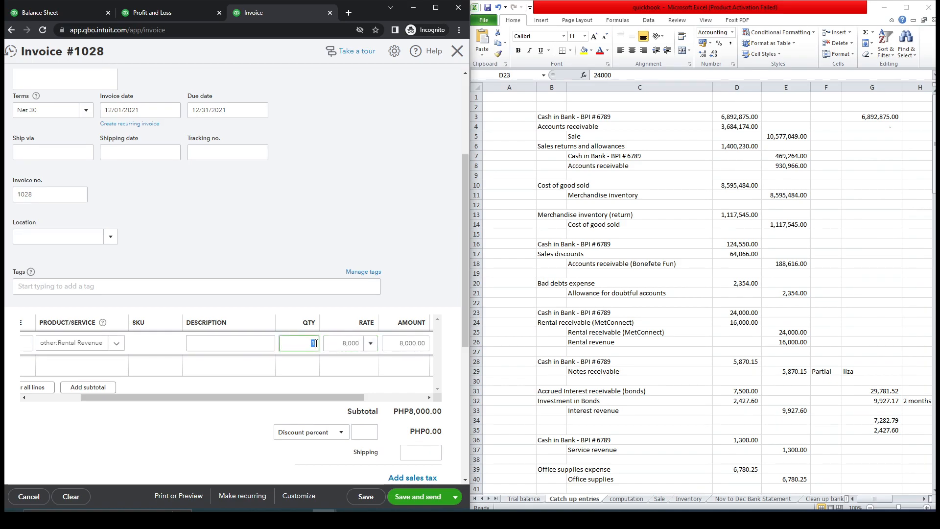
{"action": "left_click", "coordinate": [227, 424]}
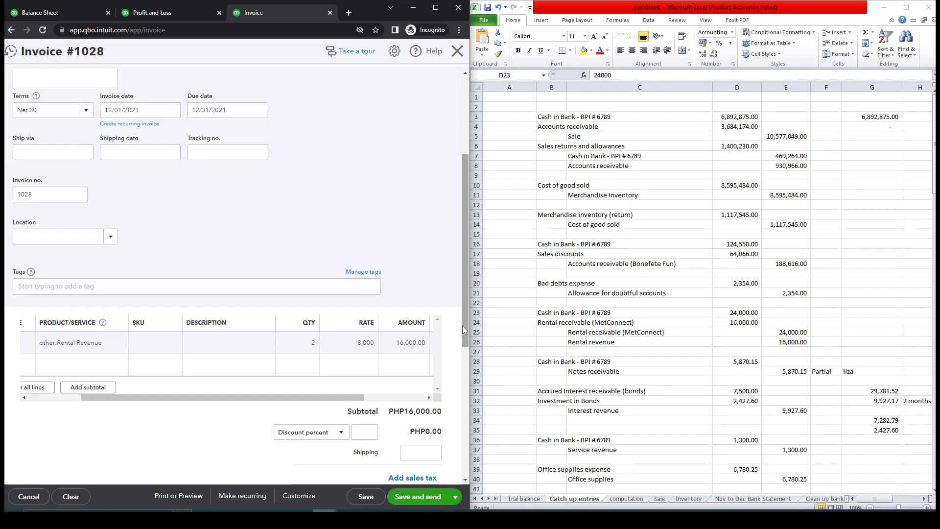
Step: Describe the Rental Revenue line as "rental for the month of Nov, and Dec. 2021"
{"action": "left_click_drag", "start_coordinate": [468, 327], "coordinate": [463, 410]}
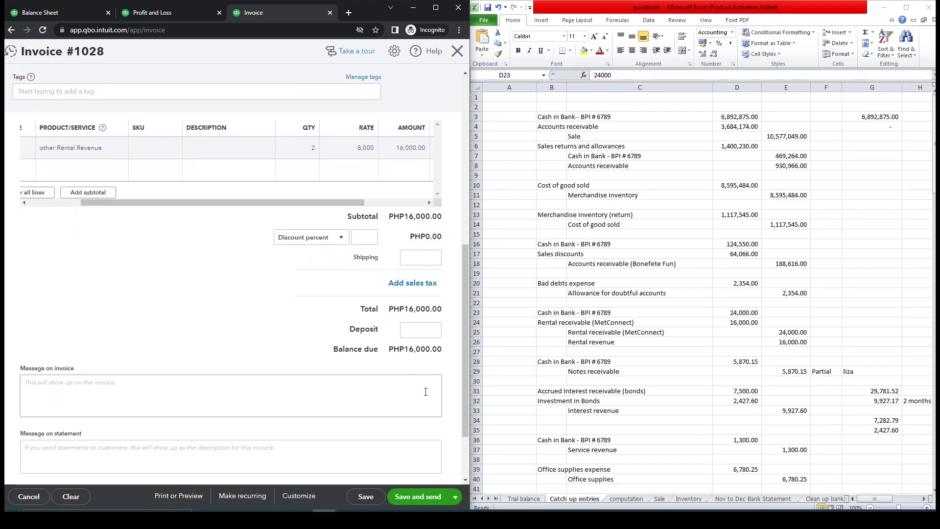
{"action": "scroll", "coordinate": [463, 342], "scroll_direction": "up", "scroll_amount": 3}
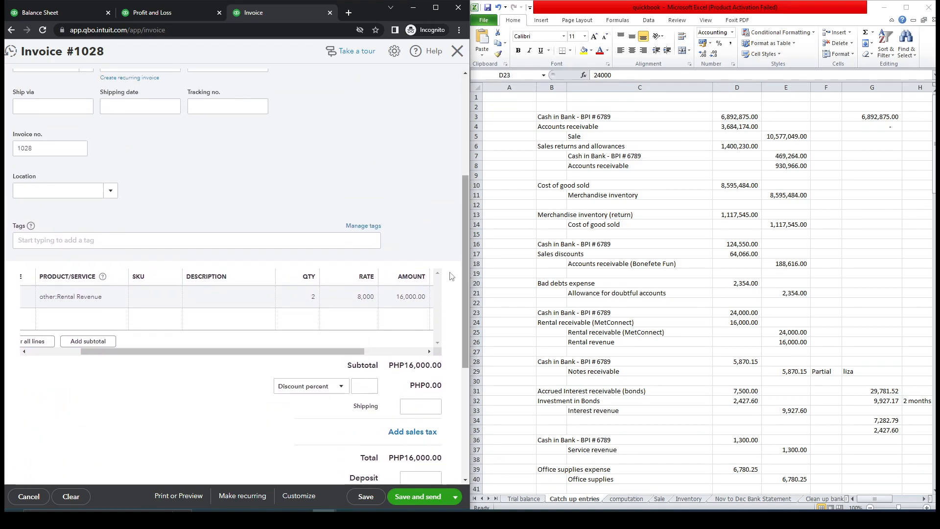
{"action": "left_click", "coordinate": [235, 298]}
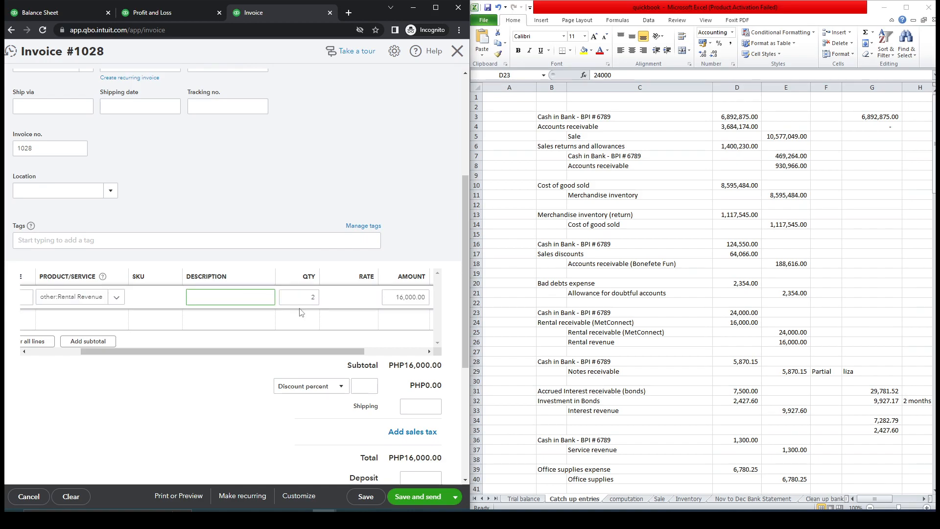
{"action": "type", "text": "rental"}
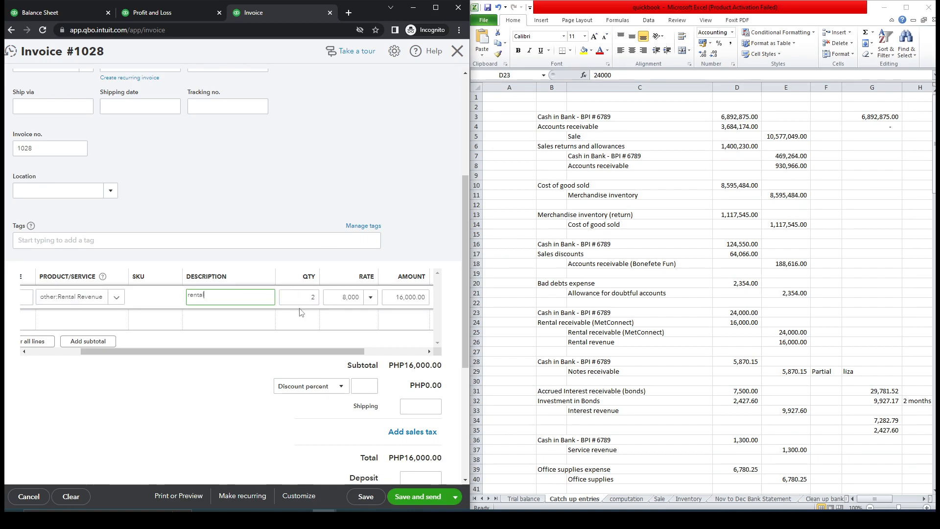
{"action": "type", "text": " for the month"}
{"action": "type", "text": "v"}
{"action": "type", "text": "v"}
{"action": "type", "text": ", and"}
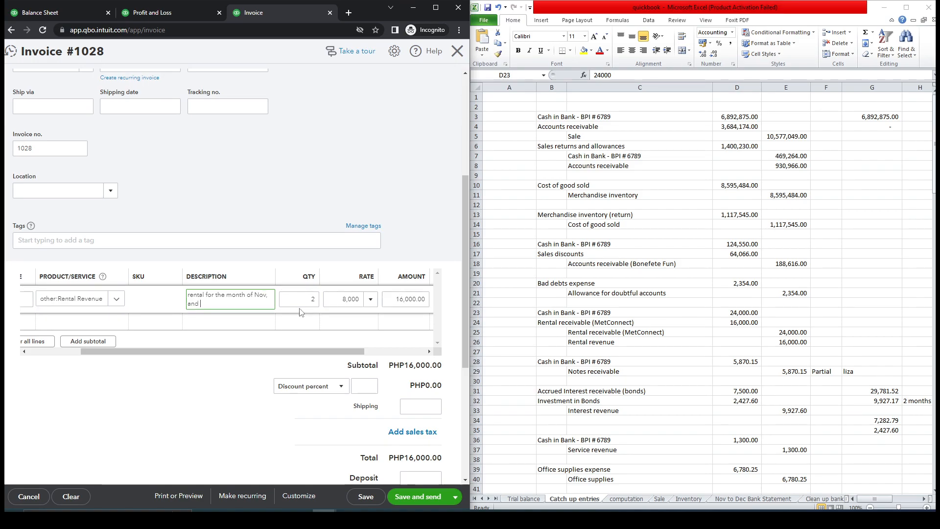
{"action": "type", "text": " Dec. 2021"}
Step: Copy the line description into the message on invoice and message on statement, and review the invoice details
{"action": "left_click_drag", "start_coordinate": [245, 299], "coordinate": [177, 294]}
{"action": "key", "text": "ctrl+c"}
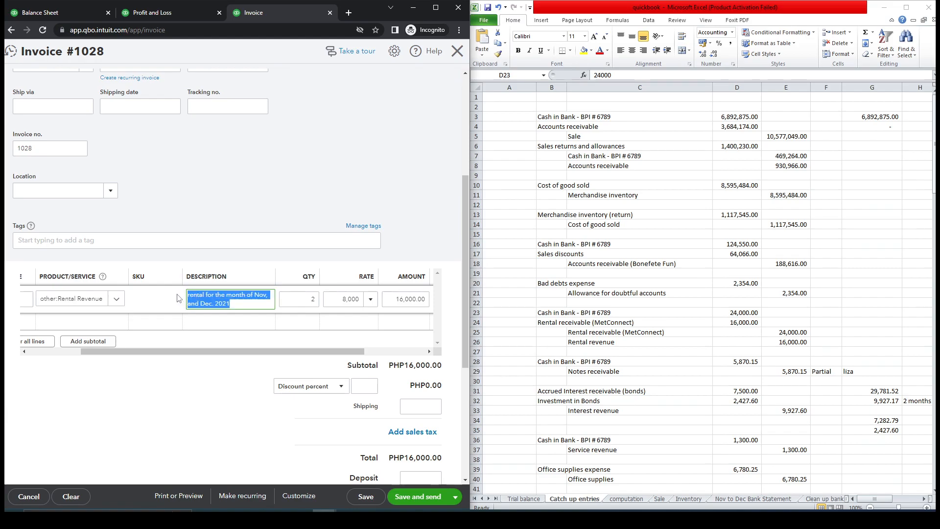
{"action": "left_click_drag", "start_coordinate": [466, 243], "coordinate": [453, 338]}
{"action": "left_click", "coordinate": [227, 346]}
{"action": "key", "text": "ctrl+v"}
{"action": "left_click", "coordinate": [211, 405]}
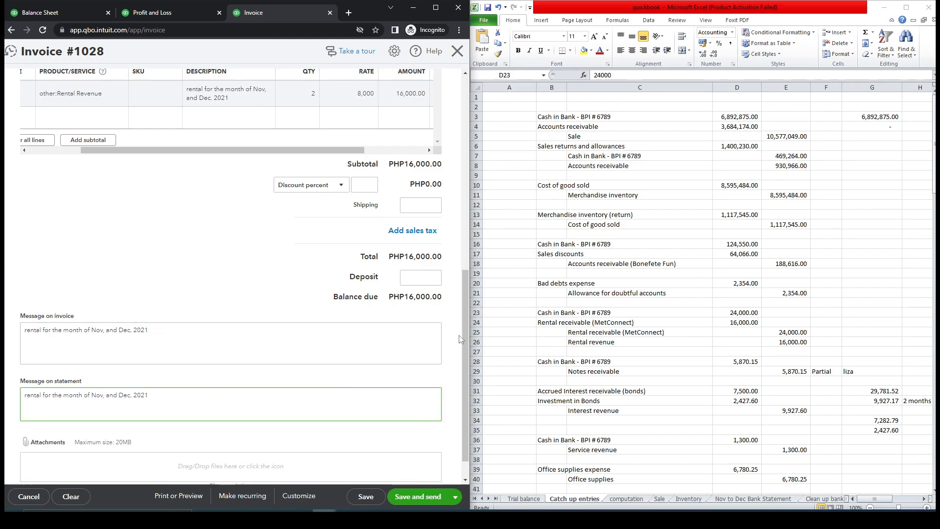
{"action": "left_click_drag", "start_coordinate": [465, 333], "coordinate": [471, 217]}
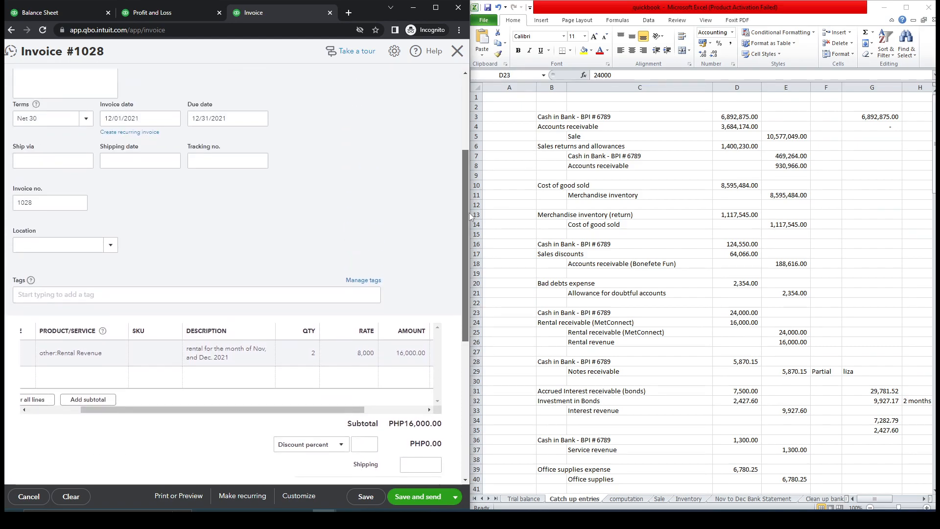
{"action": "left_click", "coordinate": [574, 363]}
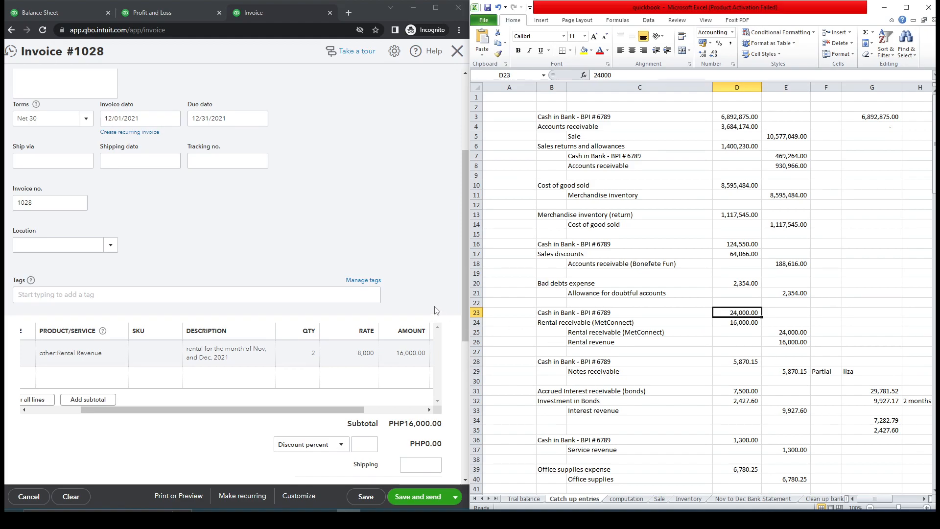
{"action": "left_click_drag", "start_coordinate": [463, 256], "coordinate": [466, 207]}
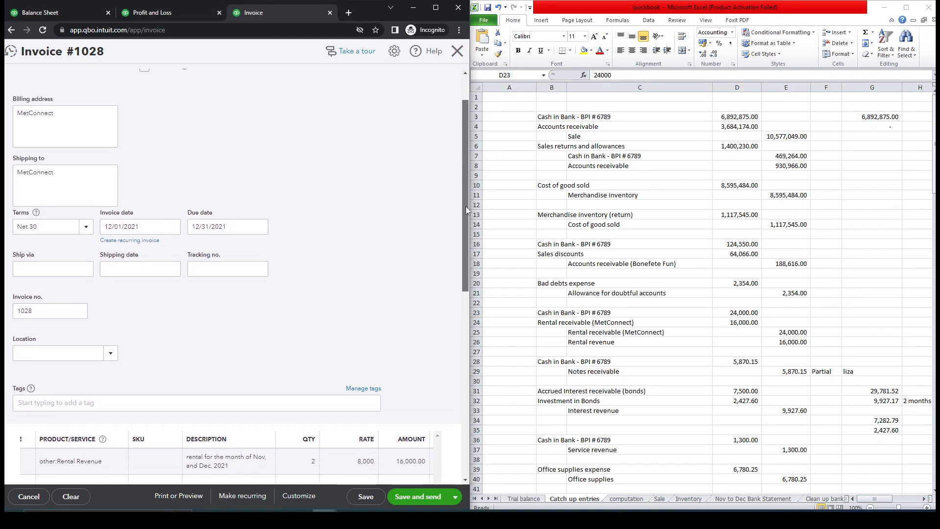
{"action": "scroll", "coordinate": [466, 207], "scroll_direction": "down", "scroll_amount": 3}
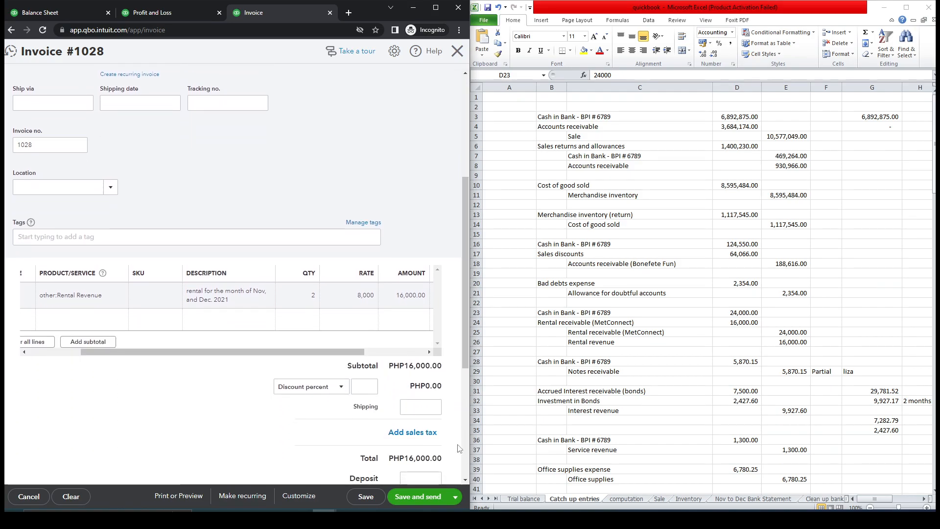
Step: Save and close the rental invoice, and check MetConnect's open balance in the customer list
{"action": "left_click", "coordinate": [456, 496]}
{"action": "left_click", "coordinate": [399, 469]}
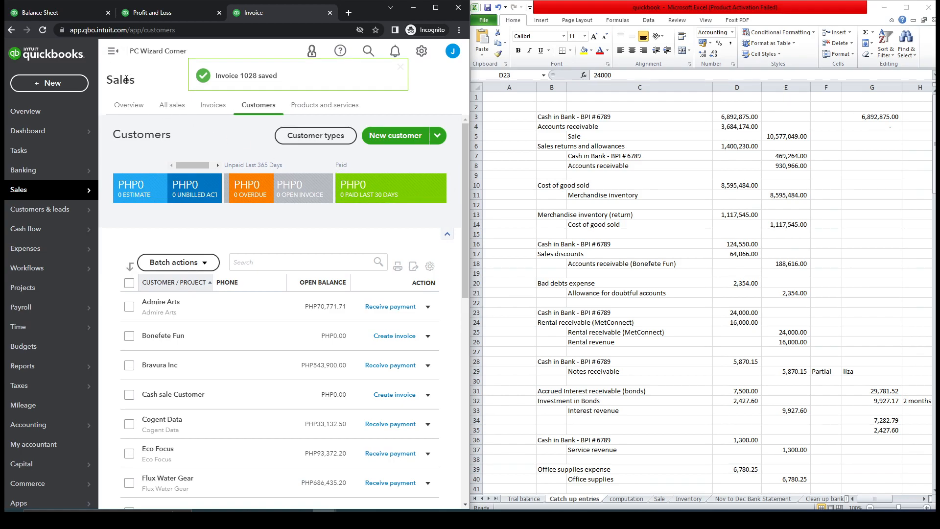
{"action": "left_click_drag", "start_coordinate": [466, 172], "coordinate": [465, 272]}
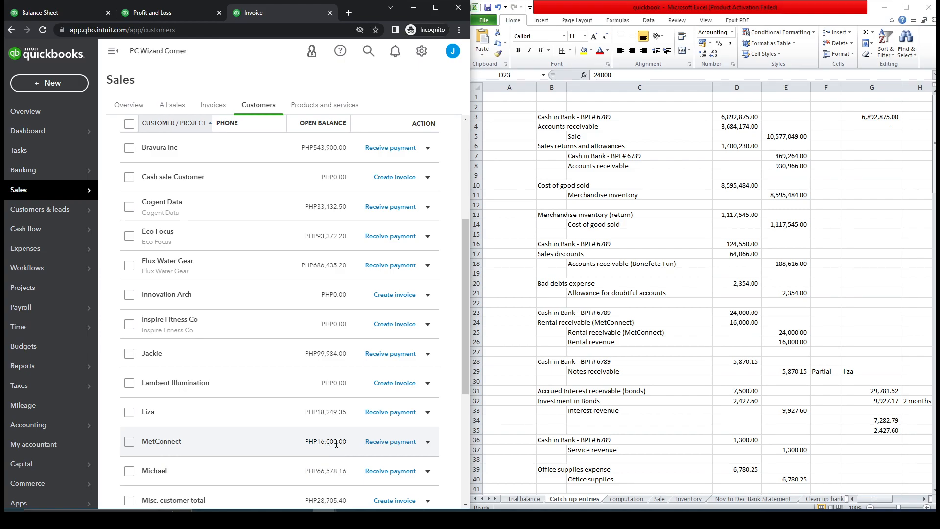
Step: Start a new customer payment receipt and choose MetConnect as the customer
{"action": "left_click", "coordinate": [53, 84]}
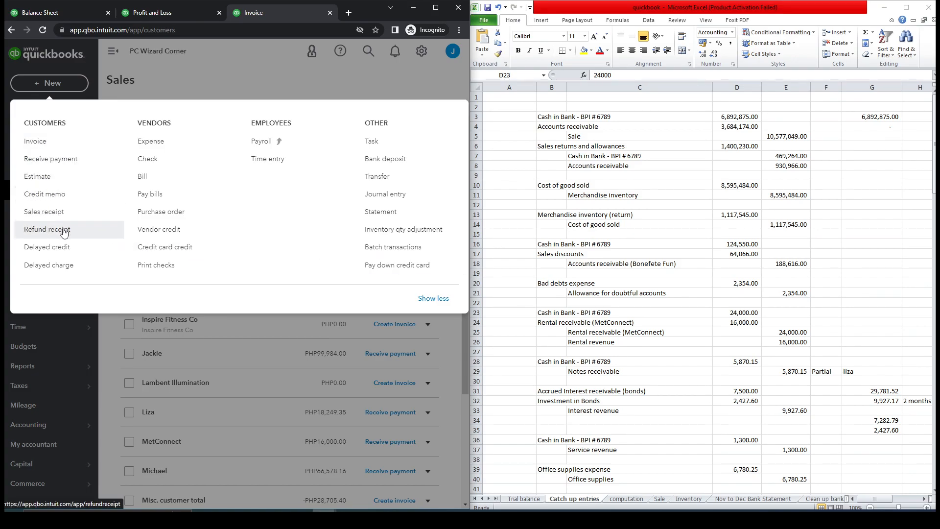
{"action": "left_click", "coordinate": [51, 166]}
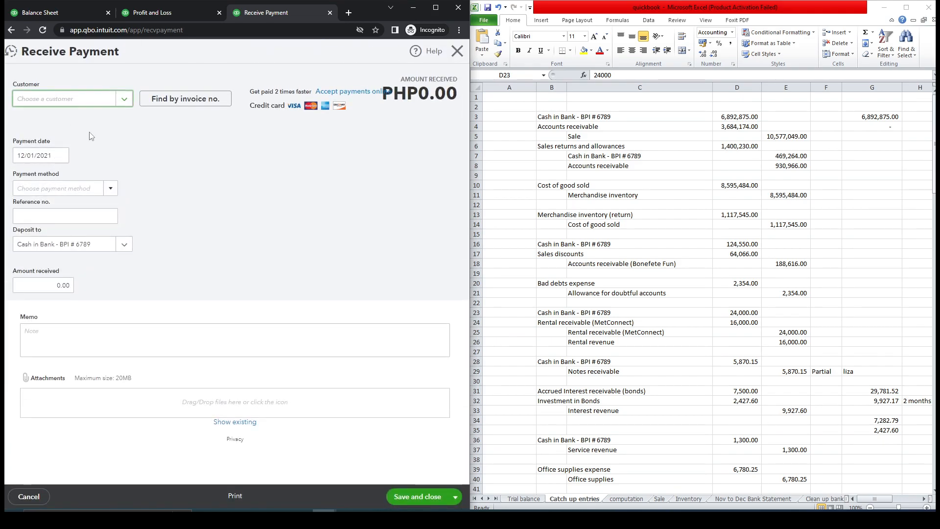
{"action": "left_click", "coordinate": [80, 102]}
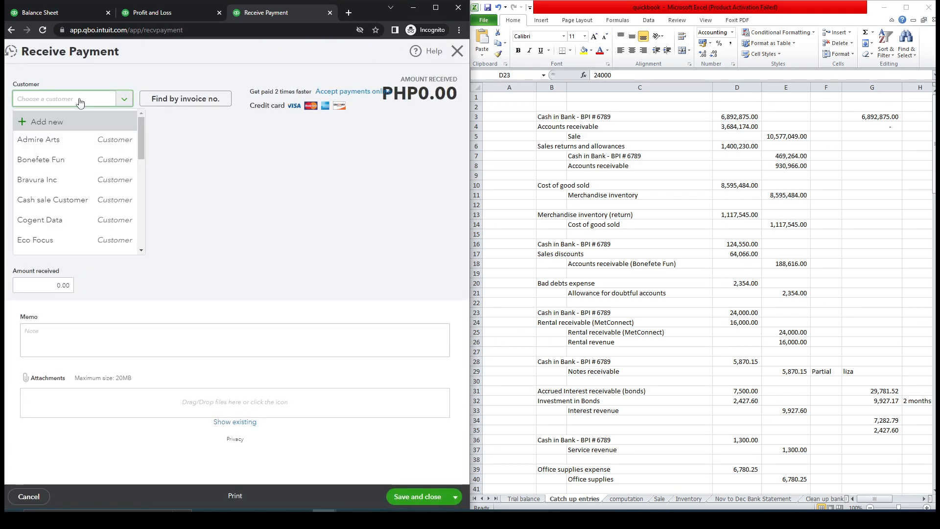
{"action": "type", "text": "met"}
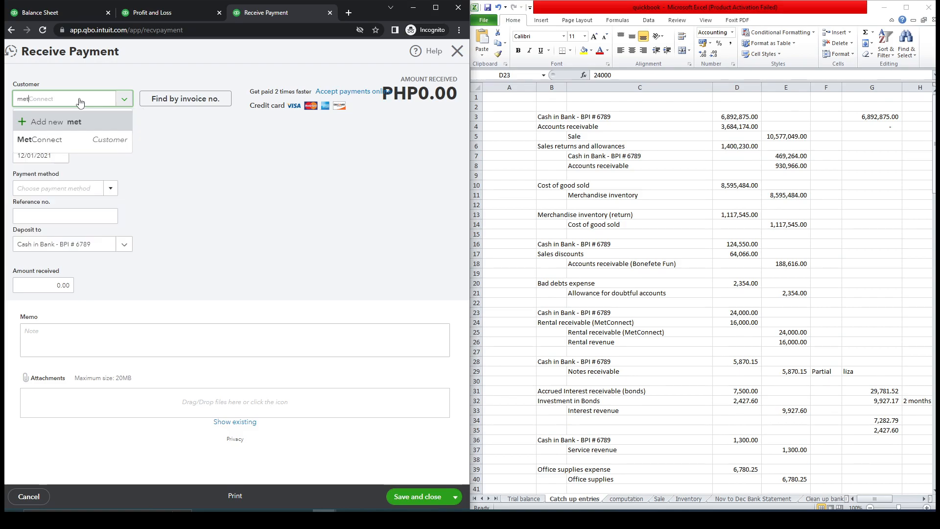
{"action": "left_click", "coordinate": [72, 141]}
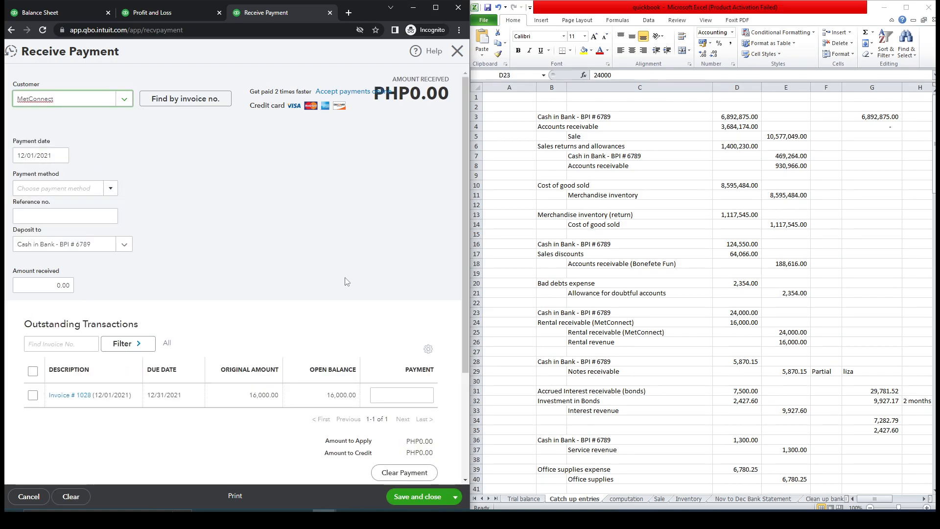
Step: Select MetConnect's outstanding rental invoice and set the payment applied to it to 8,000
{"action": "left_click", "coordinate": [34, 396]}
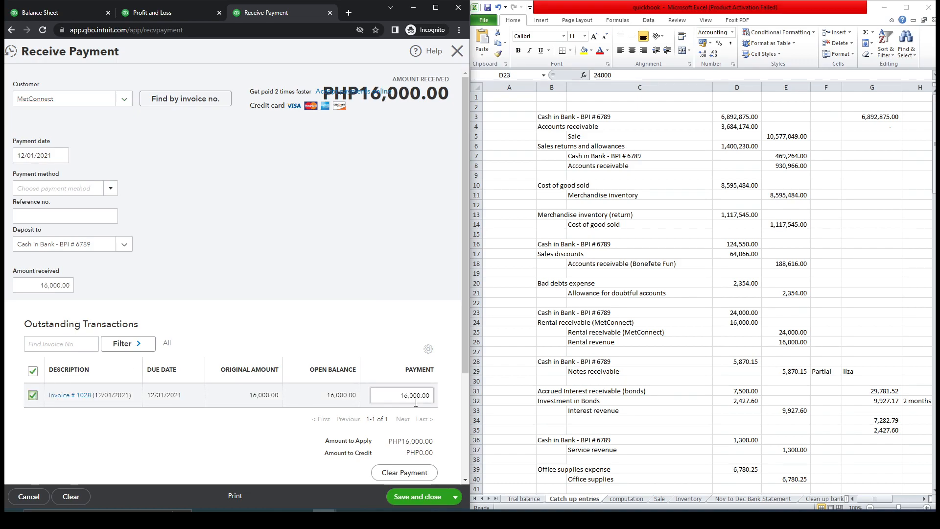
{"action": "left_click_drag", "start_coordinate": [402, 395], "coordinate": [407, 395]}
{"action": "type", "text": "8"}
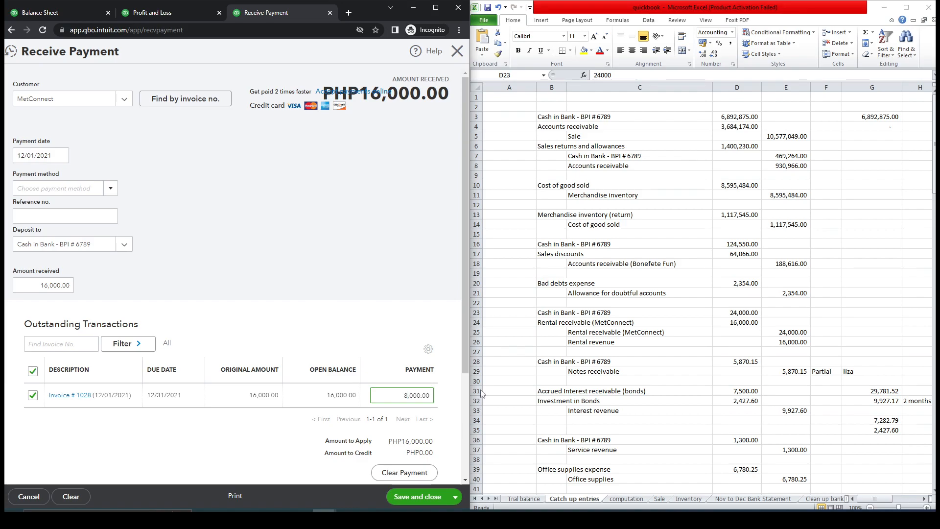
Step: Enter "rental for the month of Nov. 2021" as the payment's memo
{"action": "left_click_drag", "start_coordinate": [466, 303], "coordinate": [463, 383]}
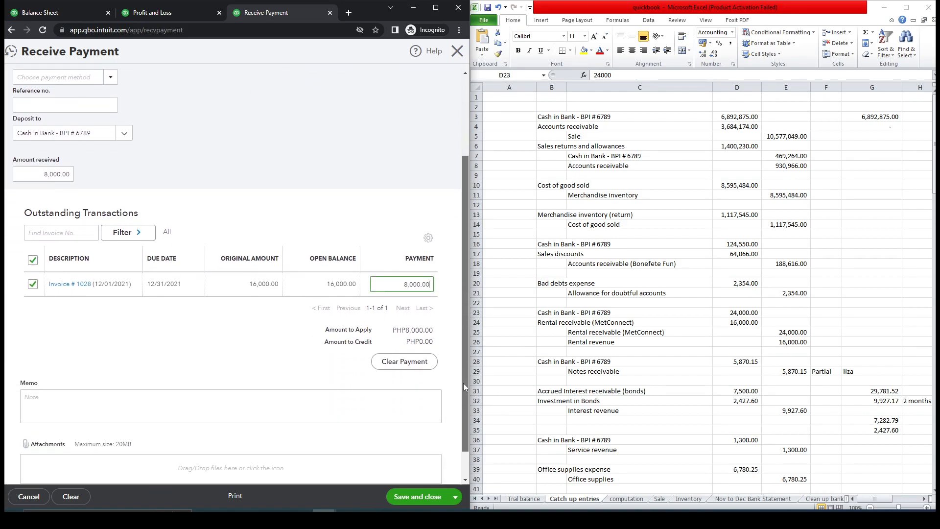
{"action": "left_click", "coordinate": [219, 409]}
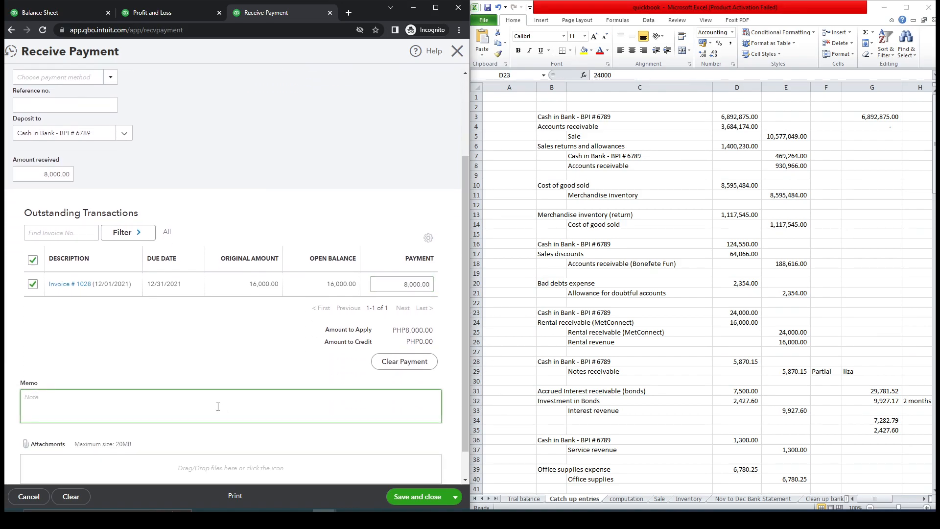
{"action": "type", "text": "the month"}
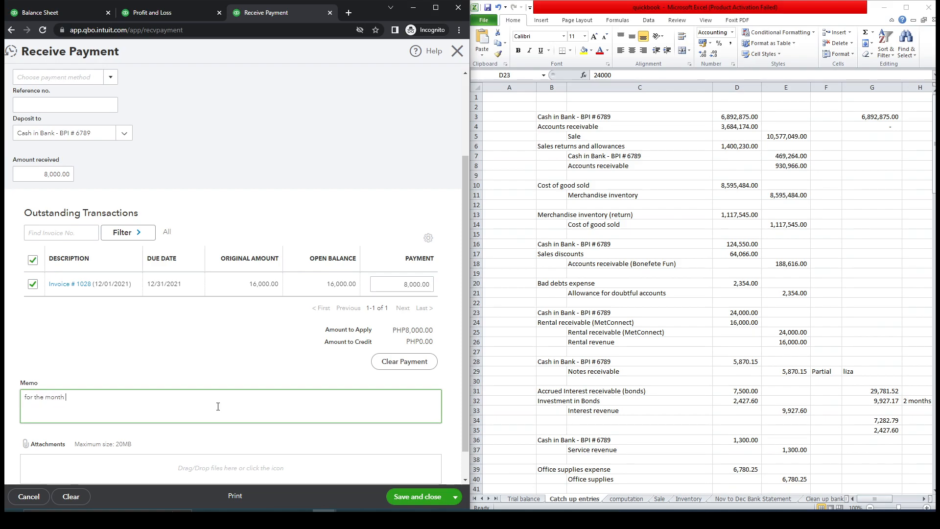
{"action": "type", "text": "or the month of nove"}
{"action": "key", "text": "BackSpace"}
{"action": "key", "text": "BackSpace"}
{"action": "key", "text": "BackSpace"}
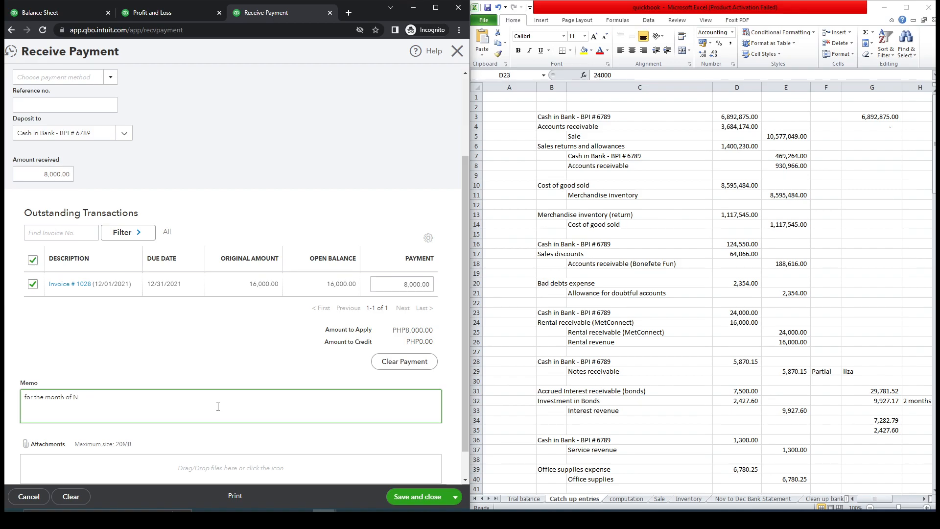
{"action": "key", "text": "BackSpace"}
{"action": "type", "text": ". 20"}
{"action": "type", "text": "21"}
{"action": "type", "text": "rent"}
{"action": "type", "text": "al"}
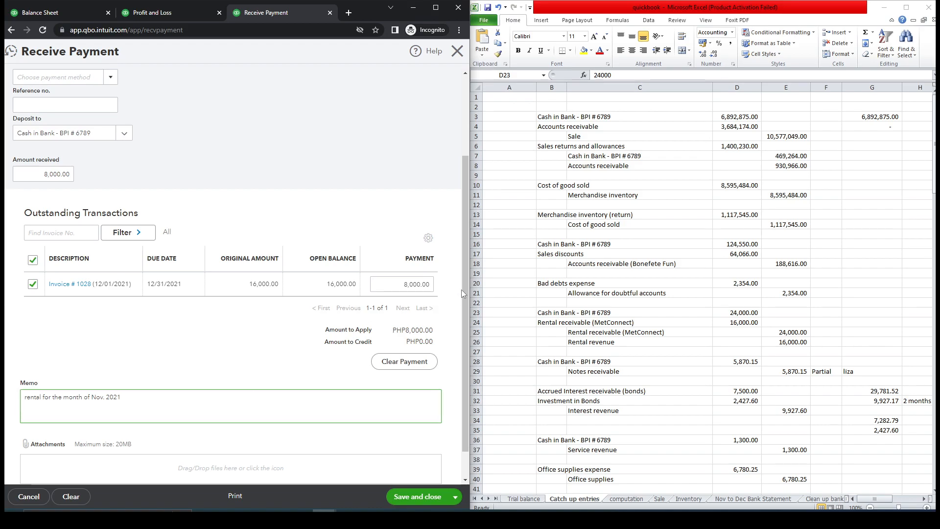
Step: Save and close the payment, and check MetConnect's remaining open balance in the customer list
{"action": "left_click_drag", "start_coordinate": [464, 291], "coordinate": [469, 375]}
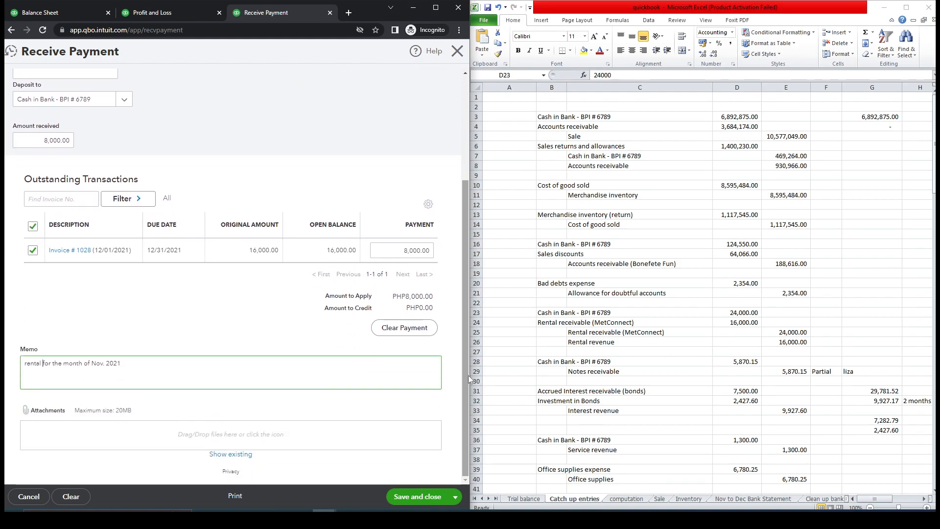
{"action": "left_click", "coordinate": [418, 497]}
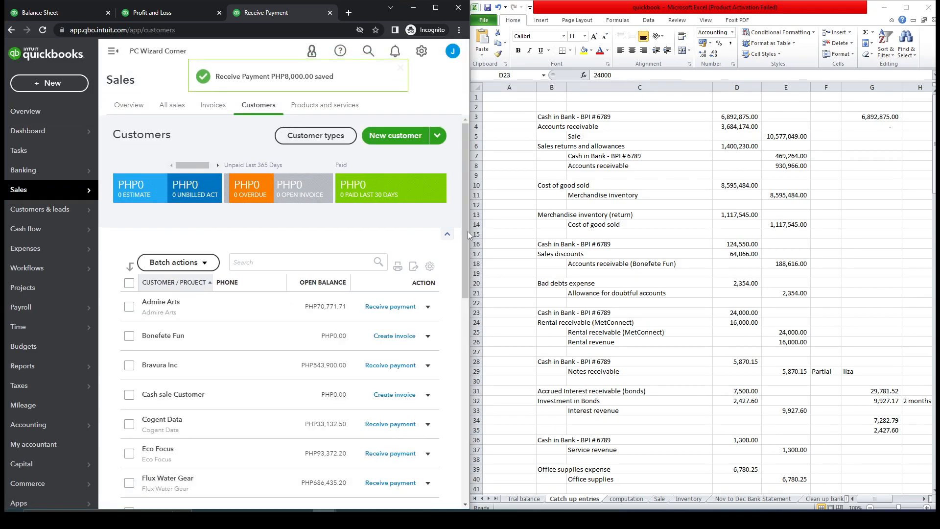
{"action": "left_click_drag", "start_coordinate": [465, 216], "coordinate": [469, 366]}
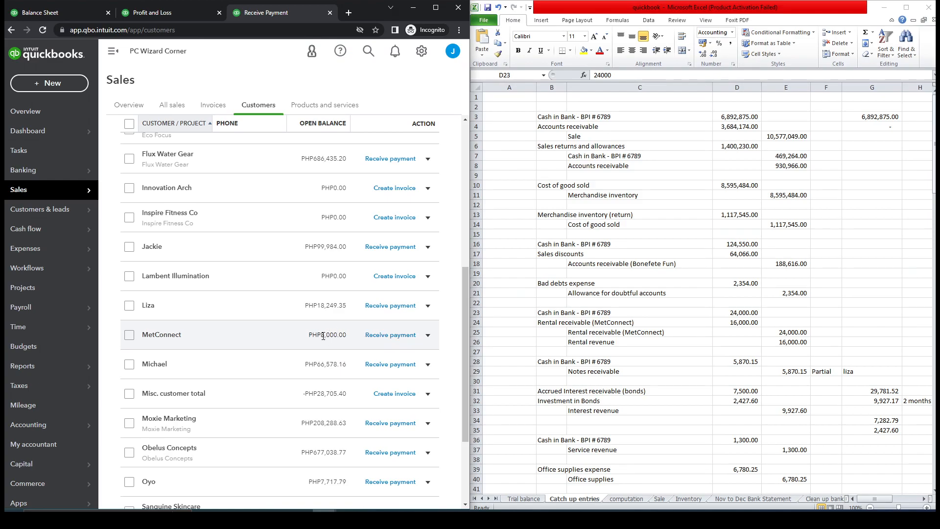
Step: Reload the Balance Sheet report with the side navigation collapsed and review the Rent receivable line
{"action": "left_click", "coordinate": [63, 18]}
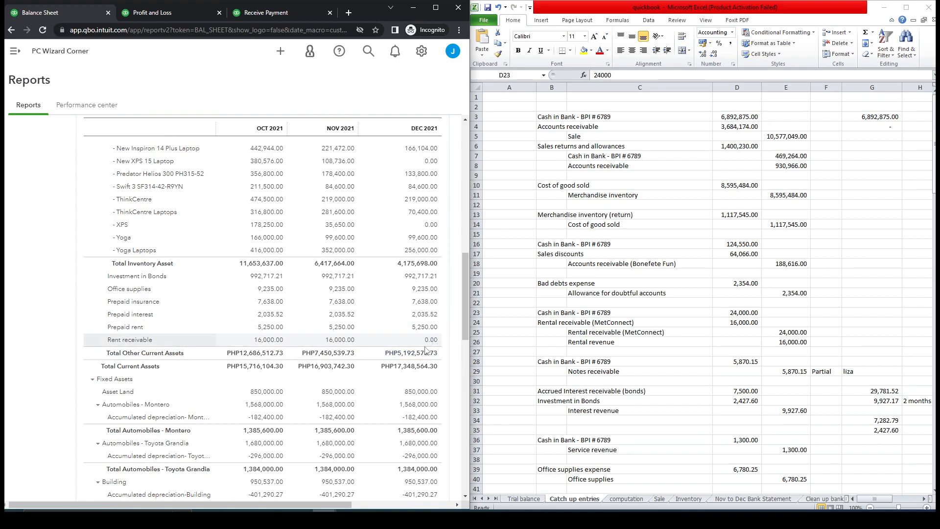
{"action": "left_click", "coordinate": [43, 31]}
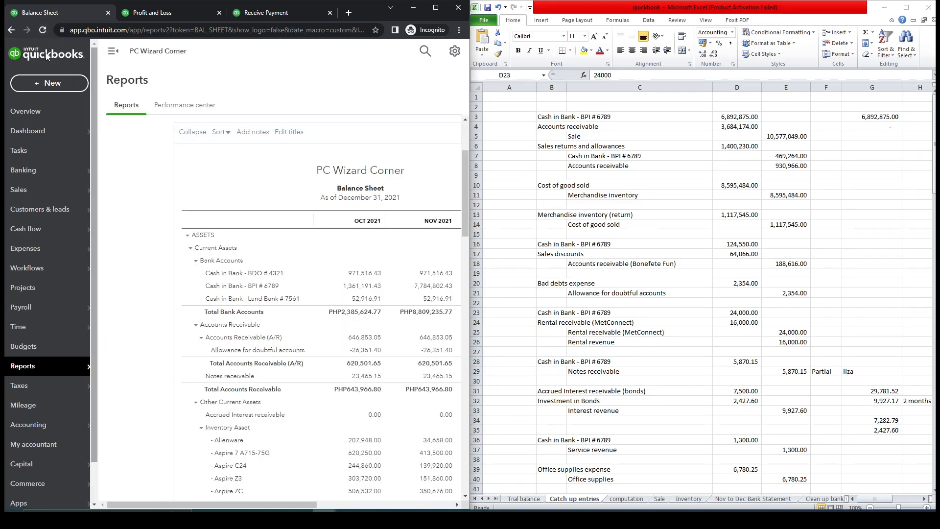
{"action": "left_click", "coordinate": [113, 52]}
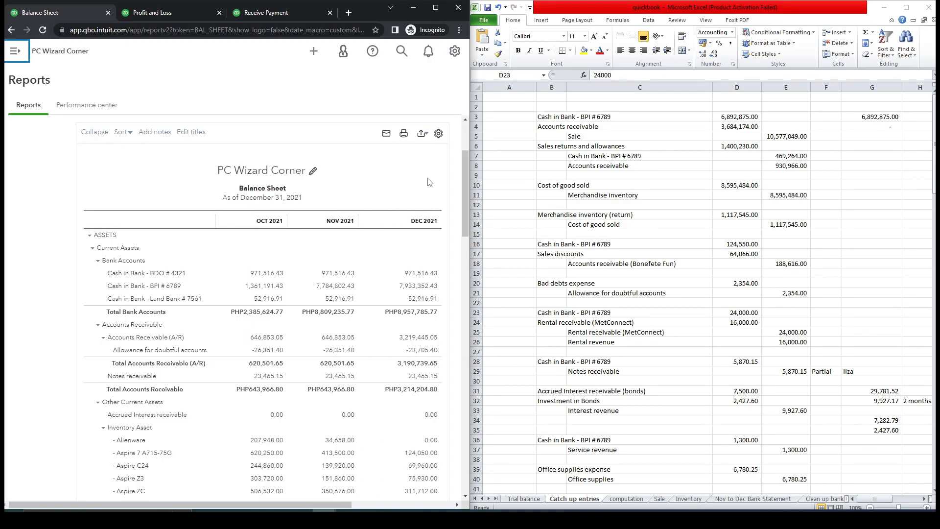
{"action": "left_click_drag", "start_coordinate": [470, 174], "coordinate": [468, 278]}
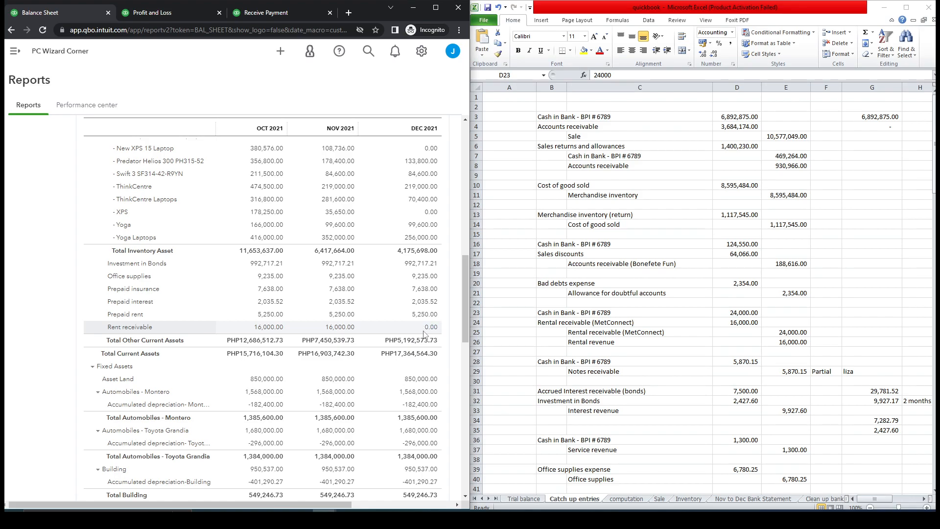
Step: Open the December 2021 transactions behind Accounts Receivable (A/R) and examine the amounts of MetConnect's invoice and payment
{"action": "left_click_drag", "start_coordinate": [462, 324], "coordinate": [460, 237]}
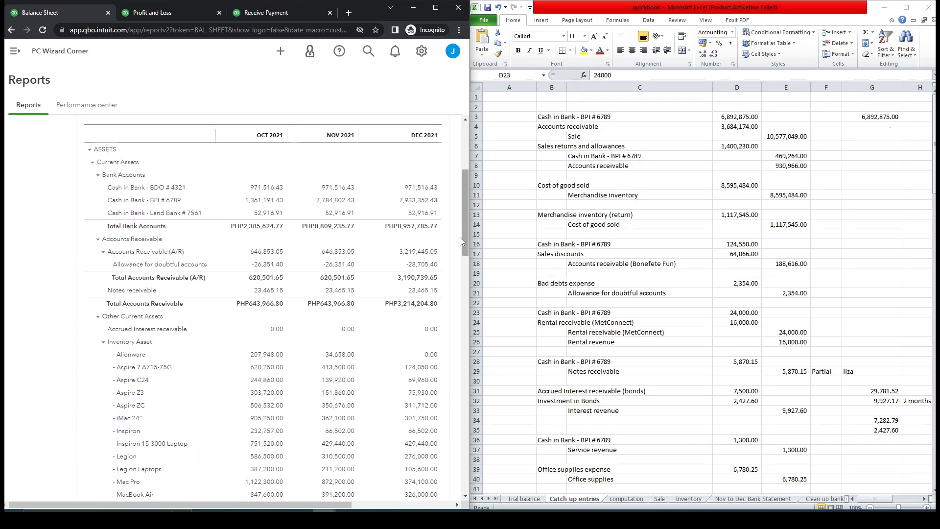
{"action": "left_click", "coordinate": [426, 255]}
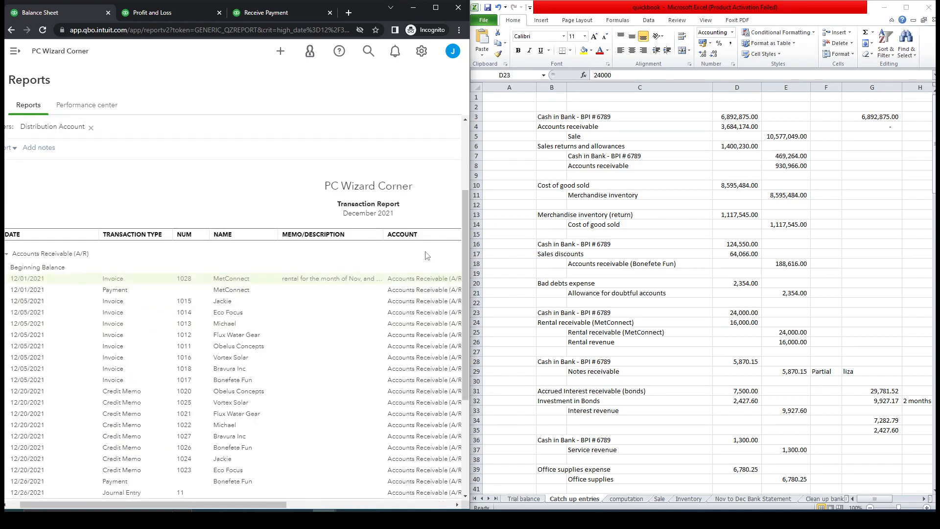
{"action": "left_click_drag", "start_coordinate": [466, 227], "coordinate": [465, 316]}
{"action": "left_click_drag", "start_coordinate": [261, 503], "coordinate": [430, 507]}
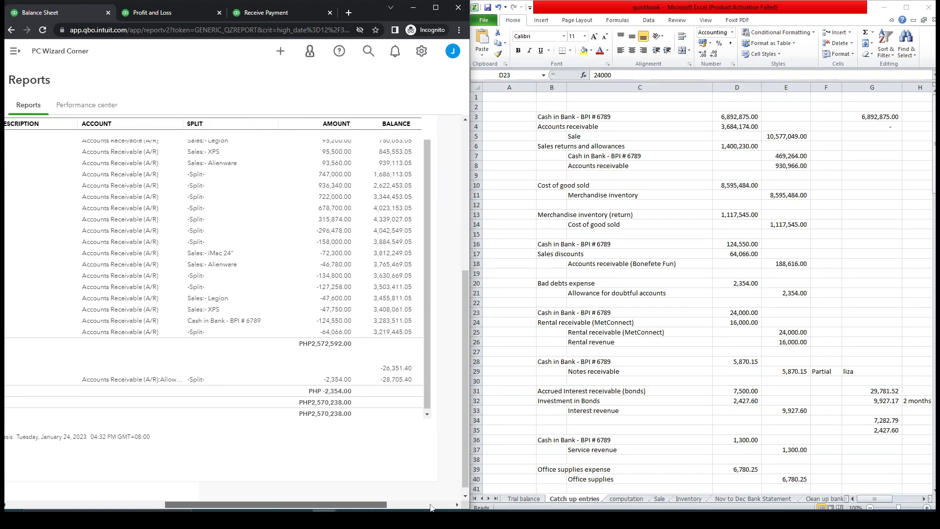
{"action": "left_click_drag", "start_coordinate": [465, 384], "coordinate": [466, 296]}
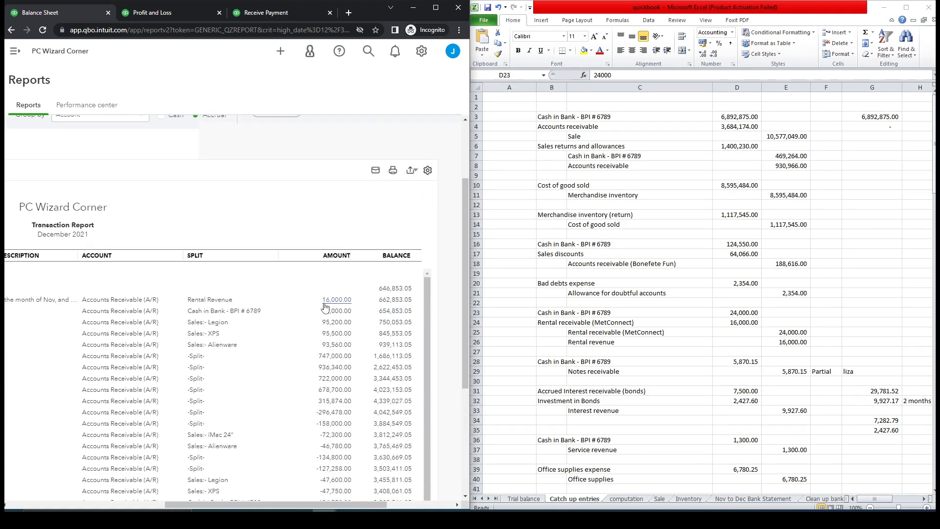
{"action": "left_click_drag", "start_coordinate": [366, 505], "coordinate": [242, 504]}
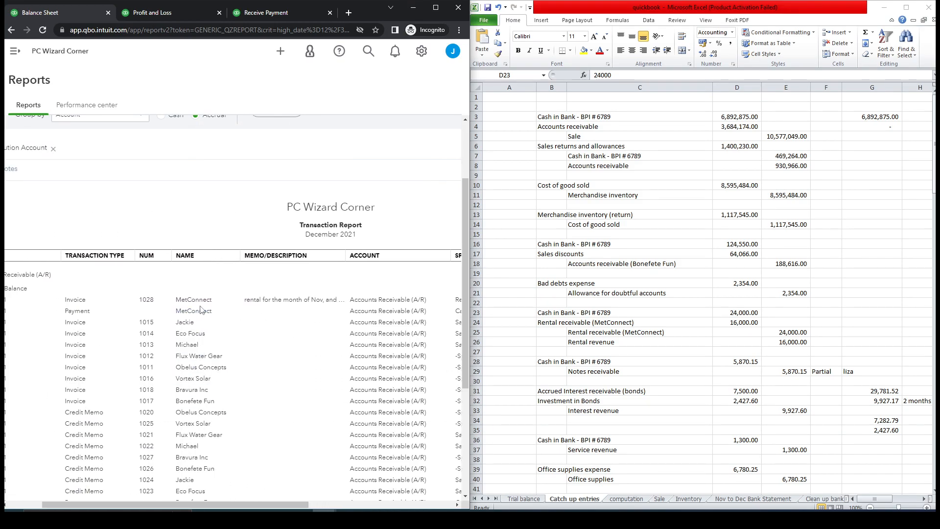
{"action": "left_click_drag", "start_coordinate": [344, 506], "coordinate": [387, 505]}
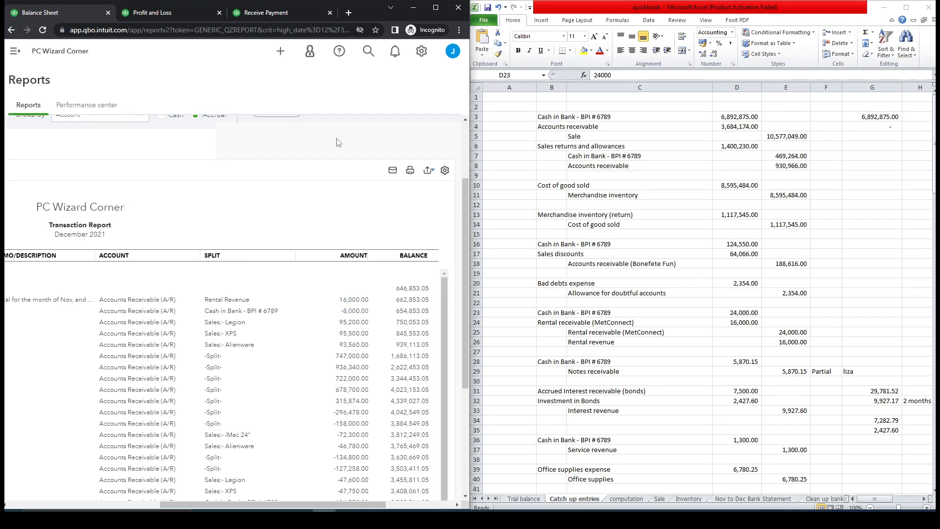
{"action": "left_click_drag", "start_coordinate": [373, 504], "coordinate": [251, 504]}
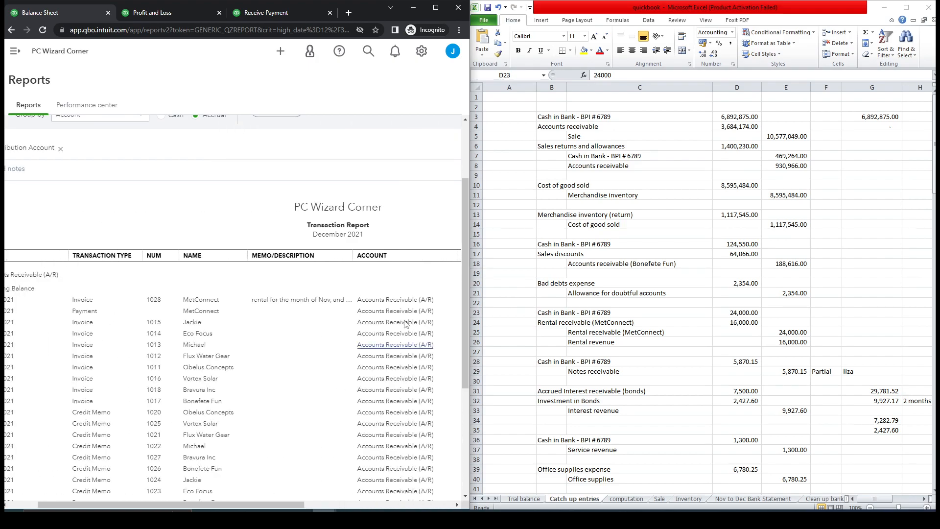
{"action": "left_click_drag", "start_coordinate": [462, 240], "coordinate": [465, 155]}
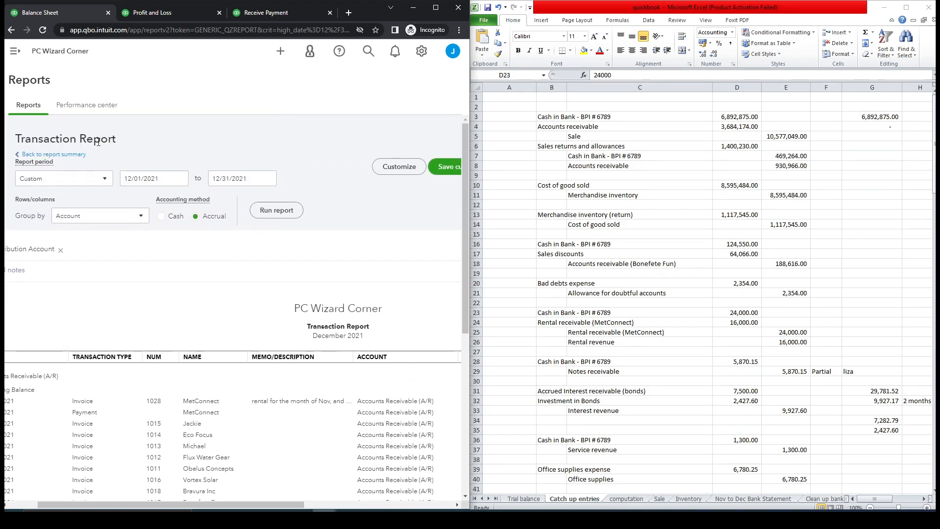
Step: Return to the Balance Sheet and compare its Rent receivable and Accounts Receivable lines with the worksheet's MetConnect entry
{"action": "left_click", "coordinate": [74, 155]}
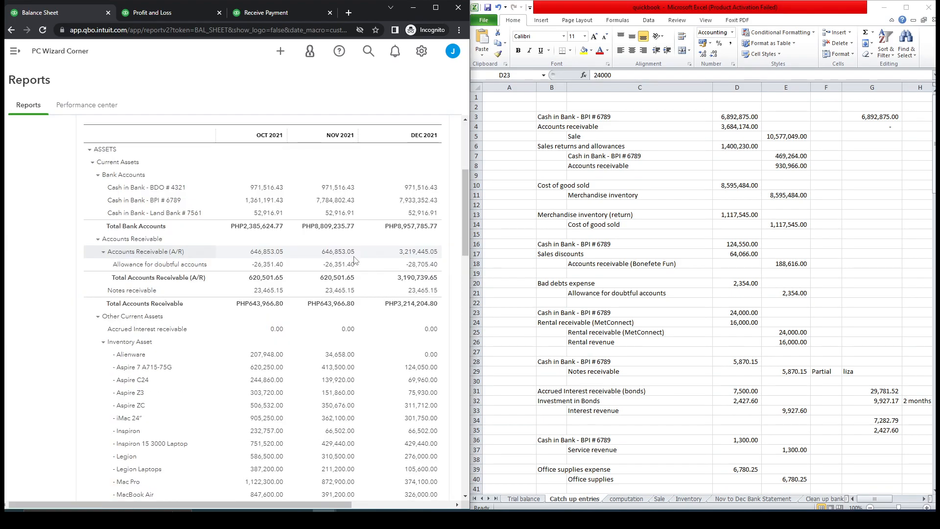
{"action": "left_click_drag", "start_coordinate": [468, 247], "coordinate": [463, 343]}
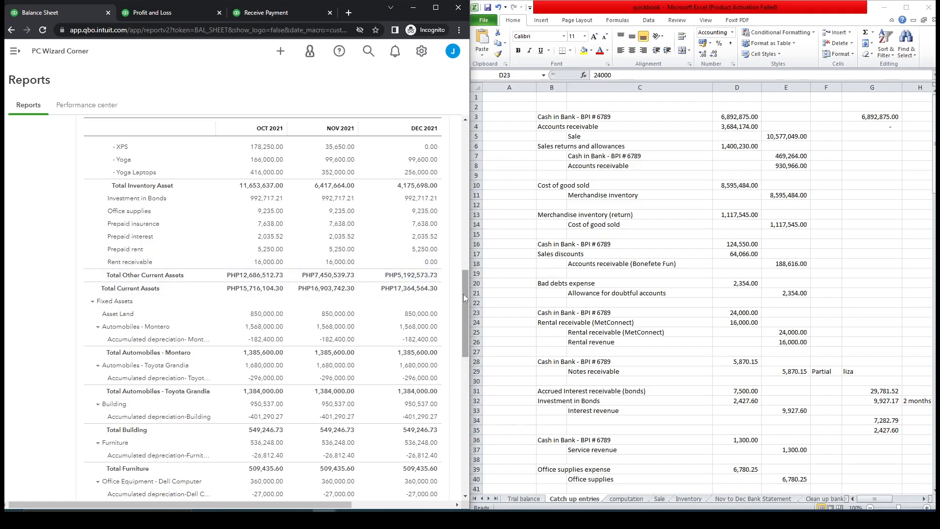
{"action": "left_click_drag", "start_coordinate": [464, 294], "coordinate": [461, 183]}
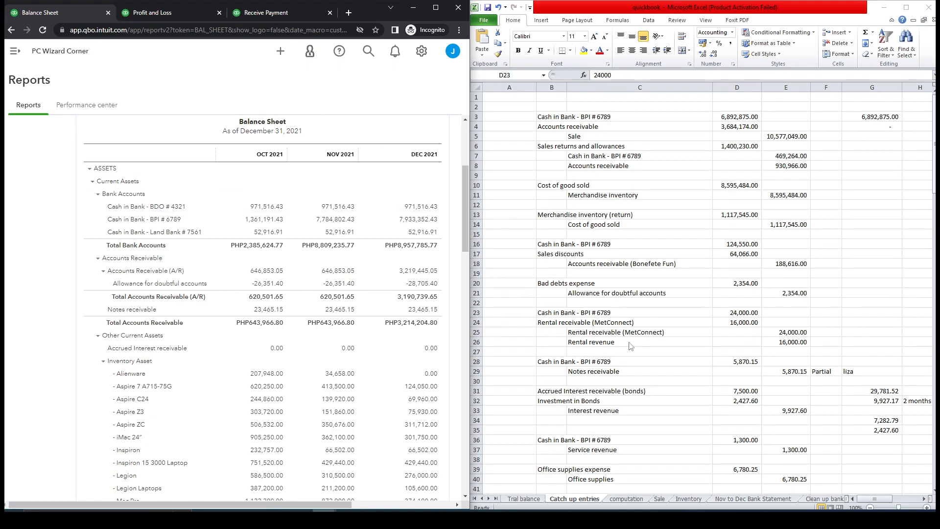
Step: Reload the Profit and Loss report with the side navigation collapsed and check the Rental Revenue line for December 2021
{"action": "left_click", "coordinate": [159, 13]}
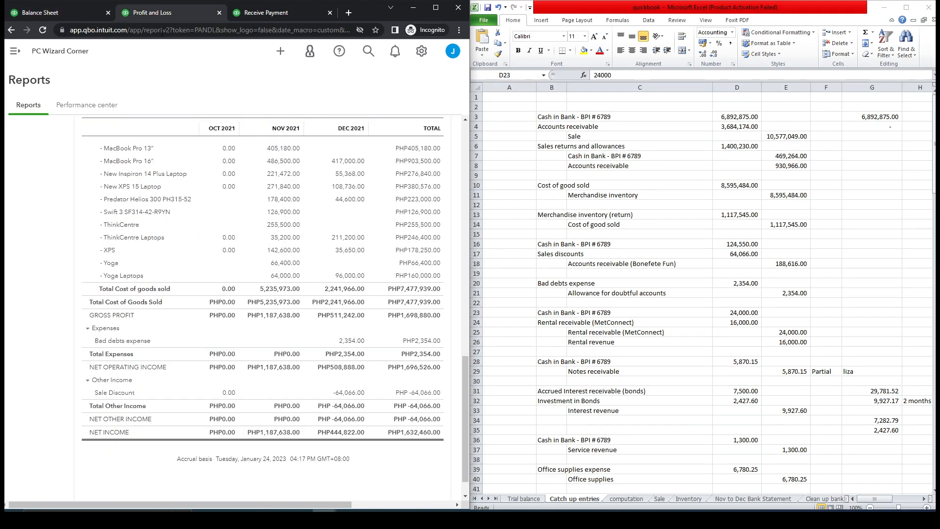
{"action": "left_click", "coordinate": [43, 30]}
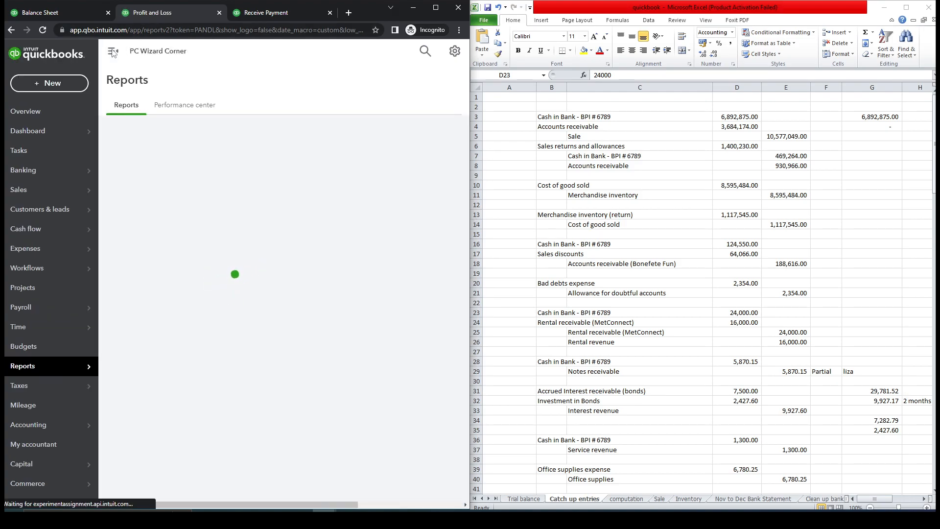
{"action": "left_click", "coordinate": [112, 53]}
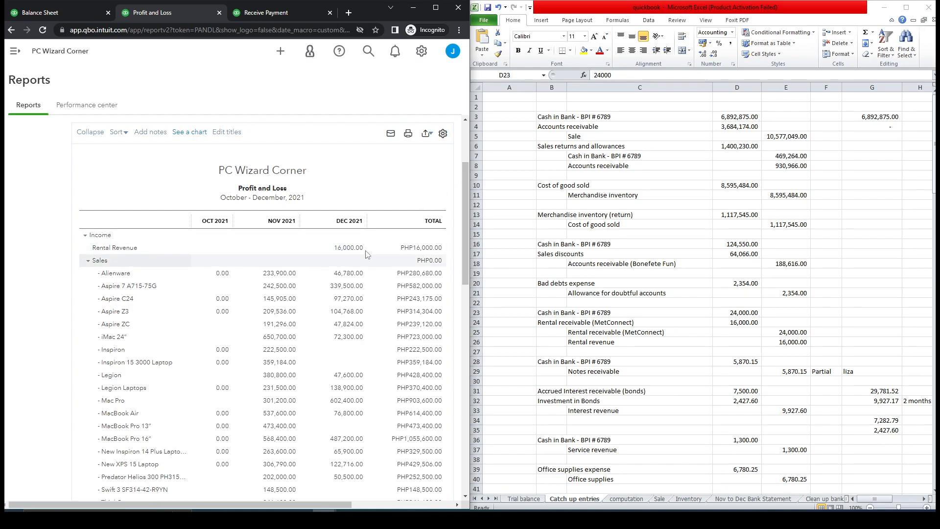
Step: Open MetConnect's invoice No. 1028 from the recent invoices of a new invoice form
{"action": "mouse_move", "coordinate": [466, 184]}
{"action": "left_mouse_down"}
{"action": "mouse_move", "coordinate": [466, 206]}
{"action": "mouse_move", "coordinate": [466, 191]}
{"action": "left_mouse_up"}
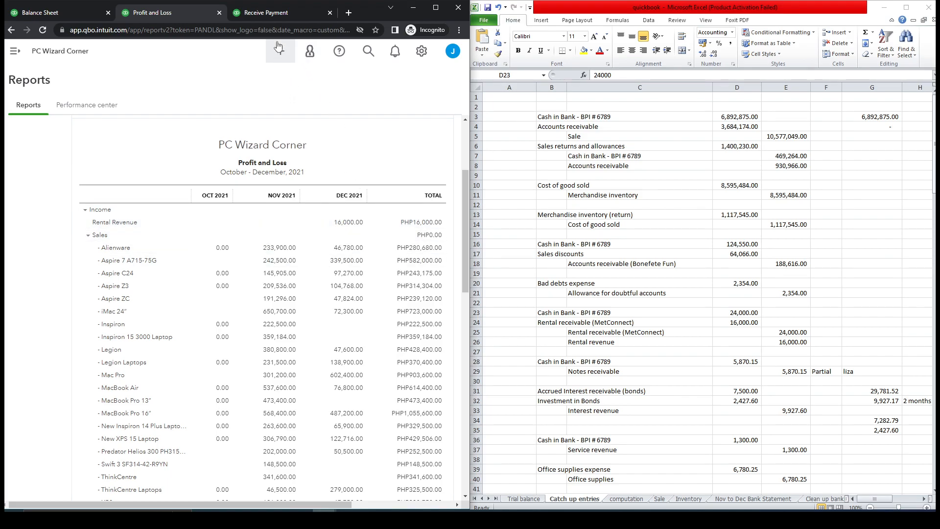
{"action": "left_click", "coordinate": [269, 13]}
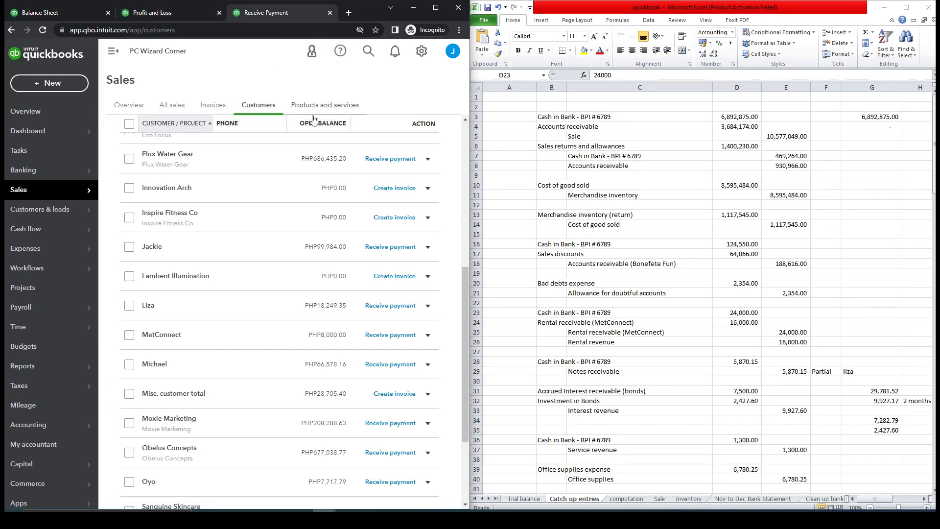
{"action": "left_click", "coordinate": [72, 88]}
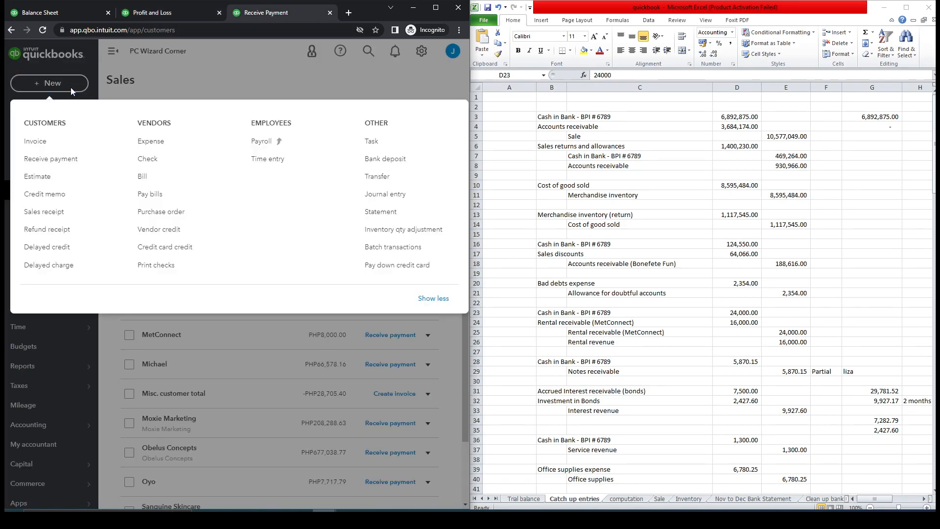
{"action": "left_click", "coordinate": [49, 141]}
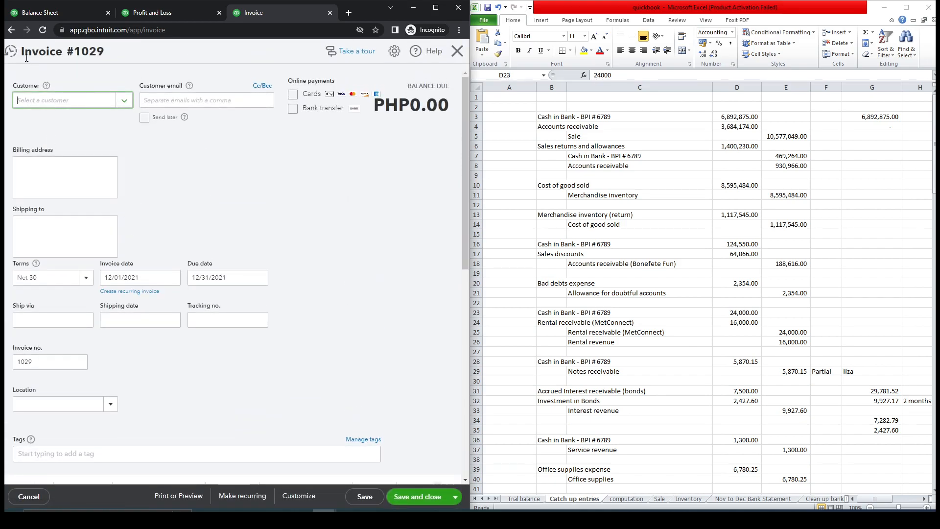
{"action": "left_click", "coordinate": [15, 56]}
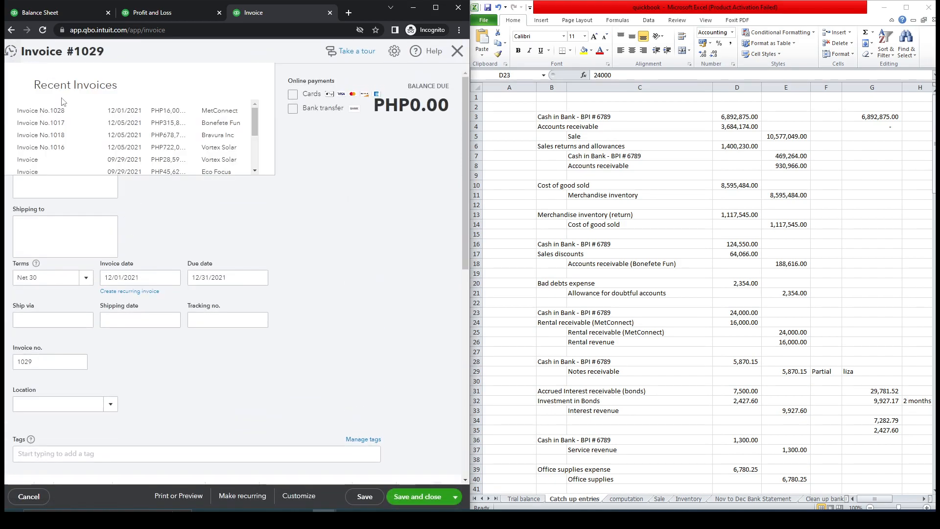
{"action": "left_click", "coordinate": [64, 110]}
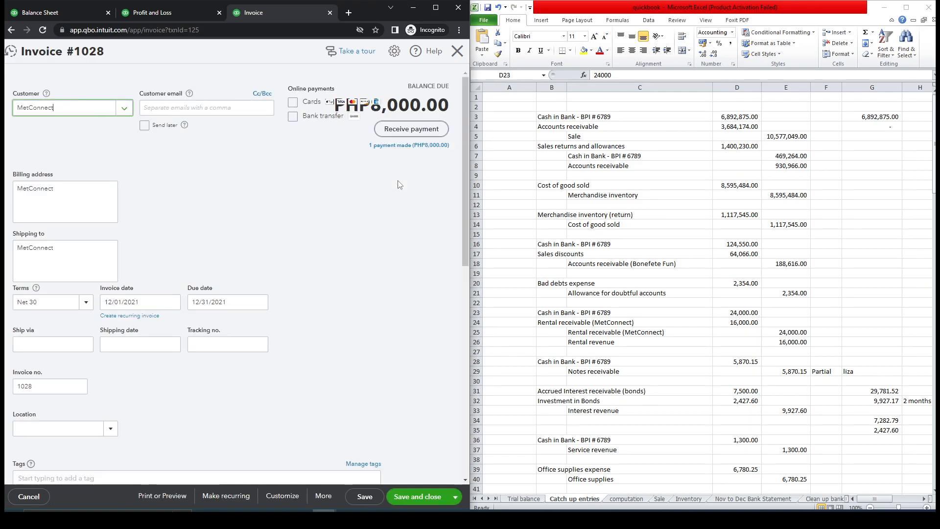
Step: Set the invoice date of MetConnect's invoice 1028 to 11/01/2021
{"action": "left_click", "coordinate": [110, 302]}
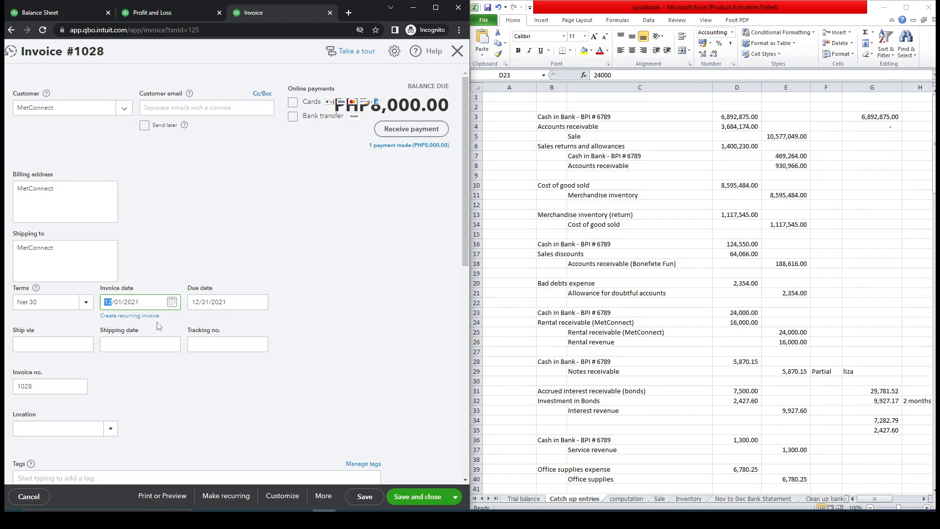
{"action": "type", "text": "11"}
{"action": "left_click", "coordinate": [340, 324]}
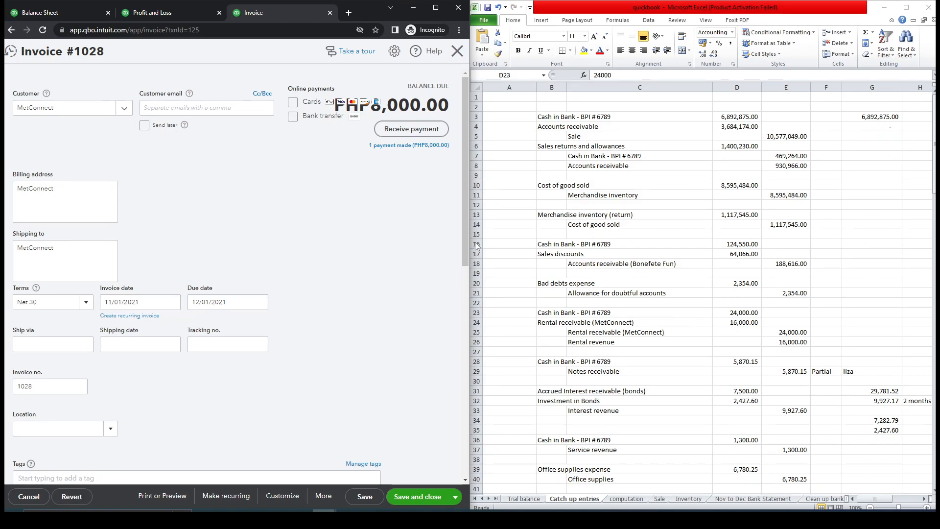
Step: Set the Rental Revenue line's quantity to 1 and save and close the invoice, accepting the change
{"action": "left_click_drag", "start_coordinate": [466, 228], "coordinate": [473, 338]}
{"action": "left_click", "coordinate": [390, 307]}
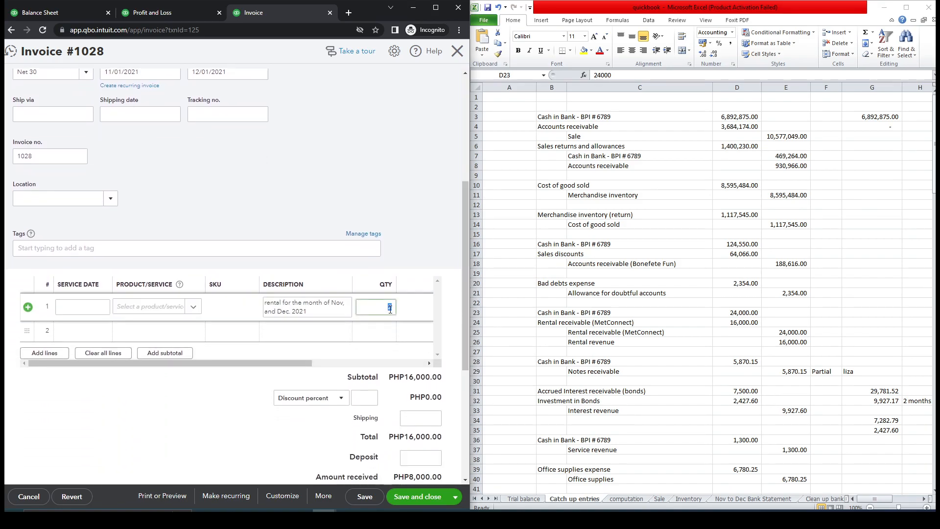
{"action": "type", "text": "1"}
{"action": "left_click", "coordinate": [400, 178]}
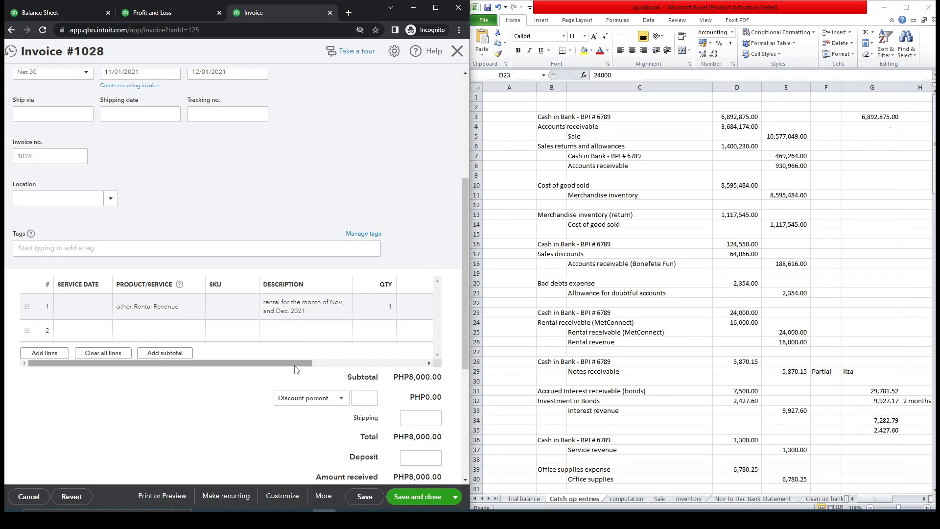
{"action": "left_click_drag", "start_coordinate": [295, 363], "coordinate": [229, 357]}
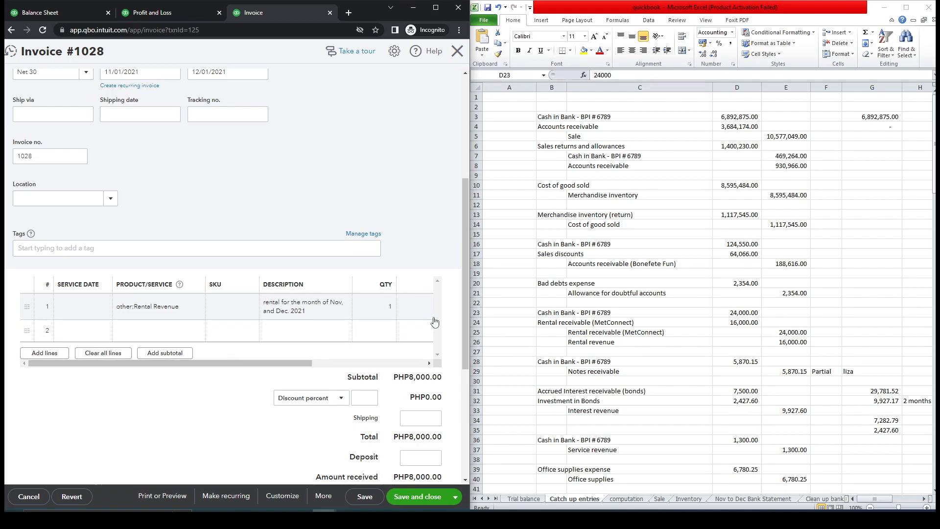
{"action": "left_click_drag", "start_coordinate": [464, 307], "coordinate": [470, 145]}
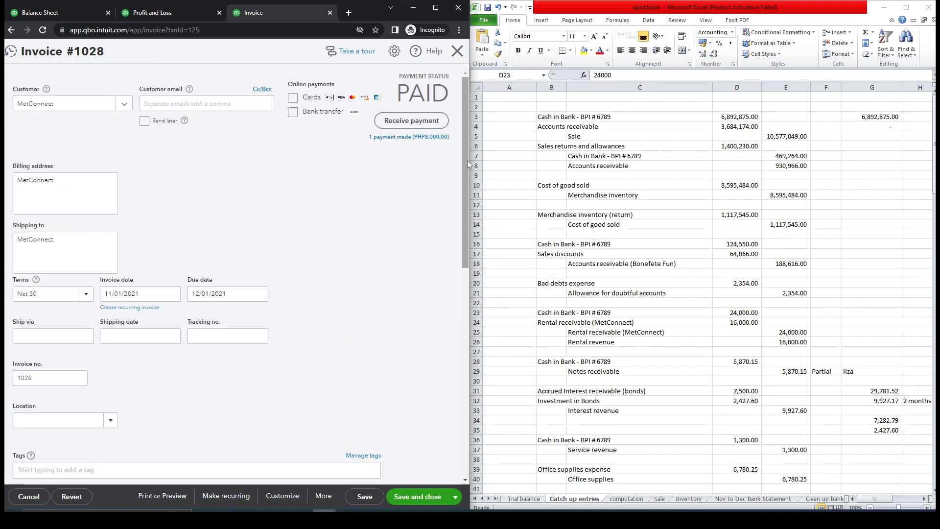
{"action": "left_click", "coordinate": [420, 497]}
{"action": "left_click", "coordinate": [342, 302]}
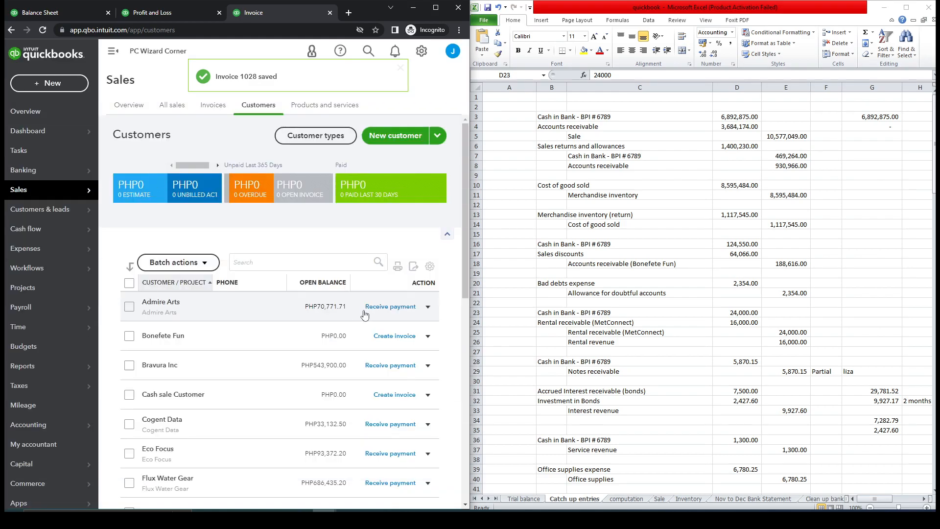
Step: Check MetConnect's open balance in the customer list and the Rental Revenue line in the reloaded Profit and Loss report
{"action": "left_click_drag", "start_coordinate": [465, 225], "coordinate": [465, 359]}
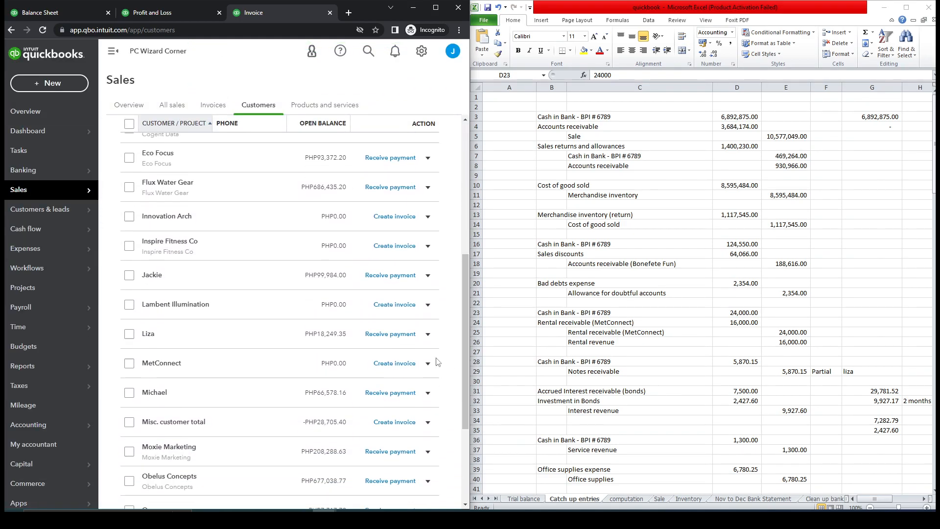
{"action": "scroll", "coordinate": [432, 153], "scroll_direction": "up", "scroll_amount": 5}
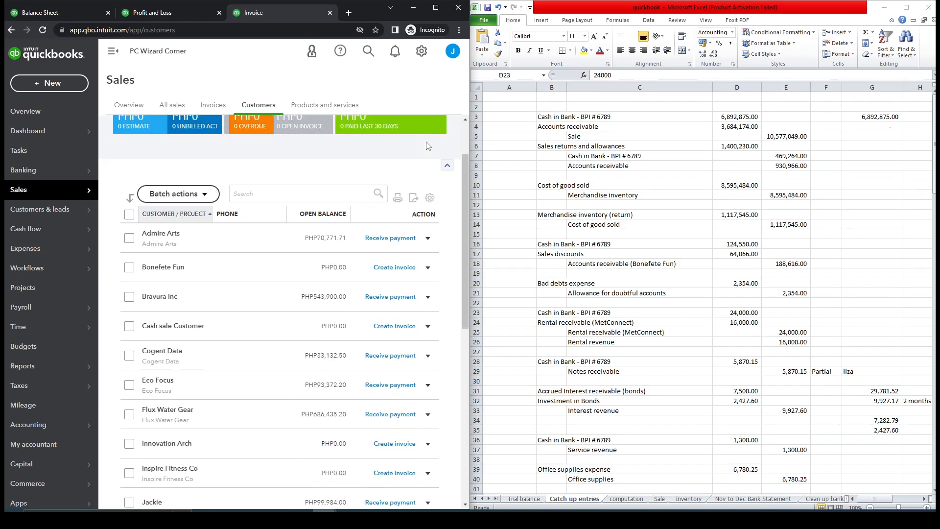
{"action": "left_click", "coordinate": [145, 14]}
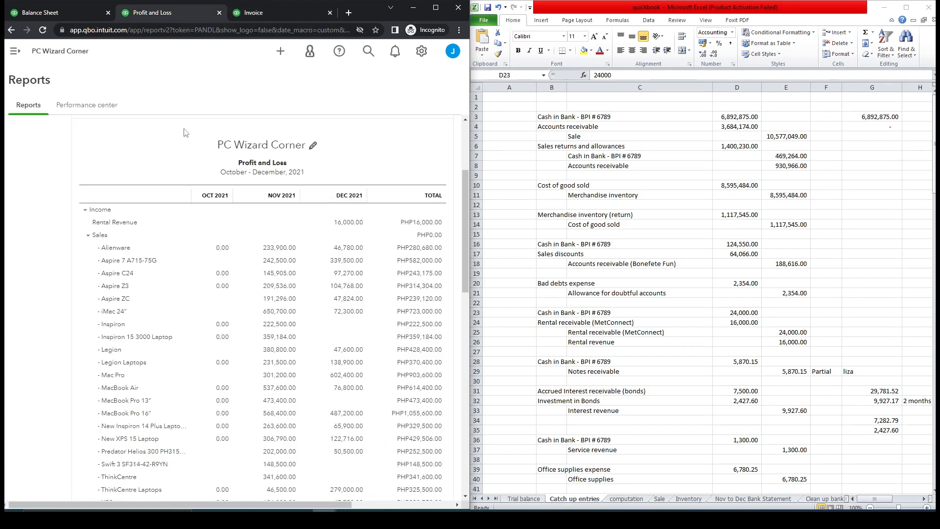
{"action": "left_click", "coordinate": [43, 30]}
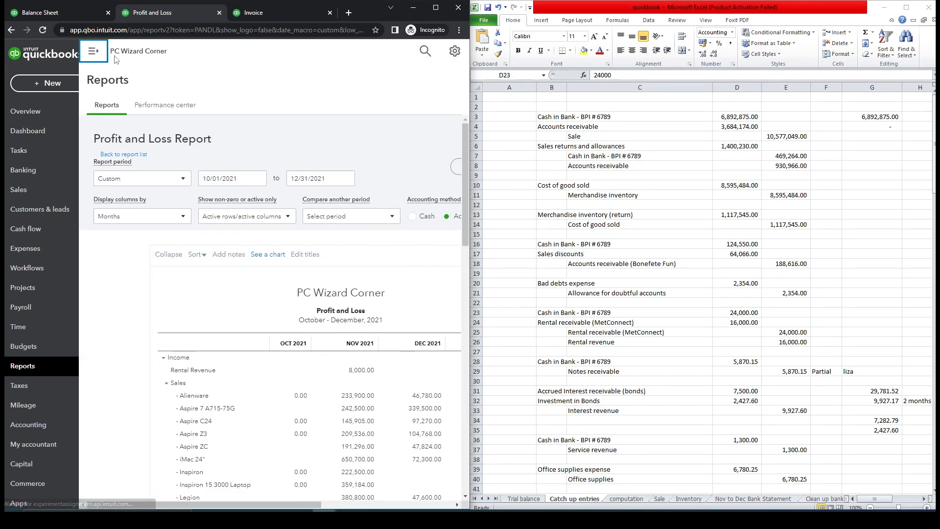
{"action": "left_click", "coordinate": [114, 58]}
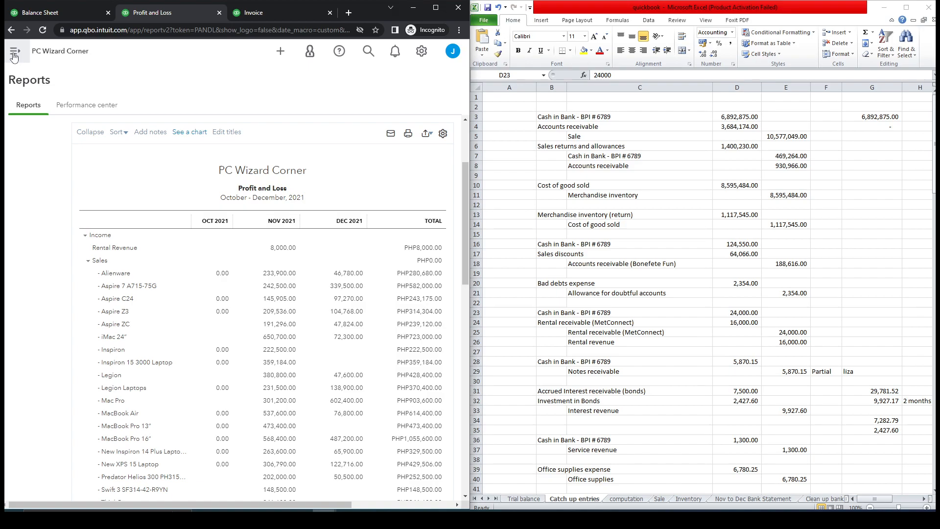
{"action": "left_click", "coordinate": [257, 13]}
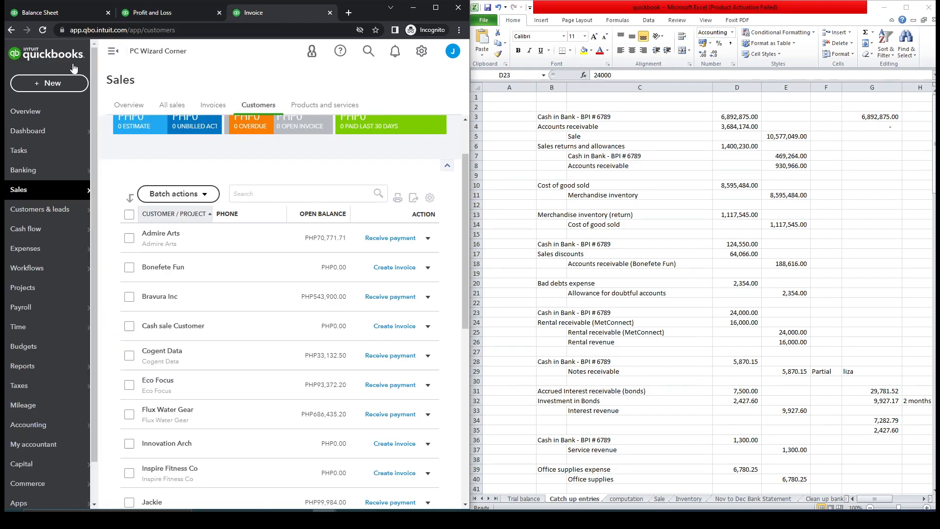
{"action": "left_click", "coordinate": [42, 85]}
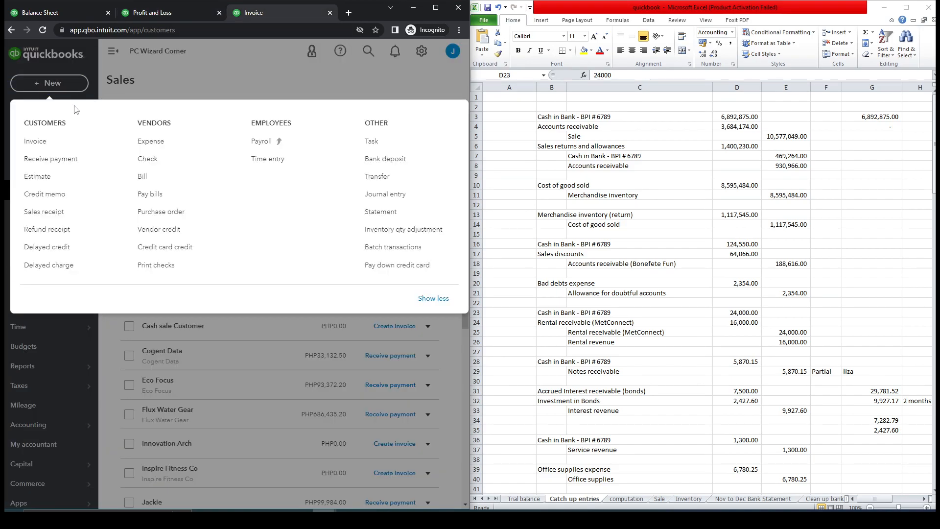
{"action": "left_click", "coordinate": [175, 10]}
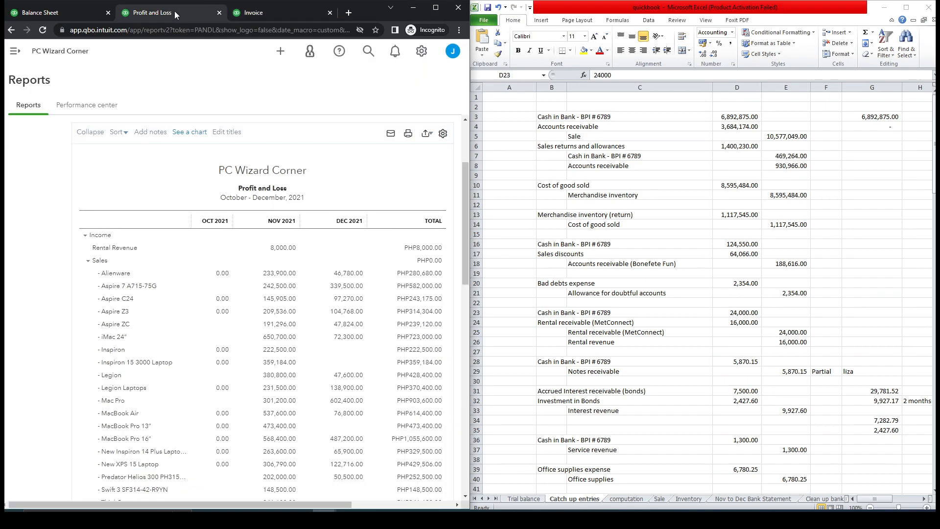
Step: Start an invoice from the Profit and Loss page and reopen MetConnect's invoice No. 1028 from its recent invoices
{"action": "left_click", "coordinate": [14, 53]}
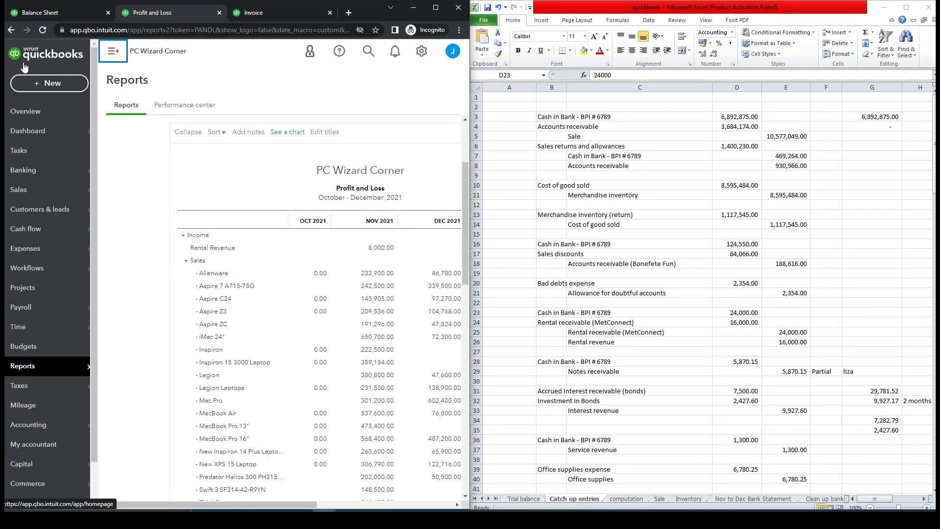
{"action": "left_click", "coordinate": [51, 86]}
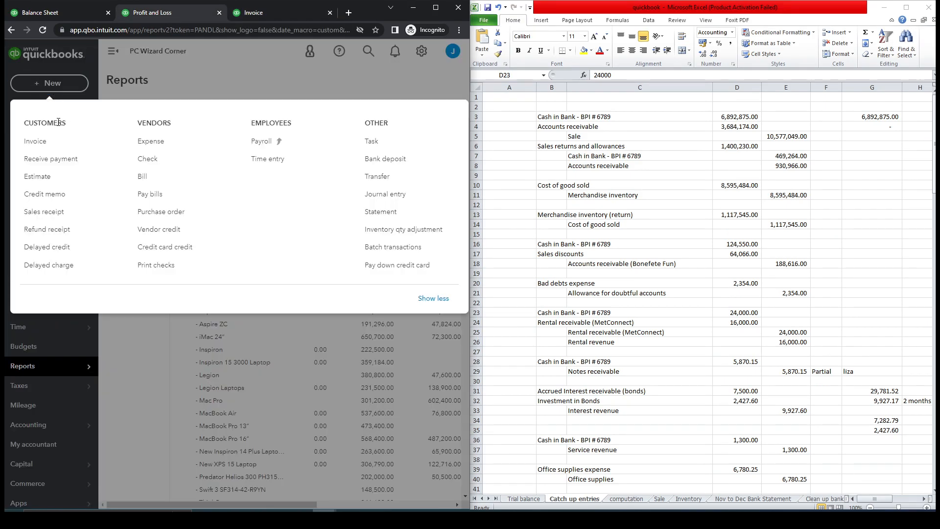
{"action": "left_click", "coordinate": [39, 142]}
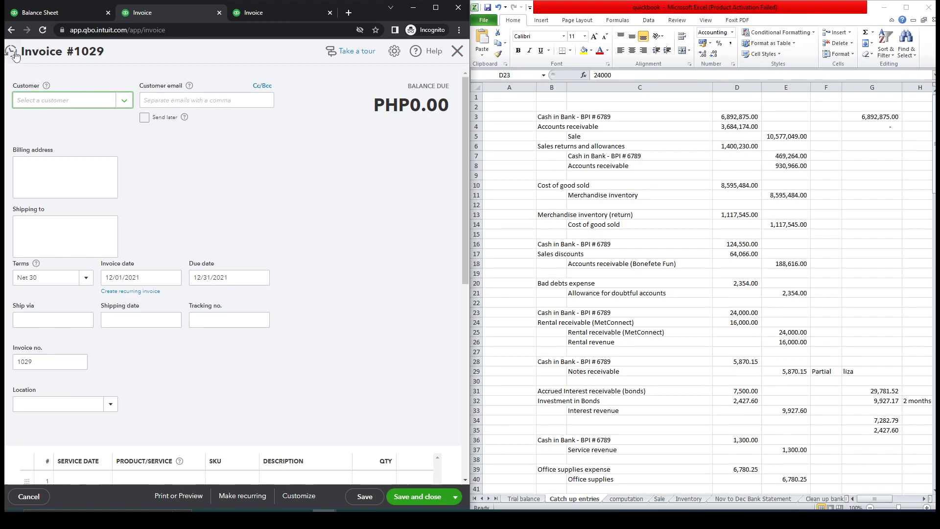
{"action": "left_click", "coordinate": [14, 53]}
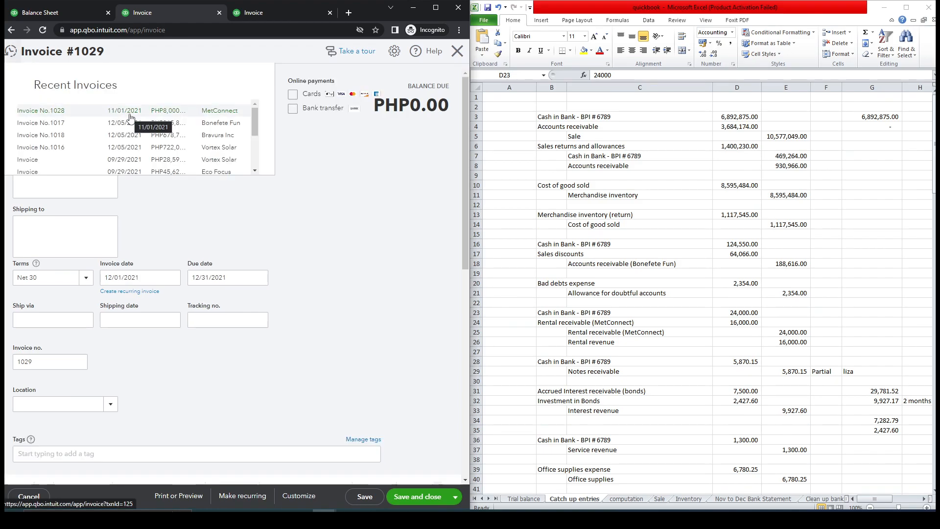
{"action": "left_click", "coordinate": [128, 116]}
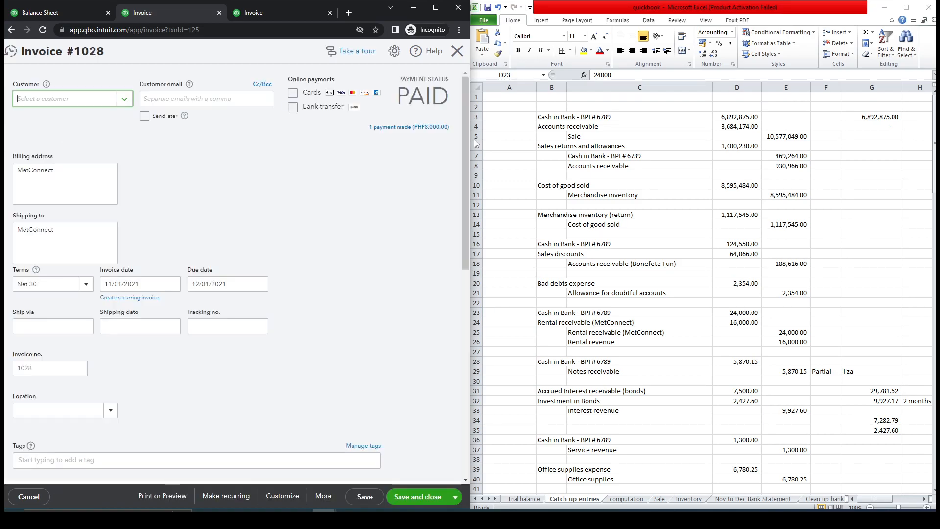
Step: Shorten the Rental Revenue line's description to "rental for the month of Nov."
{"action": "left_click_drag", "start_coordinate": [460, 141], "coordinate": [461, 265]}
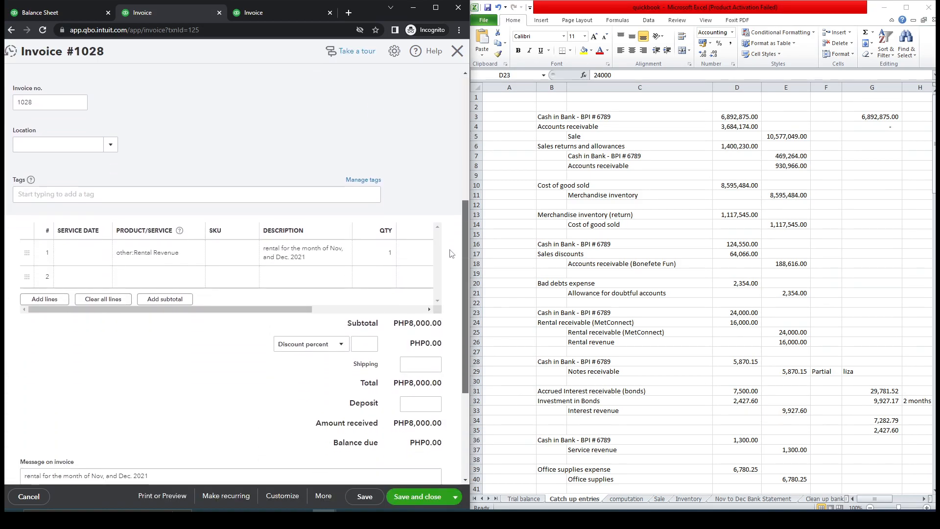
{"action": "left_click", "coordinate": [315, 260]}
{"action": "left_click", "coordinate": [313, 258]}
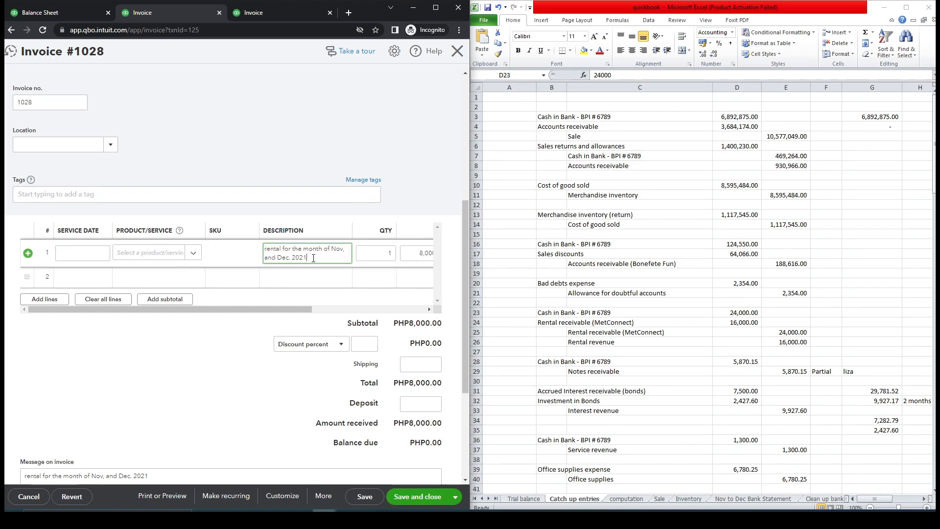
{"action": "left_click_drag", "start_coordinate": [313, 258], "coordinate": [263, 251]}
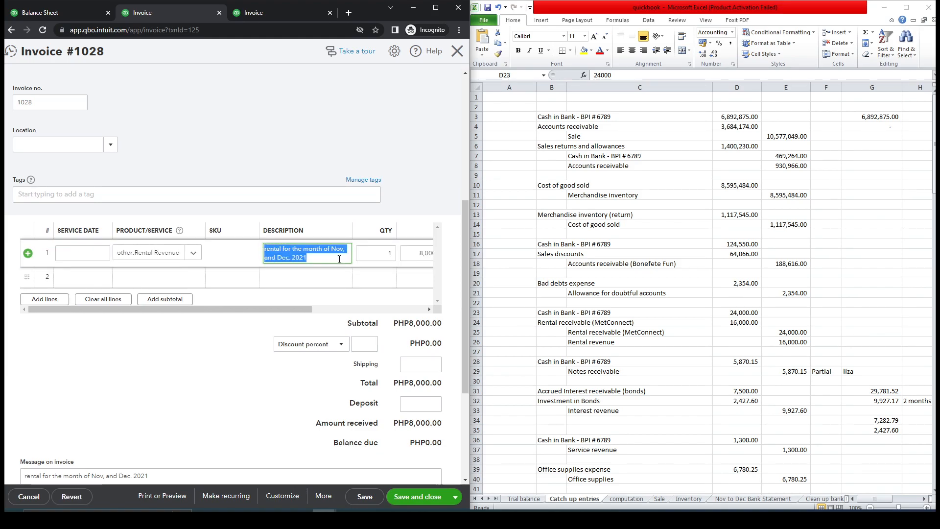
{"action": "left_click_drag", "start_coordinate": [321, 259], "coordinate": [267, 259]}
{"action": "key", "text": "BackSpace"}
{"action": "key", "text": "BackSpace"}
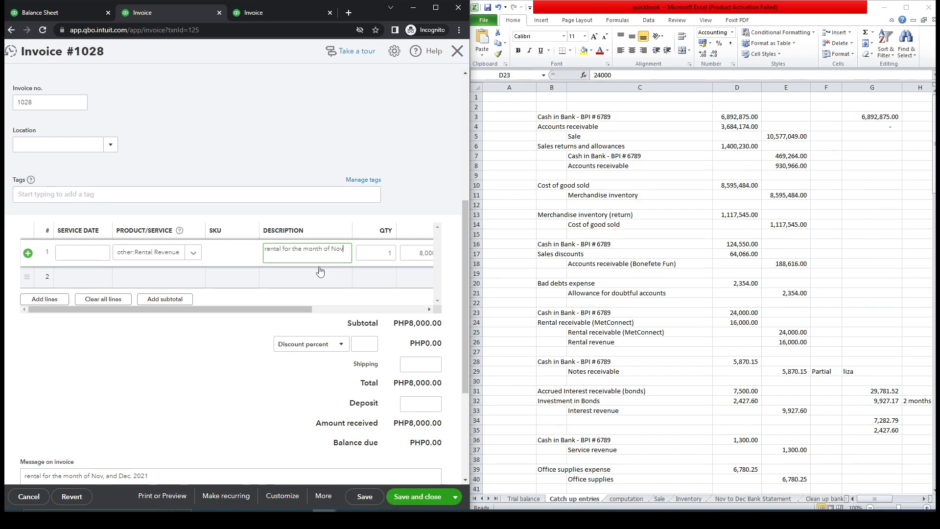
Step: Shorten the message on invoice to "rental for the month of Nov" and the message on statement to "rental for the month of Nov."
{"action": "left_click_drag", "start_coordinate": [465, 231], "coordinate": [460, 321]}
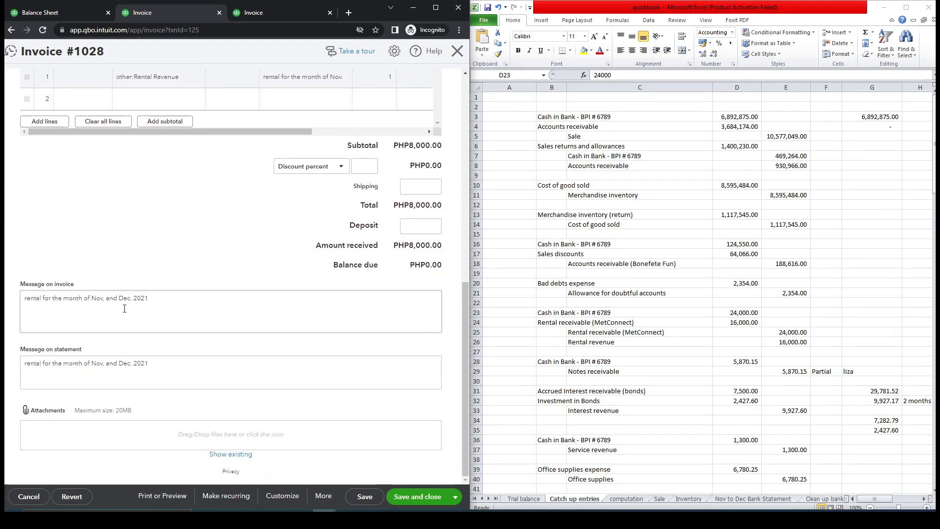
{"action": "left_click_drag", "start_coordinate": [102, 299], "coordinate": [157, 301]}
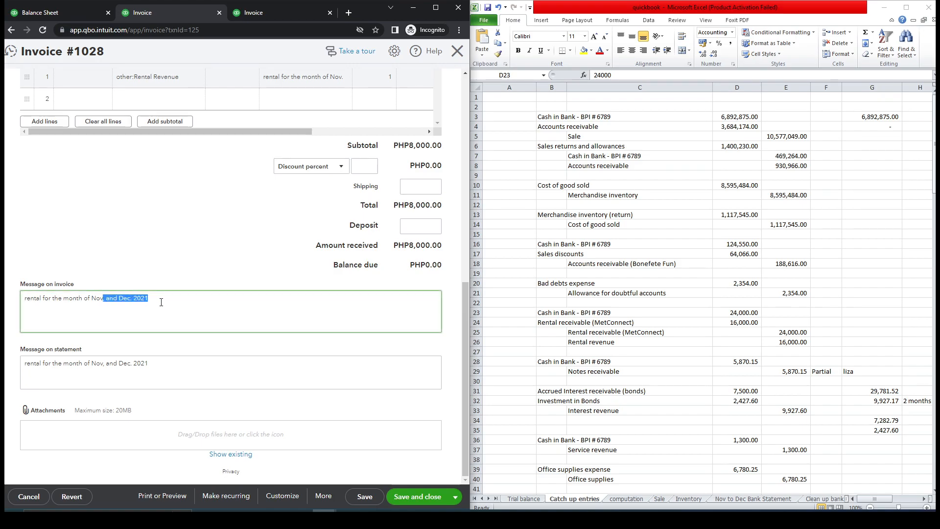
{"action": "key", "text": "BackSpace"}
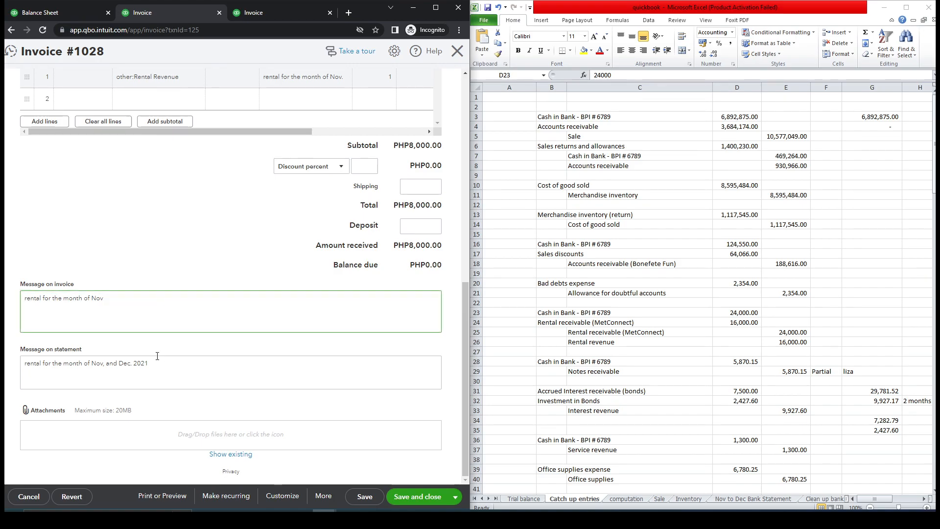
{"action": "left_click_drag", "start_coordinate": [104, 362], "coordinate": [147, 363]}
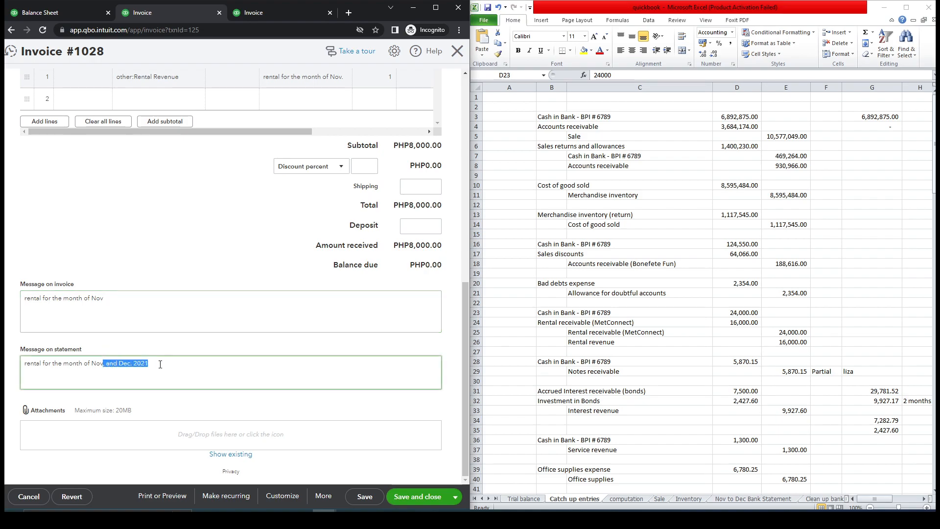
{"action": "key", "text": "BackSpace"}
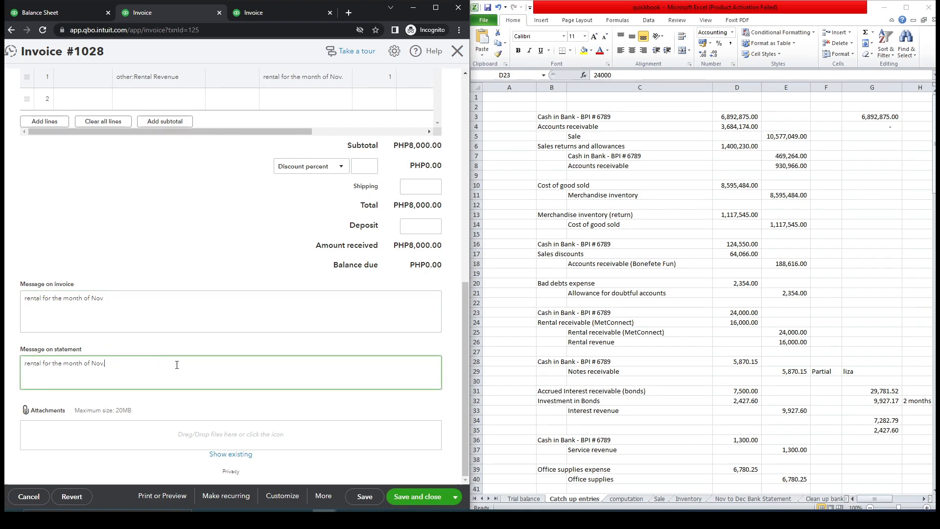
Step: Save and close invoice 1028, accepting the modification of a transaction linked to others
{"action": "left_click", "coordinate": [427, 496]}
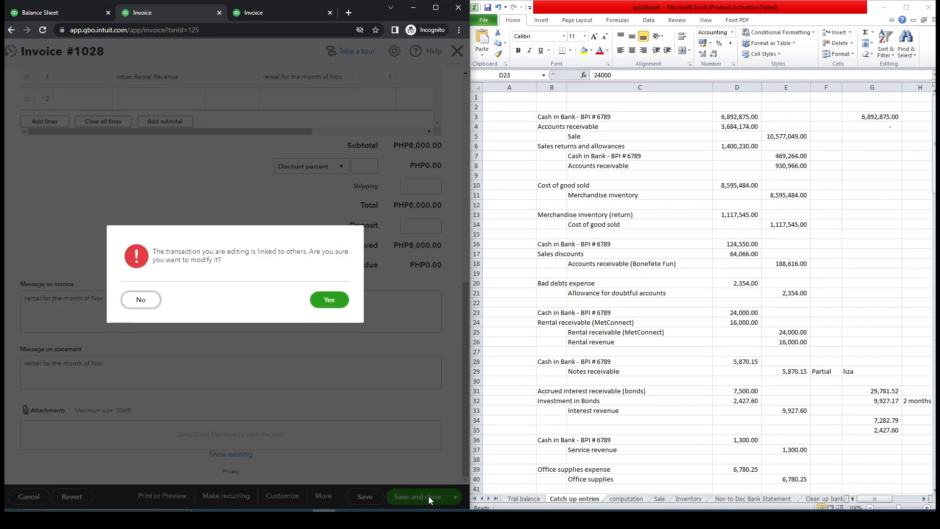
{"action": "left_click", "coordinate": [329, 299]}
{"action": "triple_click", "coordinate": [325, 301]}
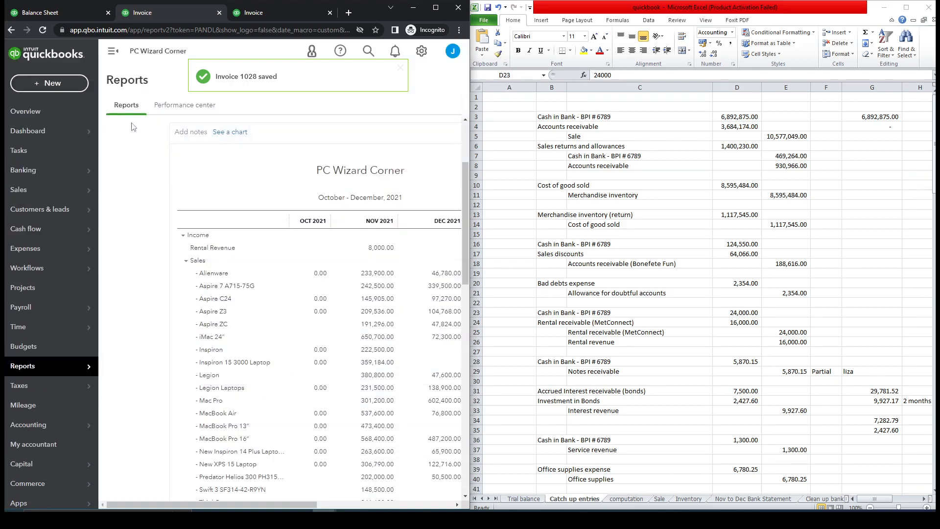
Step: Start a new invoice and select MetConnect as the customer
{"action": "left_click", "coordinate": [65, 84]}
{"action": "left_click", "coordinate": [49, 139]}
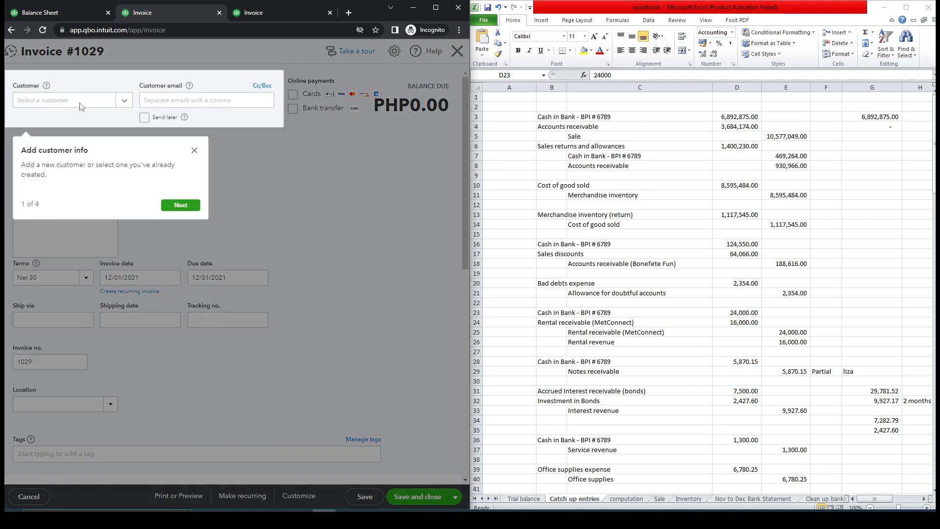
{"action": "left_click", "coordinate": [192, 150]}
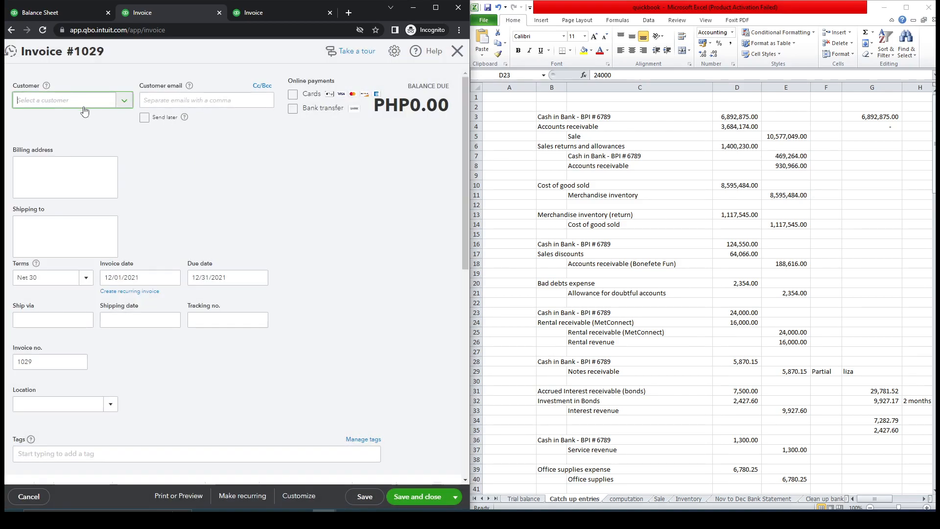
{"action": "left_click", "coordinate": [76, 102]}
{"action": "type", "text": "m"}
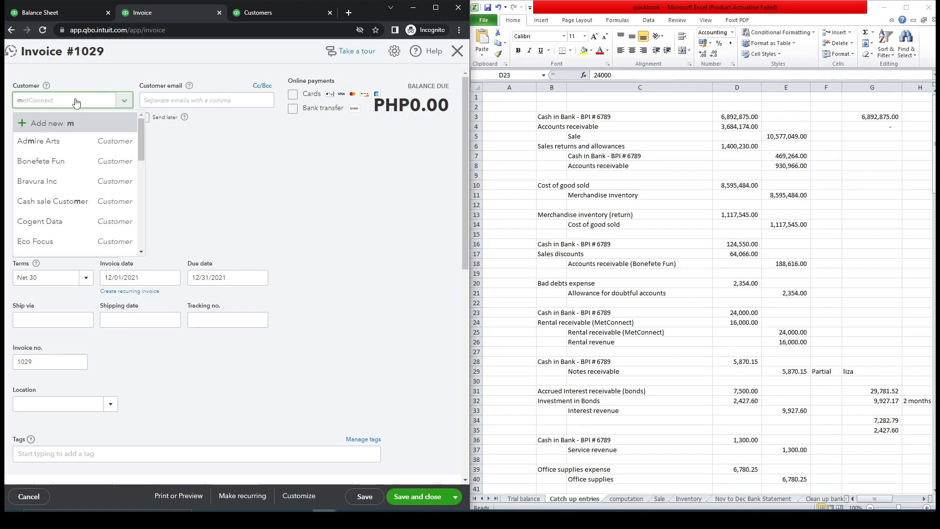
{"action": "type", "text": "et"}
{"action": "key", "text": "Down"}
{"action": "key", "text": "Return"}
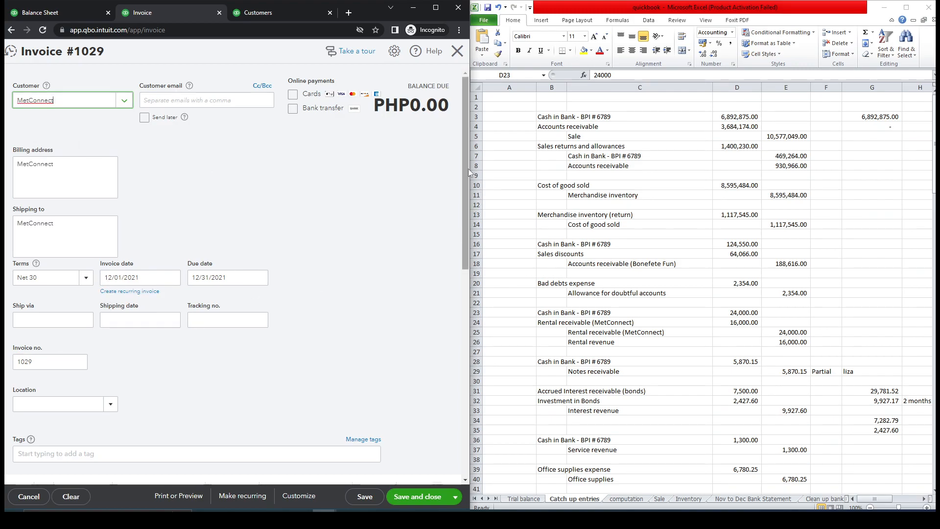
Step: Add Rental Revenue as the first invoice line with the description "rental for the month of Dec. 2021"
{"action": "scroll", "coordinate": [465, 188], "scroll_direction": "down", "scroll_amount": 4}
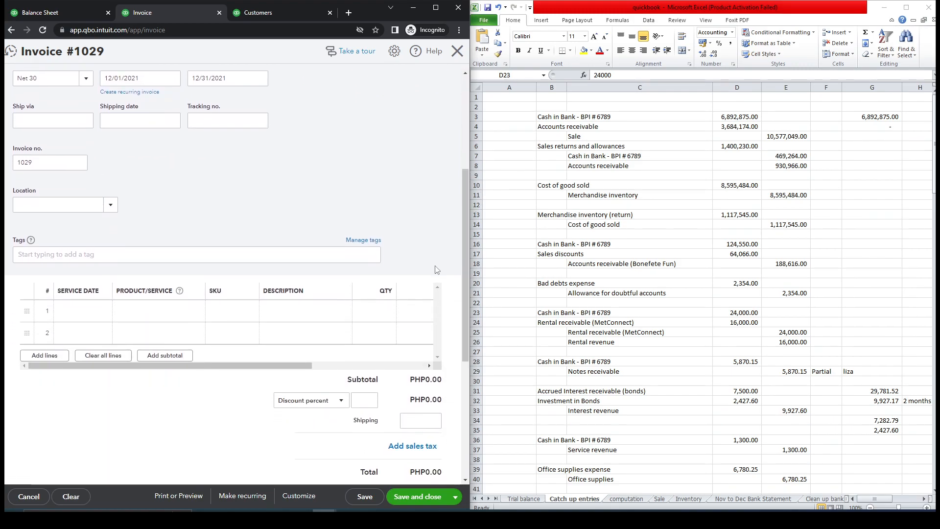
{"action": "left_click", "coordinate": [165, 313]}
{"action": "type", "text": "rent"}
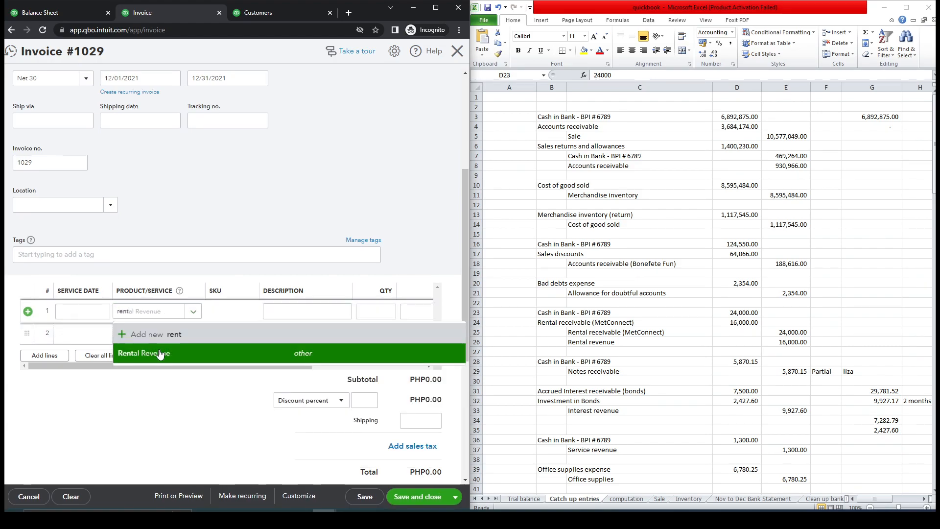
{"action": "left_click", "coordinate": [147, 353]}
{"action": "left_click", "coordinate": [283, 311]}
{"action": "type", "text": "rental for the month of  Dec. 2021"}
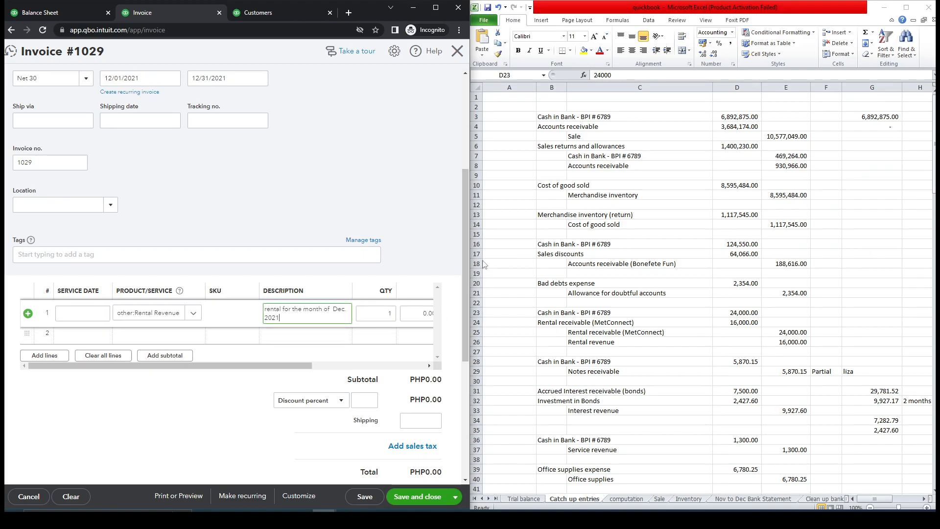
Step: Enter "rental for the month of Dec. 2021" as both the message on invoice and the message on statement
{"action": "left_click_drag", "start_coordinate": [465, 249], "coordinate": [452, 318]}
{"action": "left_click", "coordinate": [140, 430]}
{"action": "type", "text": "rental for the month of  Dec. 2021"}
{"action": "left_click_drag", "start_coordinate": [464, 308], "coordinate": [464, 364]}
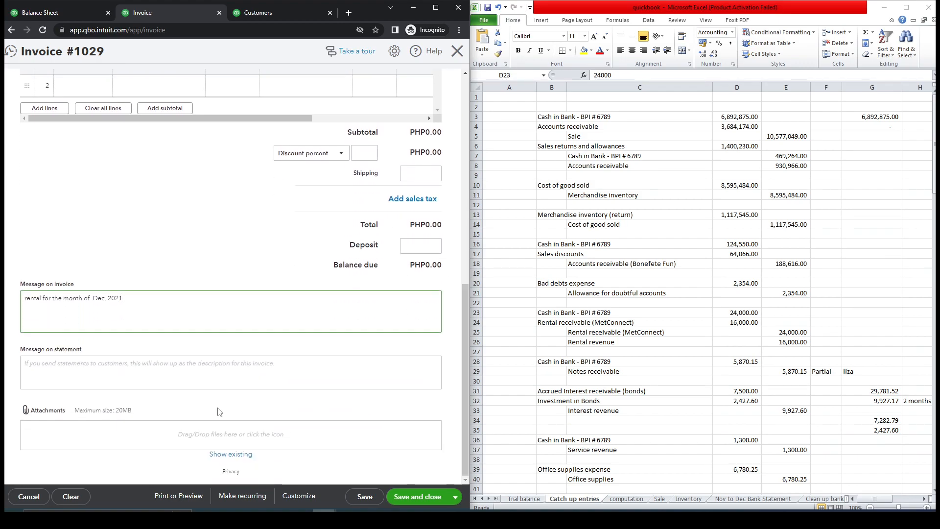
{"action": "left_click", "coordinate": [147, 375]}
{"action": "type", "text": "rental for the month of  Dec. 2021"}
Step: Set the Rental Revenue line's rate to 8,000, then save and close invoice 1029
{"action": "left_click_drag", "start_coordinate": [469, 332], "coordinate": [467, 221]}
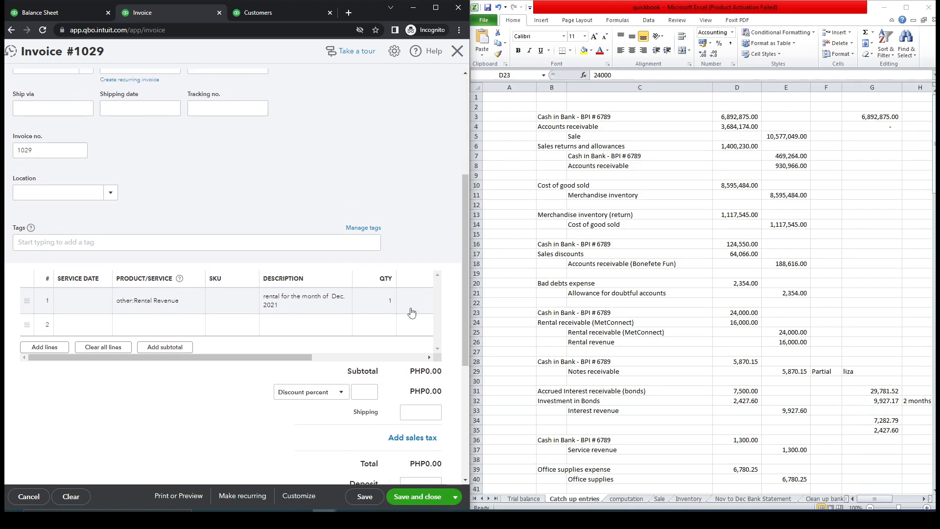
{"action": "left_click_drag", "start_coordinate": [302, 361], "coordinate": [341, 361]}
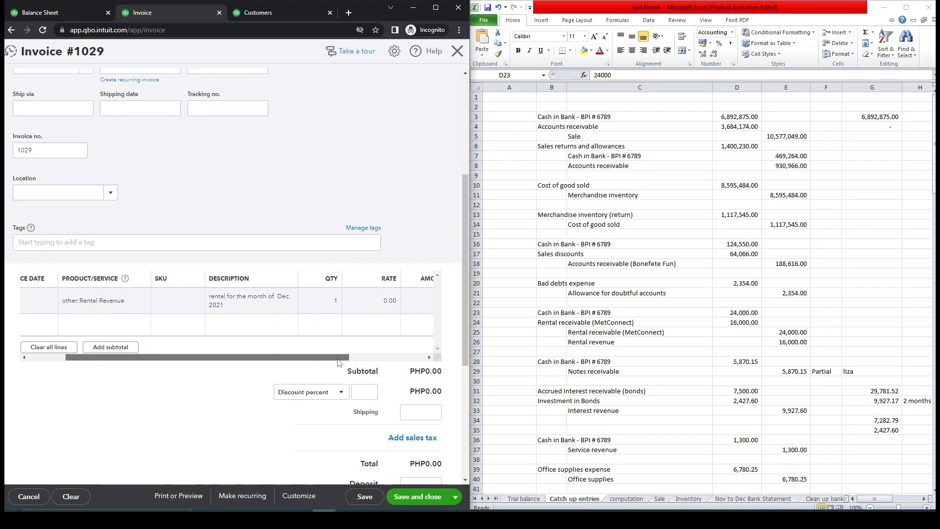
{"action": "left_click", "coordinate": [381, 306]}
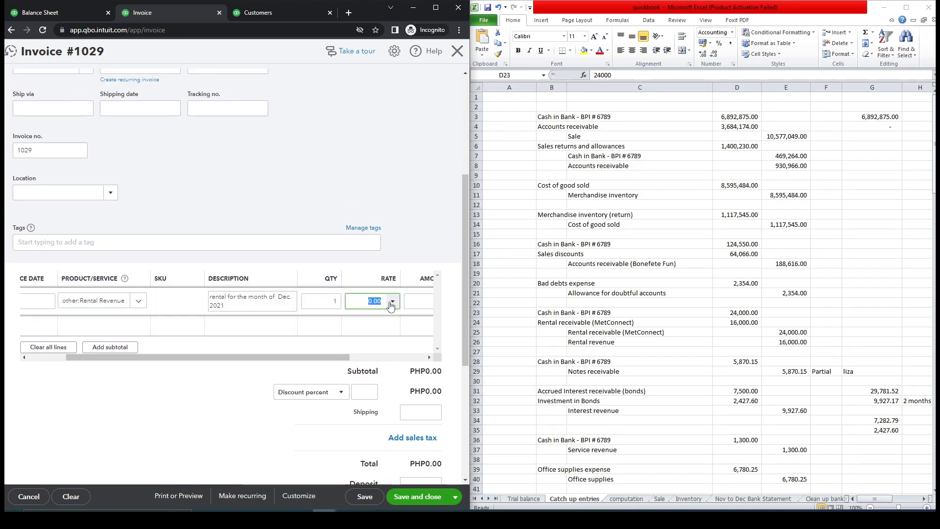
{"action": "type", "text": "8,000"}
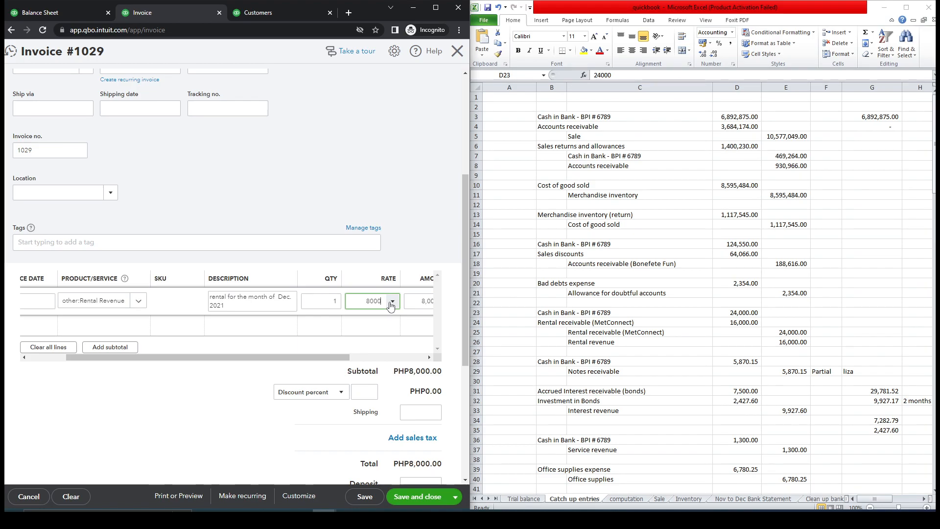
{"action": "left_click", "coordinate": [430, 217]}
{"action": "left_click_drag", "start_coordinate": [327, 358], "coordinate": [267, 353]}
{"action": "left_click_drag", "start_coordinate": [467, 322], "coordinate": [461, 173]}
{"action": "scroll", "coordinate": [462, 173], "scroll_direction": "down", "scroll_amount": 2}
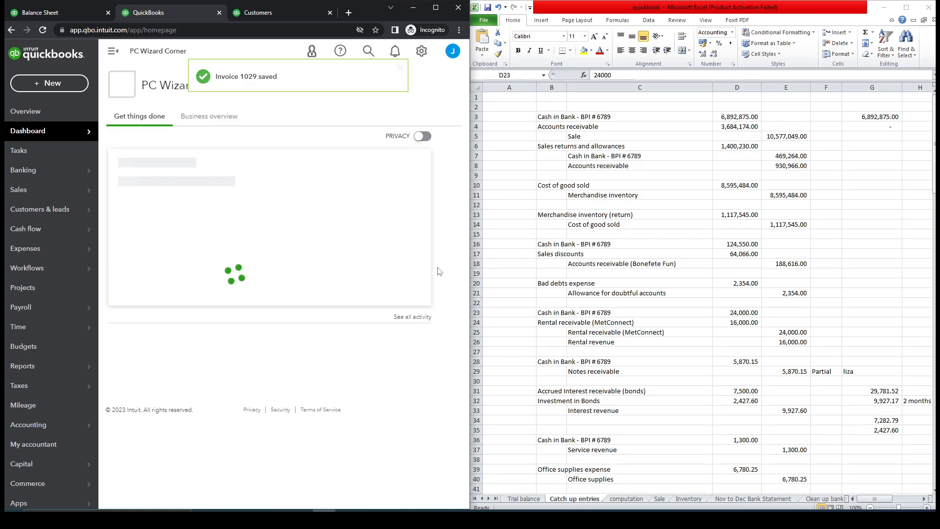
Step: Check MetConnect's open balance in the customer list
{"action": "left_click", "coordinate": [269, 12]}
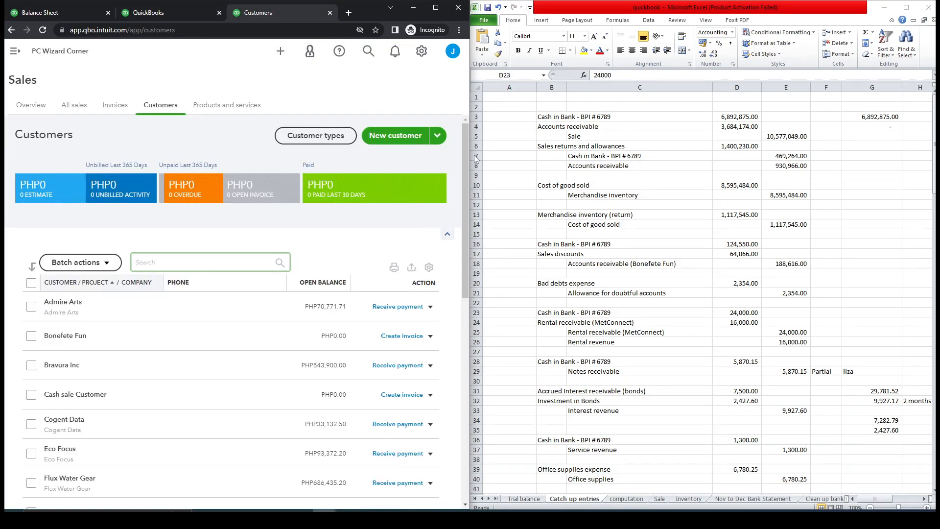
{"action": "left_click_drag", "start_coordinate": [467, 151], "coordinate": [463, 303]}
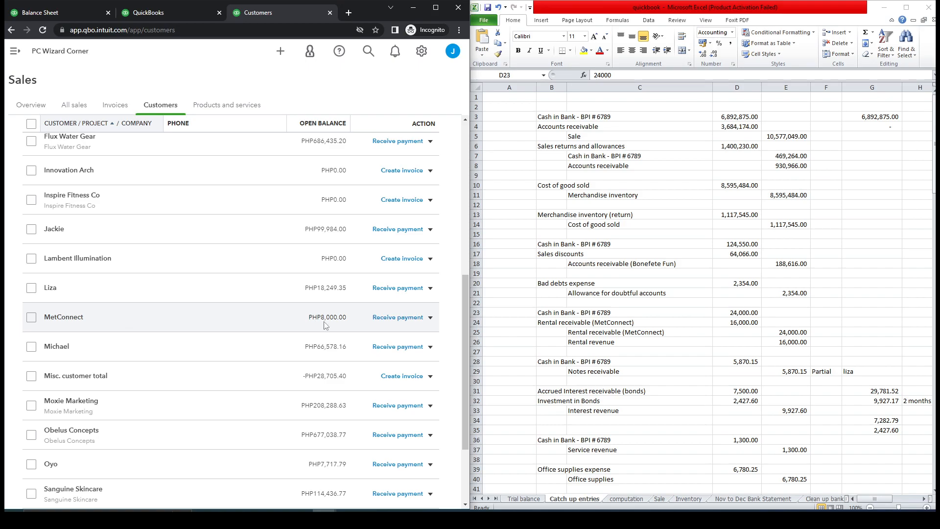
Step: Open the Profit and Loss report from the list of favorite reports
{"action": "left_click", "coordinate": [167, 13]}
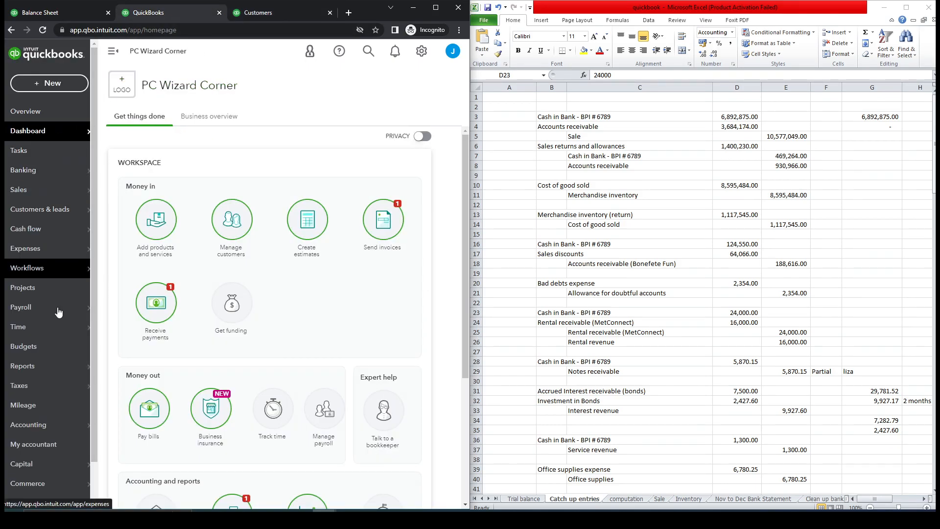
{"action": "mouse_move", "coordinate": [74, 367]}
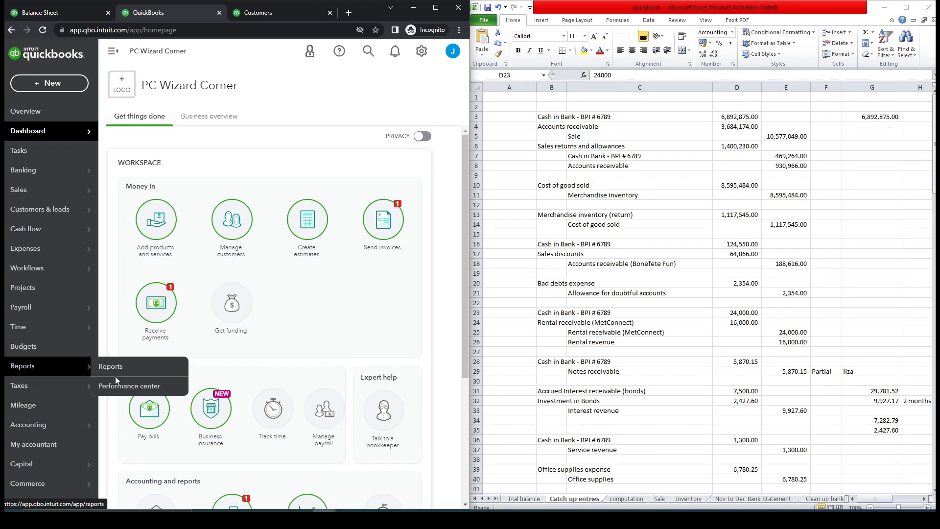
{"action": "left_click", "coordinate": [116, 368]}
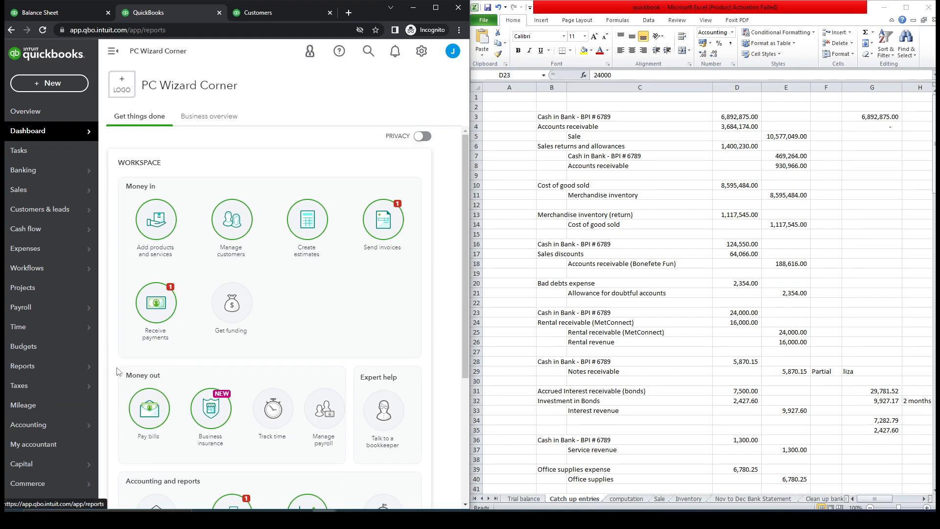
{"action": "left_click", "coordinate": [113, 51]}
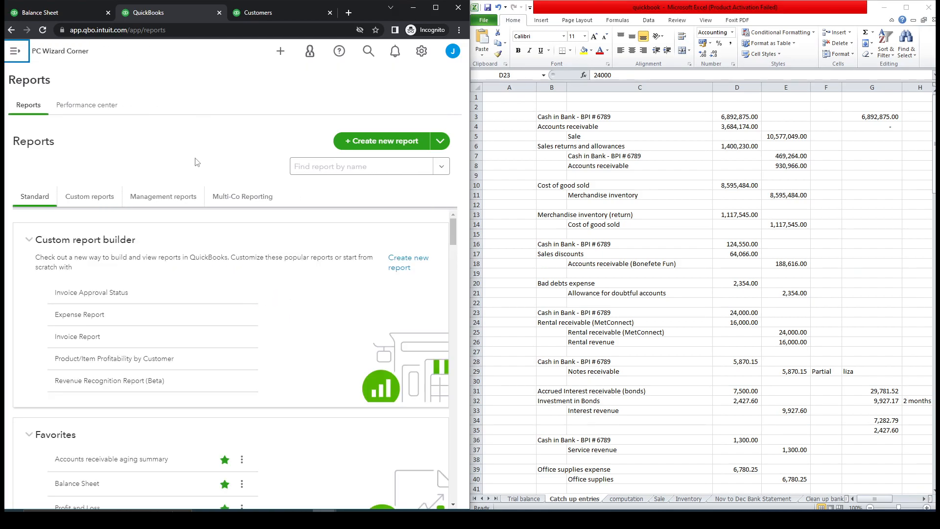
{"action": "left_click", "coordinate": [71, 507]}
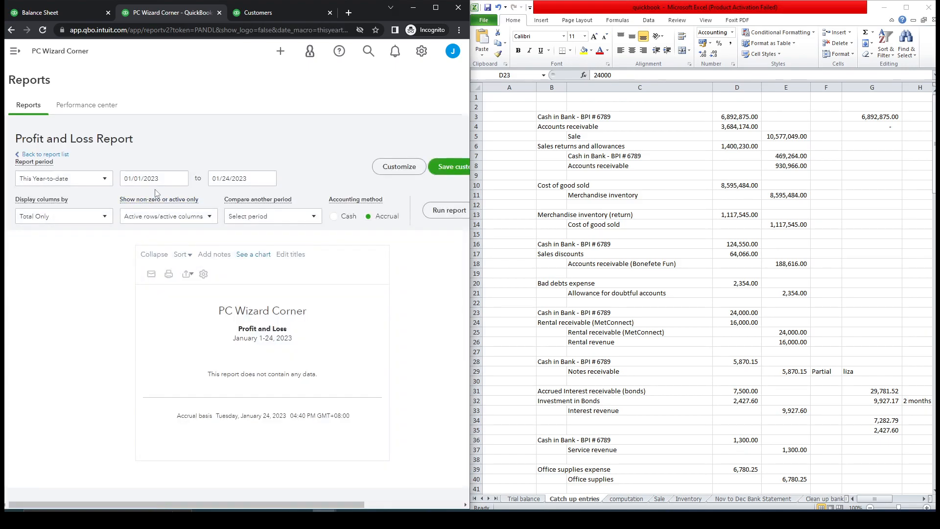
Step: Run the Profit and Loss report for 10/01/2021 to 12/31/2021 with columns displayed by Months
{"action": "left_click", "coordinate": [121, 178]}
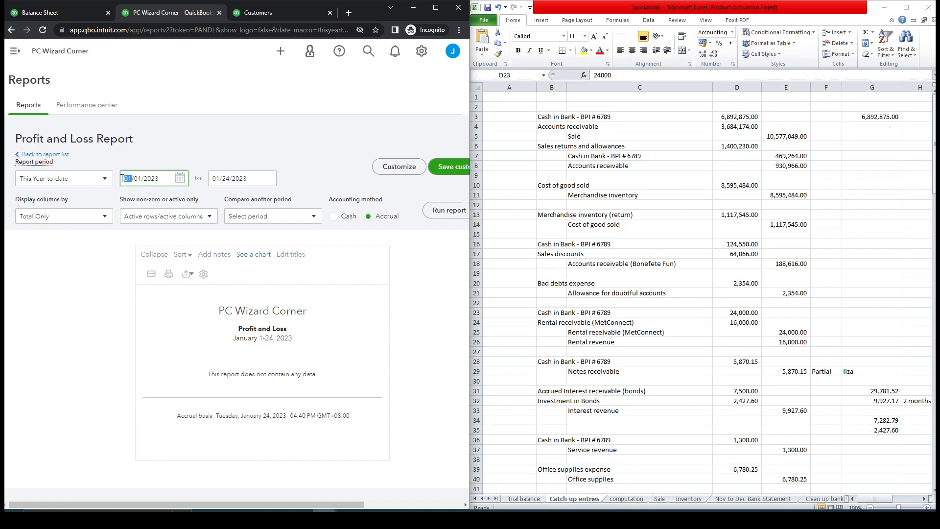
{"action": "type", "text": "10"}
{"action": "key", "text": "Tab"}
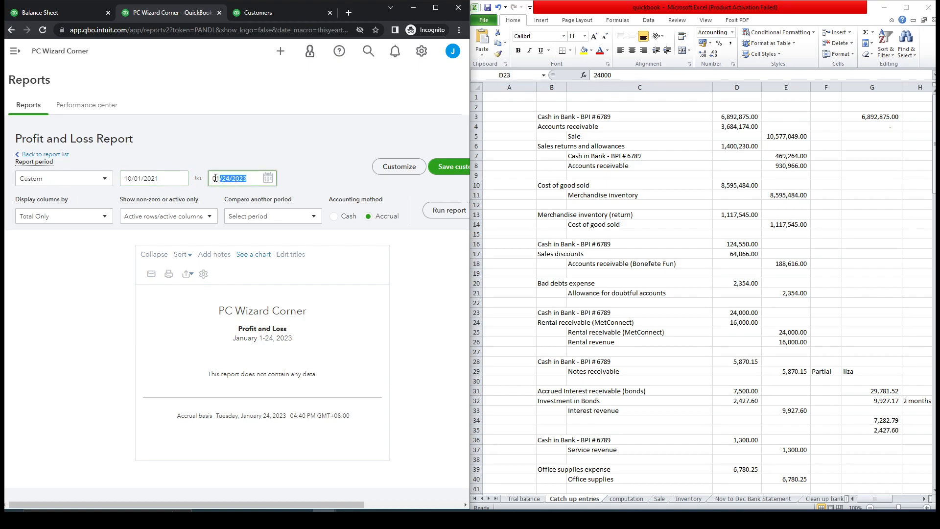
{"action": "type", "text": "10/01/2021"}
{"action": "left_click", "coordinate": [101, 219]}
{"action": "left_click", "coordinate": [67, 263]}
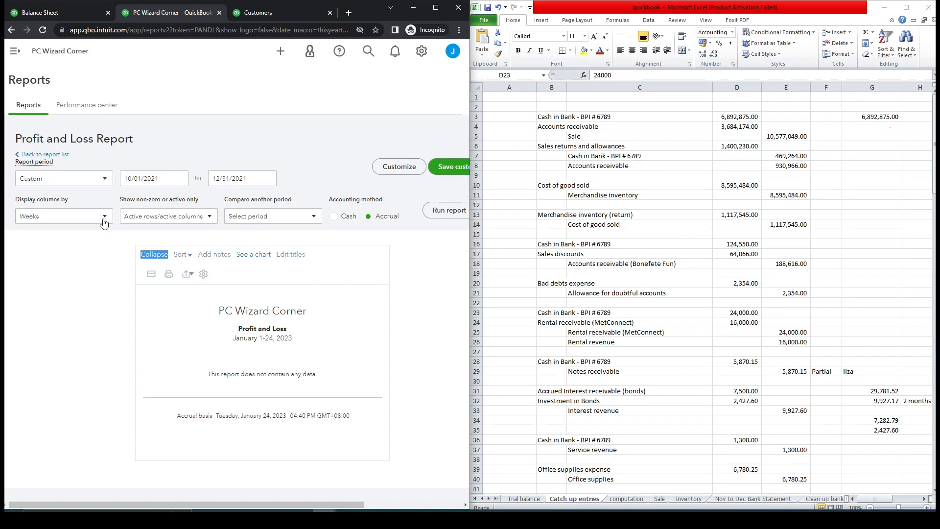
{"action": "left_click", "coordinate": [103, 223]}
{"action": "left_click", "coordinate": [63, 278]}
{"action": "left_click", "coordinate": [446, 216]}
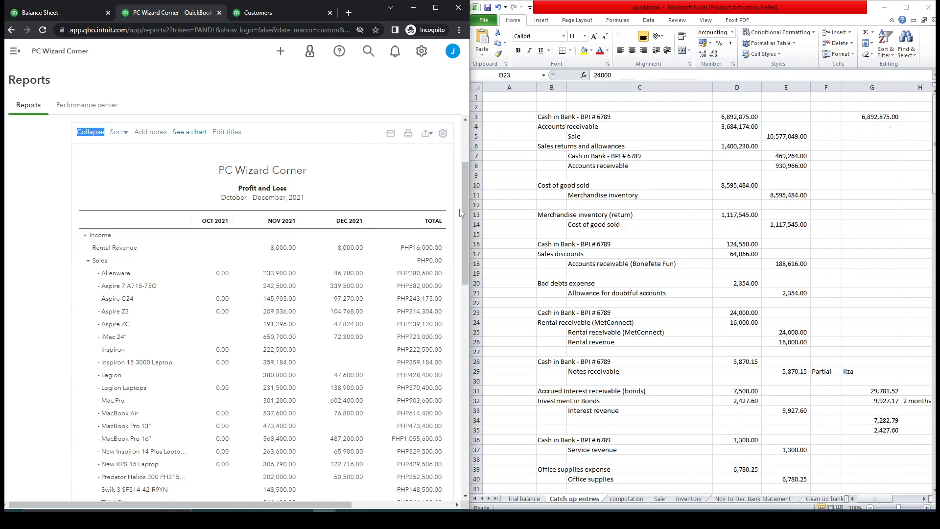
{"action": "left_click_drag", "start_coordinate": [466, 193], "coordinate": [467, 150]}
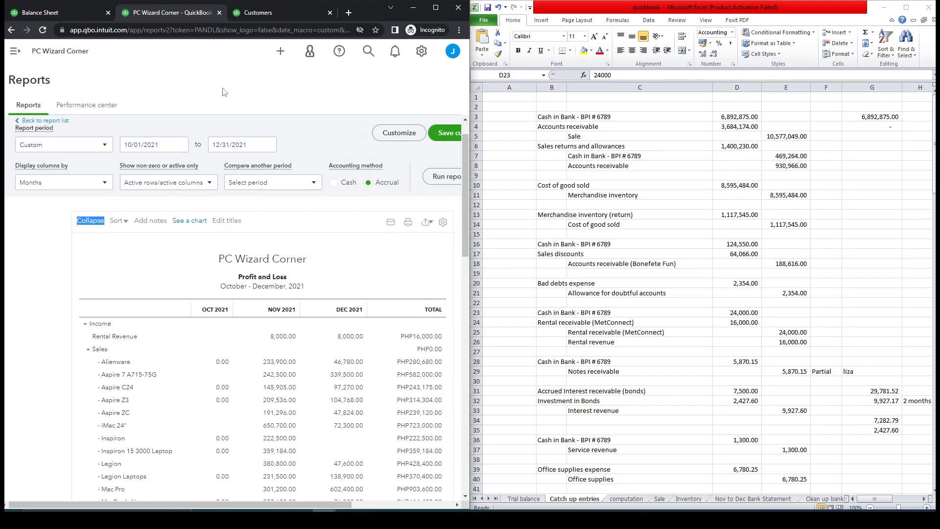
Step: View the December 2021 transactions of Cash in Bank - BDO # 4321 from the Balance Sheet and return to the report summary
{"action": "left_click", "coordinate": [66, 15]}
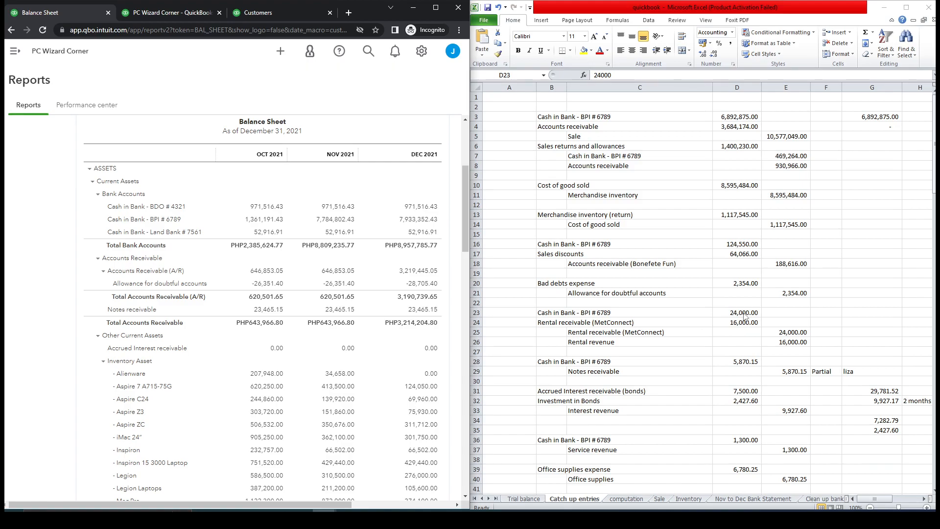
{"action": "left_click", "coordinate": [424, 208]}
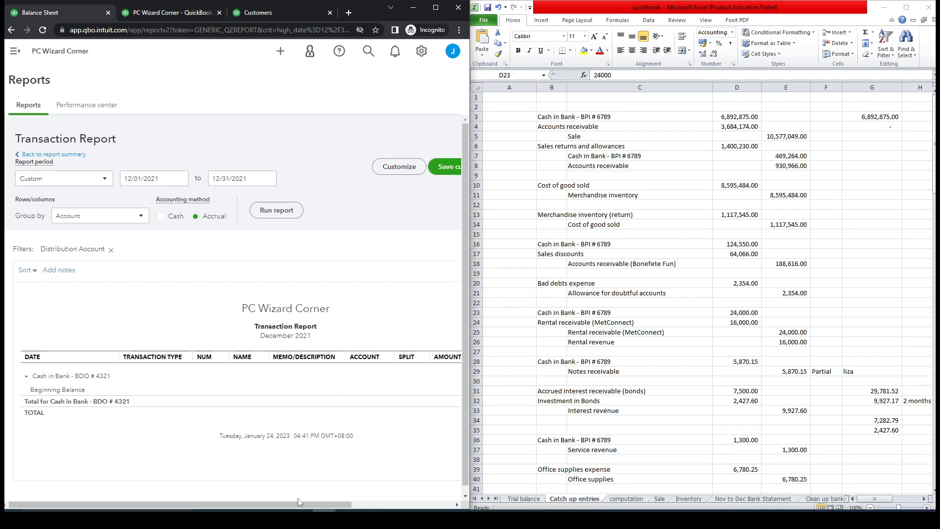
{"action": "left_click_drag", "start_coordinate": [298, 497], "coordinate": [420, 494]}
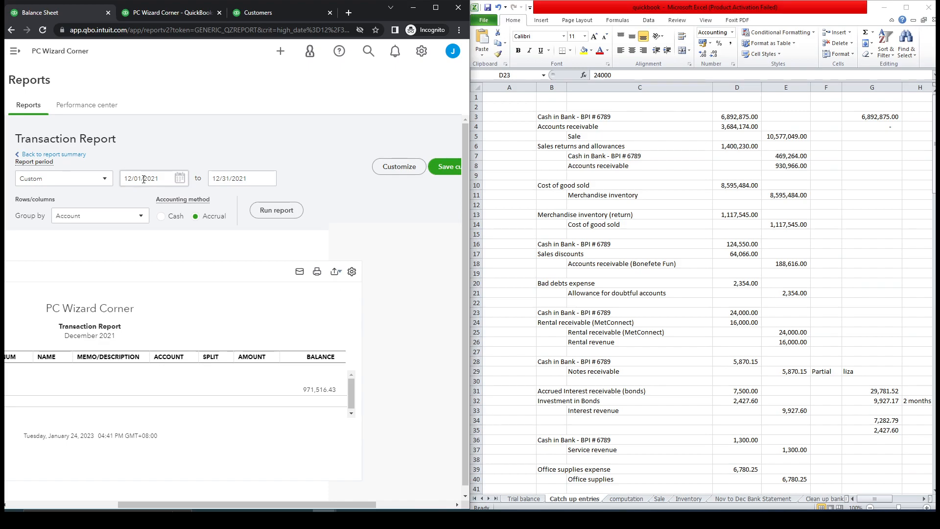
{"action": "left_click", "coordinate": [49, 154]}
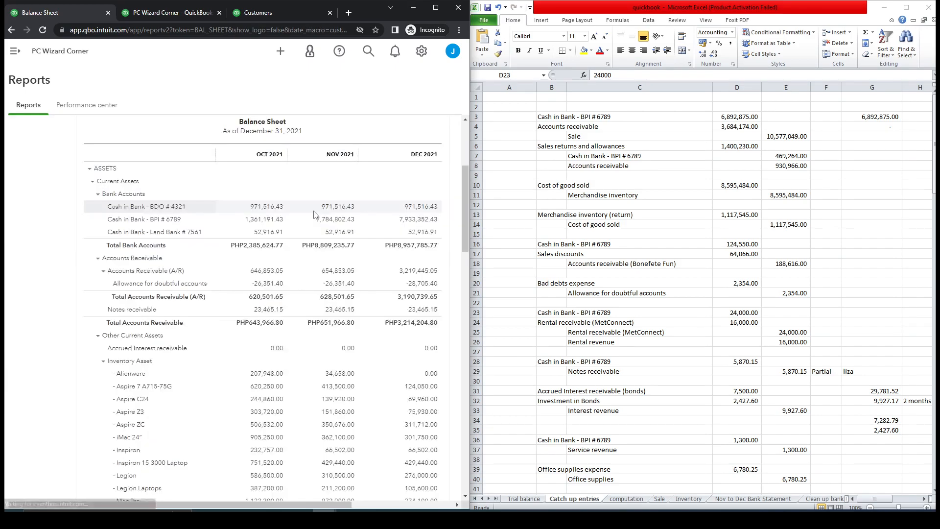
Step: Compare the December 2021 transactions of Cash in Bank - BPI # 6789 with the worksheet's MetConnect cash entry in D23
{"action": "left_click", "coordinate": [413, 225]}
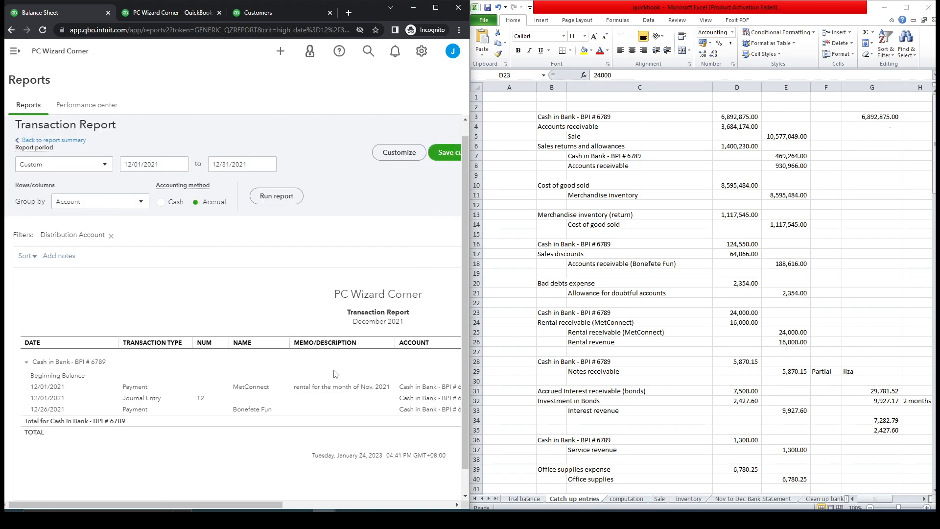
{"action": "left_click_drag", "start_coordinate": [265, 508], "coordinate": [406, 508]}
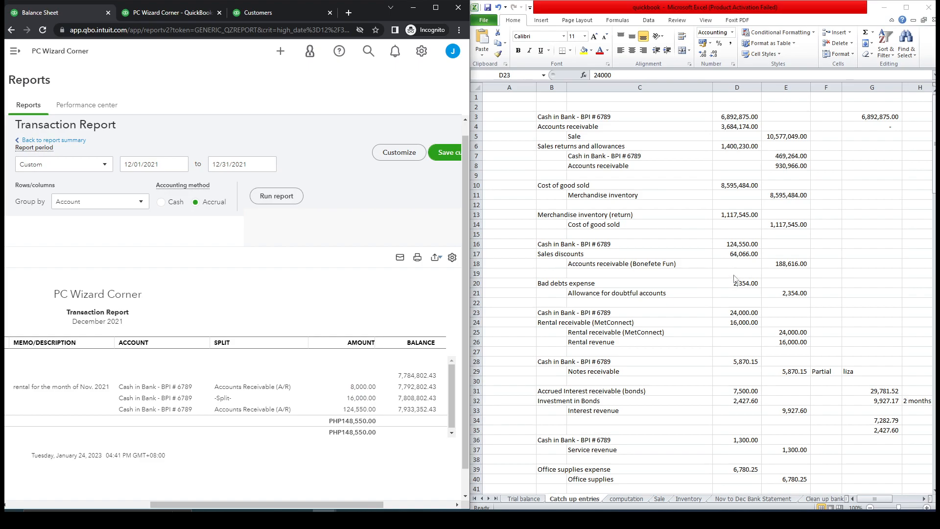
{"action": "left_click", "coordinate": [737, 314]}
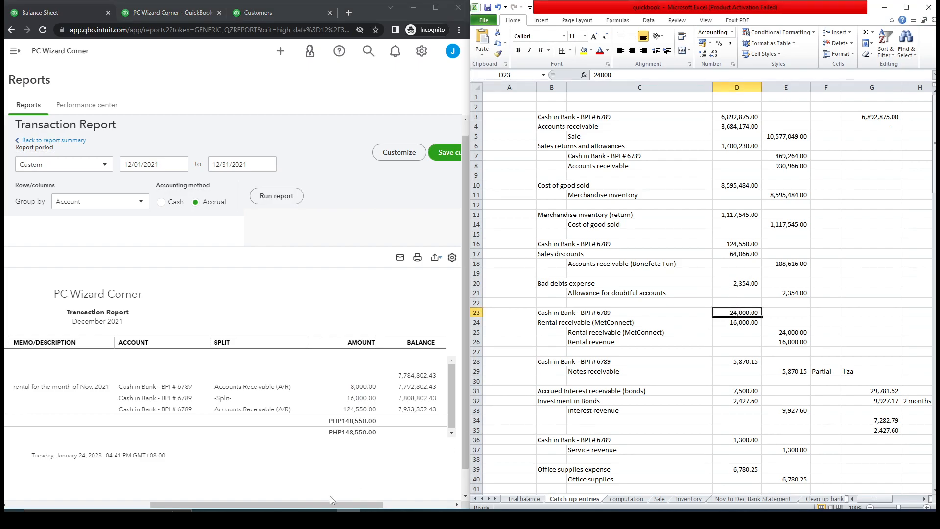
{"action": "left_click_drag", "start_coordinate": [331, 500], "coordinate": [185, 500]}
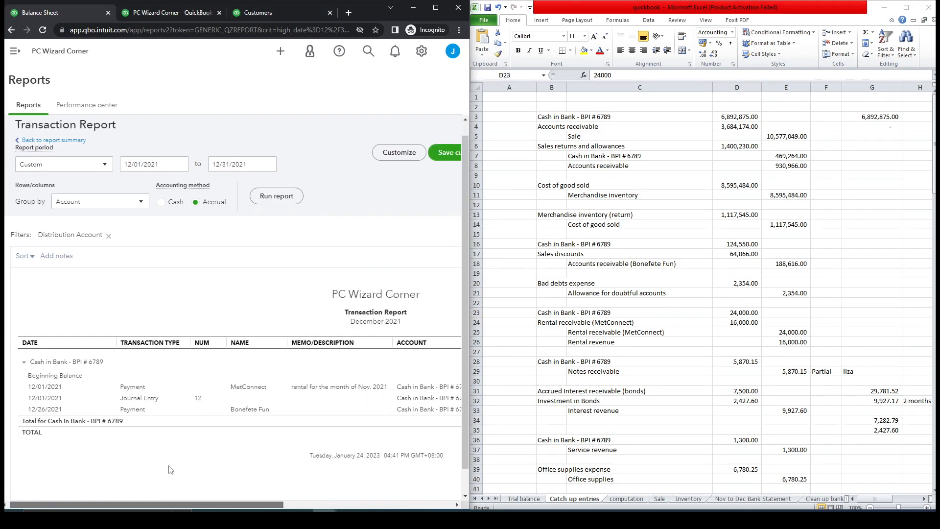
Step: Return to the Balance Sheet summary and copy the Cash in Bank - BPI # 6789 amount 5870.15 from D28 of Catch up entries
{"action": "left_click", "coordinate": [54, 142]}
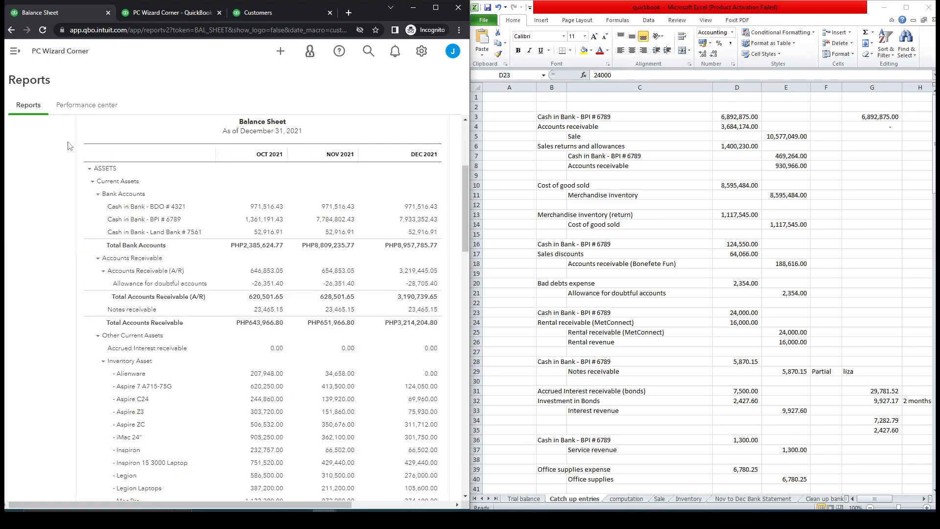
{"action": "left_click", "coordinate": [584, 373]}
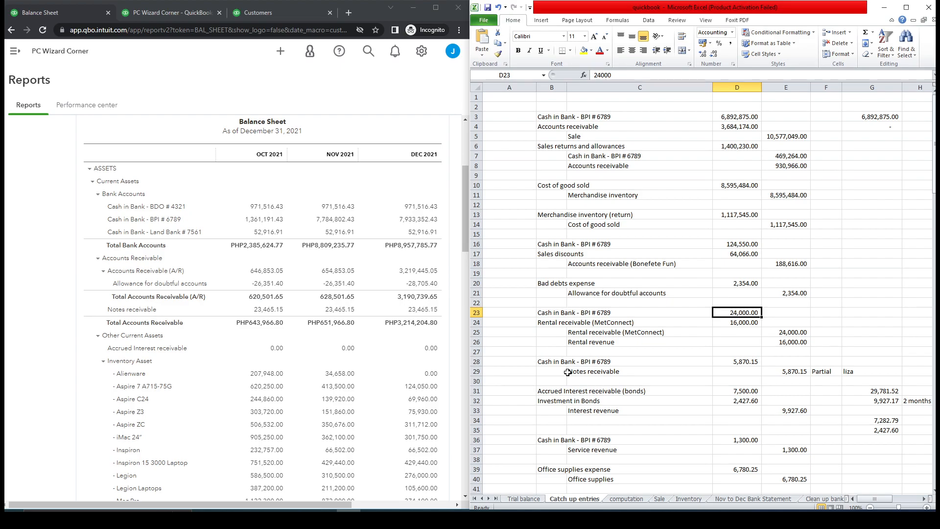
{"action": "left_click", "coordinate": [555, 360]}
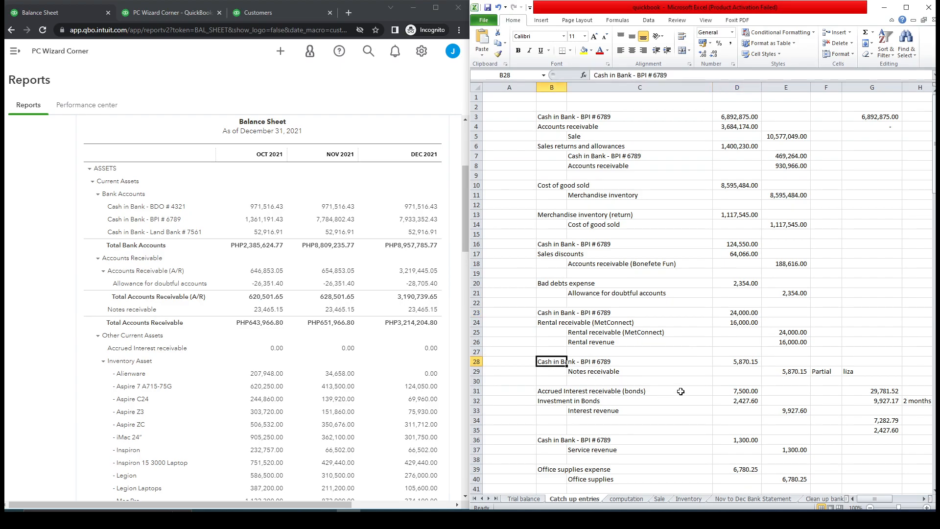
{"action": "left_click", "coordinate": [729, 362]}
{"action": "key", "text": "F2"}
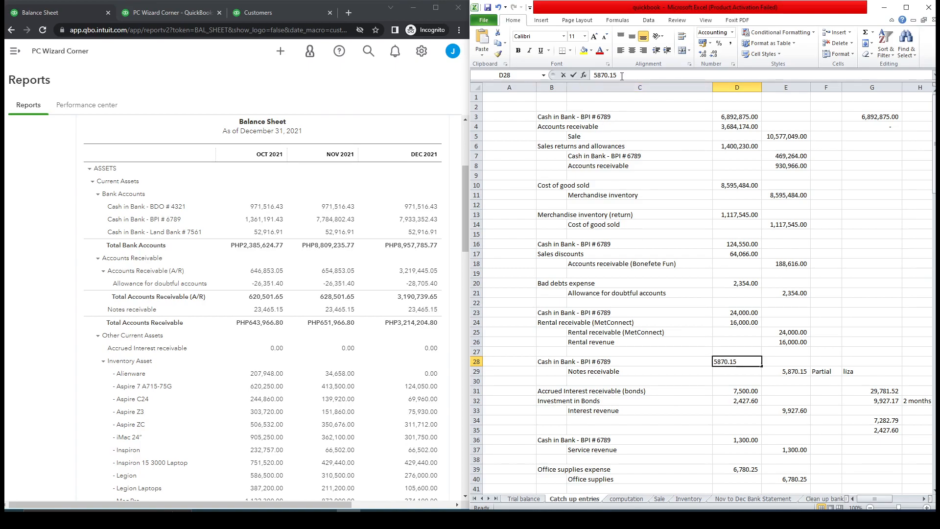
{"action": "key", "text": "shift+Home"}
{"action": "key", "text": "ctrl+c"}
Step: Search the Nov to Dec Bank Statement sheet for 5870.15 and select the date of the matching deposit
{"action": "left_click", "coordinate": [727, 500]}
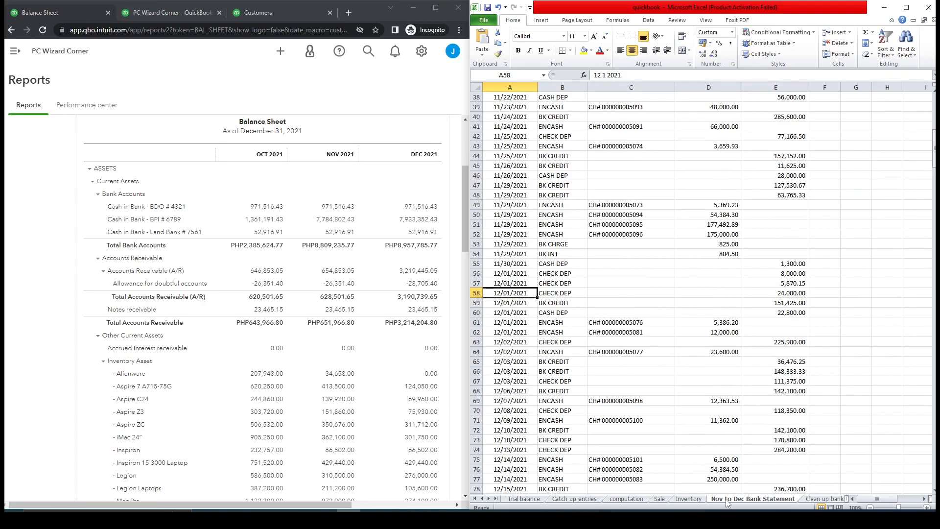
{"action": "key", "text": "ctrl+f"}
{"action": "key", "text": "ctrl+v"}
{"action": "key", "text": "Return"}
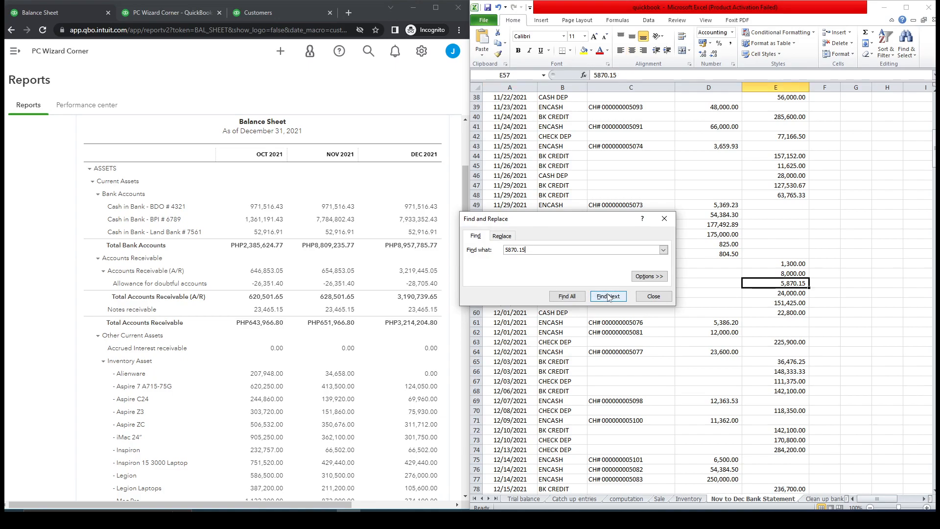
{"action": "left_click", "coordinate": [664, 218]}
{"action": "left_click", "coordinate": [518, 284]}
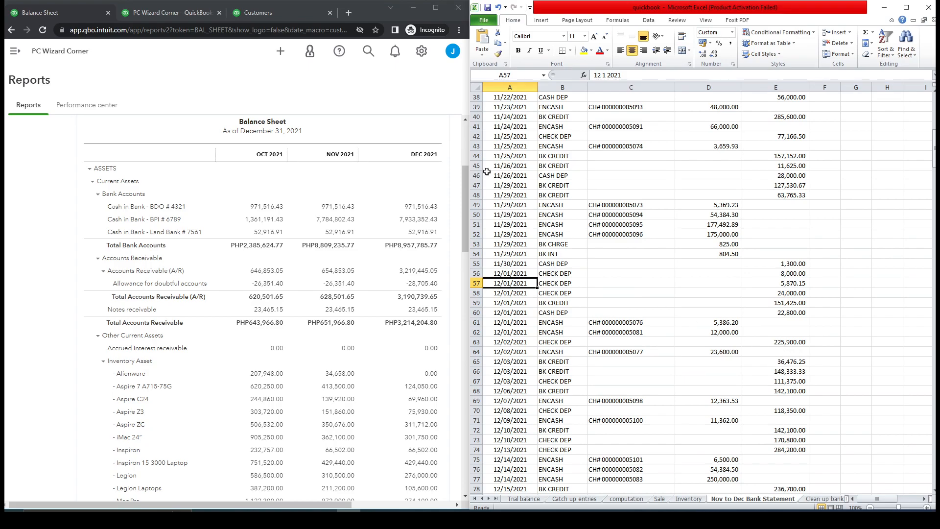
Step: Start a new customer payment receipt in QuickBooks and choose the customer noted beside the partial notes receivable entry in row 29
{"action": "left_click", "coordinate": [270, 12]}
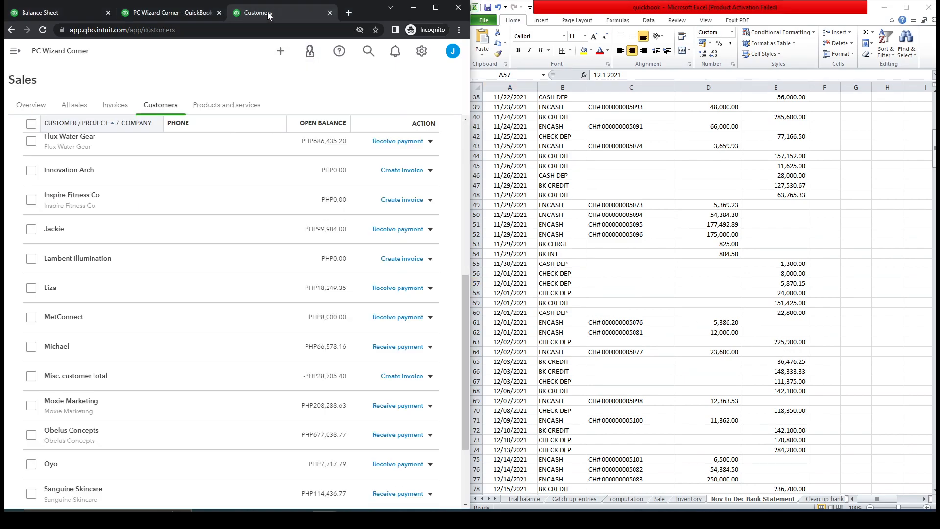
{"action": "left_click", "coordinate": [172, 13]}
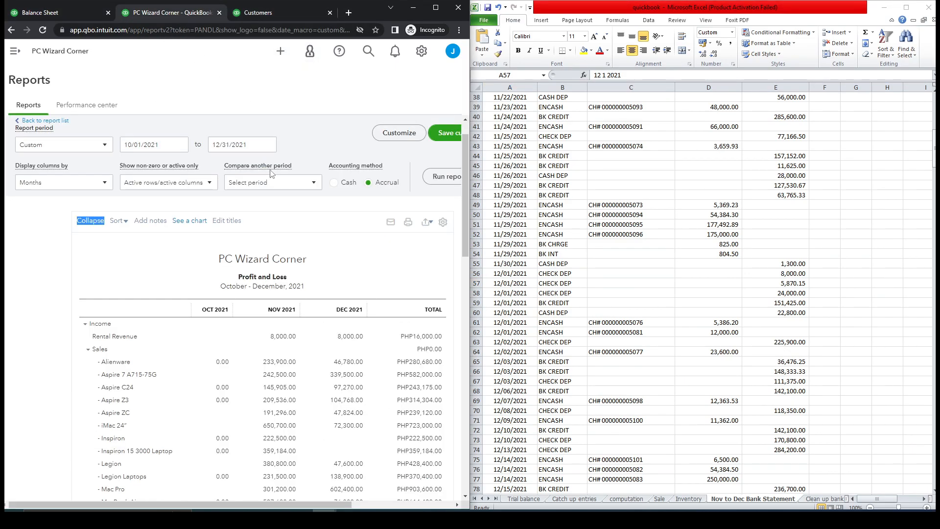
{"action": "left_click", "coordinate": [274, 14]}
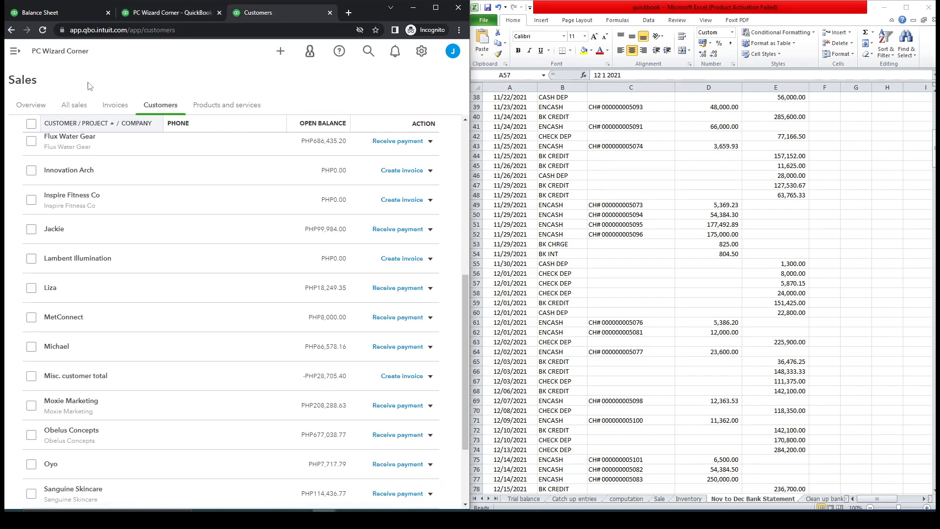
{"action": "left_click", "coordinate": [573, 499]}
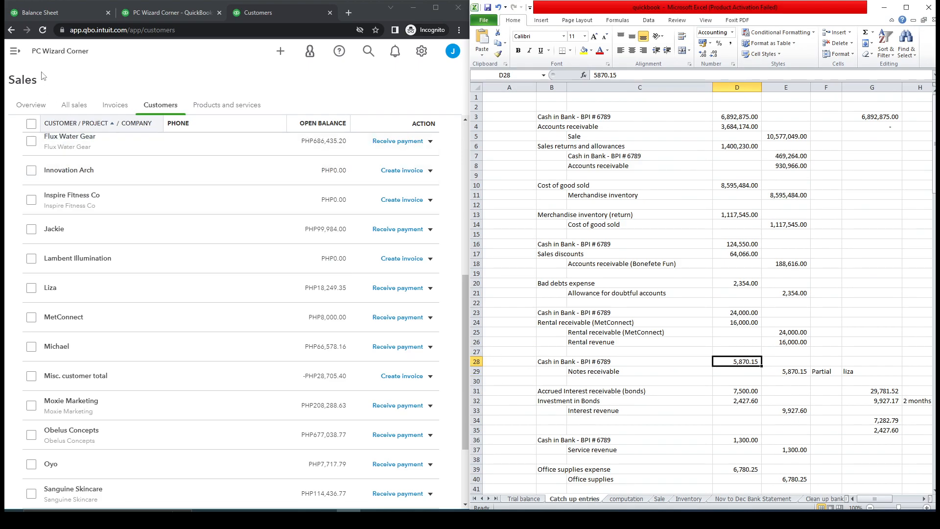
{"action": "left_click", "coordinate": [14, 51]}
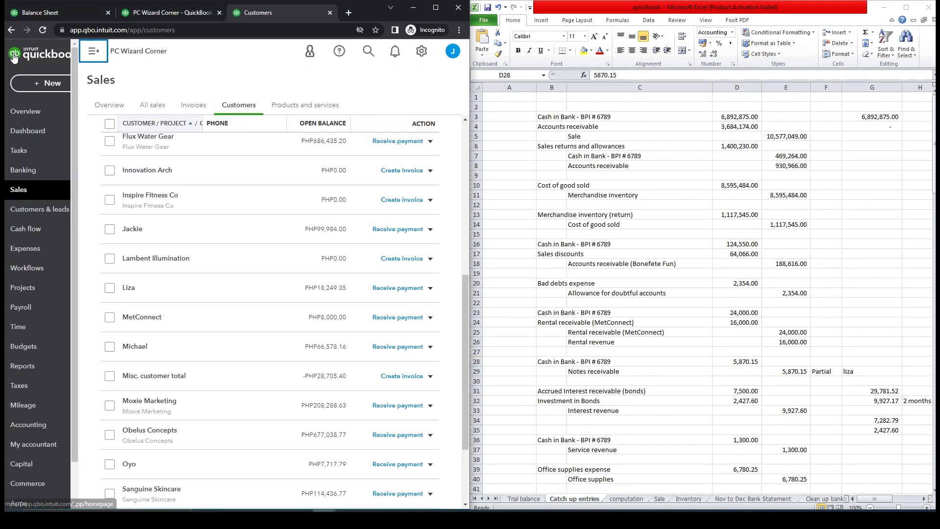
{"action": "left_click", "coordinate": [58, 91]}
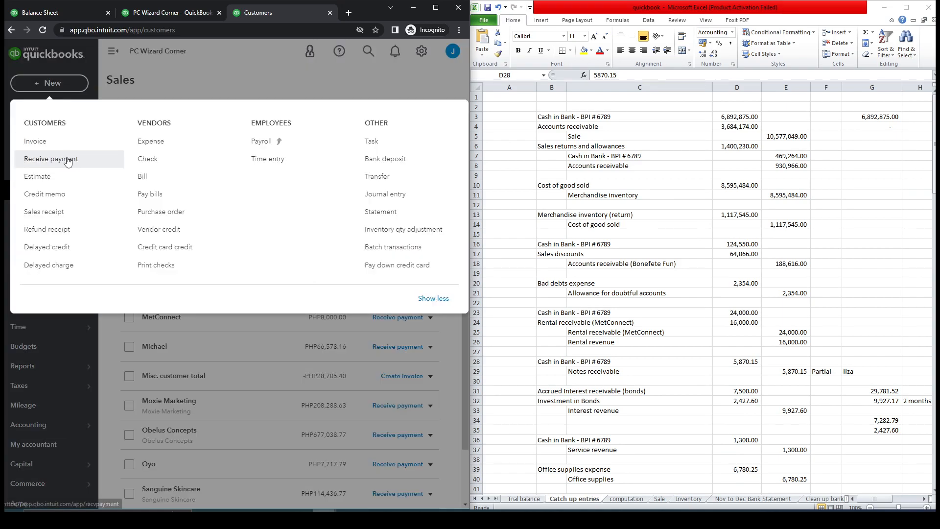
{"action": "left_click", "coordinate": [66, 160]}
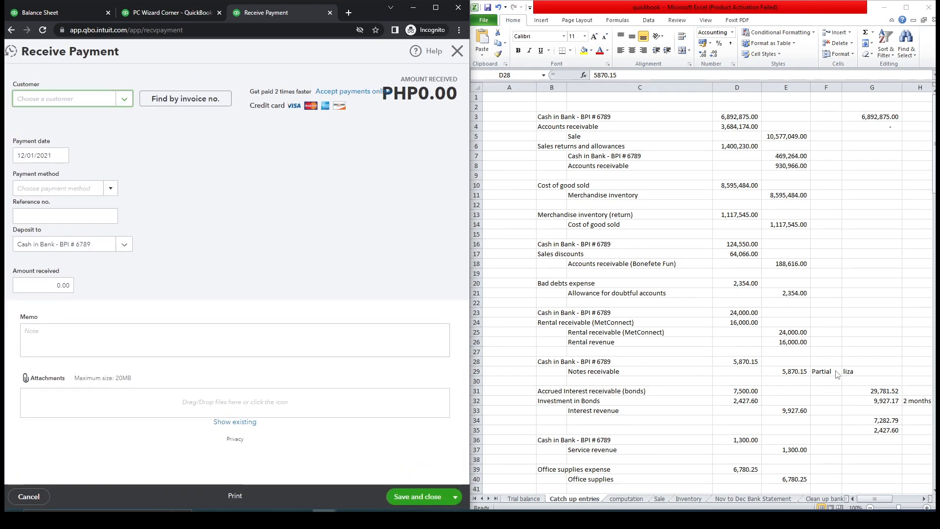
{"action": "left_click", "coordinate": [89, 100]}
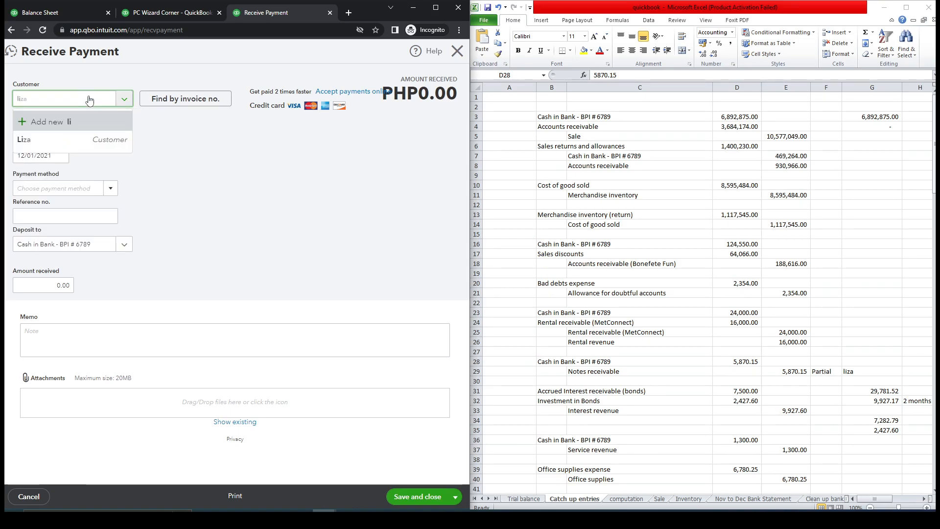
{"action": "left_click", "coordinate": [84, 141]}
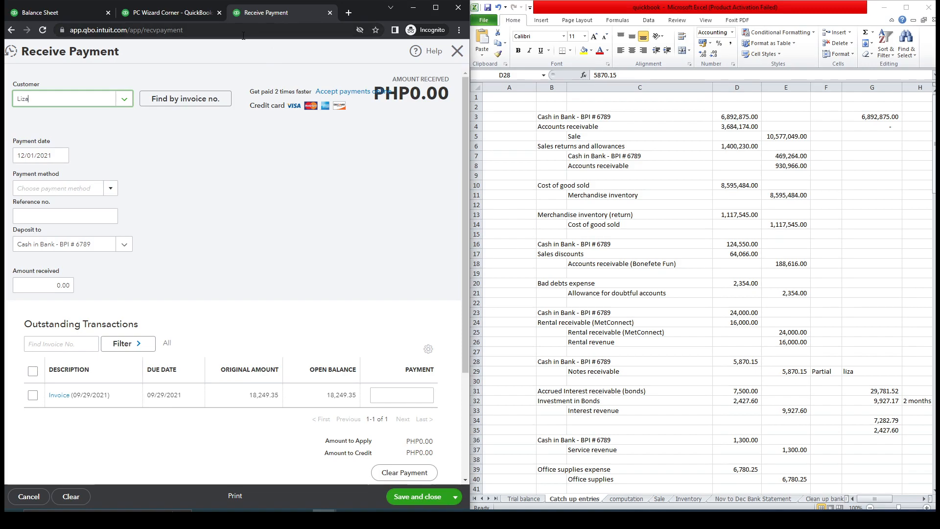
Step: Open the Customers list in a separate browser tab and check the open balance of the notes receivable customer
{"action": "left_click", "coordinate": [166, 13]}
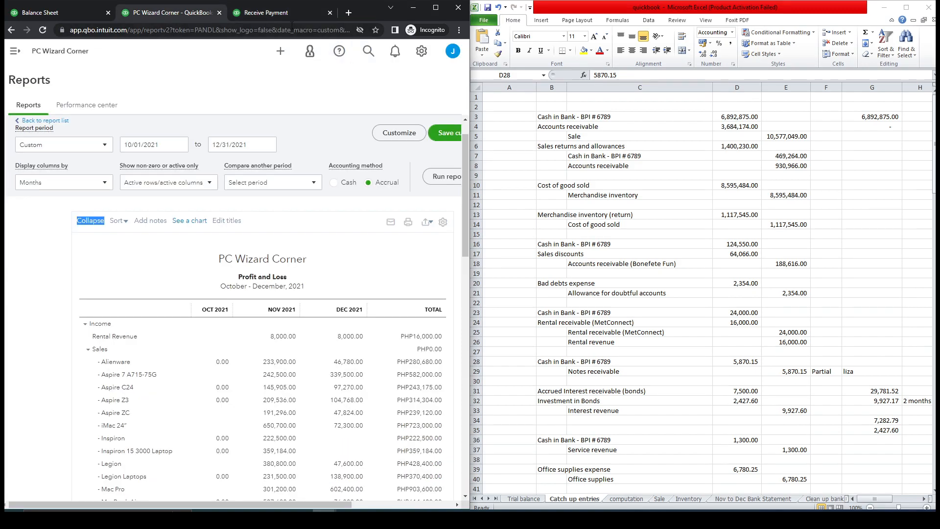
{"action": "left_click", "coordinate": [268, 12]}
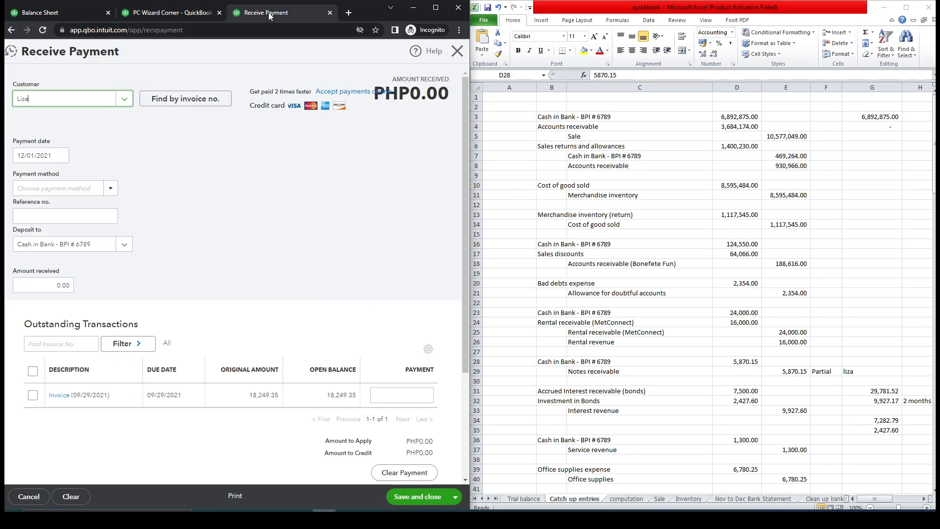
{"action": "left_click", "coordinate": [180, 13]}
{"action": "left_click", "coordinate": [16, 54]}
{"action": "middle_click", "coordinate": [43, 57]}
{"action": "left_click", "coordinate": [113, 55]}
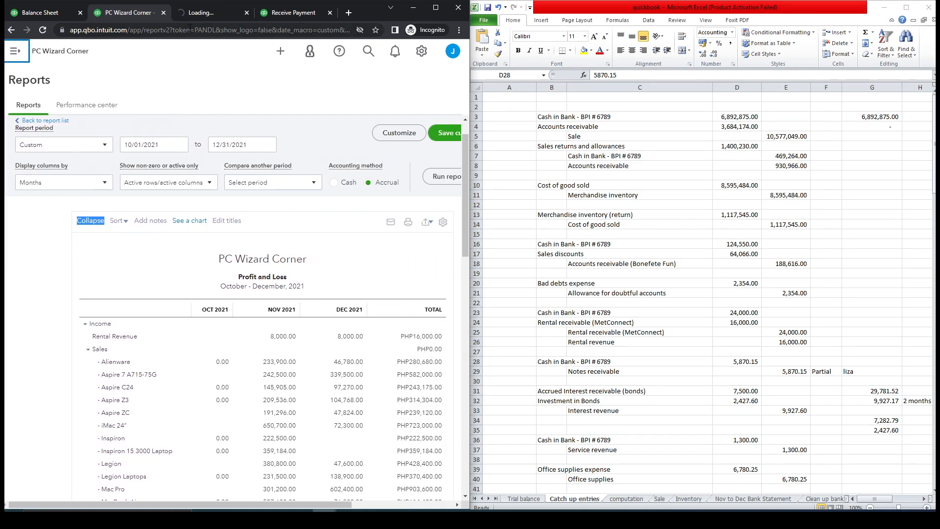
{"action": "left_click", "coordinate": [205, 13]}
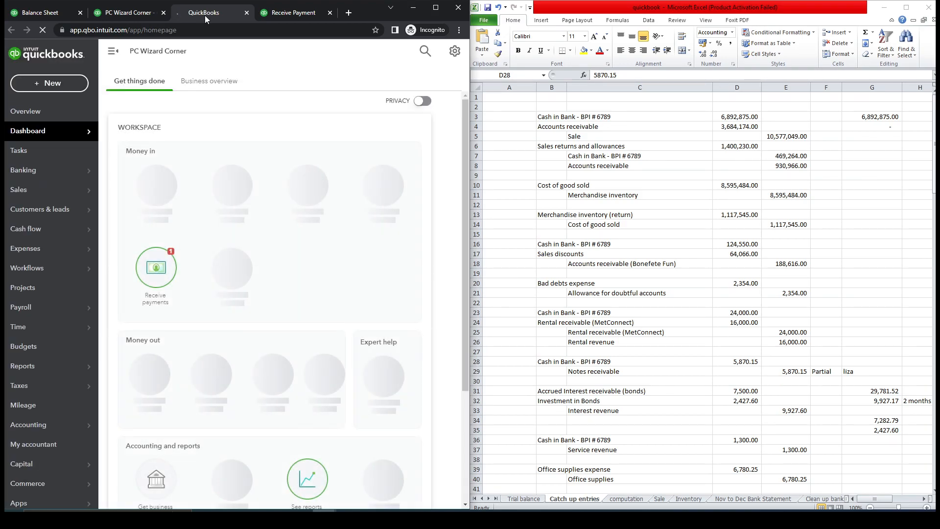
{"action": "mouse_move", "coordinate": [55, 196]}
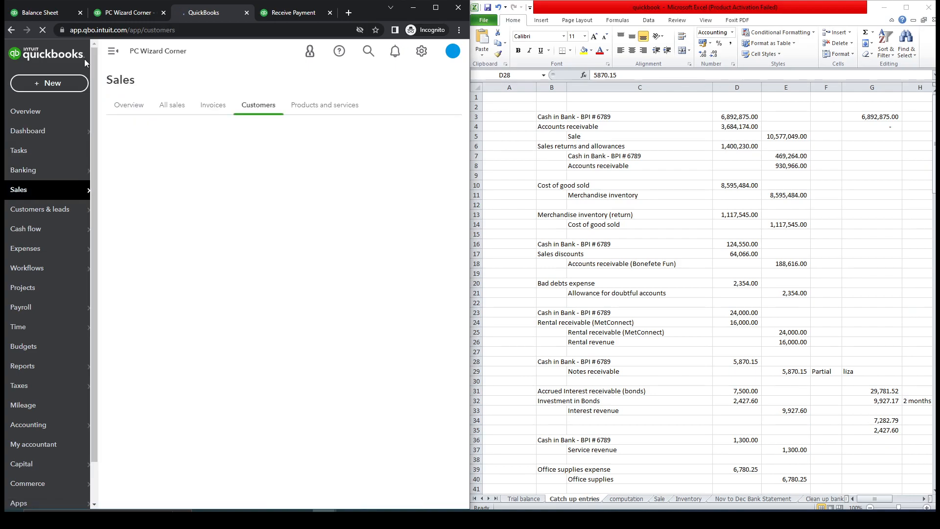
{"action": "left_click", "coordinate": [112, 51]}
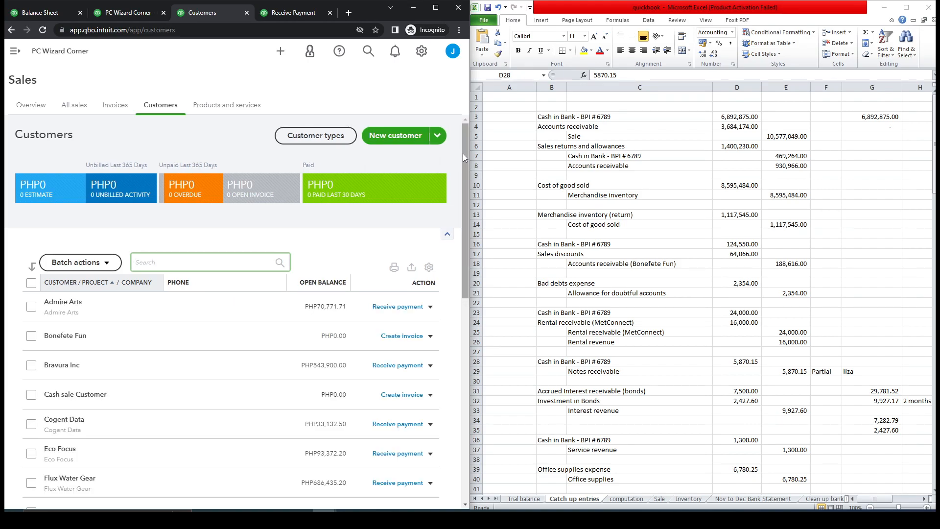
{"action": "left_click_drag", "start_coordinate": [463, 154], "coordinate": [468, 274]}
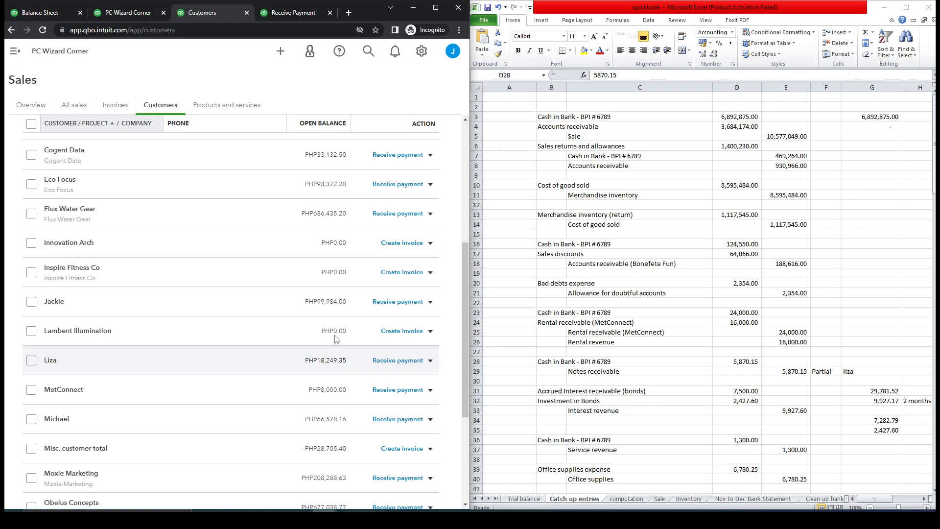
Step: Apply the 5,870.15 from E29 to the customer's 09/29/2021 invoice in the Receive Payment form, then save and close the payment
{"action": "left_click", "coordinate": [303, 16]}
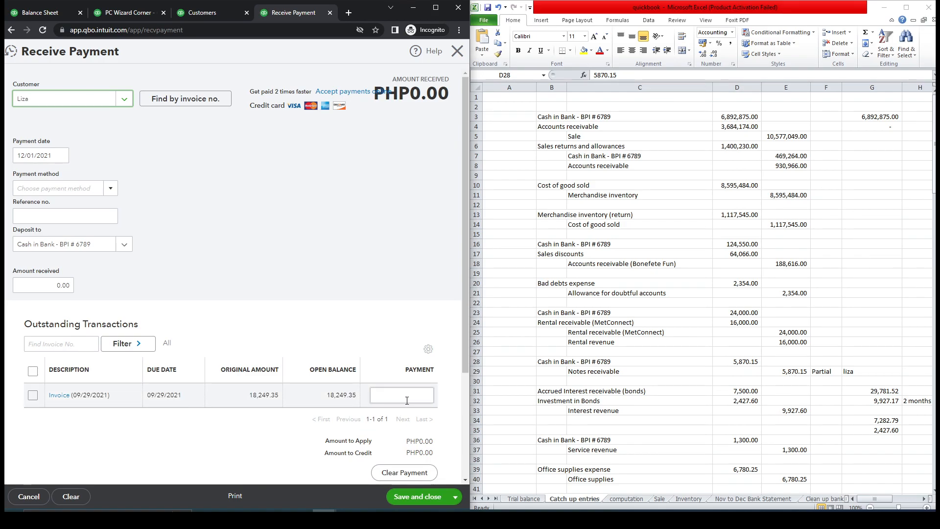
{"action": "left_click", "coordinate": [786, 373]}
{"action": "left_click", "coordinate": [786, 373]}
{"action": "key", "text": "ctrl+c"}
{"action": "left_click", "coordinate": [402, 395]}
{"action": "key", "text": "ctrl+v"}
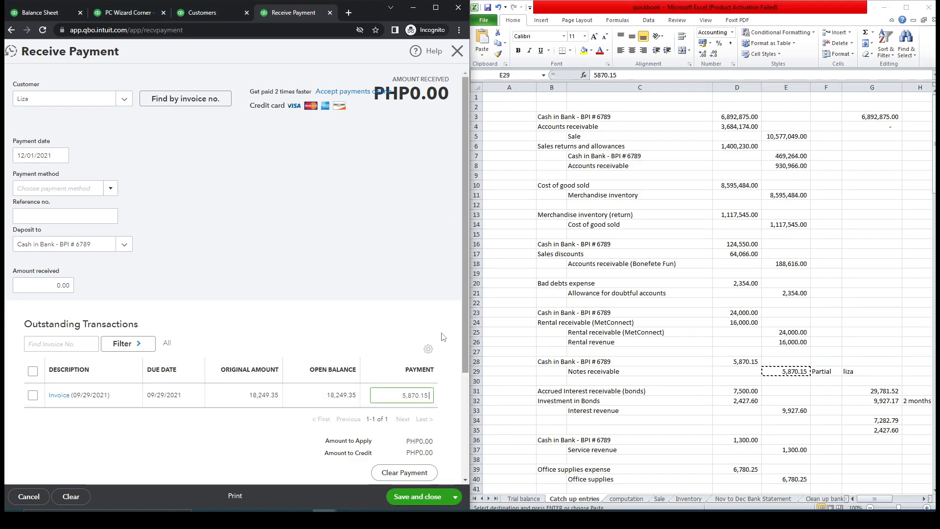
{"action": "left_click", "coordinate": [416, 278]}
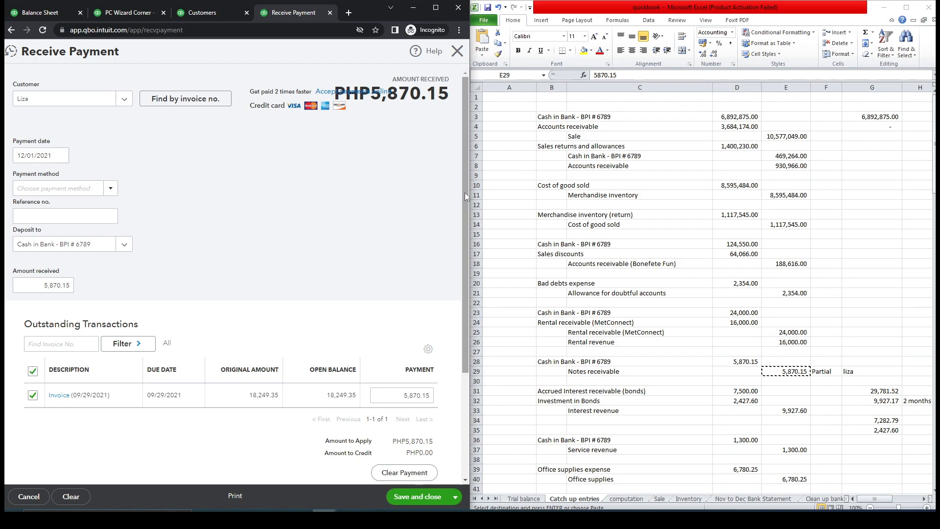
{"action": "scroll", "coordinate": [465, 196], "scroll_direction": "down", "scroll_amount": 3}
{"action": "scroll", "coordinate": [468, 194], "scroll_direction": "up", "scroll_amount": 3}
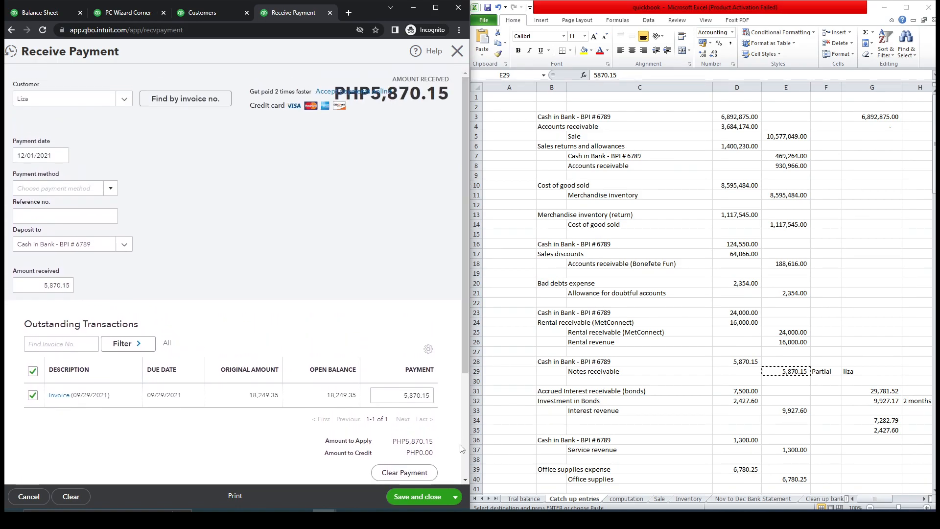
{"action": "left_click", "coordinate": [419, 502]}
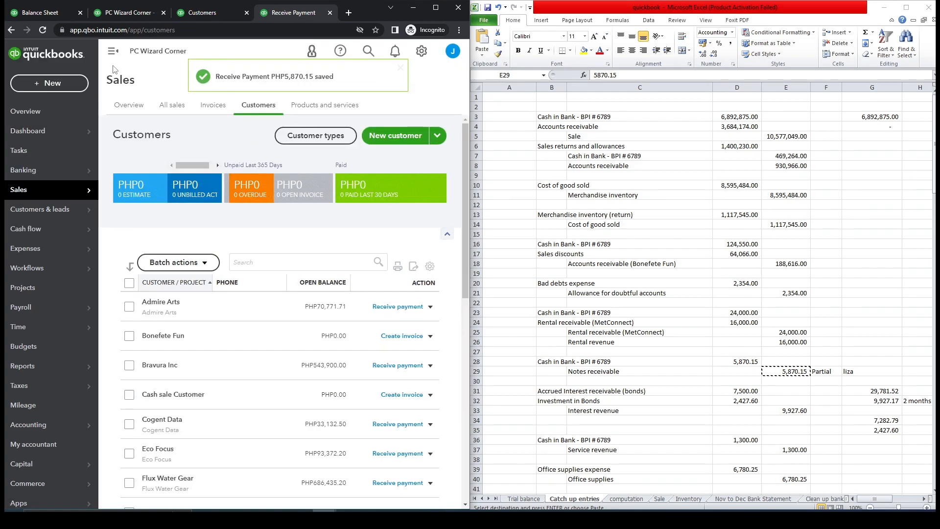
Step: Open the paying customer's record from the Customers list and examine the invoice and payment balances, totals and statuses in its transaction list
{"action": "left_click", "coordinate": [113, 51]}
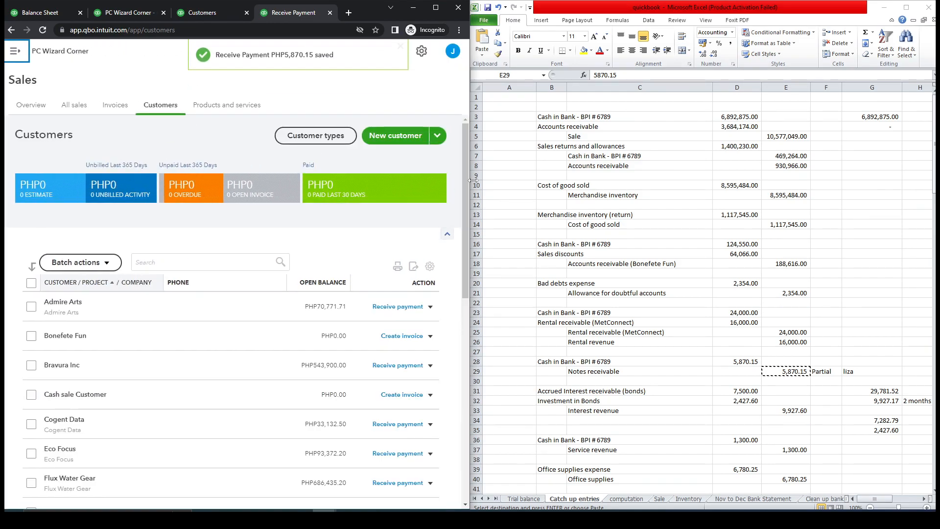
{"action": "left_click_drag", "start_coordinate": [465, 176], "coordinate": [468, 273]}
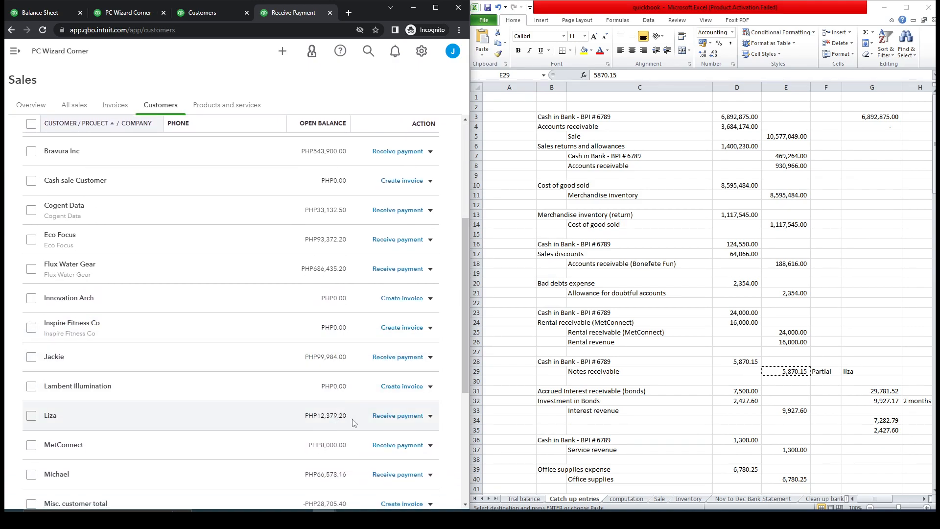
{"action": "left_click", "coordinate": [54, 416]}
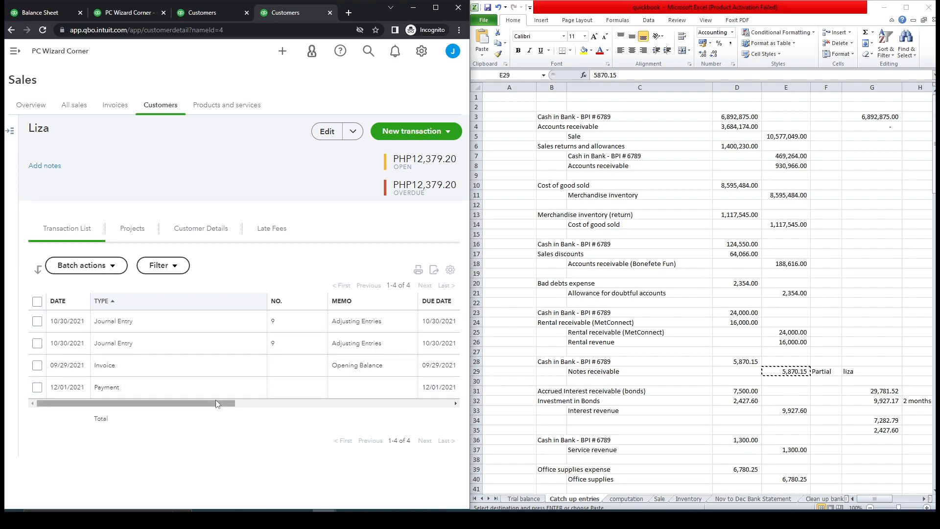
{"action": "left_click_drag", "start_coordinate": [214, 405], "coordinate": [393, 405]}
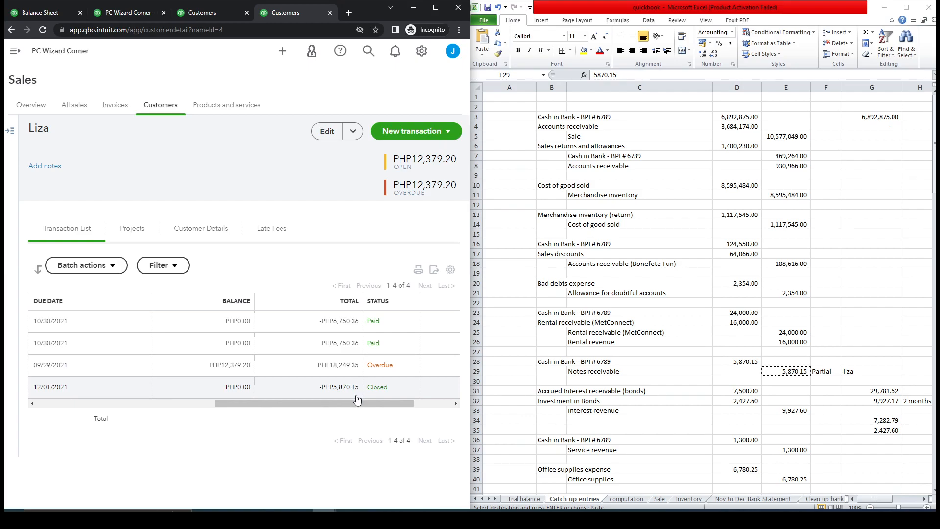
{"action": "left_click_drag", "start_coordinate": [380, 406], "coordinate": [429, 401]}
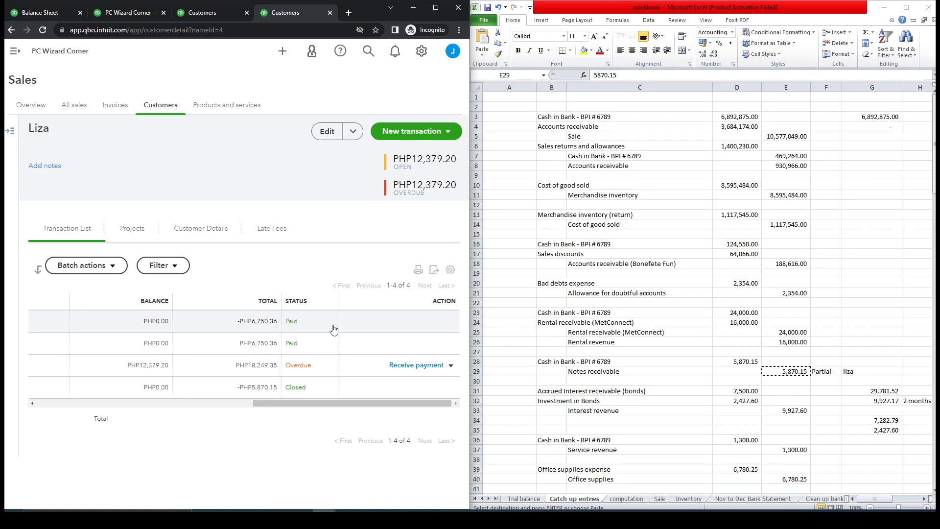
{"action": "left_click_drag", "start_coordinate": [430, 402], "coordinate": [368, 400]}
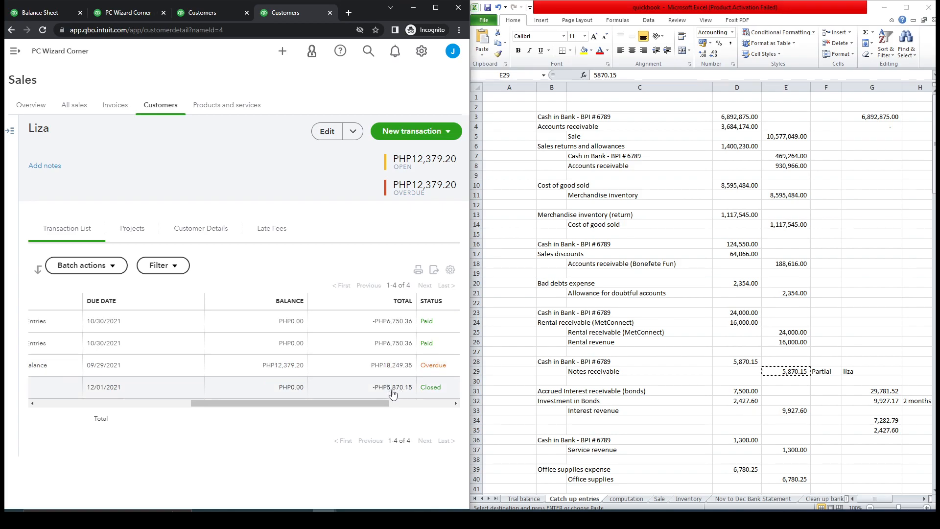
{"action": "left_click_drag", "start_coordinate": [375, 401], "coordinate": [233, 398]}
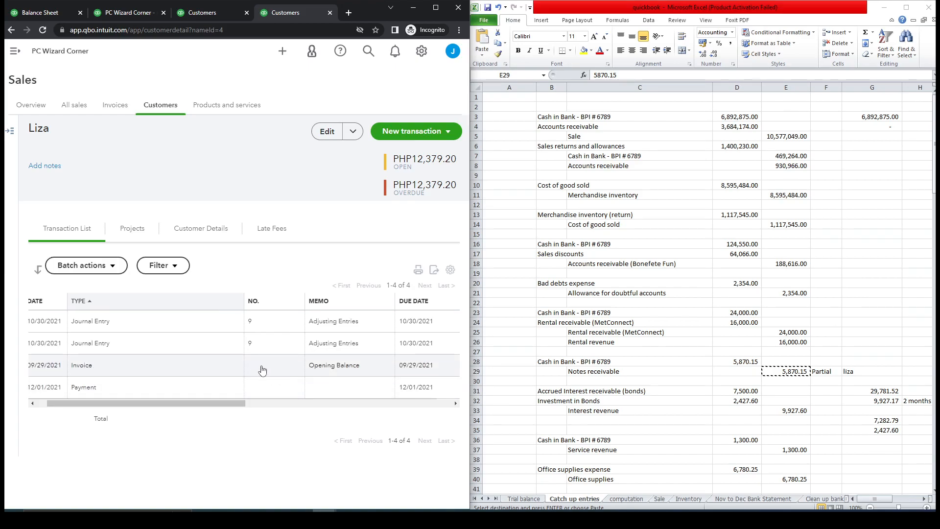
Step: Check the paying customer's transaction balances and statuses, and look up the computation behind the accrued bond interest entry in row 31
{"action": "left_click_drag", "start_coordinate": [234, 402], "coordinate": [406, 403]}
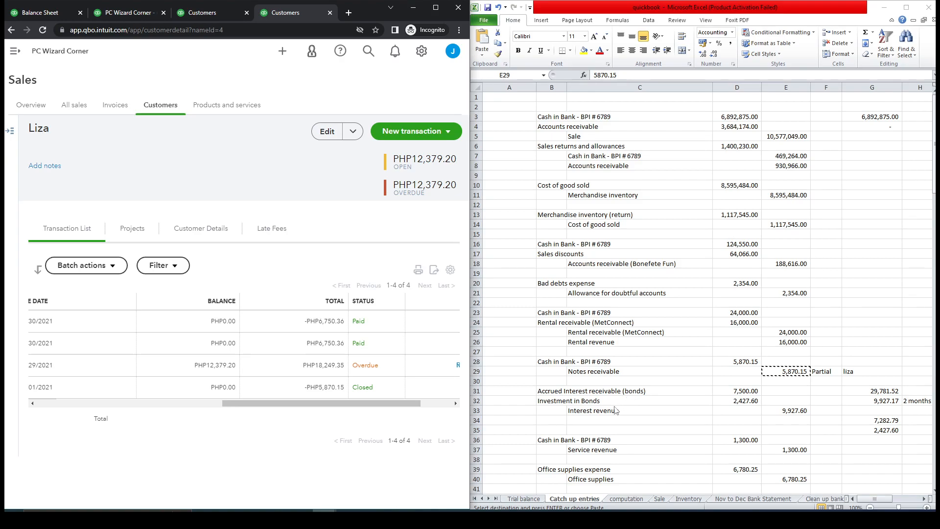
{"action": "left_click", "coordinate": [569, 404]}
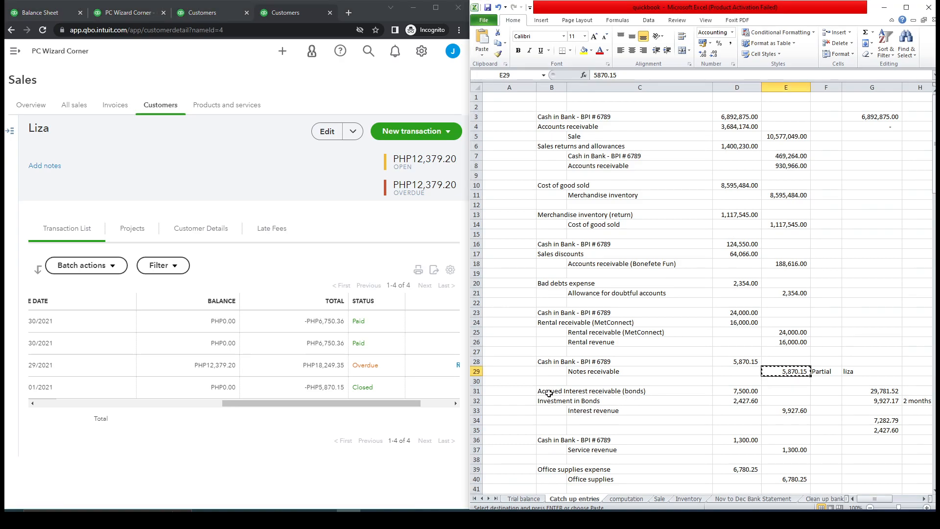
{"action": "left_click", "coordinate": [550, 392]}
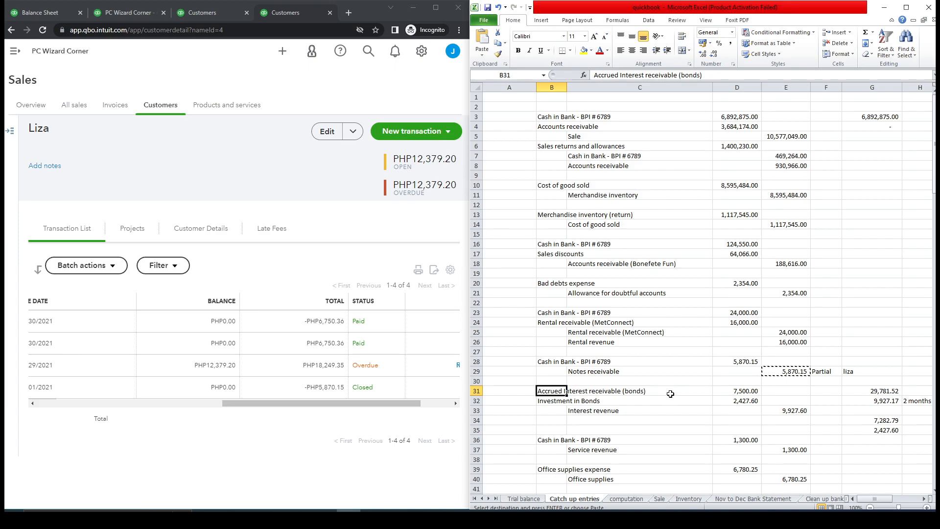
{"action": "left_click", "coordinate": [634, 500]}
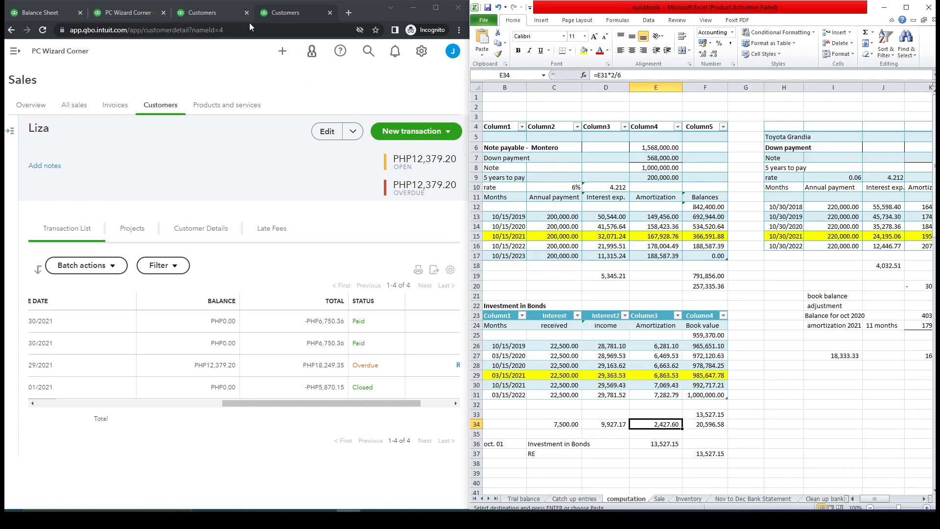
Step: Start a new journal entry in QuickBooks from the paying customer's record
{"action": "left_click", "coordinate": [211, 15]}
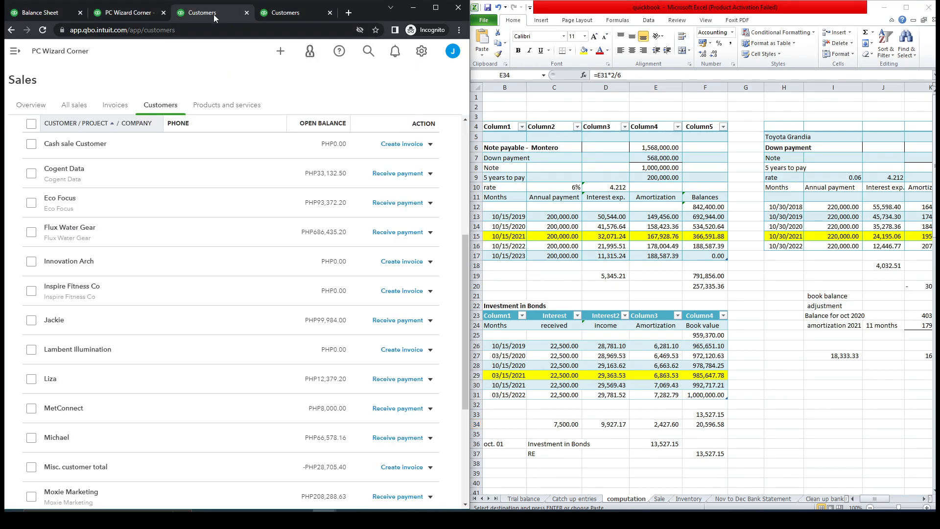
{"action": "left_click", "coordinate": [295, 17]}
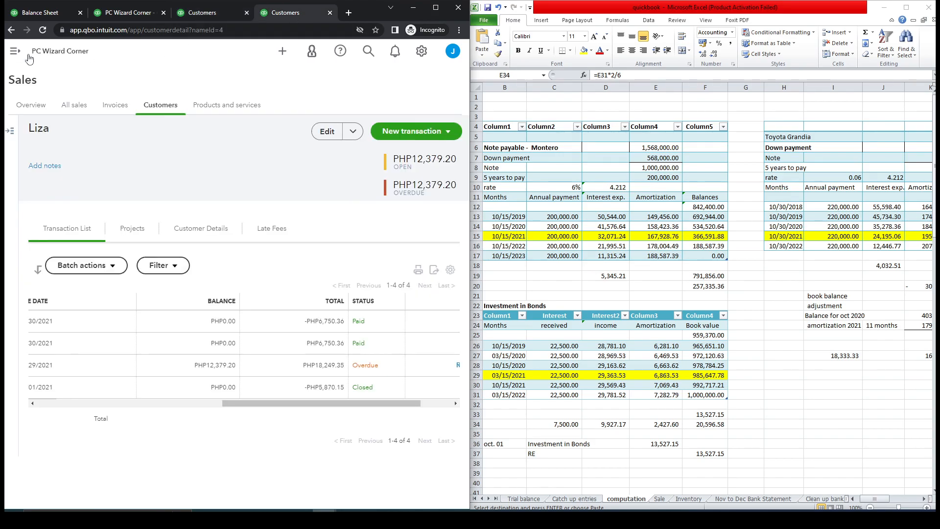
{"action": "left_click", "coordinate": [14, 51]}
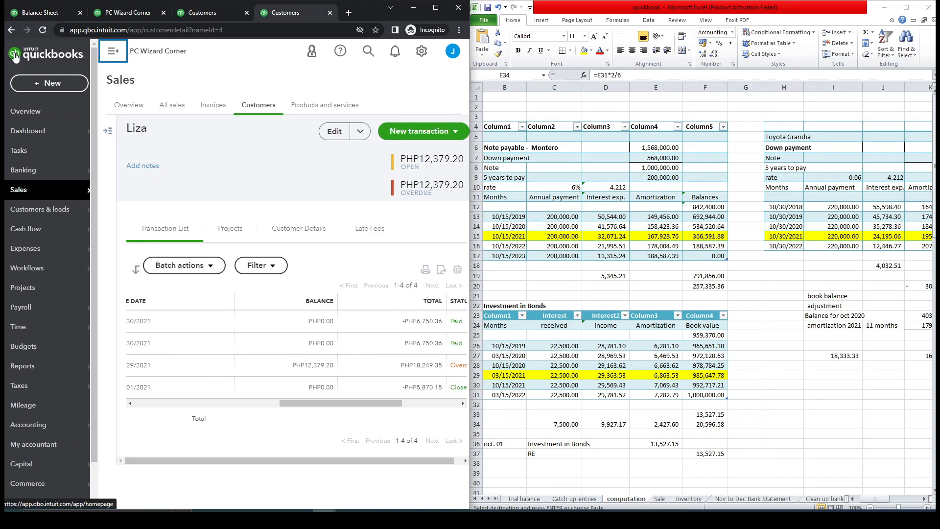
{"action": "left_click", "coordinate": [50, 84]}
{"action": "left_click", "coordinate": [397, 196]}
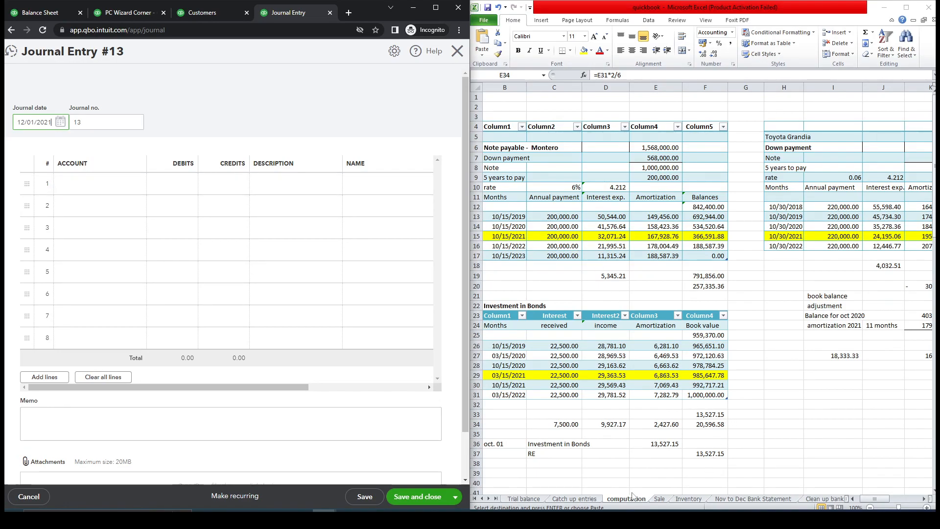
Step: Compare the accrued interest receivable amount in D31 of the Catch up entries sheet with C34 of the computation sheet
{"action": "left_click", "coordinate": [594, 498]}
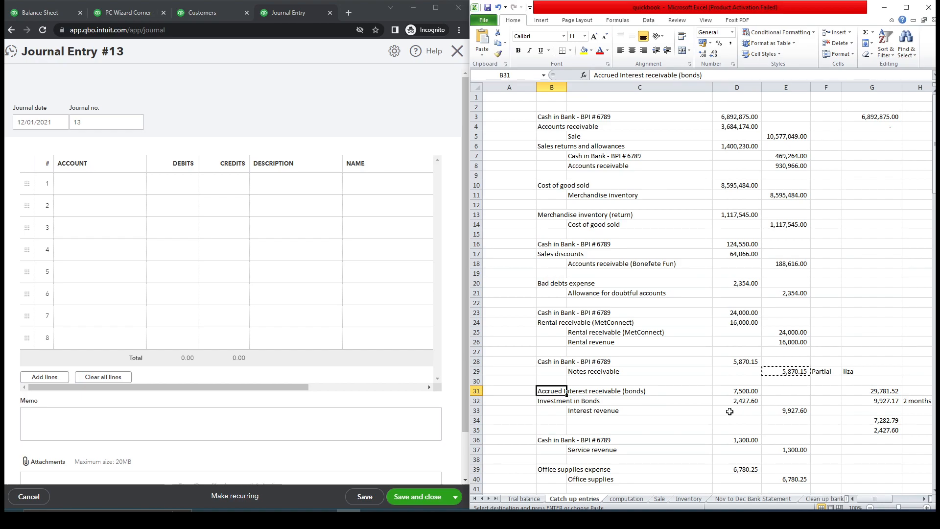
{"action": "left_click", "coordinate": [752, 393]}
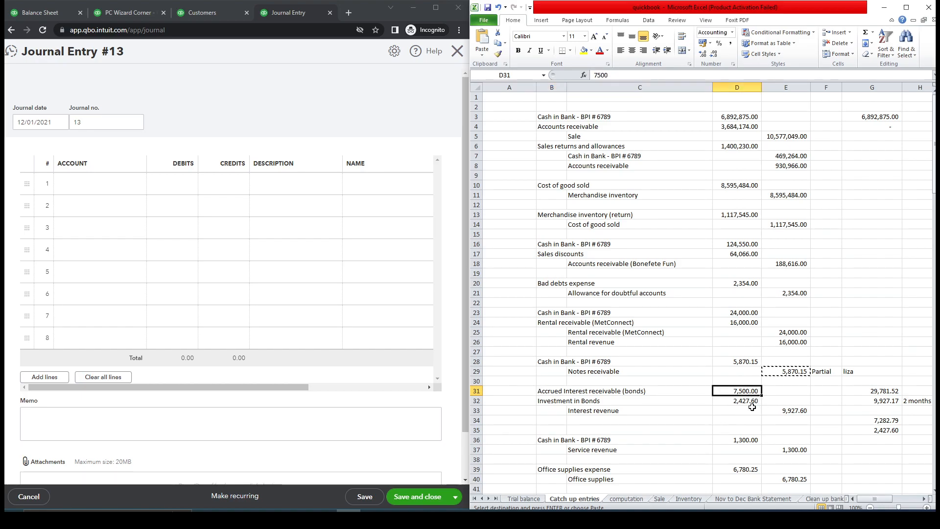
{"action": "left_click", "coordinate": [626, 498]}
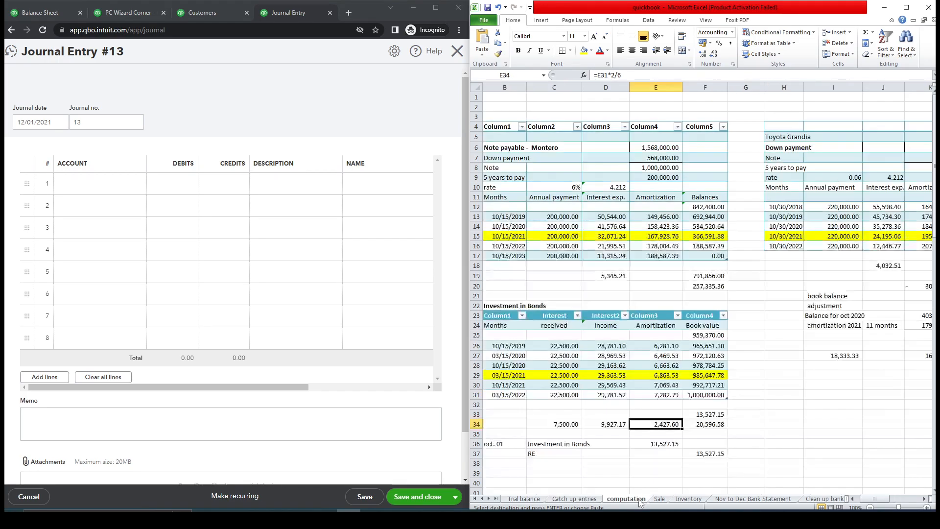
{"action": "left_click", "coordinate": [570, 426]}
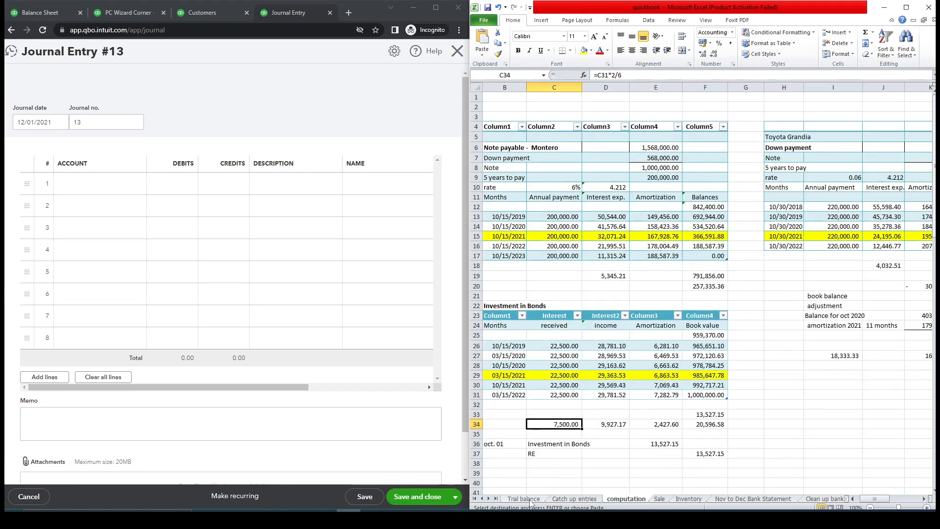
{"action": "left_click", "coordinate": [570, 498]}
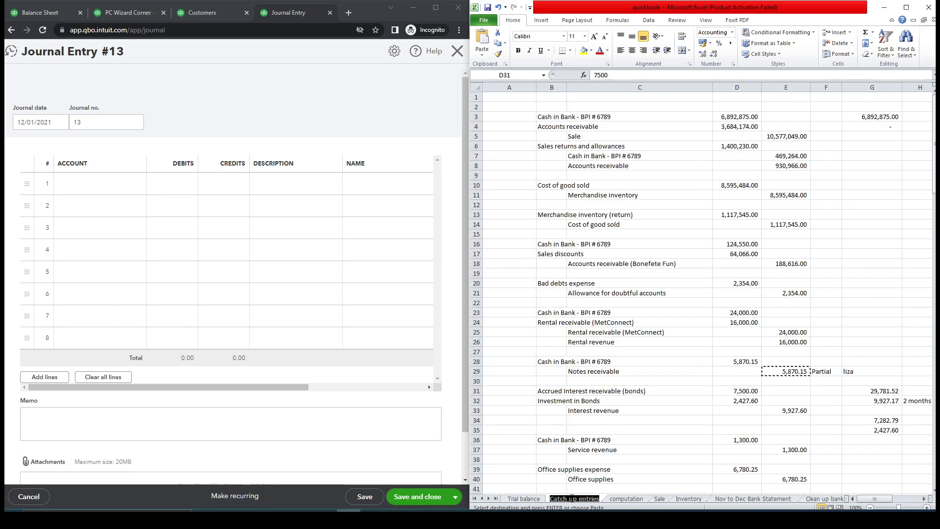
{"action": "left_click", "coordinate": [636, 498]}
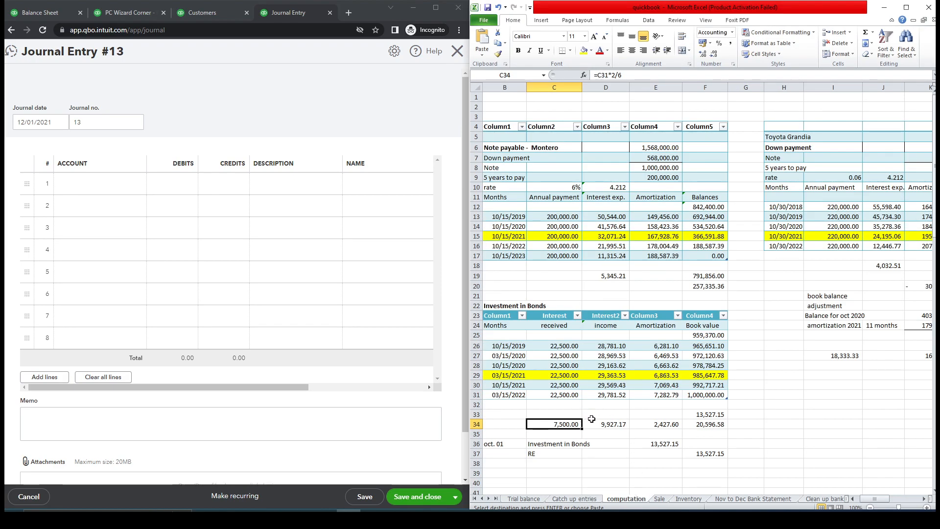
Step: Inspect the two-month bond interest and amortization formulas in C34, D34 and E34, and return to the Catch up entries sheet
{"action": "key", "text": "F2"}
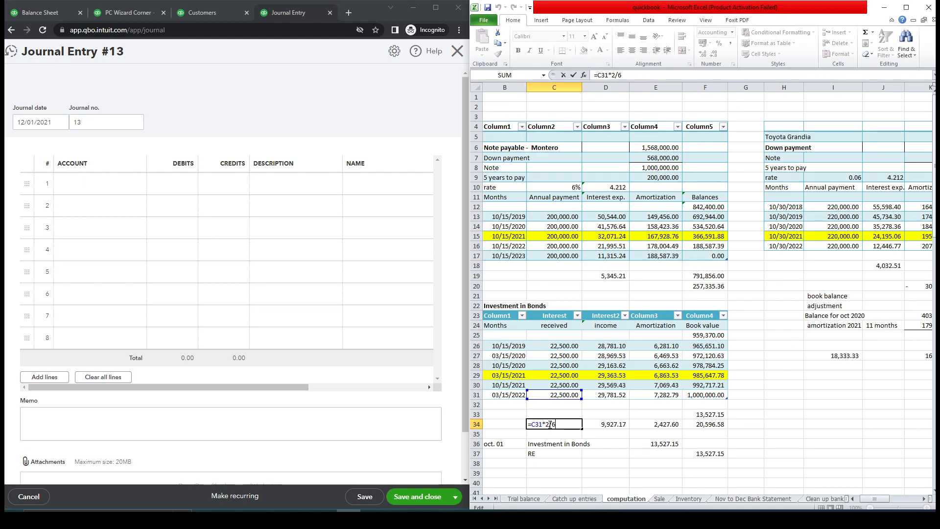
{"action": "left_click", "coordinate": [605, 426]}
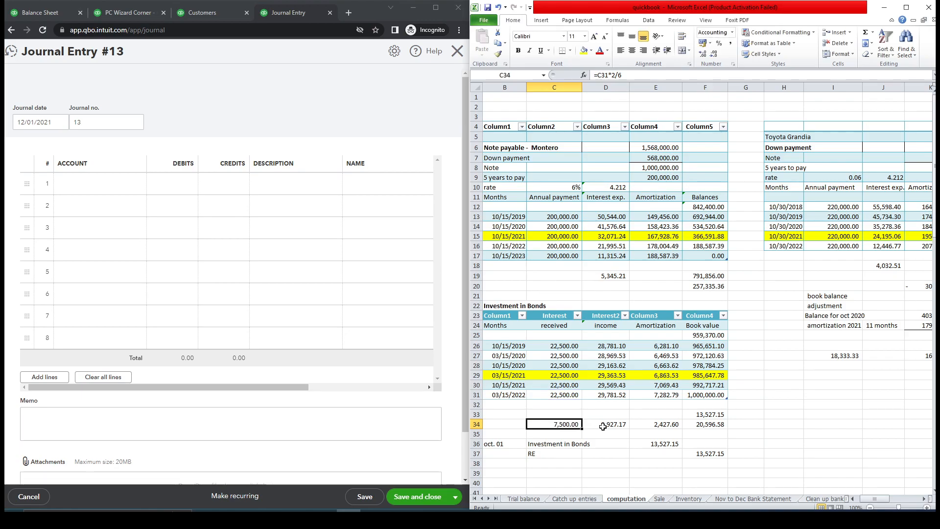
{"action": "double_click", "coordinate": [611, 425]}
{"action": "double_click", "coordinate": [663, 426]}
{"action": "key", "text": "ctrl+Return"}
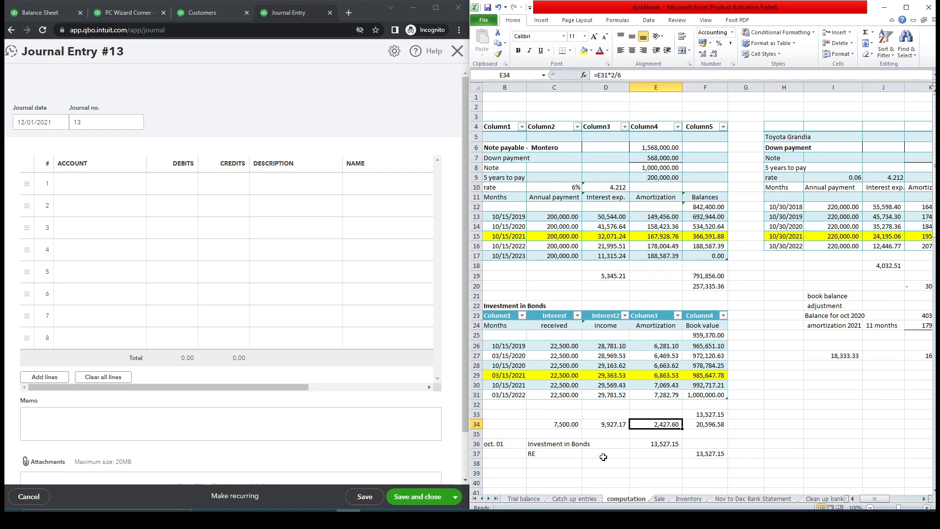
{"action": "left_click", "coordinate": [583, 499]}
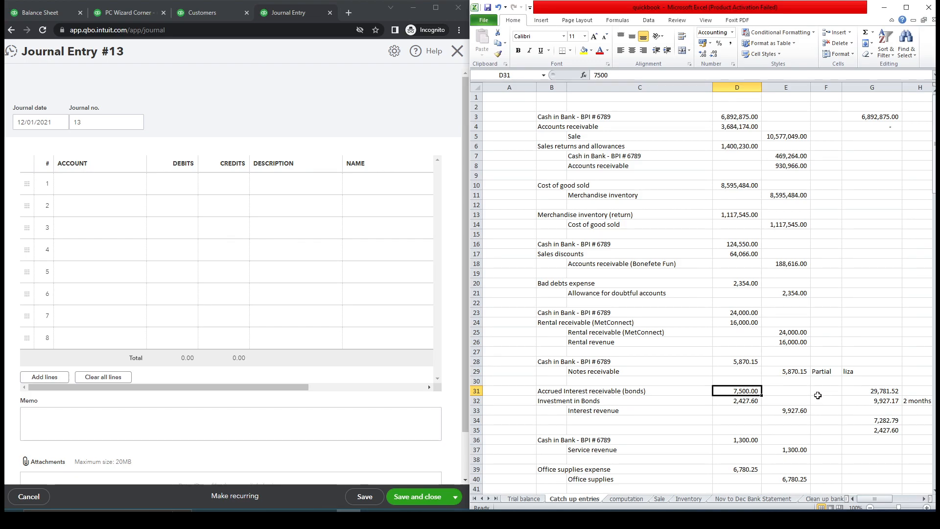
Step: Calculate the monthly accrued interest in A31 with =D31/2 and fill the formula down to A32 for the bond investment
{"action": "left_click", "coordinate": [511, 391]}
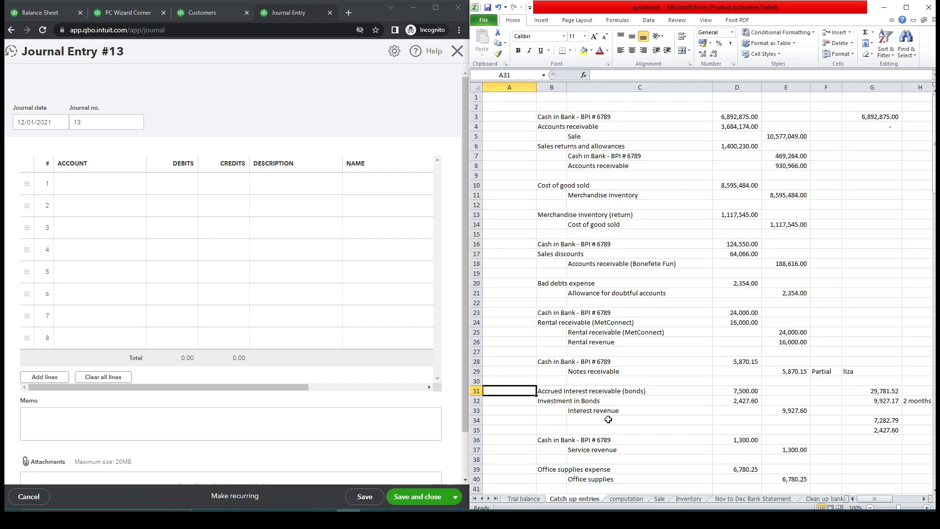
{"action": "type", "text": "="}
{"action": "left_click", "coordinate": [744, 391]}
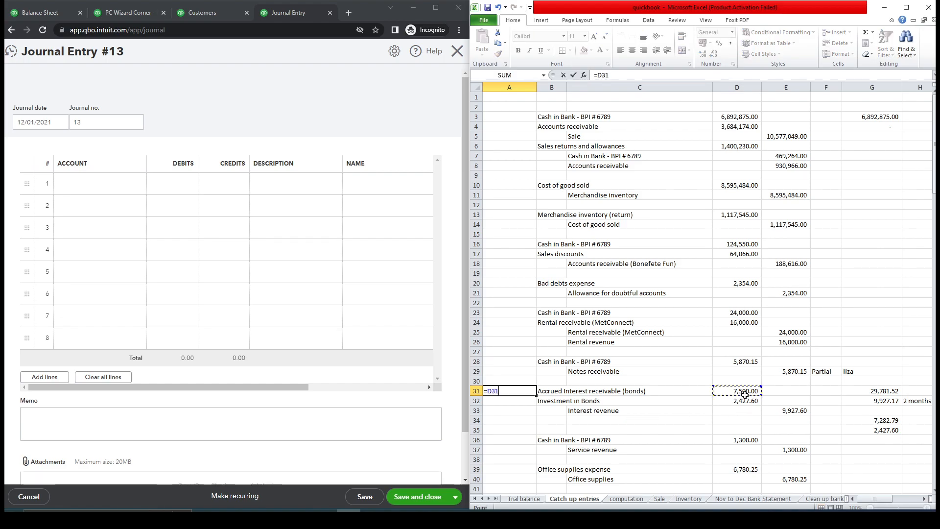
{"action": "type", "text": "/2"}
{"action": "key", "text": "Return"}
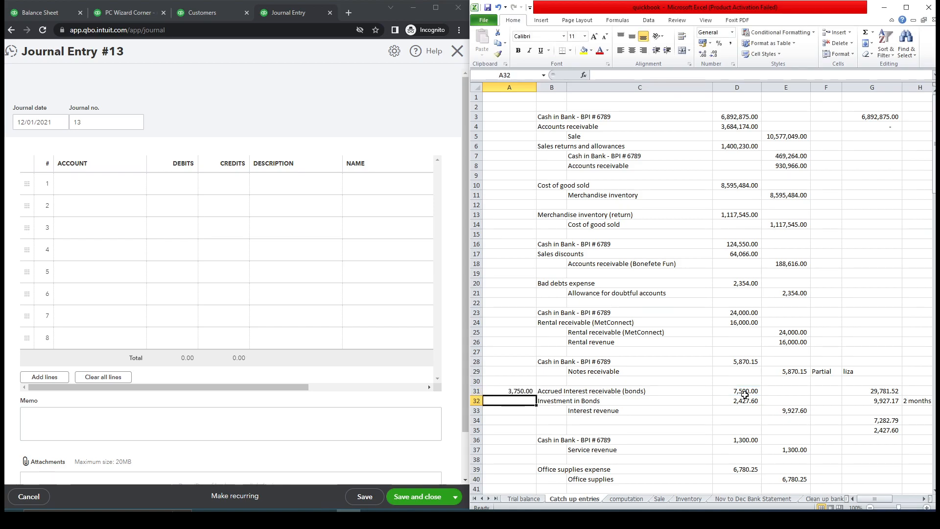
{"action": "left_click", "coordinate": [519, 391]}
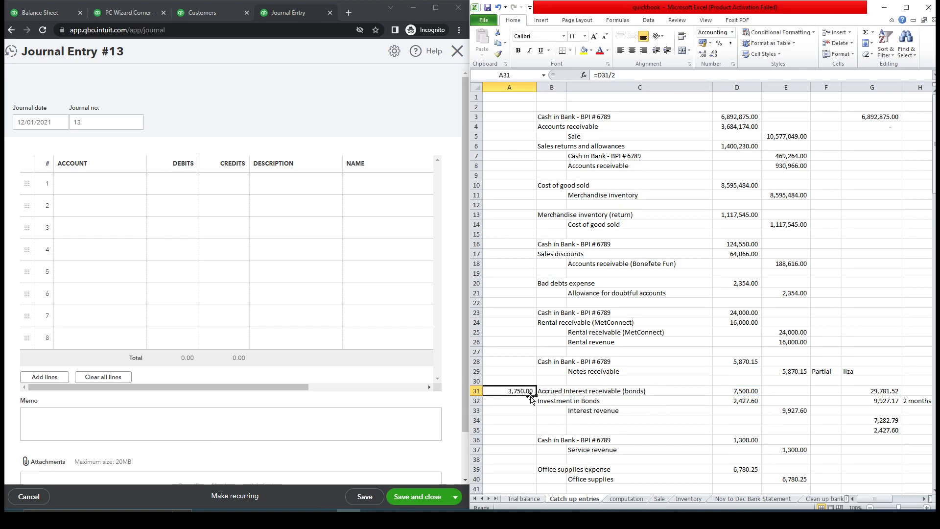
{"action": "left_click_drag", "start_coordinate": [536, 396], "coordinate": [536, 405]}
Step: Calculate the monthly interest revenue in A33 with =E33/2 and select A31:A32 to check their sum against it
{"action": "left_click", "coordinate": [533, 413]}
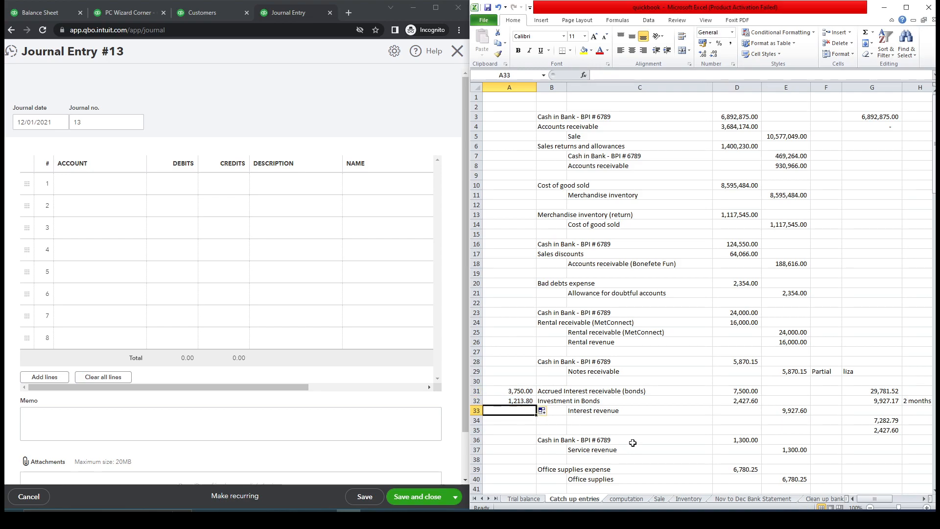
{"action": "type", "text": "="}
{"action": "left_click", "coordinate": [800, 411]}
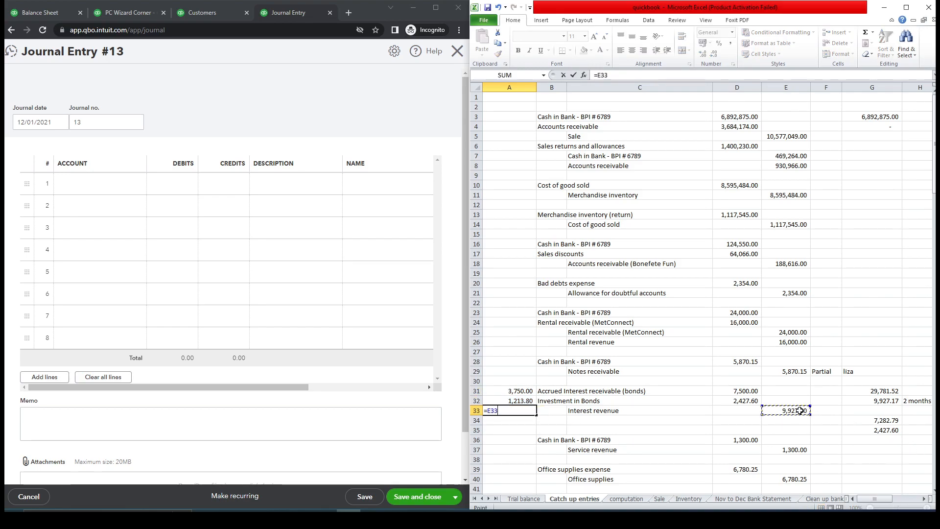
{"action": "type", "text": "/2"}
{"action": "key", "text": "Return"}
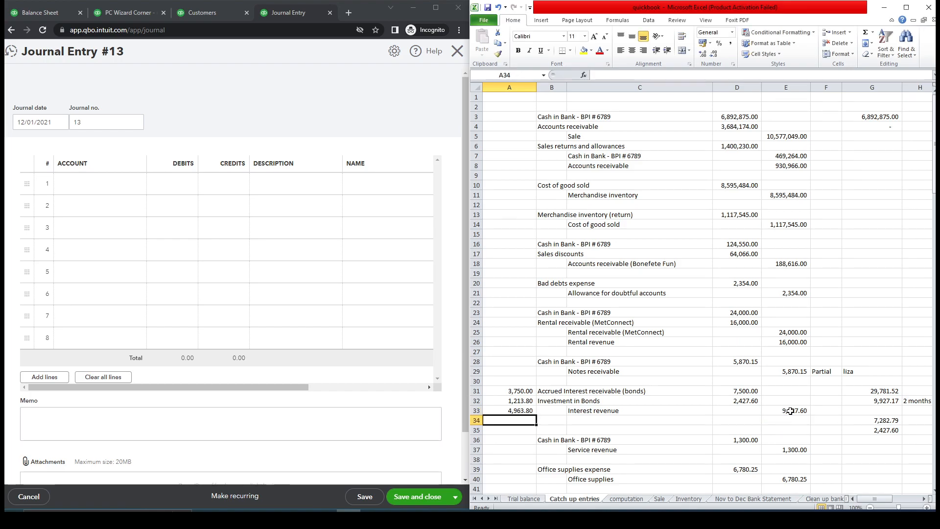
{"action": "left_click_drag", "start_coordinate": [515, 390], "coordinate": [519, 401]}
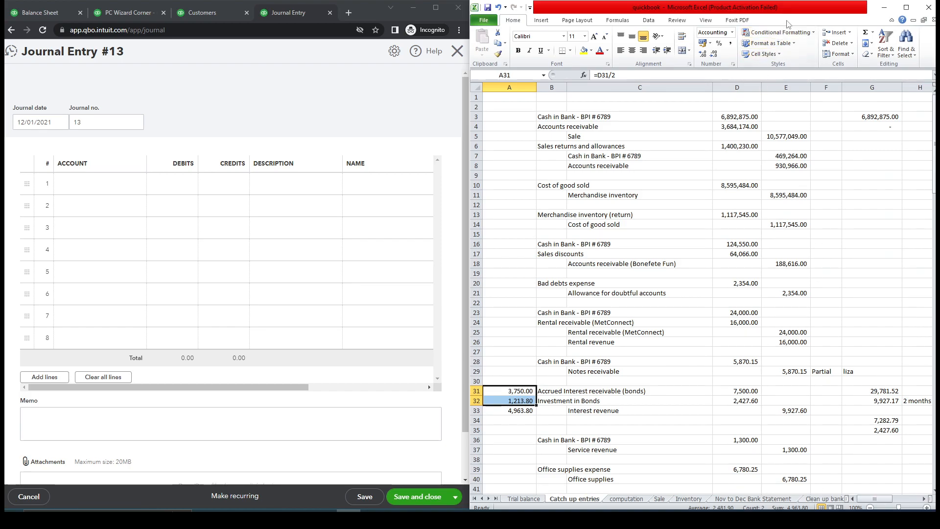
{"action": "mouse_move", "coordinate": [799, 9]}
{"action": "left_mouse_down"}
{"action": "mouse_move", "coordinate": [811, 10]}
{"action": "mouse_move", "coordinate": [801, 9]}
{"action": "left_mouse_up"}
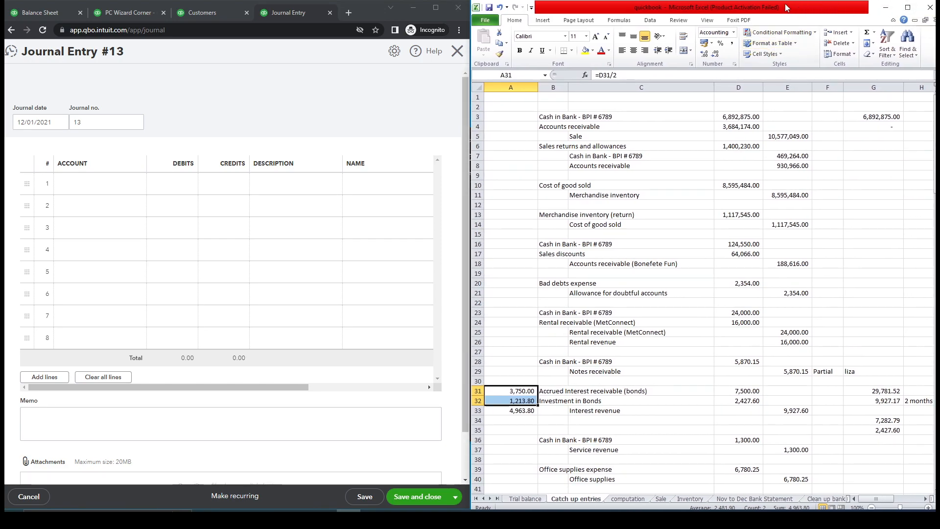
{"action": "left_click_drag", "start_coordinate": [785, 1], "coordinate": [787, 1]}
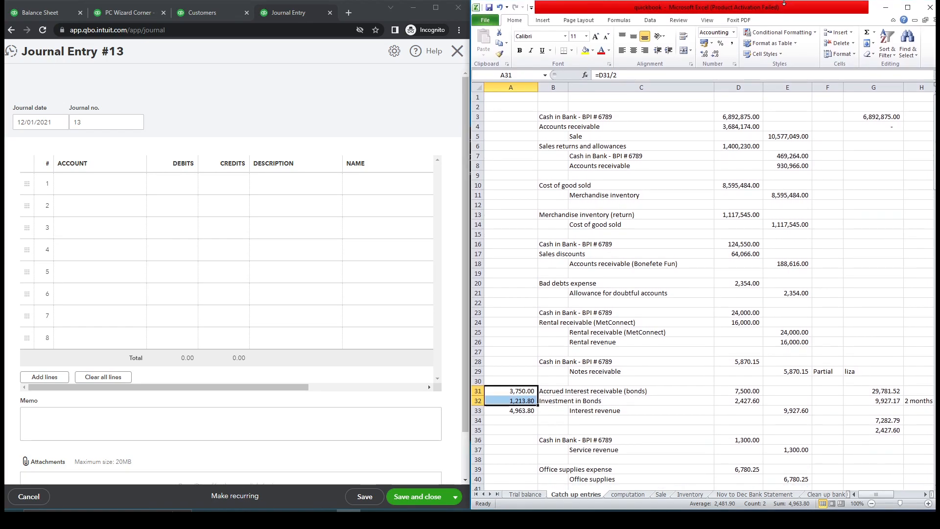
{"action": "left_click_drag", "start_coordinate": [800, 5], "coordinate": [800, 8]}
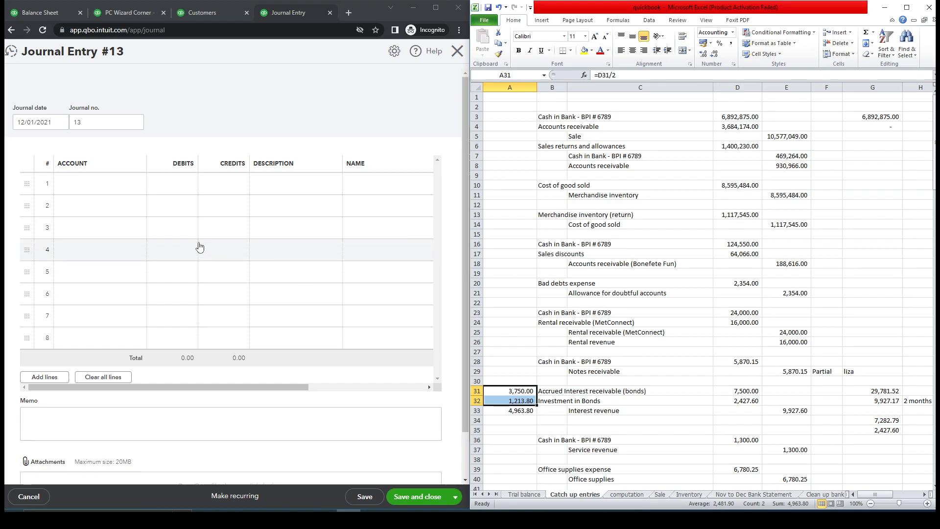
Step: Set the journal date of the blank journal entry to 11/15/2021
{"action": "left_click", "coordinate": [23, 122]}
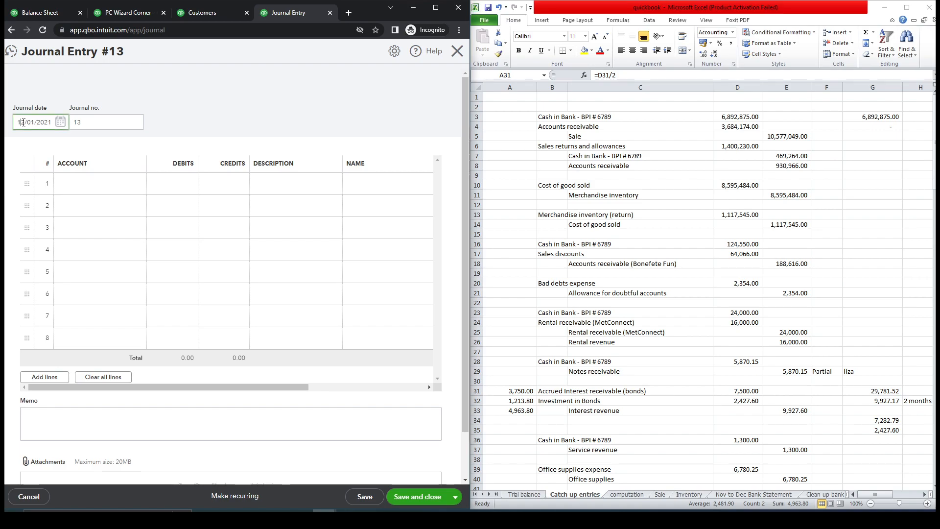
{"action": "double_click", "coordinate": [18, 122]}
{"action": "type", "text": "11"}
{"action": "double_click", "coordinate": [30, 122]}
{"action": "type", "text": "11"}
{"action": "double_click", "coordinate": [30, 122]}
{"action": "type", "text": "15"}
{"action": "left_click", "coordinate": [197, 111]}
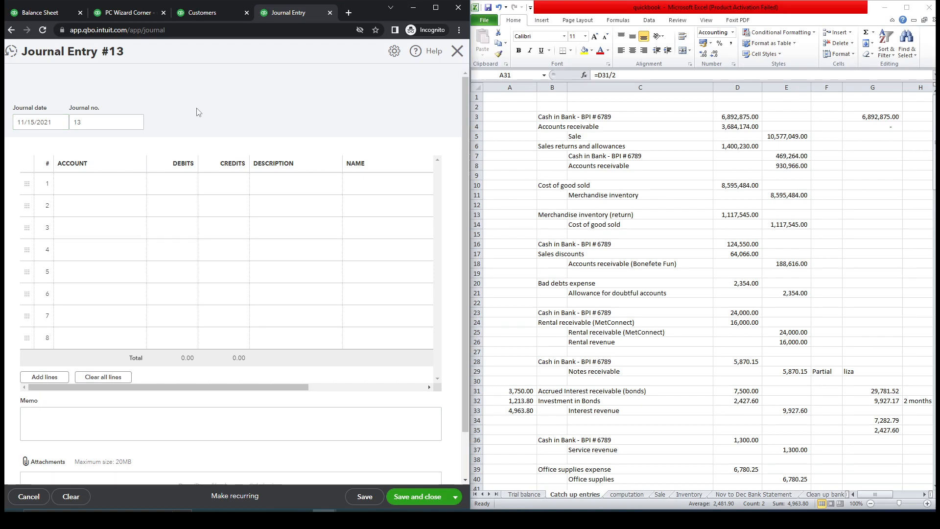
Step: Fill journal line 1 from worksheet row 31 with the existing Accrued Interest receivable account and a debit of 3,750.00
{"action": "left_click", "coordinate": [544, 391]}
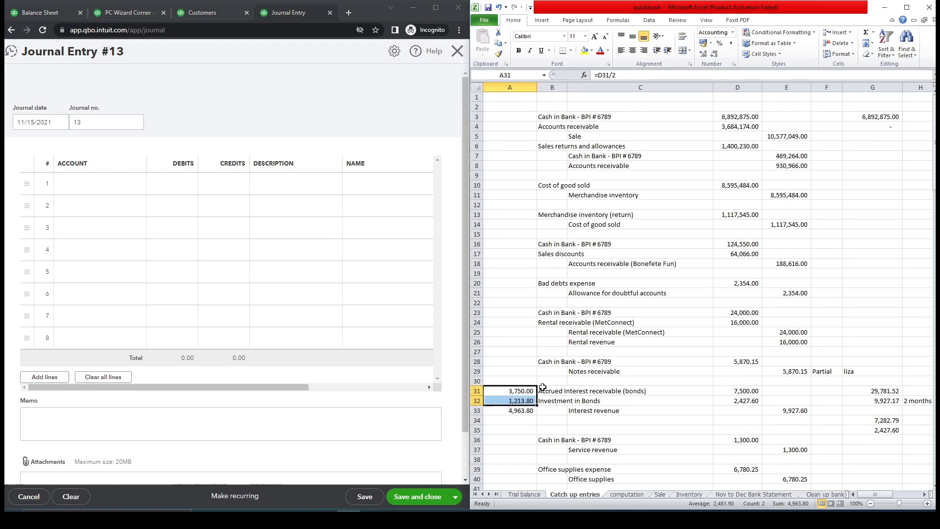
{"action": "left_click", "coordinate": [547, 390]}
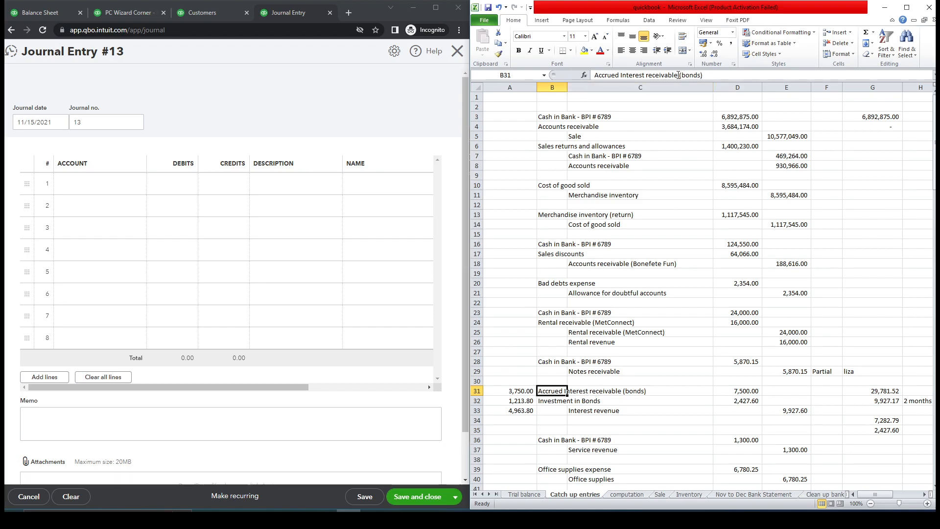
{"action": "left_click_drag", "start_coordinate": [679, 75], "coordinate": [594, 75]}
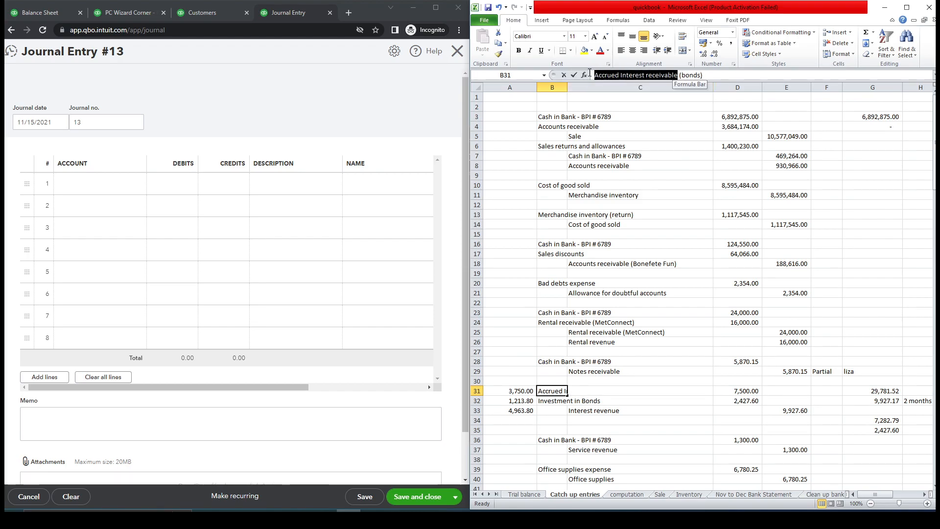
{"action": "left_click", "coordinate": [126, 185]}
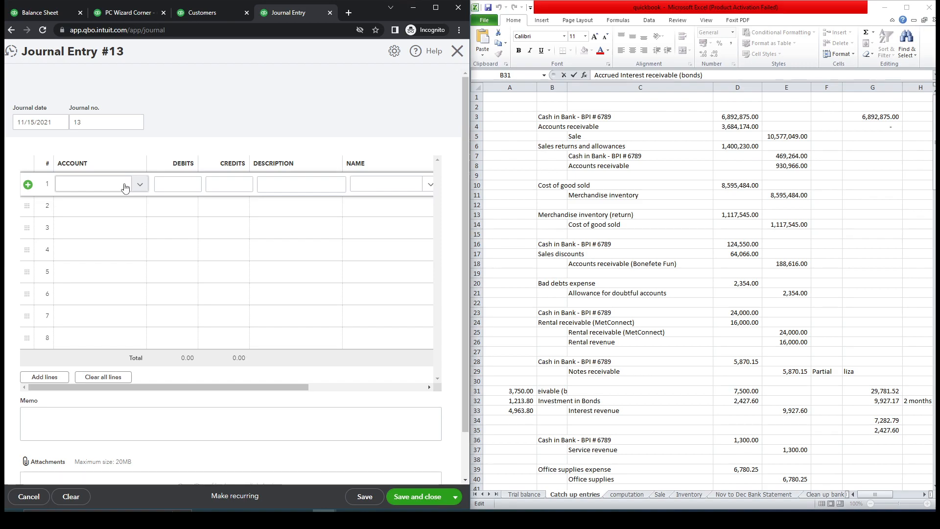
{"action": "key", "text": "ctrl+v"}
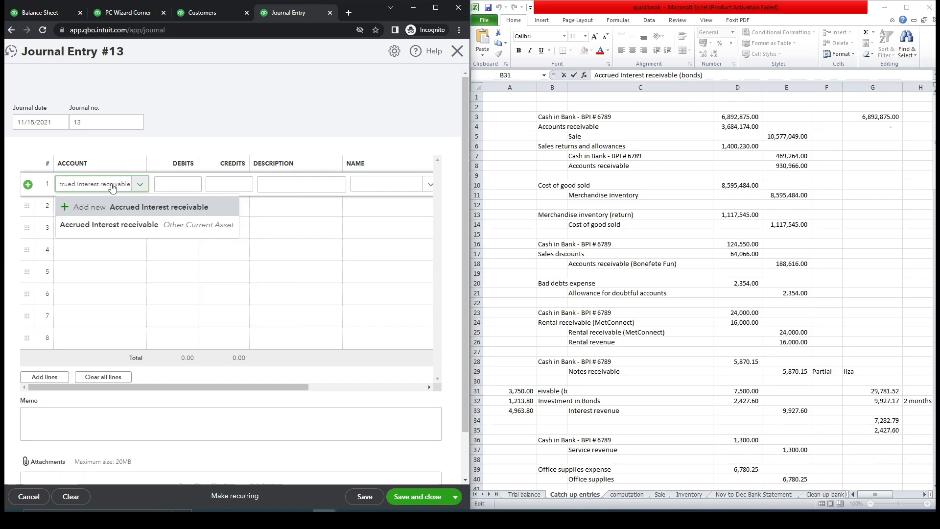
{"action": "left_click", "coordinate": [117, 227]}
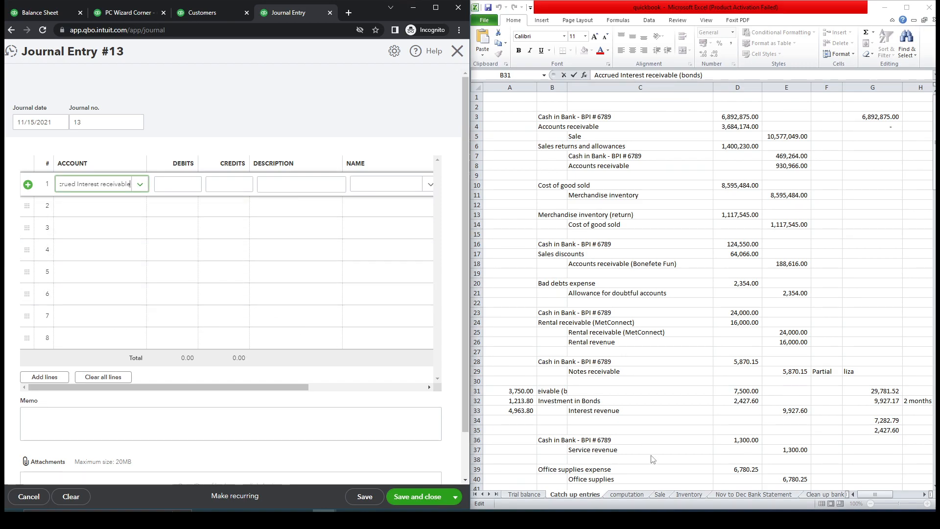
{"action": "left_click", "coordinate": [517, 391]}
{"action": "key", "text": "ctrl+c"}
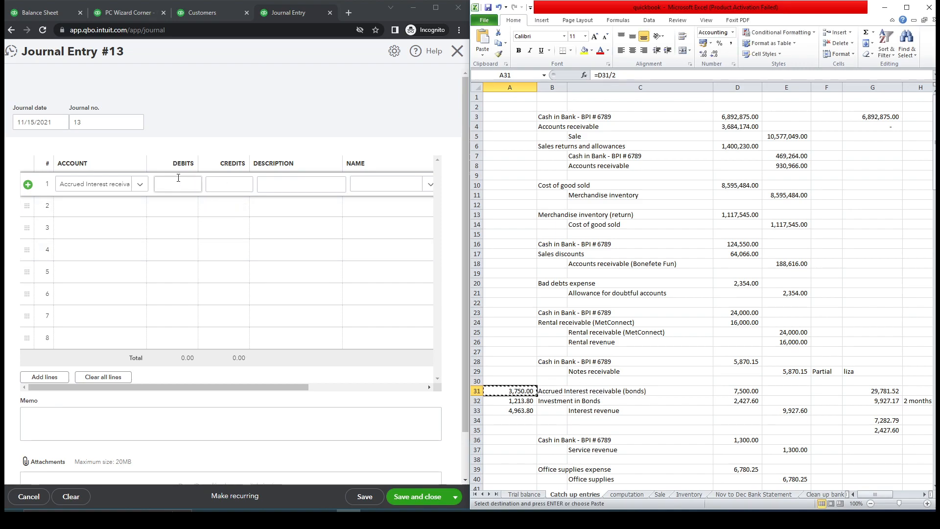
{"action": "left_click", "coordinate": [178, 184]}
{"action": "key", "text": "ctrl+v"}
Step: Fill journal line 2 from worksheet row 32 with the existing Investment in Bonds account and a debit of 1,213.80
{"action": "left_click", "coordinate": [551, 401]}
{"action": "key", "text": "ctrl+c"}
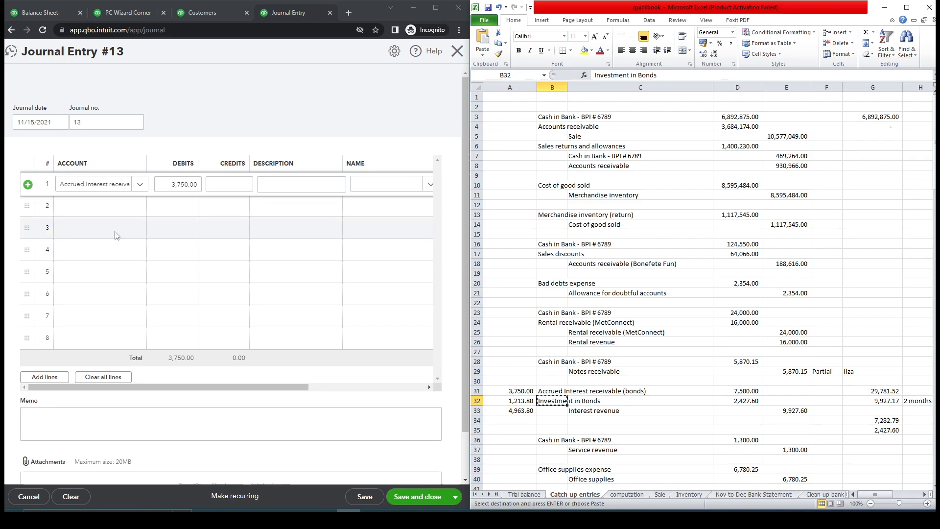
{"action": "left_click", "coordinate": [107, 206]}
{"action": "key", "text": "ctrl+v"}
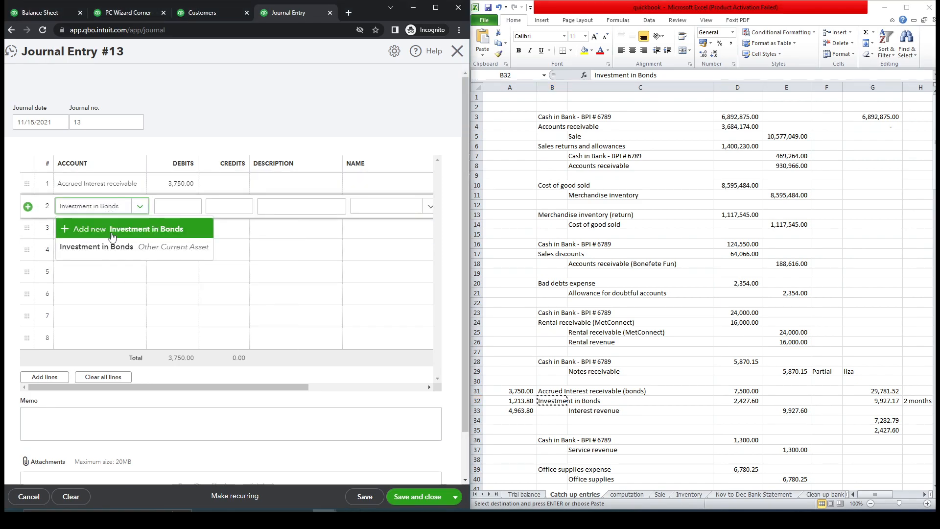
{"action": "left_click", "coordinate": [113, 249]}
{"action": "left_click", "coordinate": [519, 400]}
{"action": "key", "text": "ctrl+c"}
{"action": "left_click", "coordinate": [179, 206]}
{"action": "key", "text": "ctrl+v"}
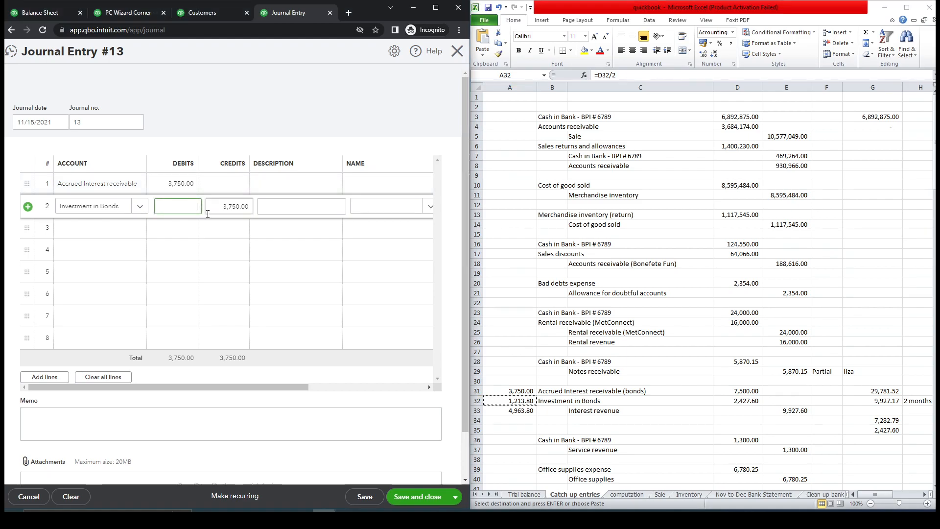
Step: Begin adding a new account named "interest revenue" for journal line 3
{"action": "left_click", "coordinate": [586, 411]}
{"action": "left_click", "coordinate": [109, 237]}
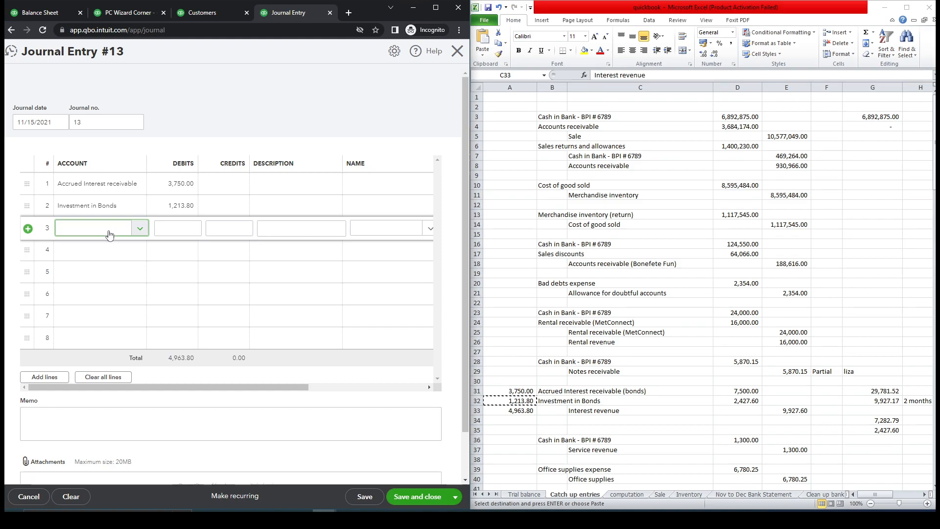
{"action": "type", "text": "interest"}
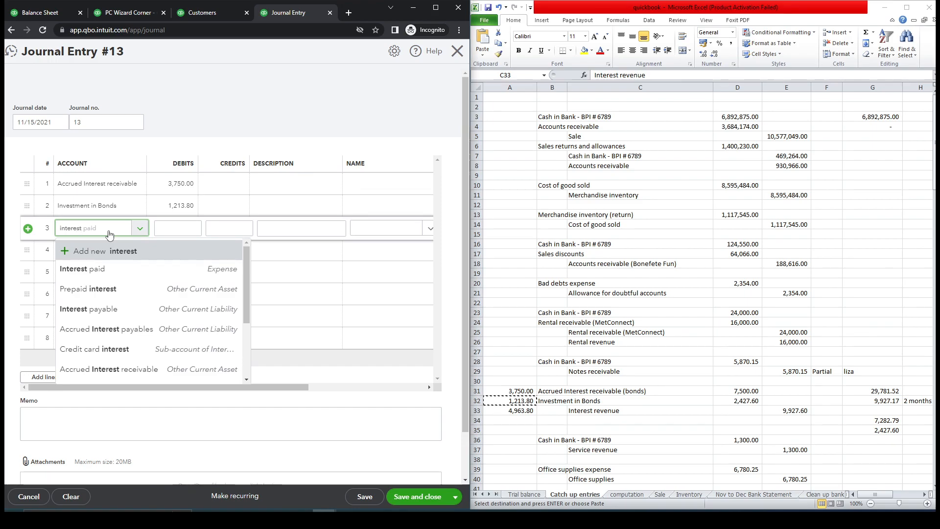
{"action": "type", "text": " reven"}
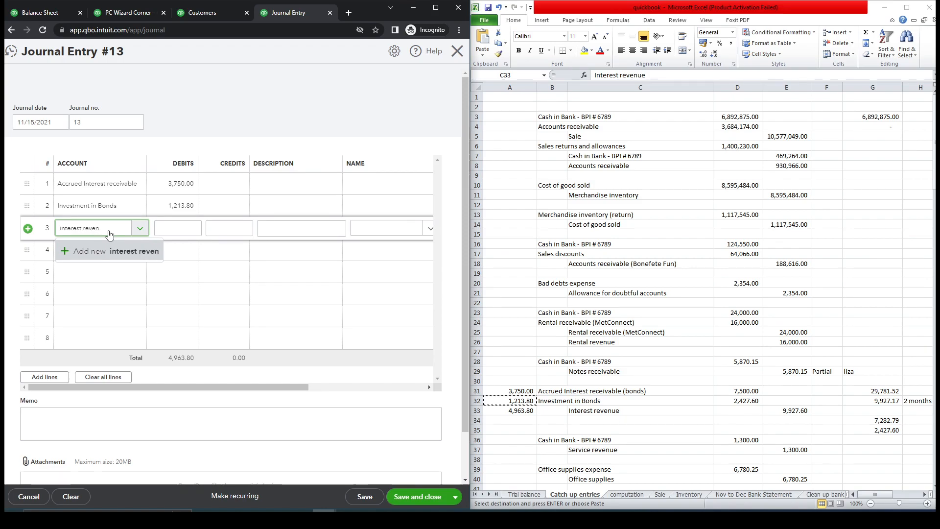
{"action": "type", "text": "ue"}
{"action": "left_click", "coordinate": [123, 253]}
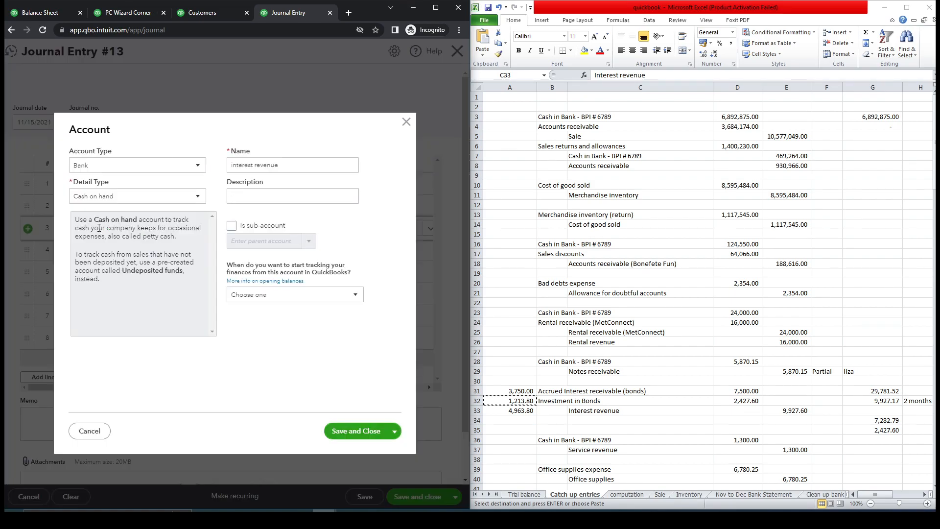
Step: Set the new account's type to Other Income and its detail type to Interest Earned
{"action": "left_click", "coordinate": [202, 167]}
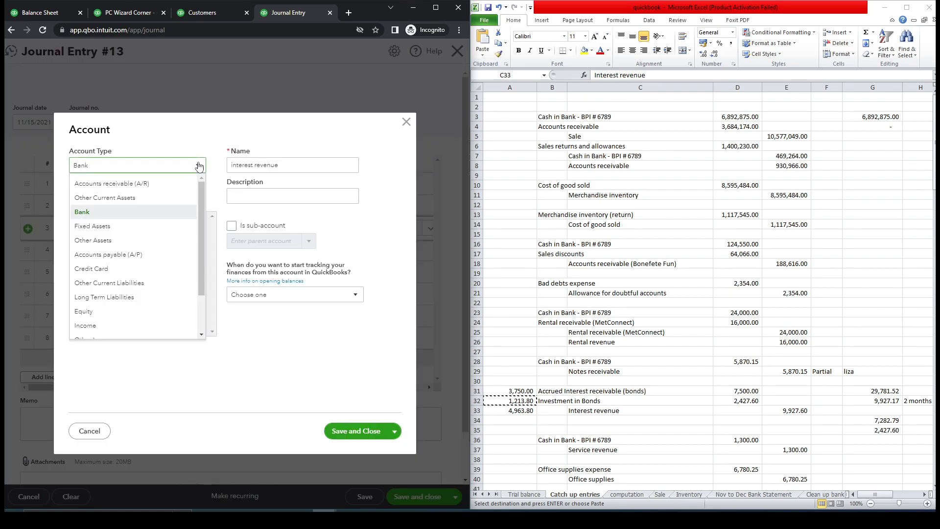
{"action": "left_click_drag", "start_coordinate": [203, 205], "coordinate": [203, 254]}
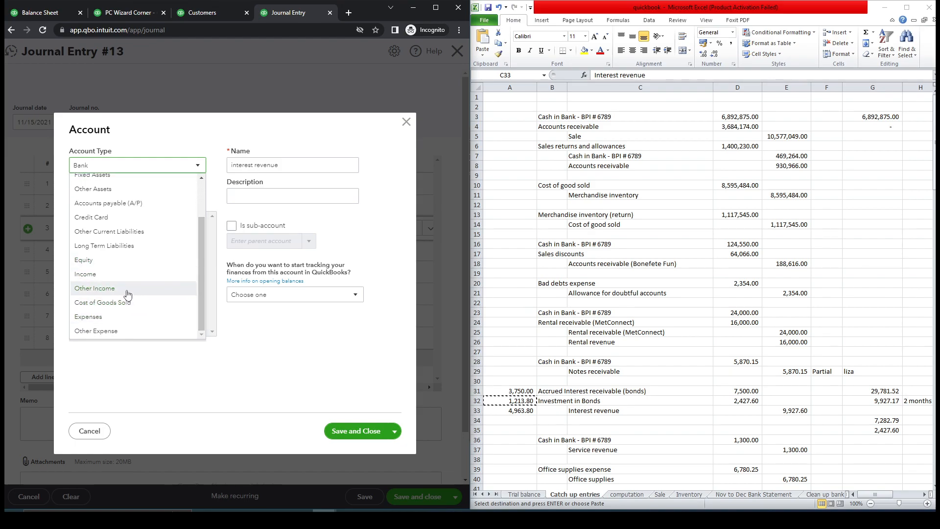
{"action": "left_click", "coordinate": [149, 288]}
{"action": "left_click", "coordinate": [197, 201]}
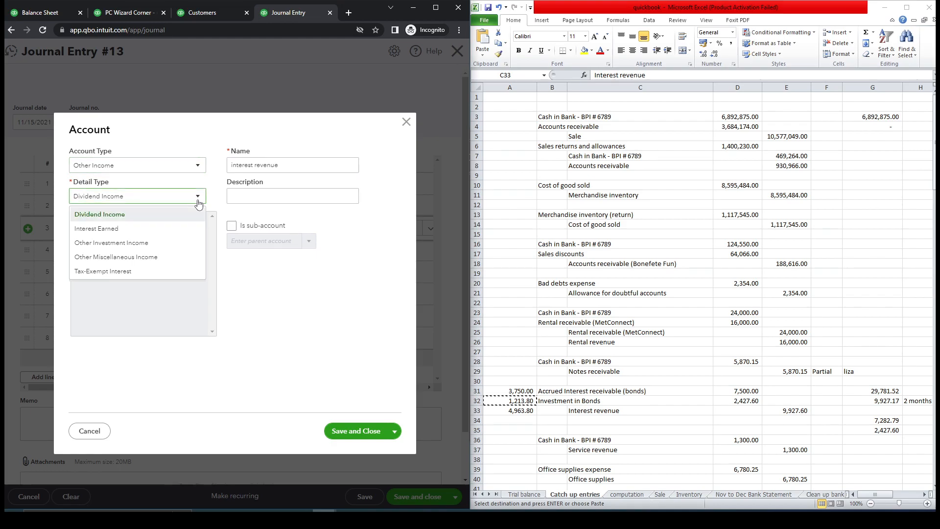
{"action": "left_click", "coordinate": [174, 230]}
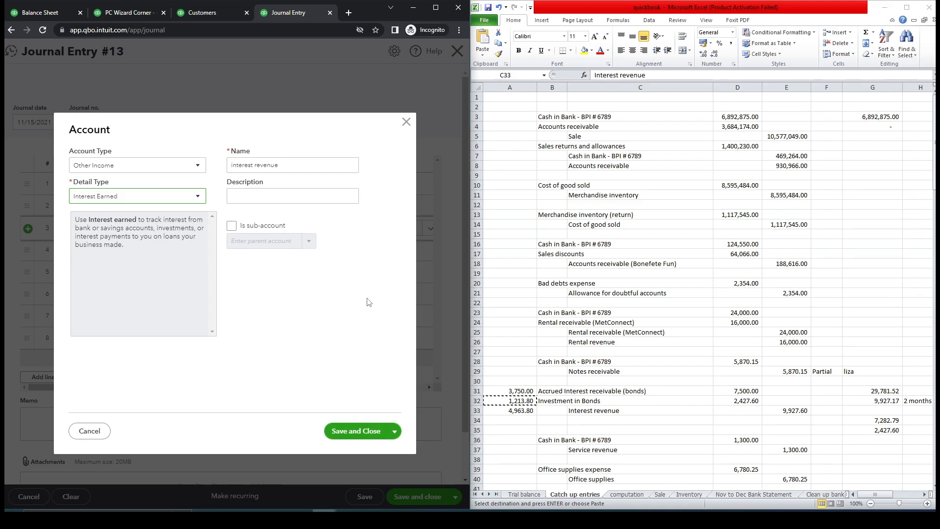
Step: Change the new account's detail type to Other Investment Income and save the account
{"action": "left_click", "coordinate": [198, 201]}
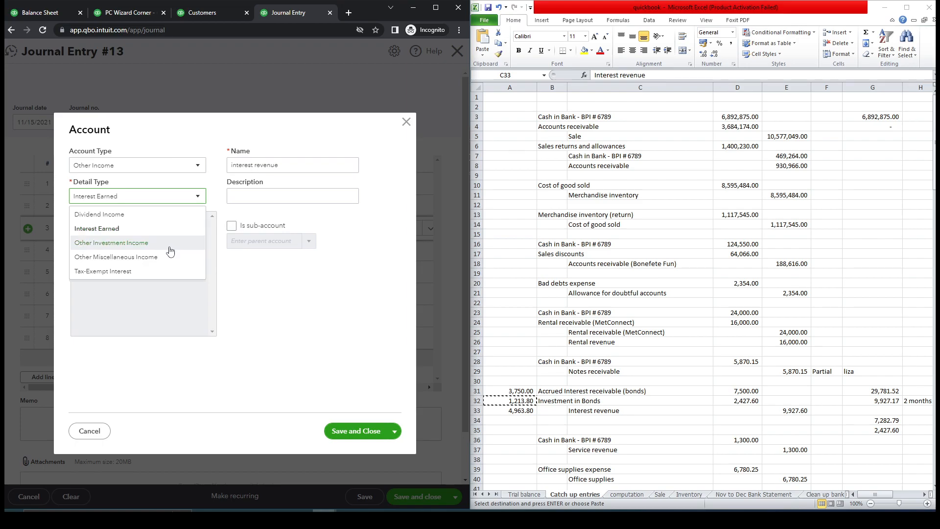
{"action": "double_click", "coordinate": [151, 250]}
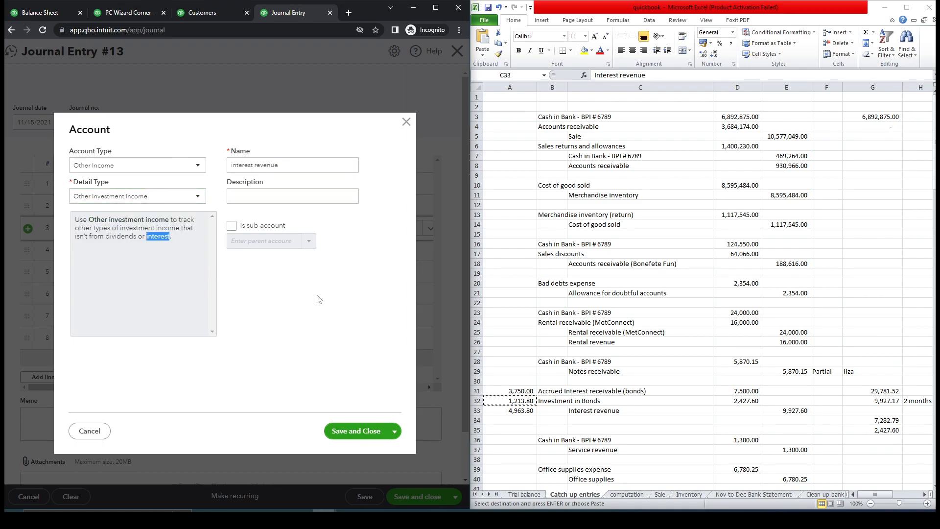
{"action": "left_click", "coordinate": [329, 300]}
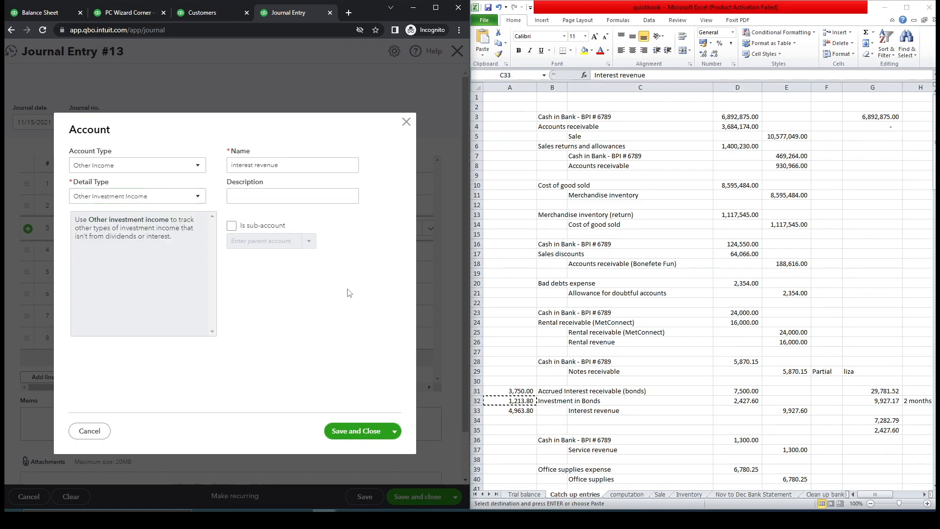
{"action": "left_click", "coordinate": [364, 431]}
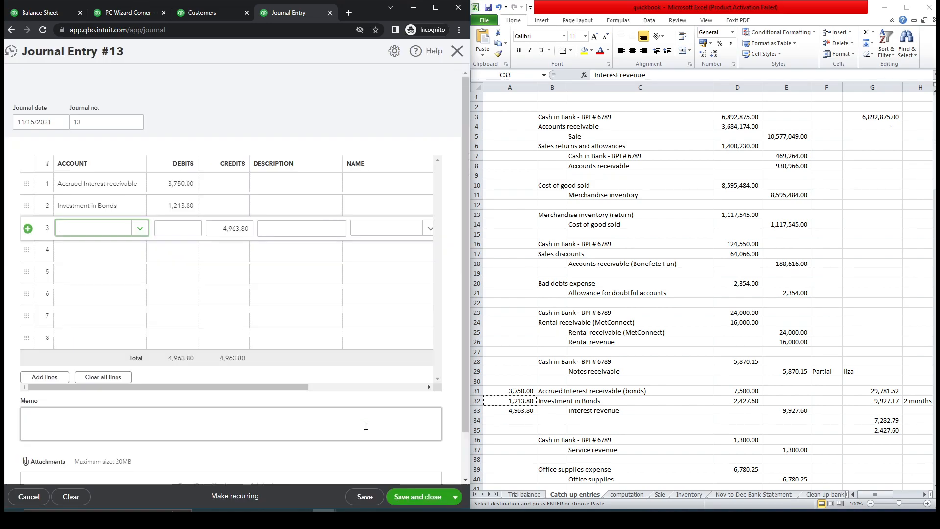
Step: Finish journal line 3 with the interest revenue account, then save the entry and open a new one
{"action": "left_click", "coordinate": [327, 296]}
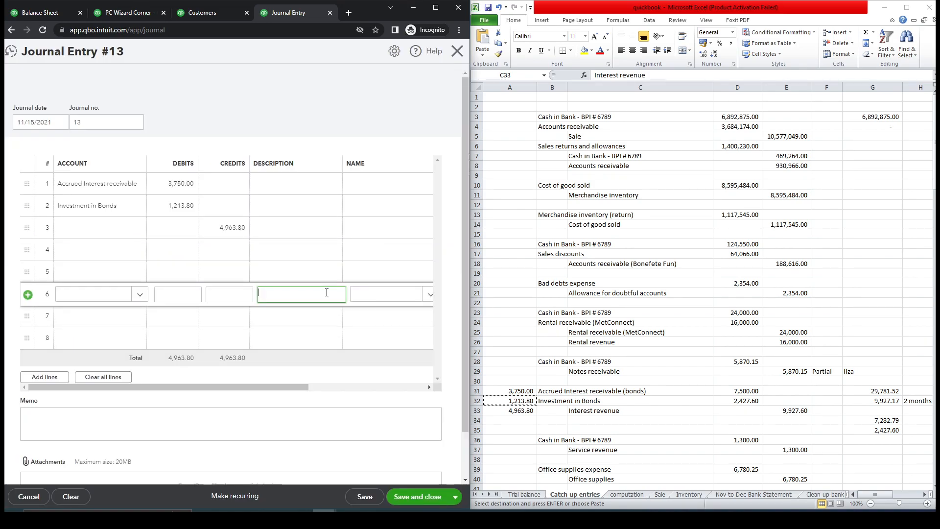
{"action": "left_click", "coordinate": [123, 237]}
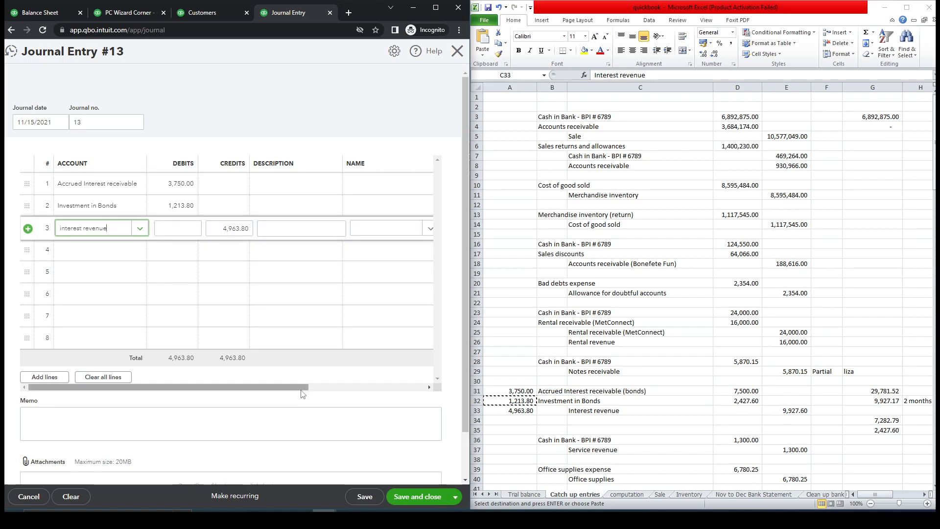
{"action": "left_click", "coordinate": [269, 228]}
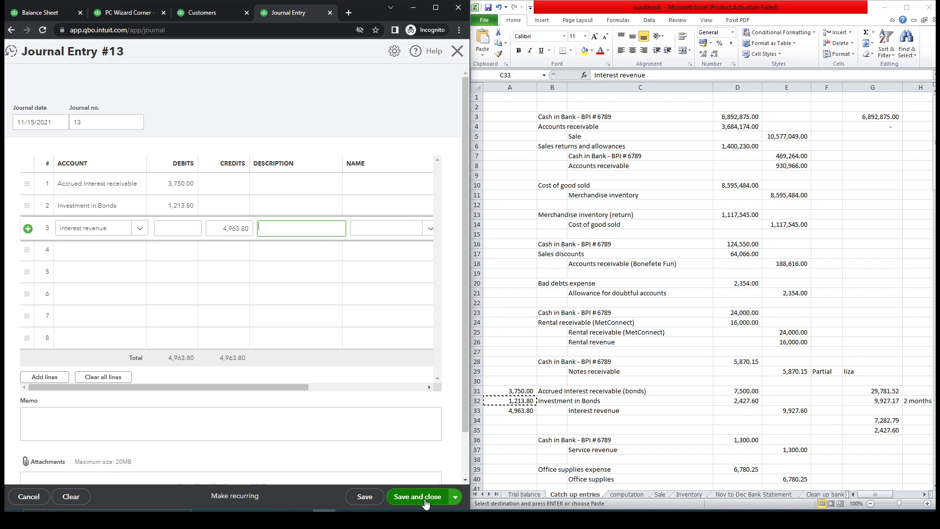
{"action": "left_click", "coordinate": [457, 499]}
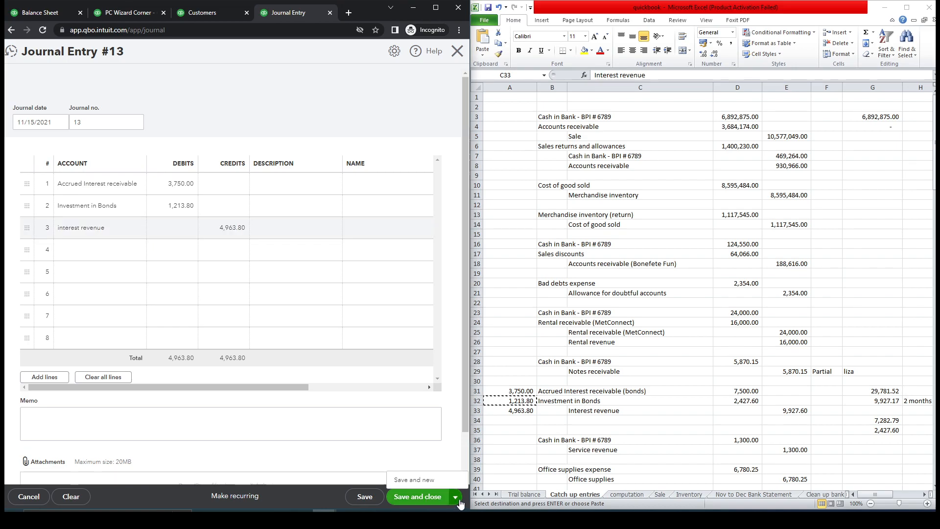
{"action": "left_click", "coordinate": [414, 480]}
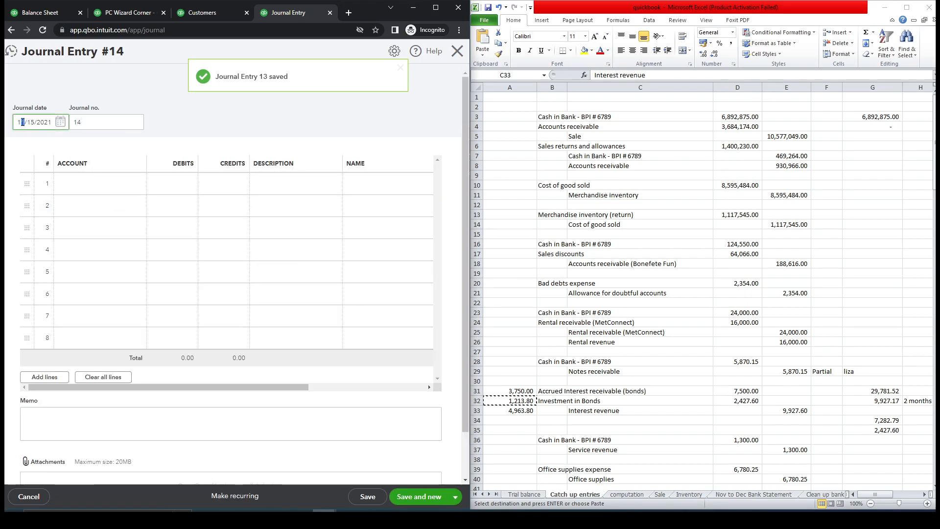
Step: Date journal entry 14 as 12/15/2021 and assign the Accrued Interest receivable account to line 1
{"action": "type", "text": "2"}
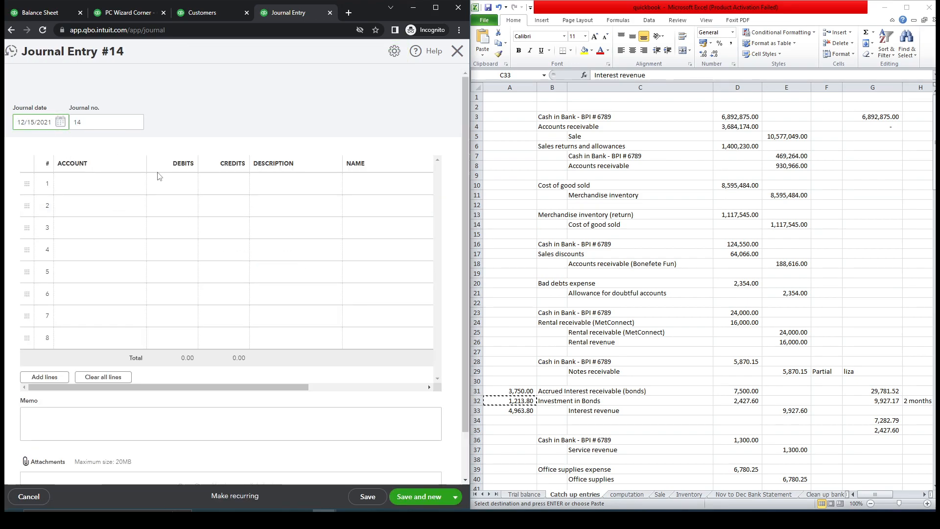
{"action": "left_click", "coordinate": [118, 184]}
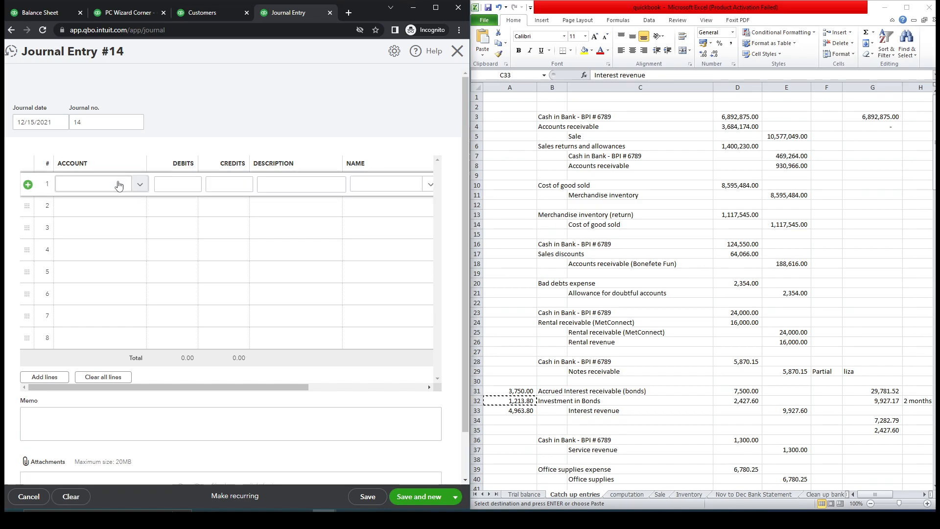
{"action": "left_click", "coordinate": [558, 391]}
{"action": "key", "text": "ctrl+c"}
{"action": "left_click", "coordinate": [112, 184]}
{"action": "key", "text": "ctrl+v"}
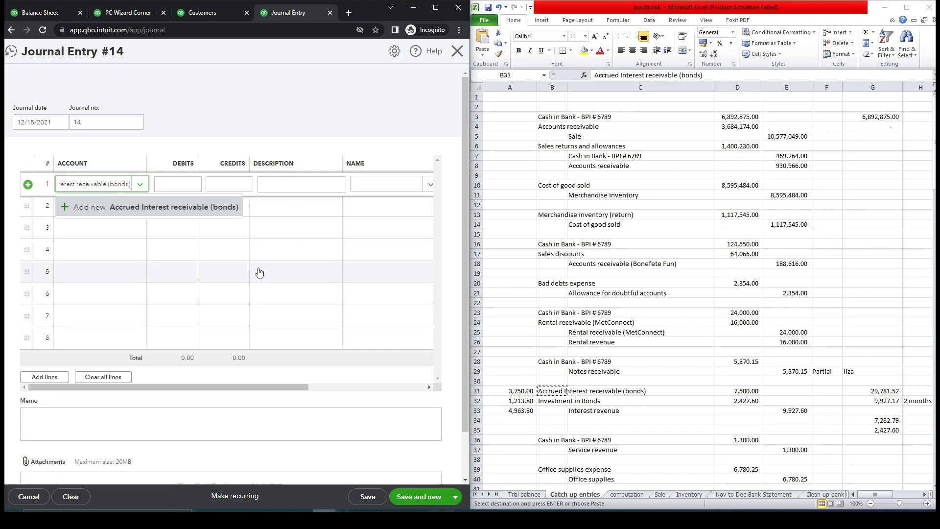
{"action": "key", "text": "BackSpace"}
{"action": "key", "text": "BackSpace"}
{"action": "key", "text": "BackSpace"}
{"action": "key", "text": "BackSpace"}
{"action": "key", "text": "BackSpace"}
{"action": "key", "text": "BackSpace"}
{"action": "key", "text": "BackSpace"}
{"action": "key", "text": "BackSpace"}
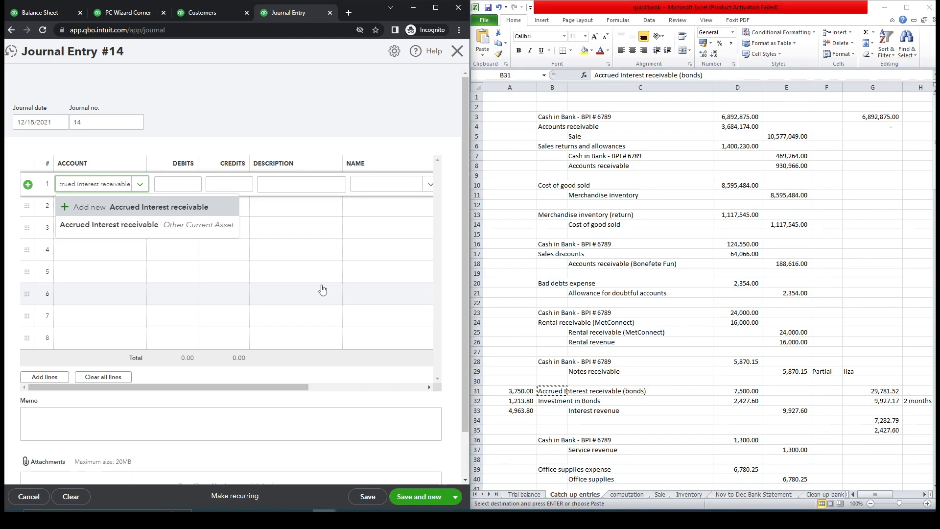
{"action": "left_click", "coordinate": [131, 230]}
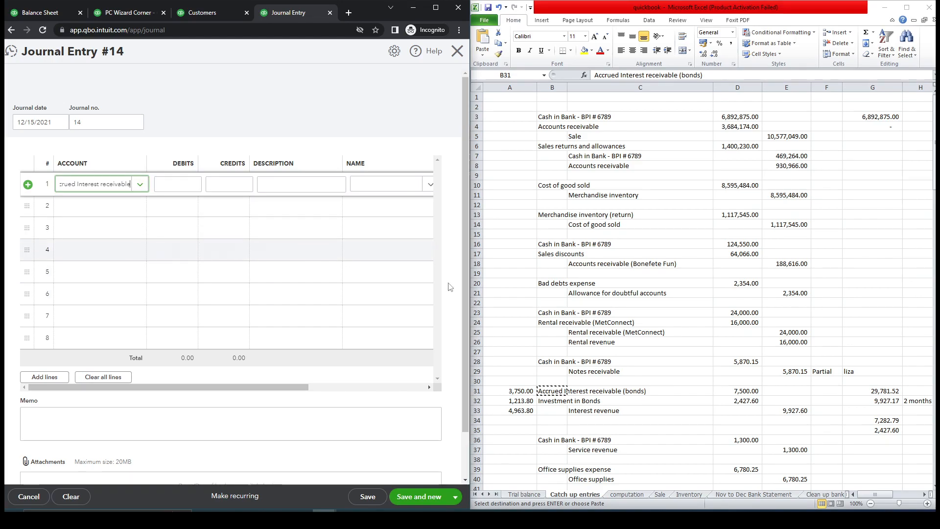
Step: Copy the 3,750.00 amount from the worksheet into line 1 as a debit
{"action": "left_click", "coordinate": [519, 391]}
{"action": "left_click", "coordinate": [178, 184]}
{"action": "key", "text": "ctrl+v"}
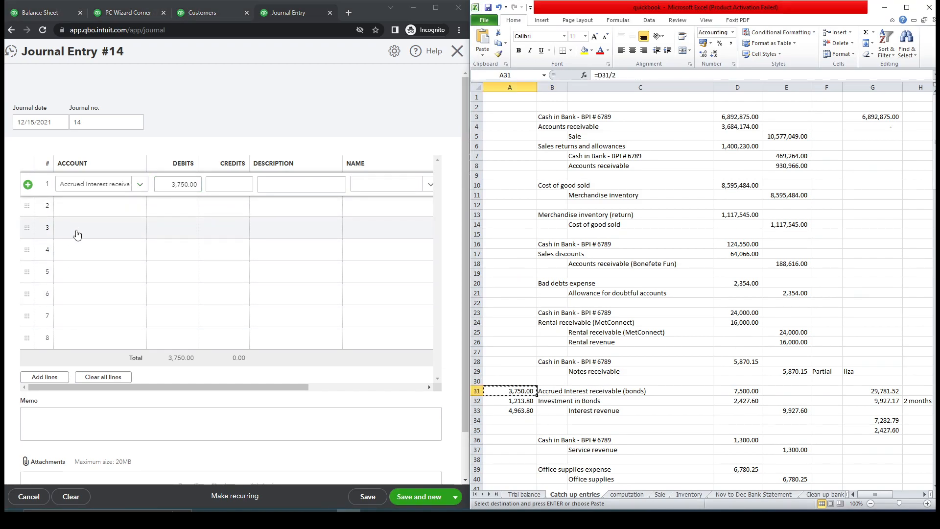
Step: Fill line 2 with the Investment in Bonds account and the worksheet's 1,213.80 as a debit
{"action": "left_click", "coordinate": [85, 207]}
{"action": "type", "text": "inbrr"}
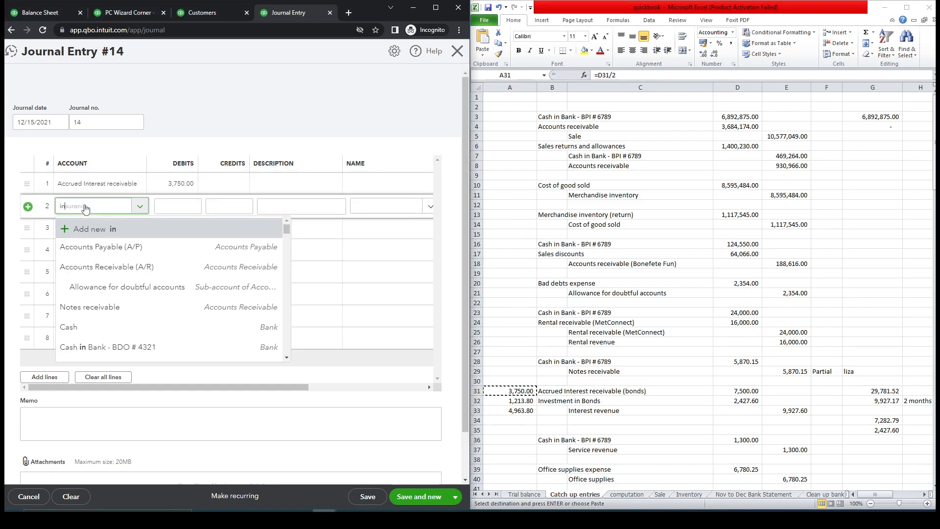
{"action": "key", "text": "BackSpace"}
{"action": "key", "text": "BackSpace"}
{"action": "key", "text": "BackSpace"}
{"action": "type", "text": "v"}
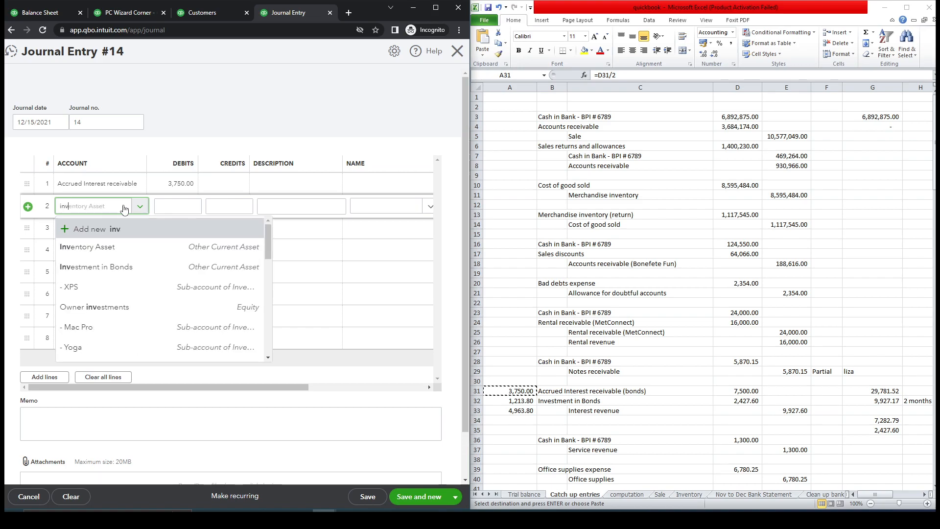
{"action": "left_click", "coordinate": [139, 272]}
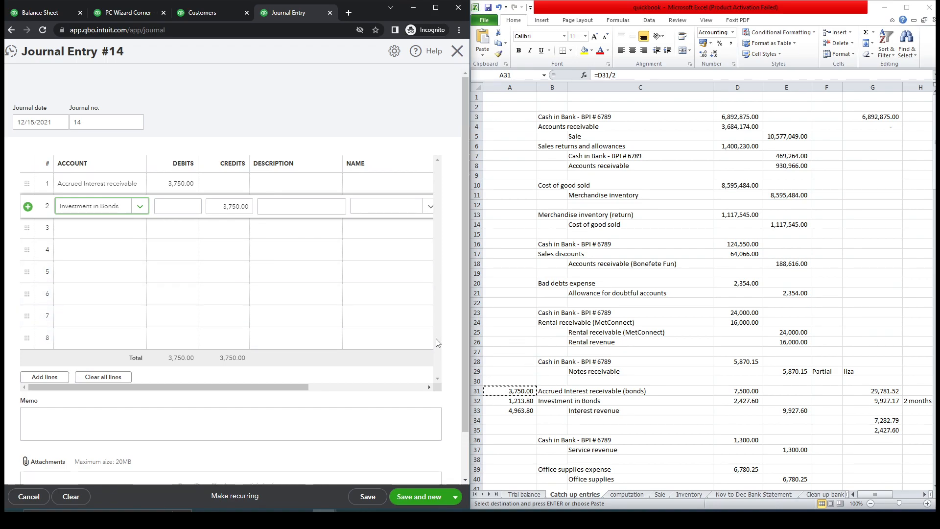
{"action": "left_click", "coordinate": [513, 400]}
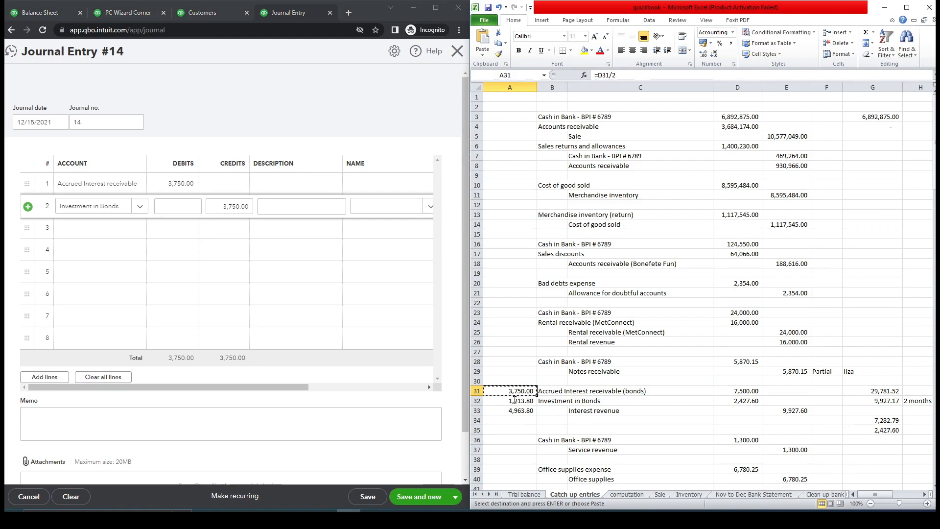
{"action": "key", "text": "ctrl+c"}
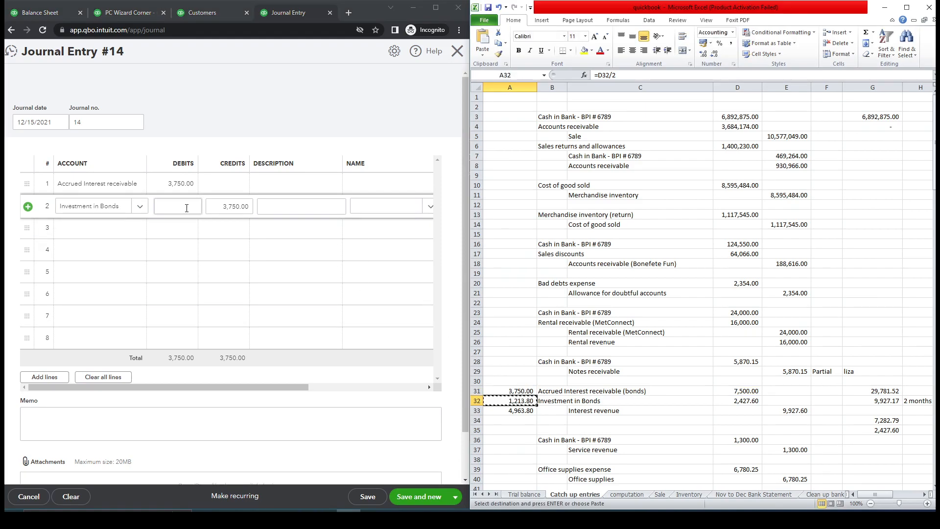
{"action": "left_click", "coordinate": [187, 208]}
{"action": "key", "text": "ctrl+v"}
Step: Credit 4,963.80 to interest revenue on line 3, and save and close the journal entry
{"action": "left_click", "coordinate": [100, 236]}
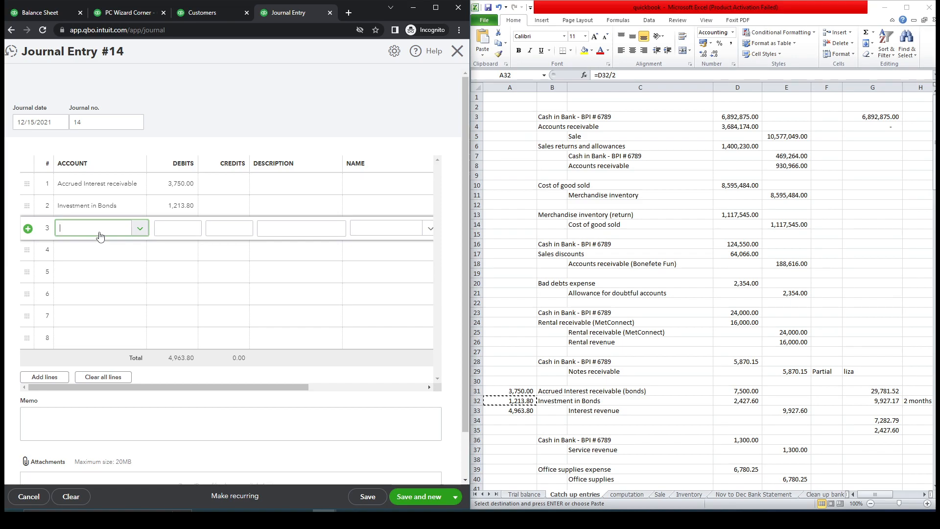
{"action": "type", "text": "inter"}
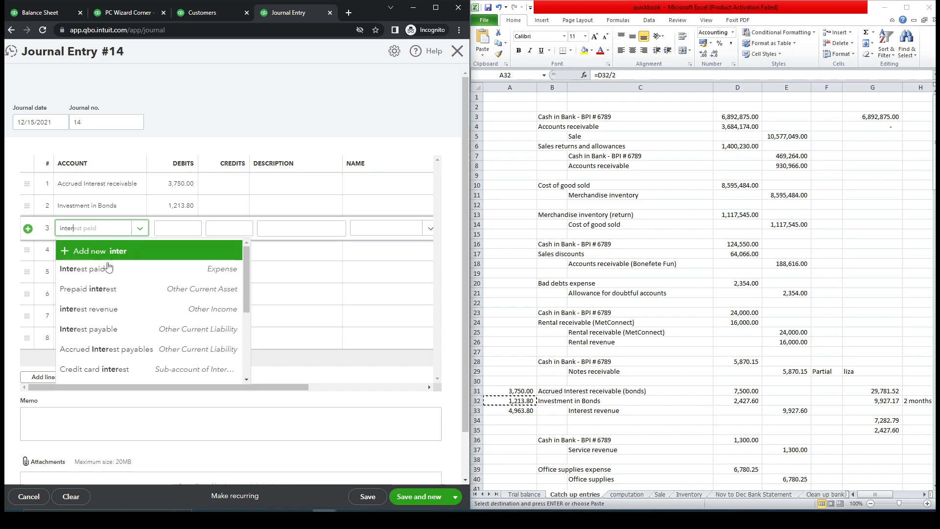
{"action": "left_click", "coordinate": [137, 309]}
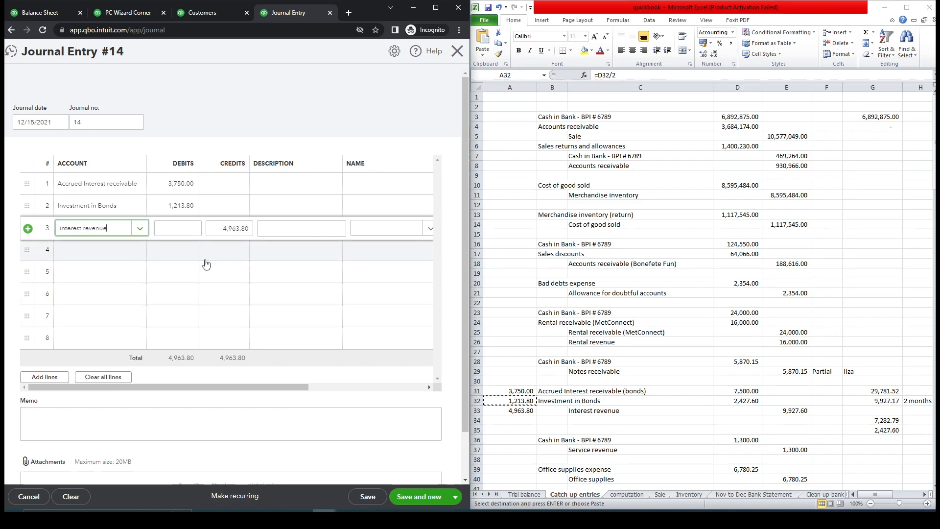
{"action": "left_click", "coordinate": [454, 272]}
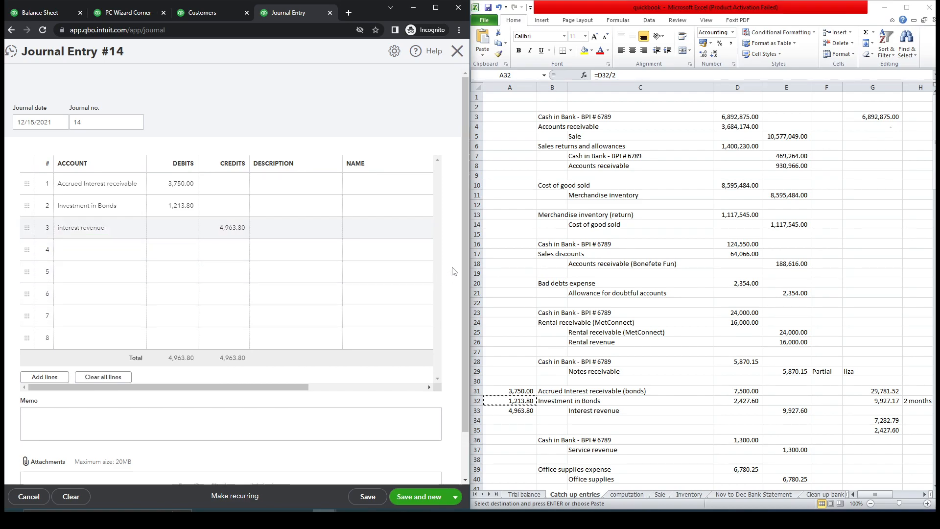
{"action": "left_click", "coordinate": [454, 497]}
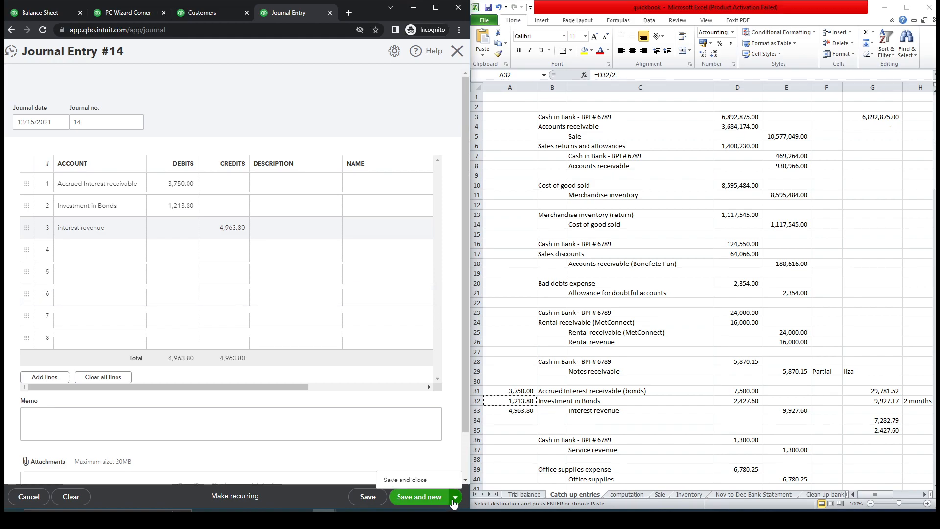
{"action": "left_click", "coordinate": [415, 482]}
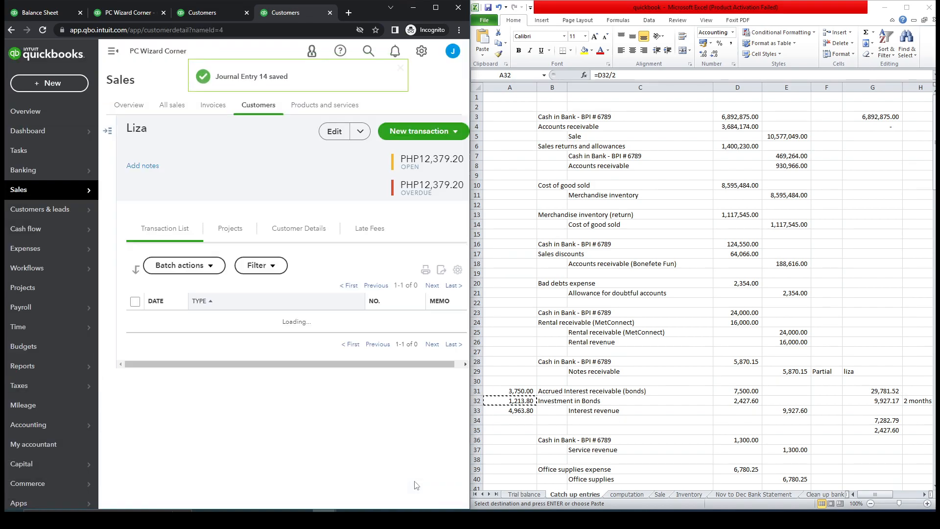
Step: Reload the October to December 2021 Profit and Loss report and examine interest revenue under Other Income for November and December
{"action": "left_click", "coordinate": [130, 13]}
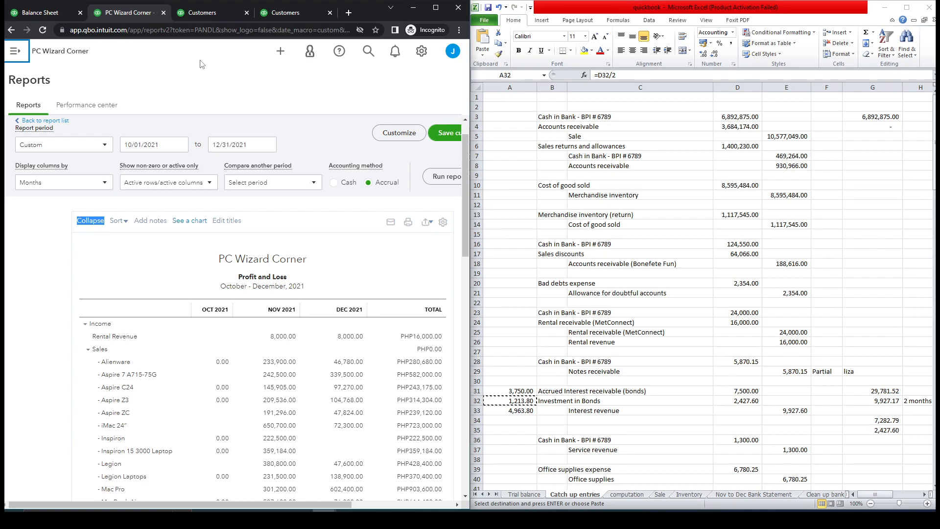
{"action": "left_click", "coordinate": [42, 30]}
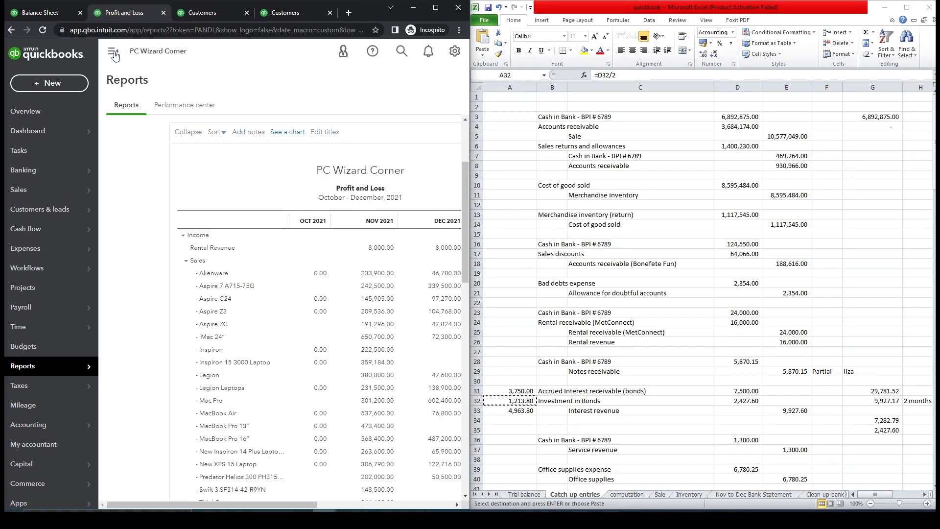
{"action": "left_click", "coordinate": [113, 53]}
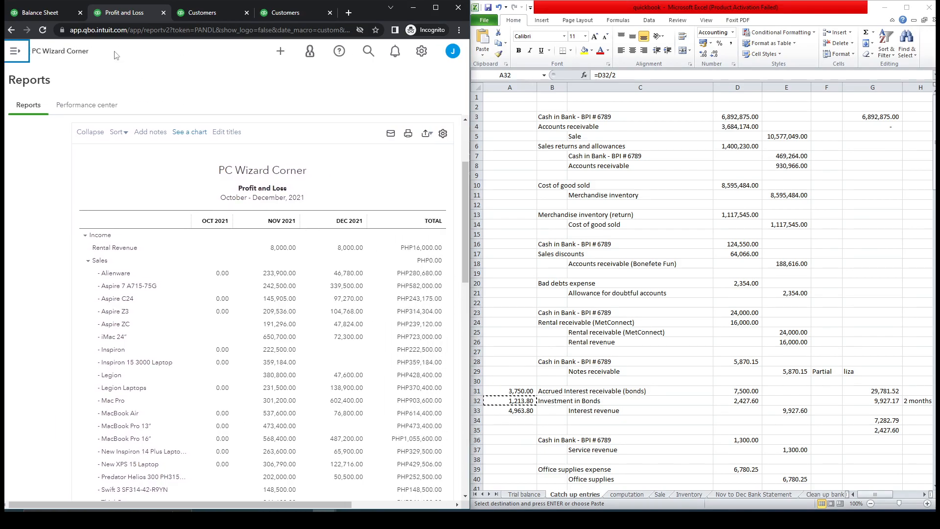
{"action": "left_click_drag", "start_coordinate": [465, 175], "coordinate": [469, 376]}
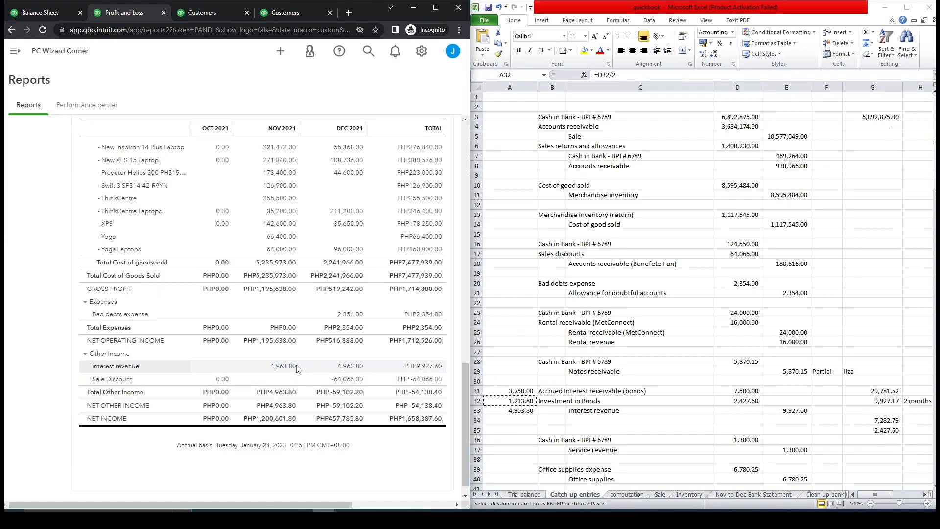
{"action": "left_click_drag", "start_coordinate": [465, 392], "coordinate": [460, 176]}
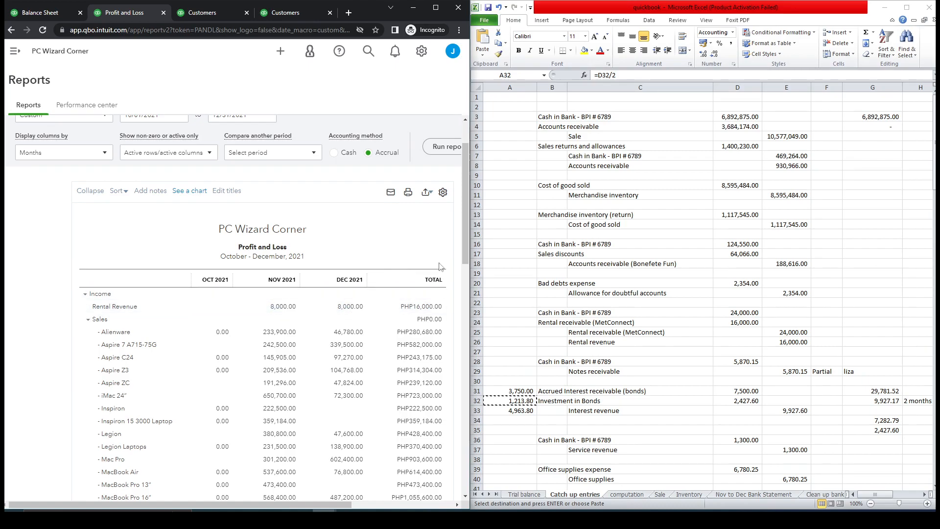
{"action": "scroll", "coordinate": [452, 274], "scroll_direction": "down", "scroll_amount": 3}
{"action": "scroll", "coordinate": [452, 274], "scroll_direction": "down", "scroll_amount": 15}
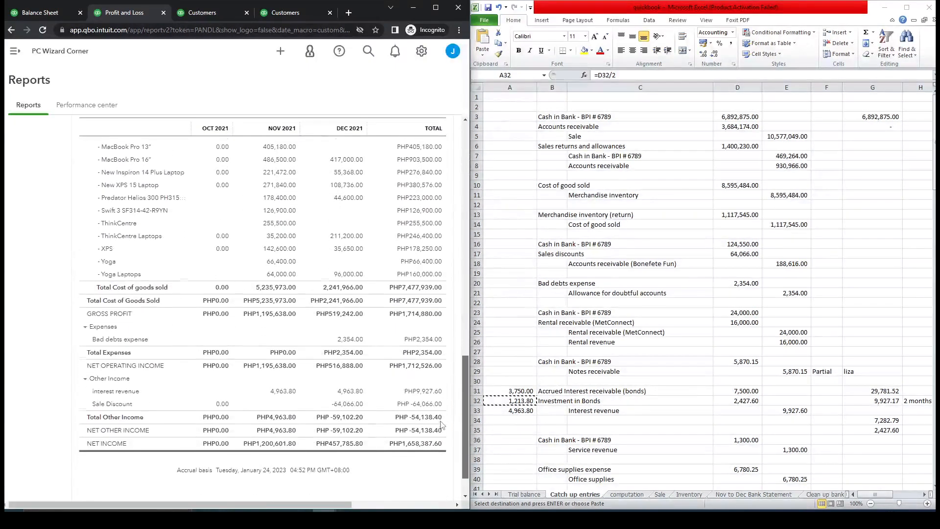
{"action": "left_click_drag", "start_coordinate": [465, 377], "coordinate": [464, 179]}
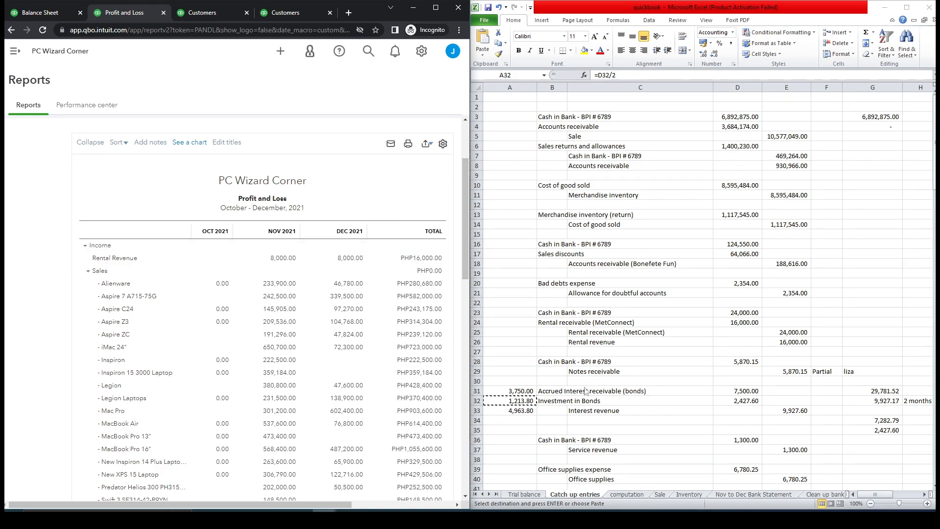
Step: Search the Nov to Dec Bank Statement sheet for the 1300 service revenue deposit and check its date
{"action": "left_click", "coordinate": [557, 443]}
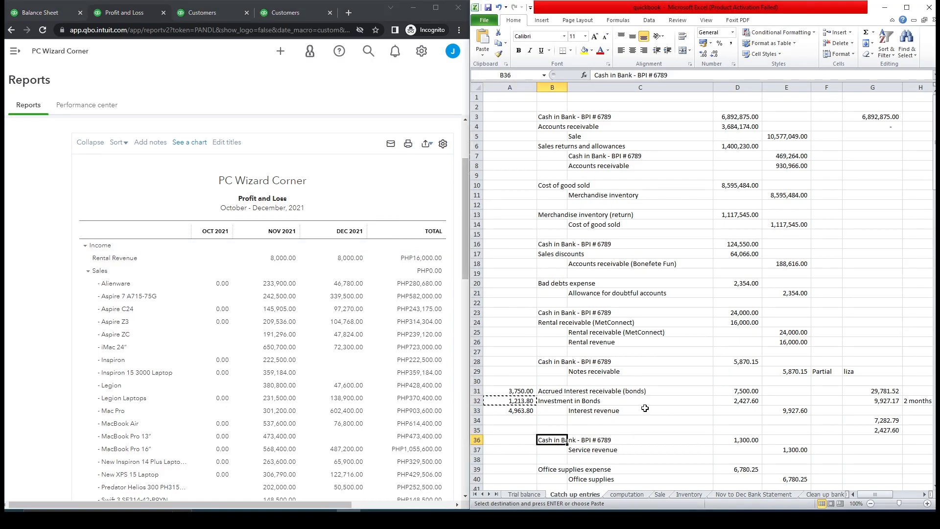
{"action": "left_click", "coordinate": [752, 443]}
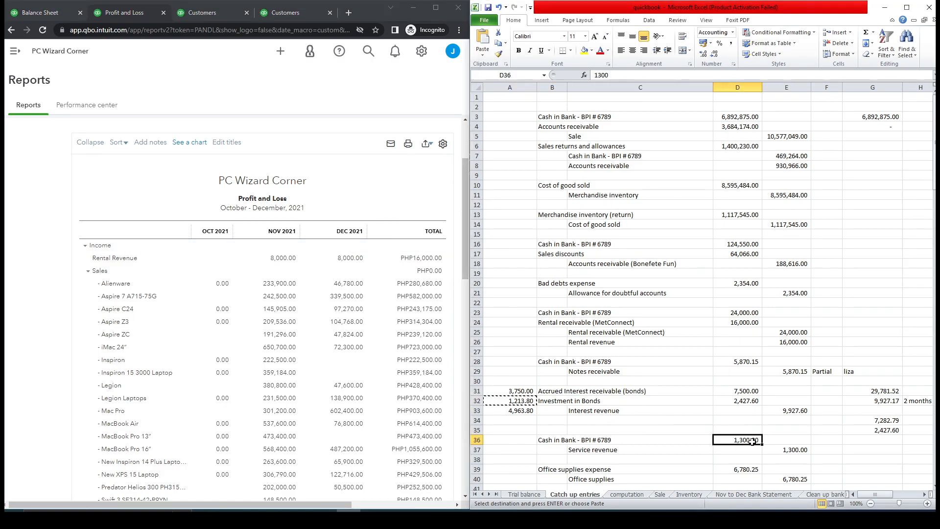
{"action": "double_click", "coordinate": [601, 75]}
{"action": "key", "text": "ctrl+c"}
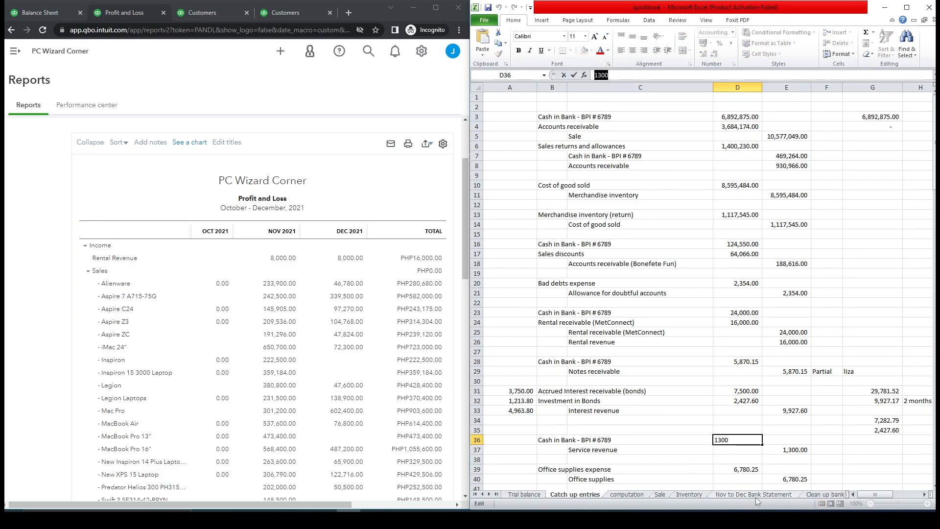
{"action": "left_click", "coordinate": [756, 494]}
{"action": "key", "text": "ctrl+f"}
{"action": "key", "text": "ctrl+v"}
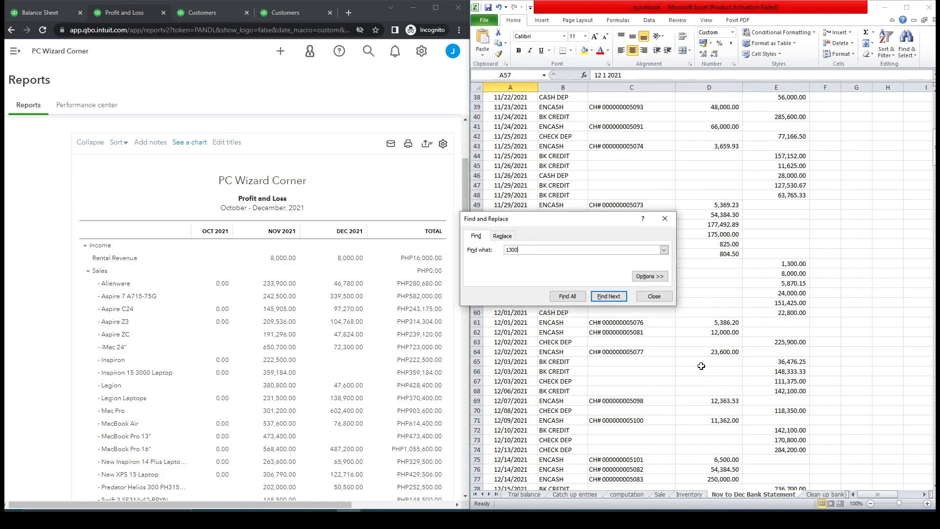
{"action": "left_click", "coordinate": [608, 296]}
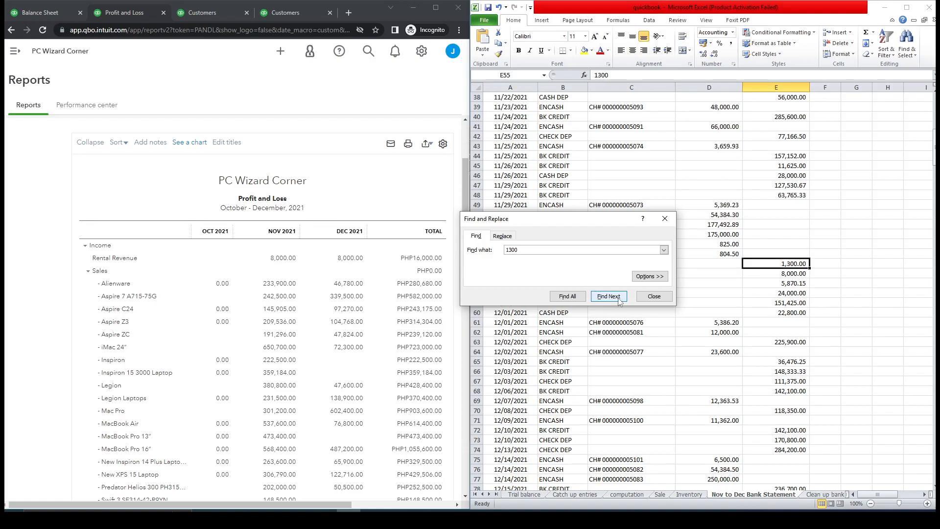
{"action": "left_click", "coordinate": [664, 218]}
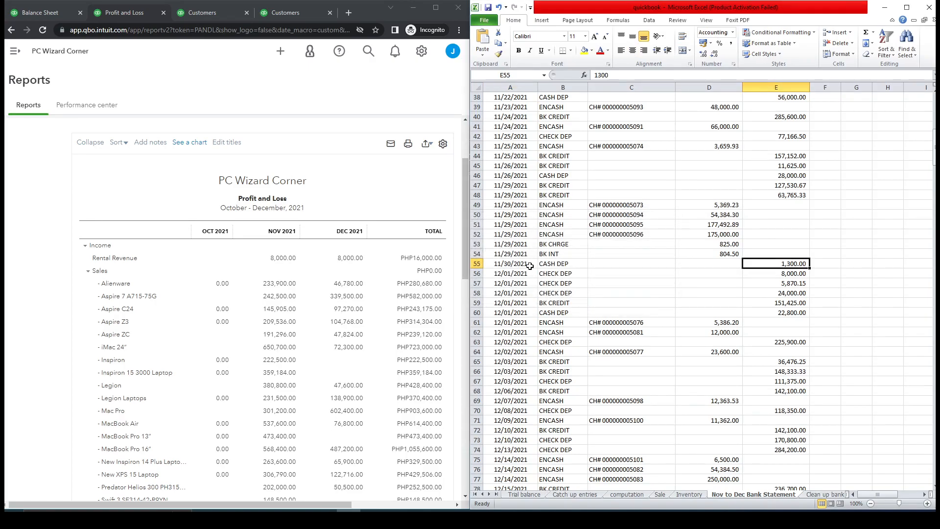
{"action": "left_click", "coordinate": [511, 266]}
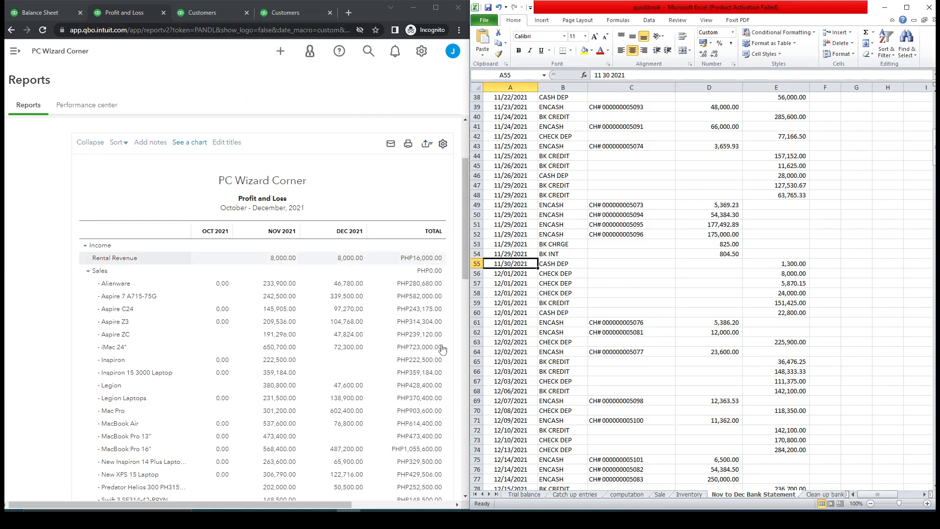
Step: Return to the Catch up entries sheet and review the service revenue entry alongside the income lines in the Profit and Loss report
{"action": "left_click", "coordinate": [567, 495]}
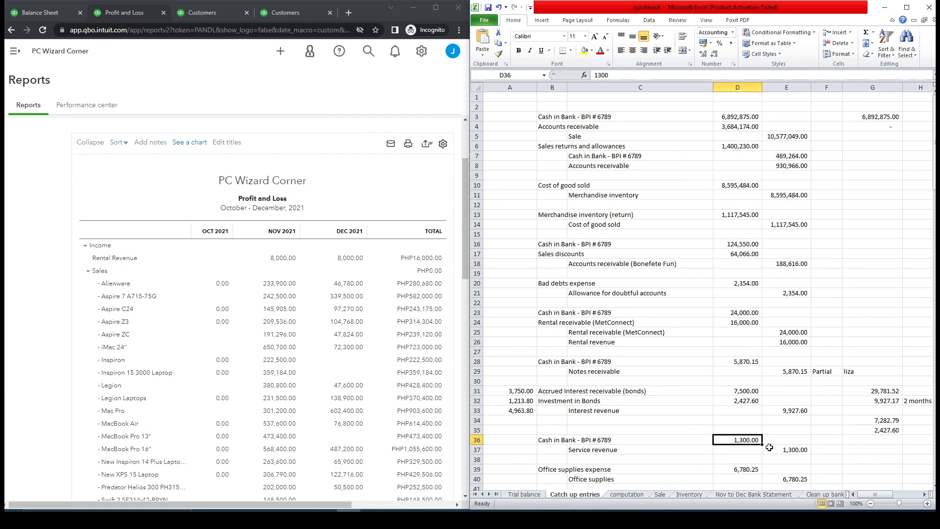
{"action": "left_click_drag", "start_coordinate": [935, 183], "coordinate": [935, 208]}
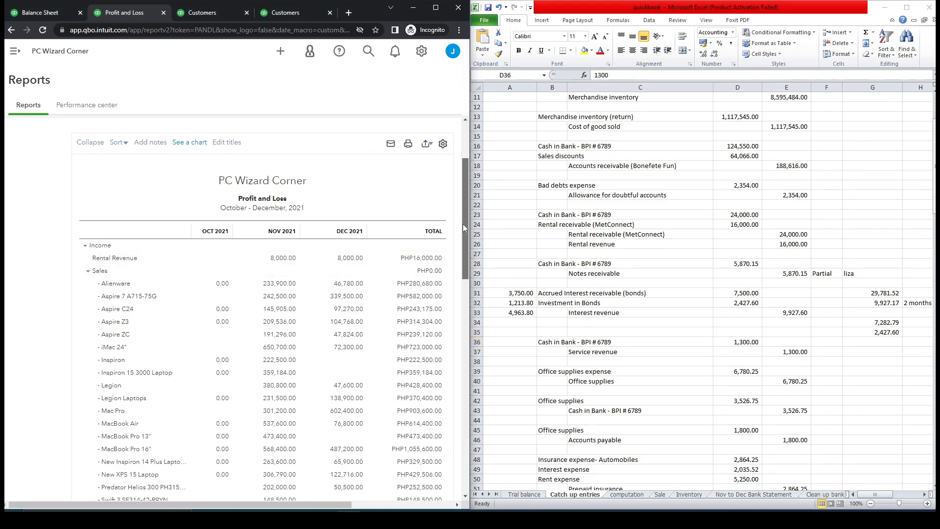
{"action": "left_click_drag", "start_coordinate": [463, 225], "coordinate": [469, 293]}
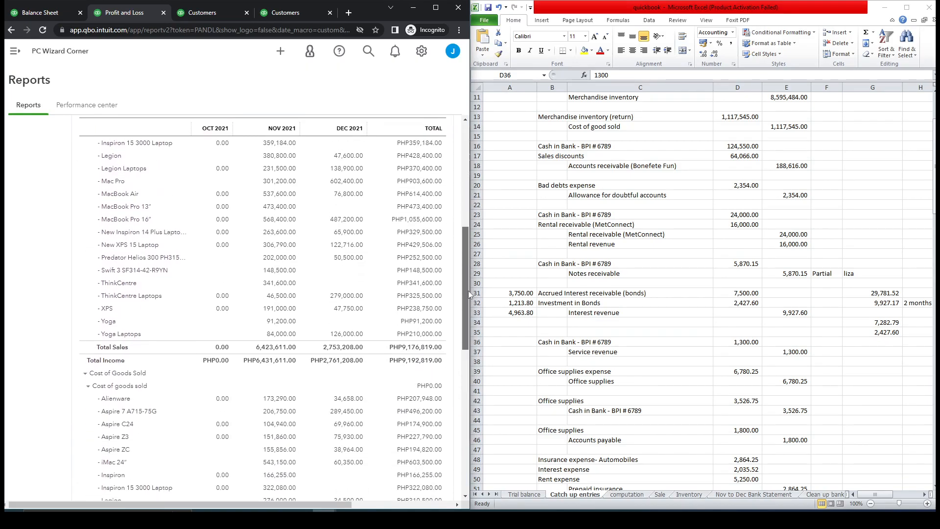
{"action": "left_click_drag", "start_coordinate": [469, 293], "coordinate": [468, 240]}
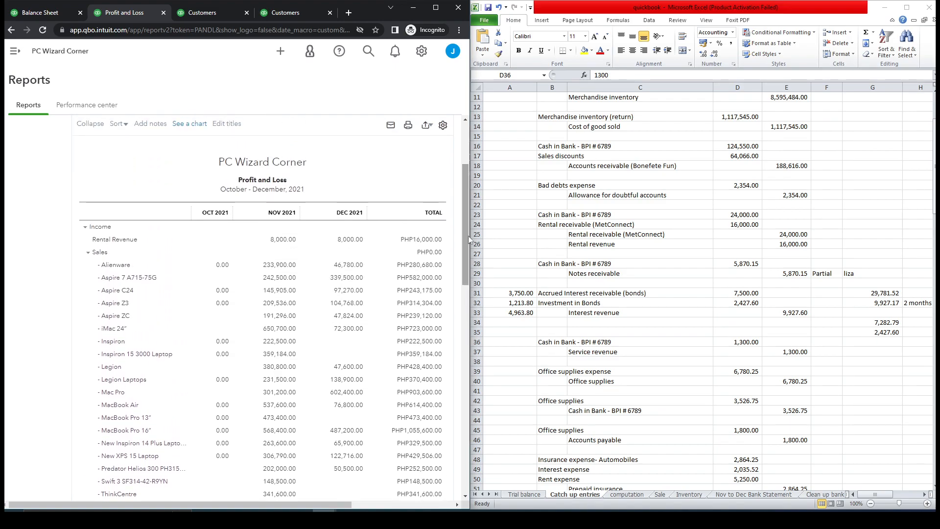
Step: Start a new journal entry dated 11/30/2021, checking the 1,300 deposit date in the Nov to Dec Bank Statement sheet
{"action": "left_click", "coordinate": [295, 16]}
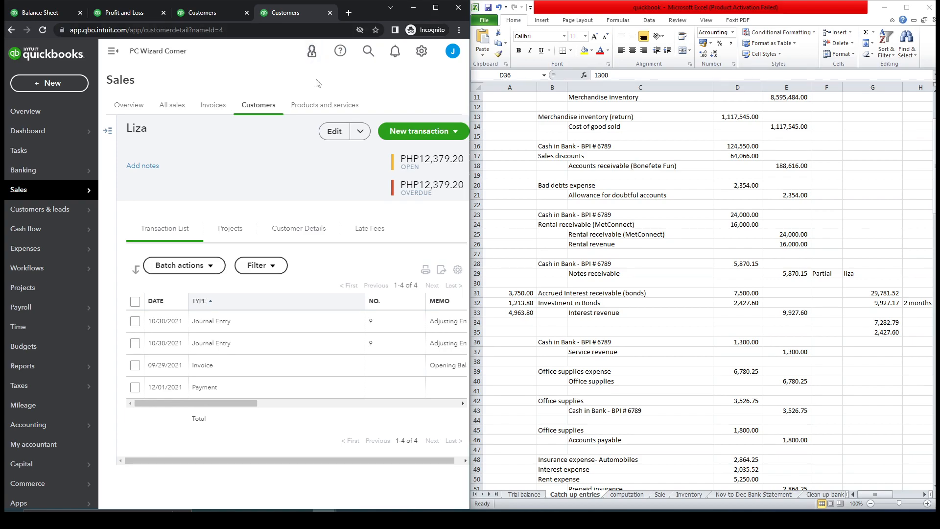
{"action": "left_click", "coordinate": [67, 85]}
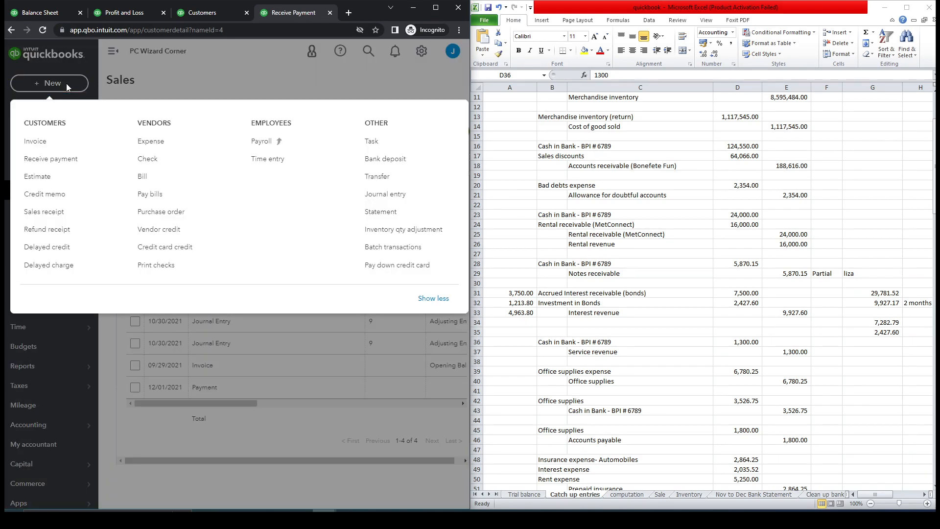
{"action": "left_click", "coordinate": [400, 197]}
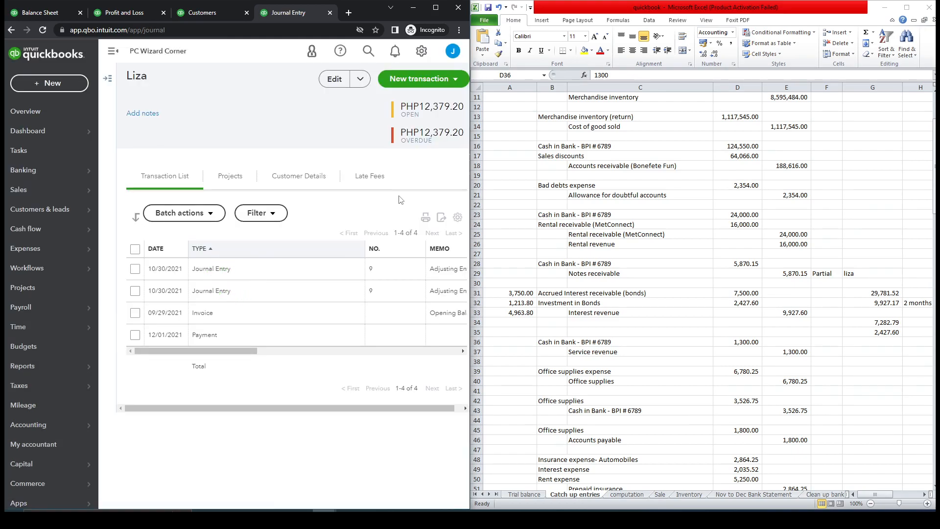
{"action": "left_click", "coordinate": [728, 495]}
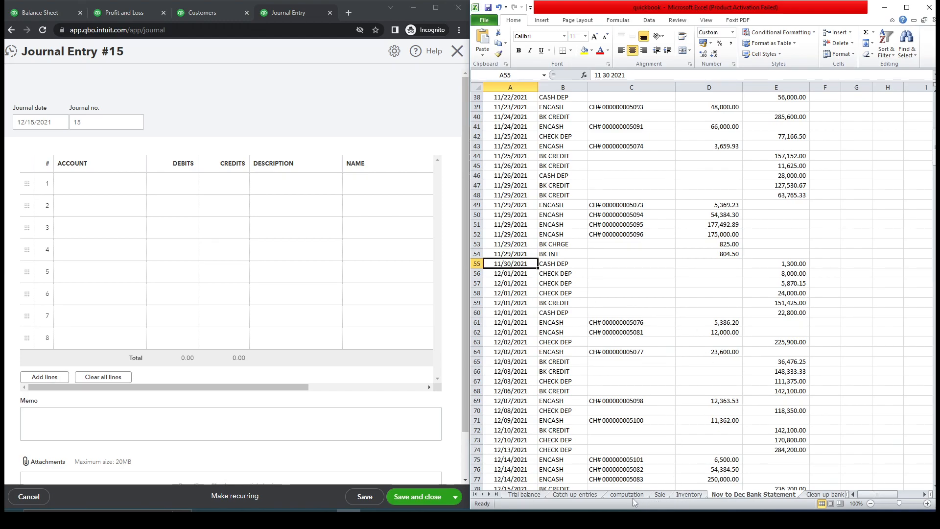
{"action": "left_click", "coordinate": [583, 496]}
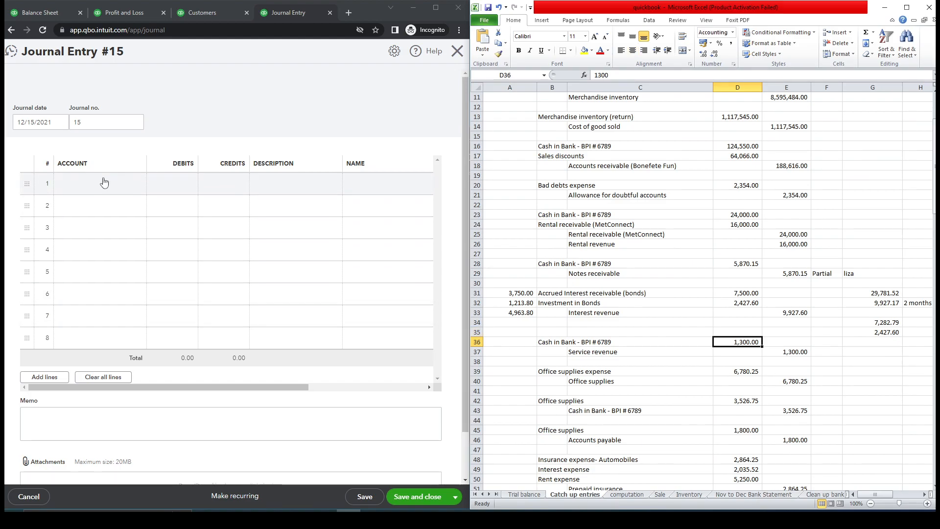
{"action": "double_click", "coordinate": [23, 122]}
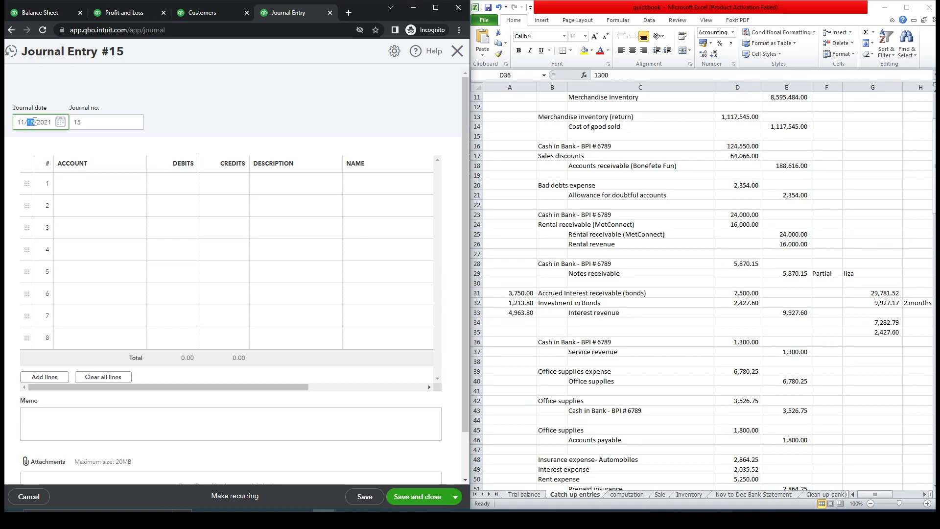
{"action": "left_click", "coordinate": [226, 109]}
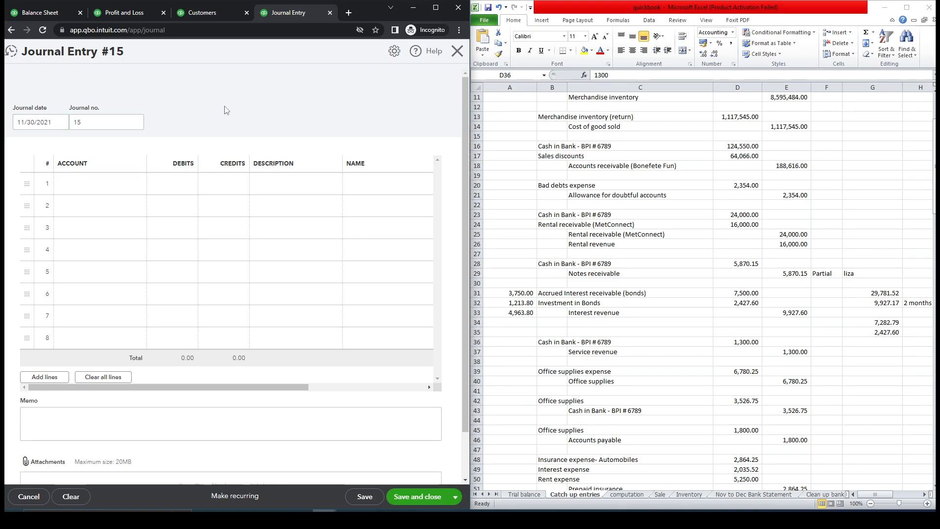
Step: Debit 1,300.00 to the Cash in Bank - BPI account on line 1, copying the account name and amount from the Catch up entries sheet
{"action": "left_click", "coordinate": [599, 382]}
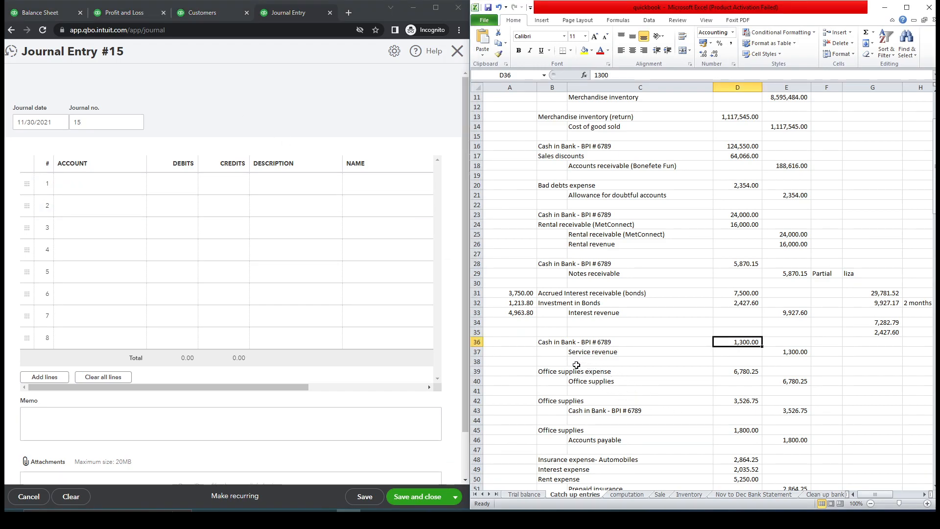
{"action": "left_click", "coordinate": [553, 338]}
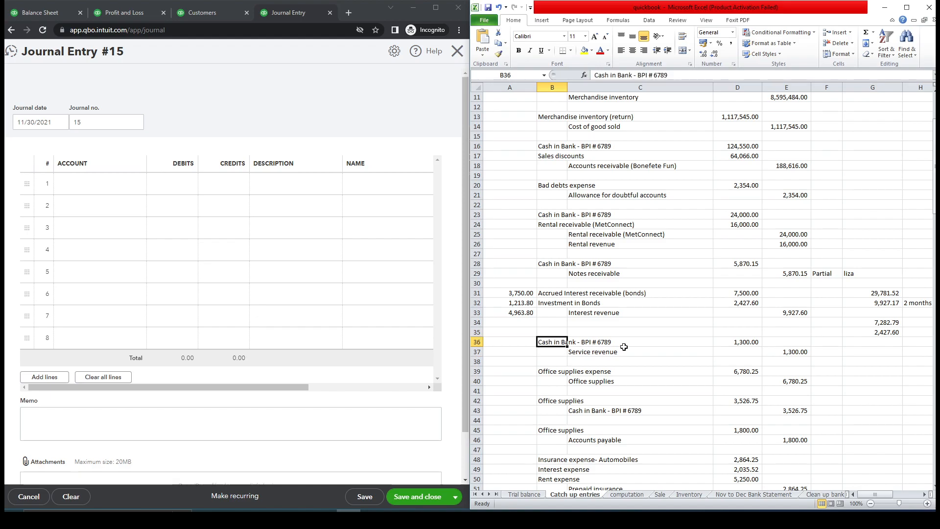
{"action": "key", "text": "ctrl+c"}
{"action": "left_click", "coordinate": [116, 190]}
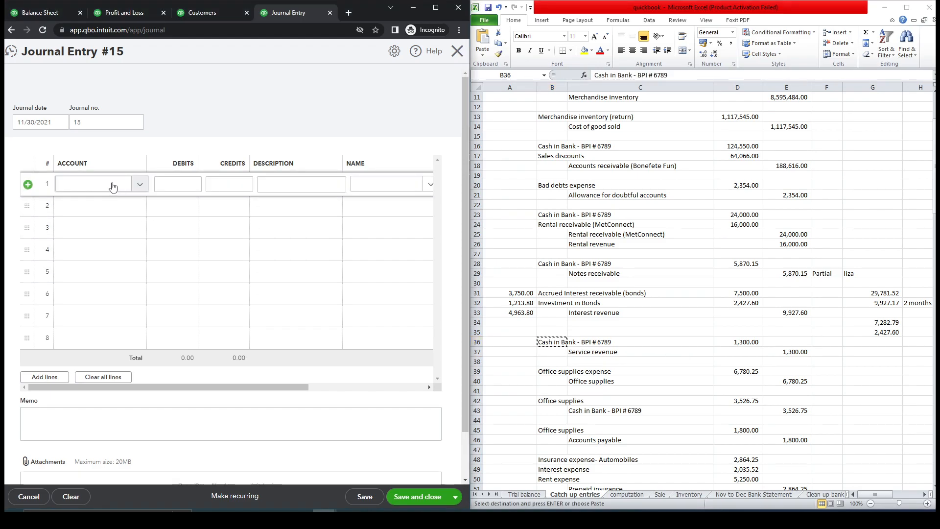
{"action": "left_click", "coordinate": [112, 187]}
{"action": "key", "text": "ctrl+v"}
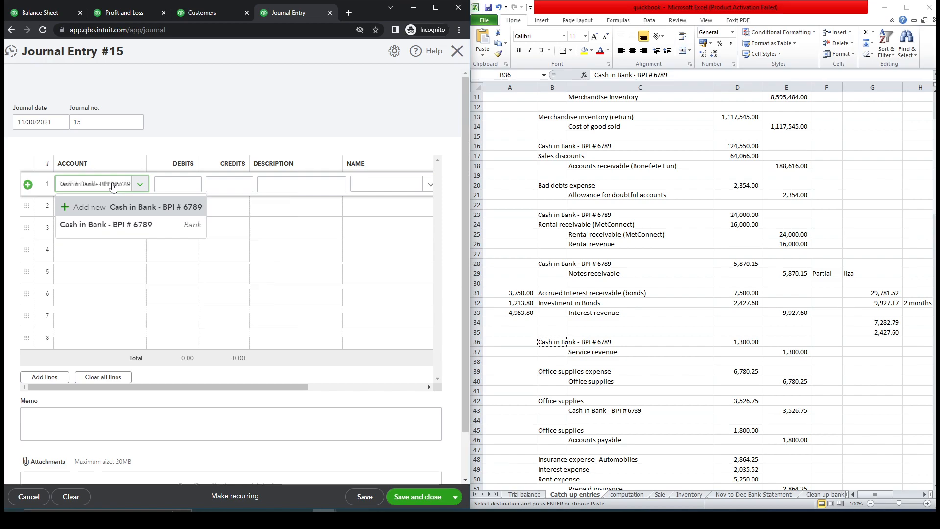
{"action": "left_click", "coordinate": [119, 224]}
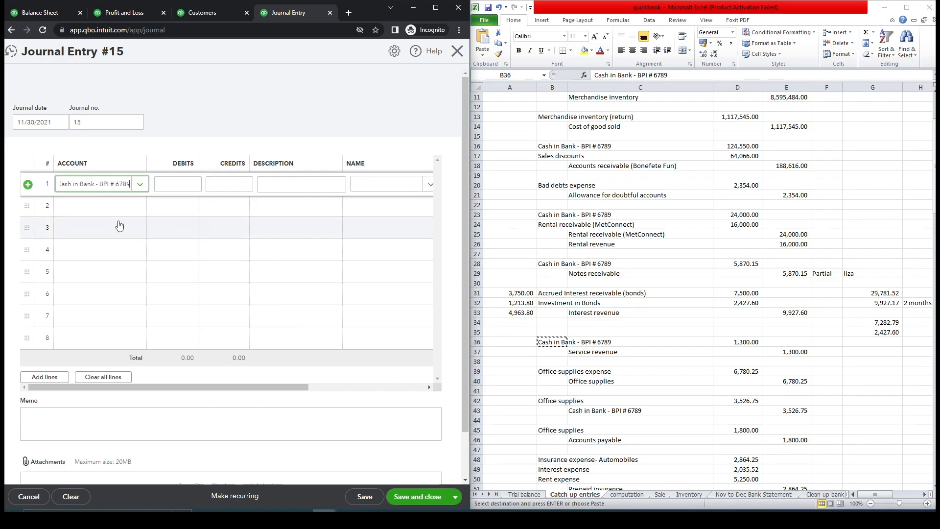
{"action": "left_click", "coordinate": [744, 341]}
{"action": "key", "text": "ctrl+c"}
{"action": "left_click", "coordinate": [189, 184]}
{"action": "key", "text": "ctrl+v"}
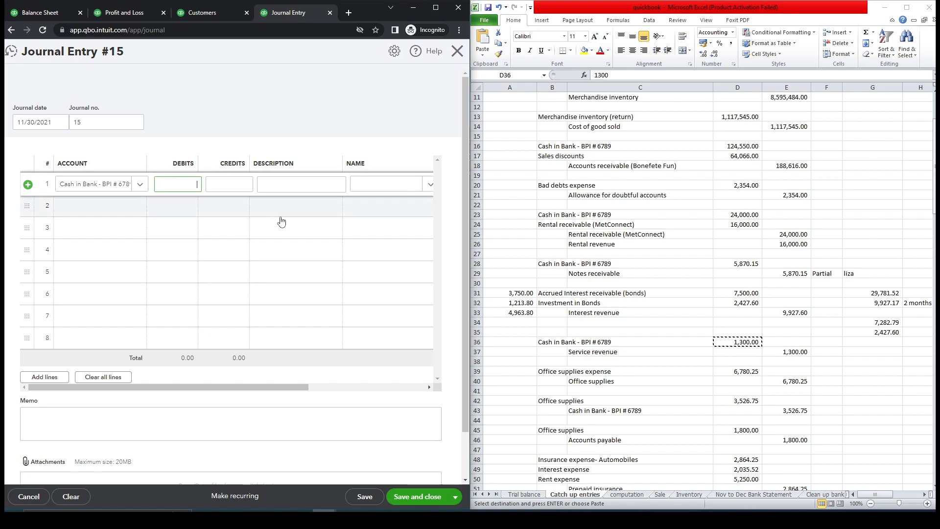
Step: Create a Service revenue account for line 2 with account type Income and detail type Service/Fee Income
{"action": "left_click", "coordinate": [663, 352]}
{"action": "key", "text": "ctrl+c"}
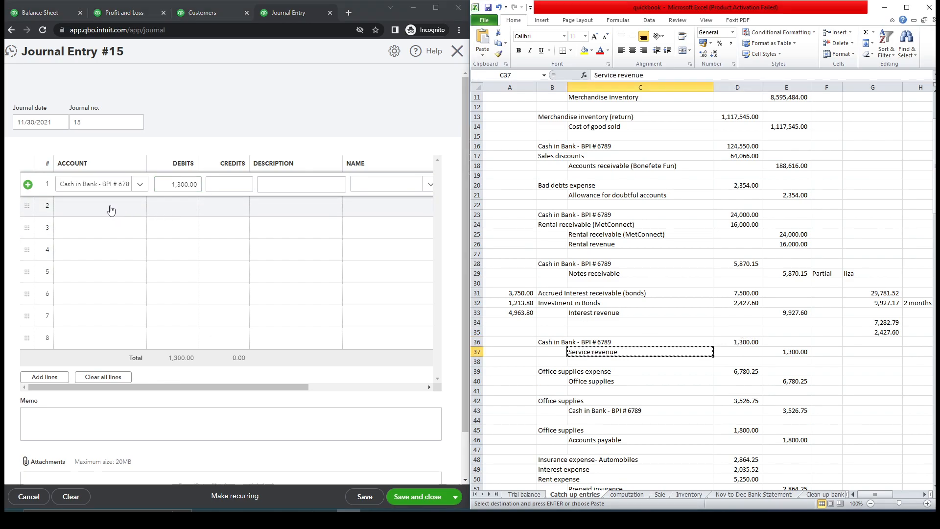
{"action": "left_click", "coordinate": [109, 207]}
{"action": "key", "text": "ctrl+v"}
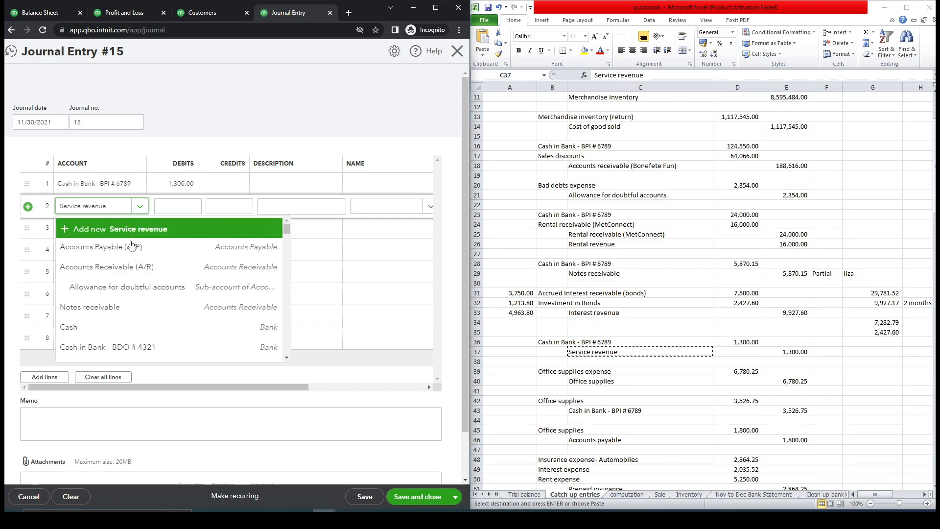
{"action": "left_click", "coordinate": [158, 232]}
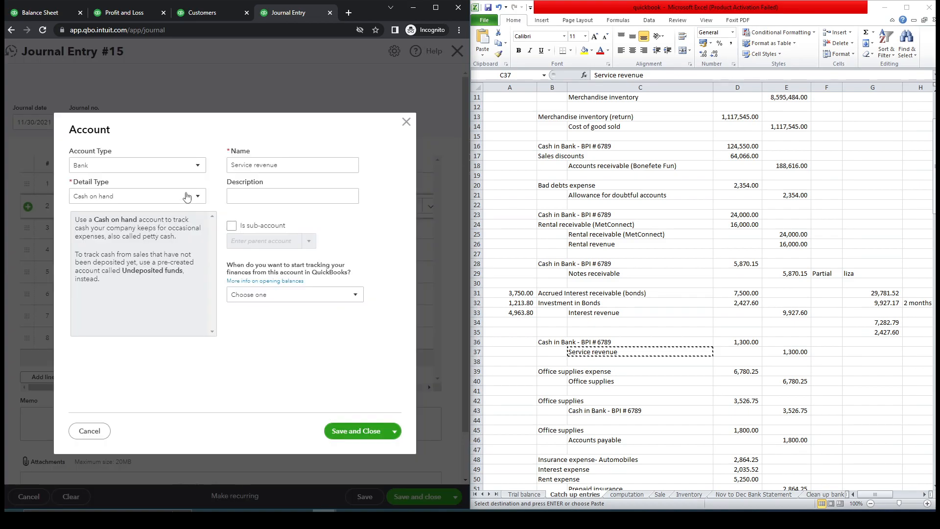
{"action": "left_click", "coordinate": [198, 166]}
{"action": "left_click_drag", "start_coordinate": [202, 205], "coordinate": [195, 258]}
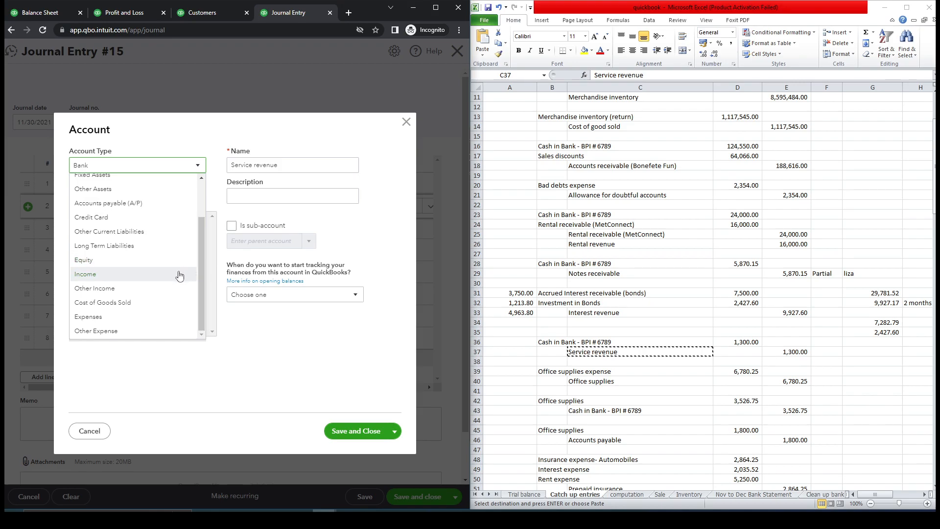
{"action": "left_click", "coordinate": [86, 274]}
{"action": "left_click", "coordinate": [198, 200]}
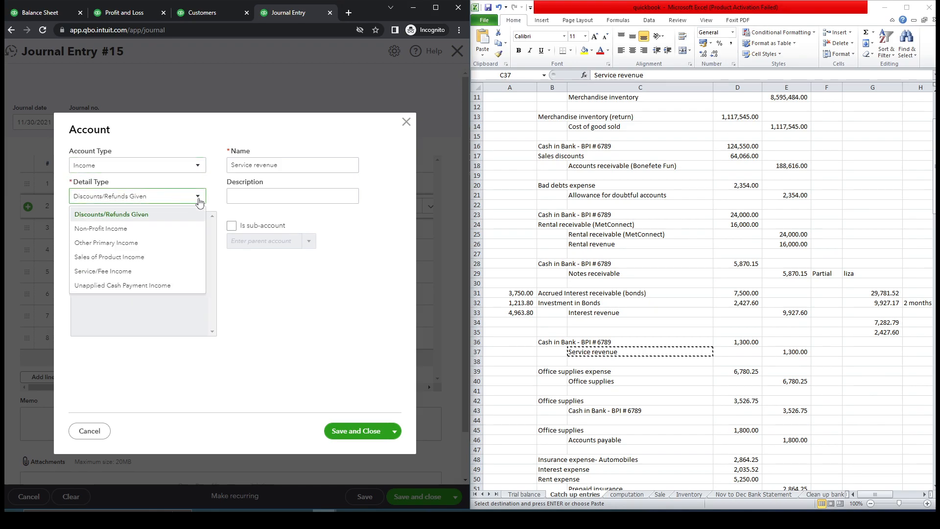
{"action": "left_click", "coordinate": [170, 273]}
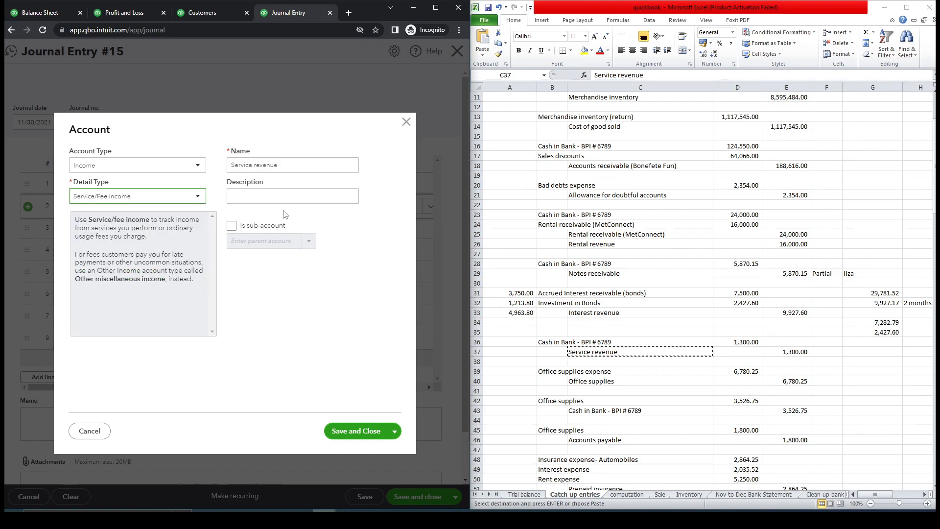
{"action": "left_click", "coordinate": [359, 434]}
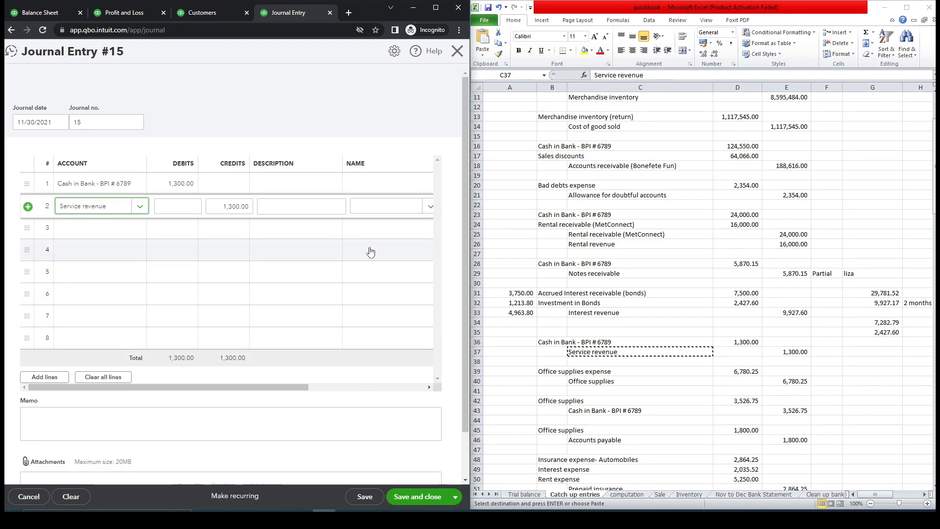
Step: Assign Misc. customer total as the name on the service revenue line, and save and close the journal entry
{"action": "left_click", "coordinate": [365, 207]}
{"action": "type", "text": "mis"}
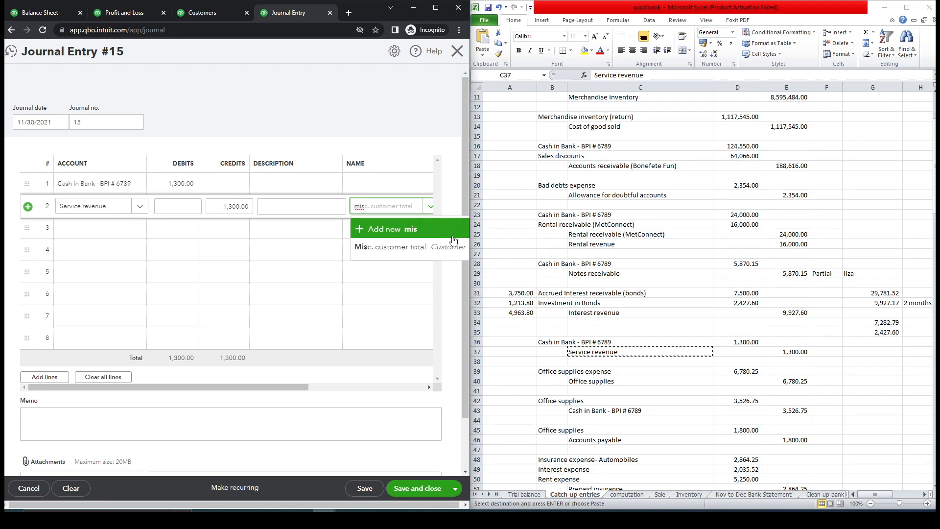
{"action": "key", "text": "BackSpace"}
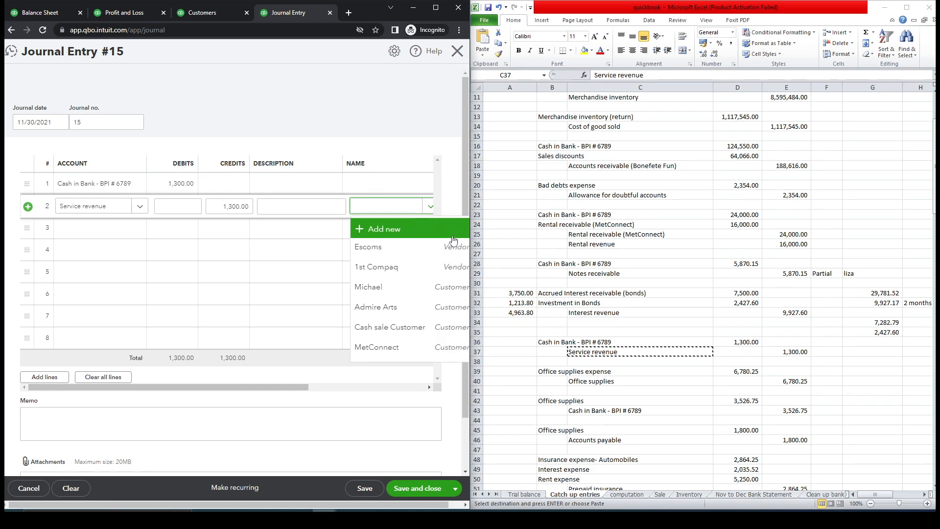
{"action": "type", "text": "mis"}
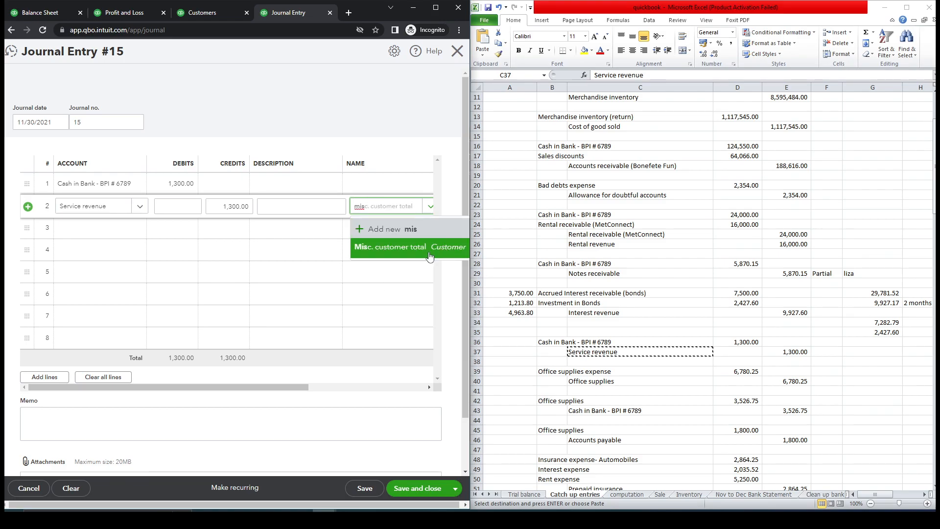
{"action": "left_click", "coordinate": [425, 251]}
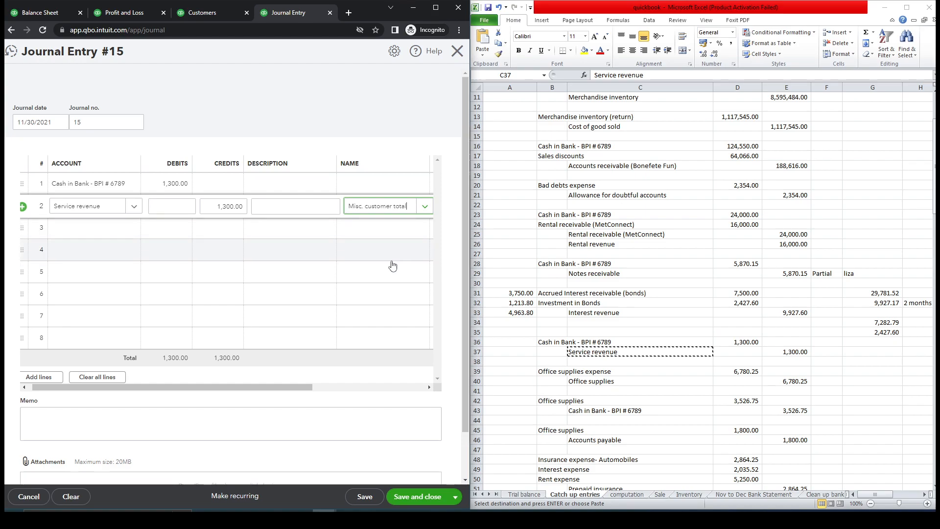
{"action": "left_click", "coordinate": [424, 498]}
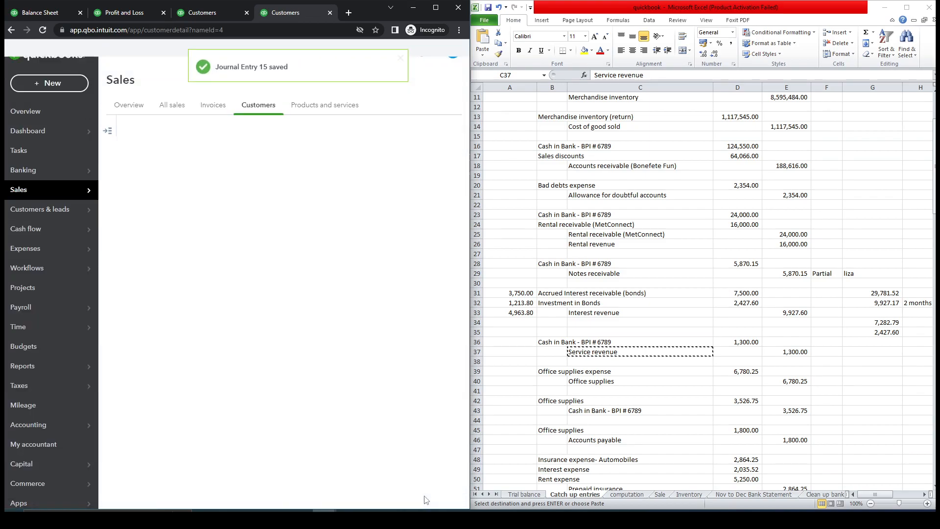
Step: Reload the October to December 2021 Profit and Loss report and examine service revenue under Income and the Other Income section
{"action": "left_click", "coordinate": [128, 13]}
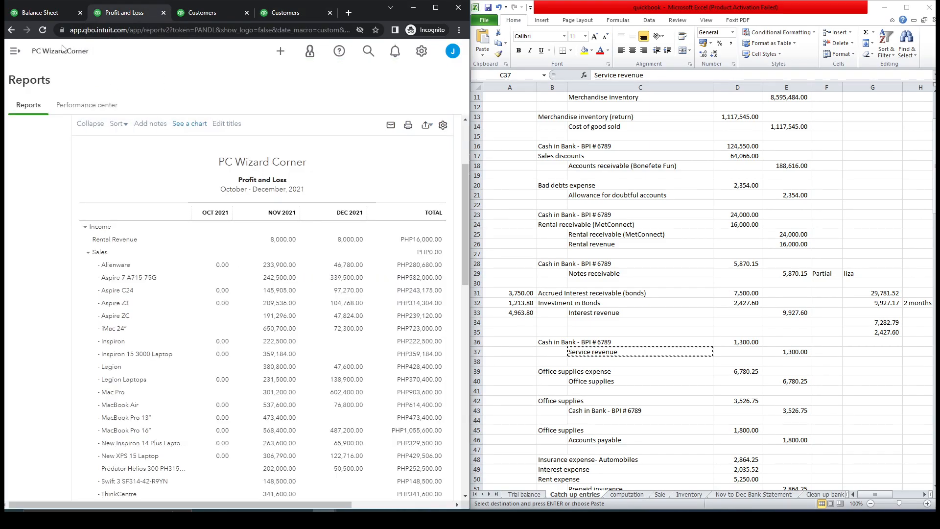
{"action": "left_click", "coordinate": [42, 29]}
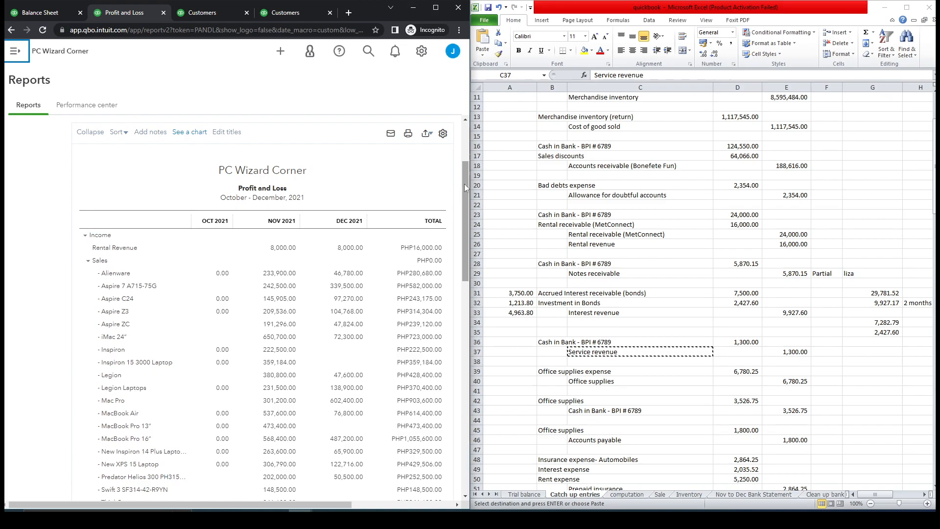
{"action": "left_click_drag", "start_coordinate": [465, 178], "coordinate": [469, 380]}
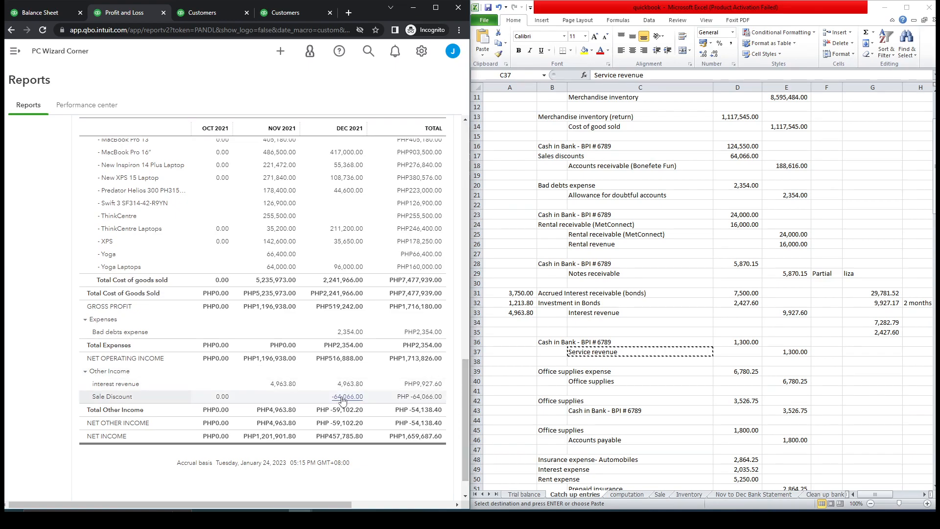
{"action": "left_click_drag", "start_coordinate": [465, 390], "coordinate": [467, 292]}
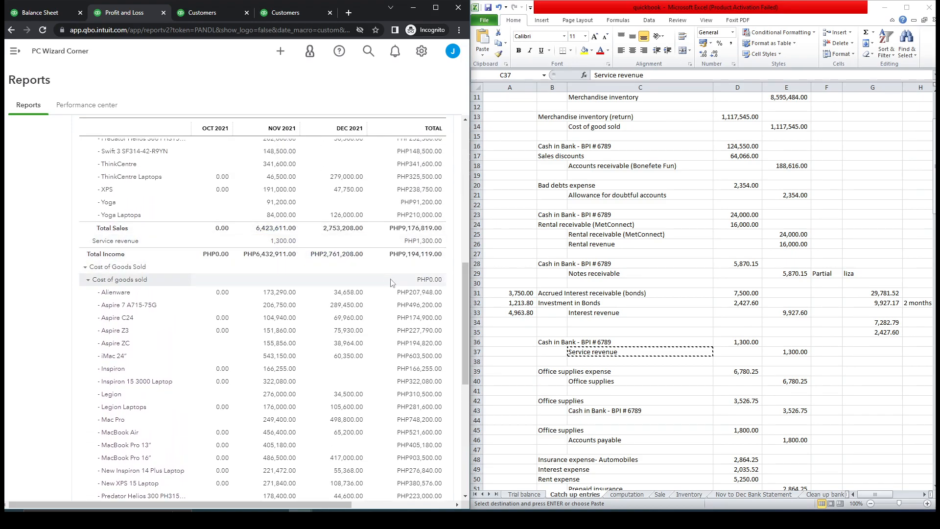
{"action": "left_click_drag", "start_coordinate": [465, 278], "coordinate": [469, 227]}
{"action": "scroll", "coordinate": [469, 227], "scroll_direction": "down", "scroll_amount": 2}
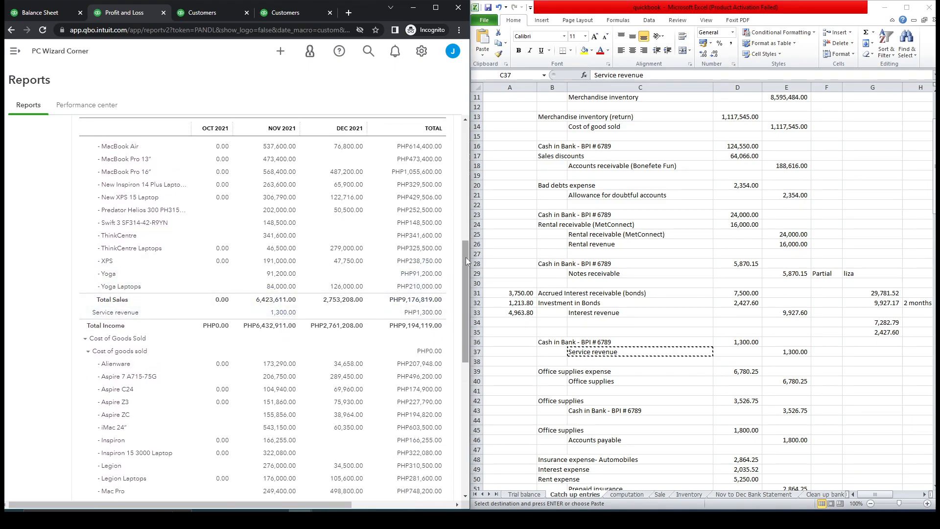
{"action": "left_click_drag", "start_coordinate": [466, 257], "coordinate": [453, 332]}
{"action": "scroll", "coordinate": [453, 331], "scroll_direction": "down", "scroll_amount": 4}
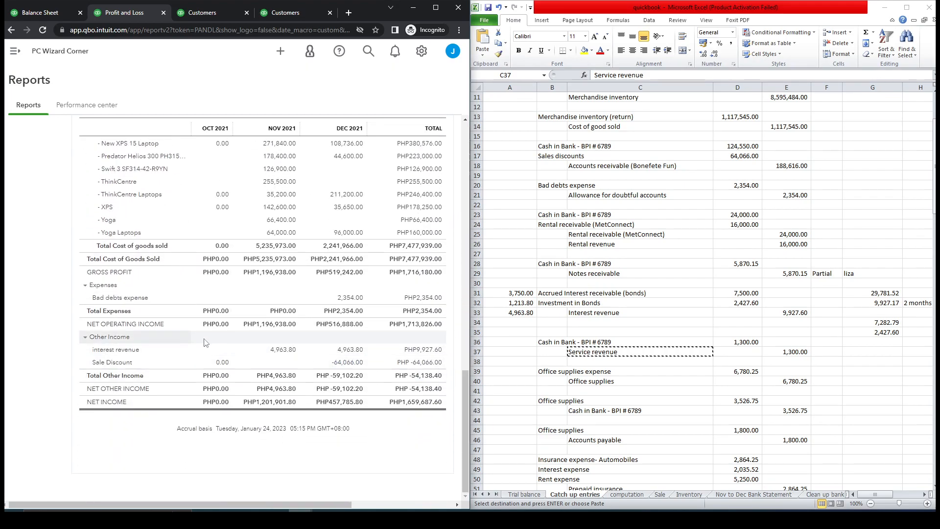
{"action": "left_click_drag", "start_coordinate": [463, 375], "coordinate": [458, 297]}
Step: Open the Chart of Accounts in a new browser tab and collapse the navigation menu
{"action": "left_click", "coordinate": [282, 16]}
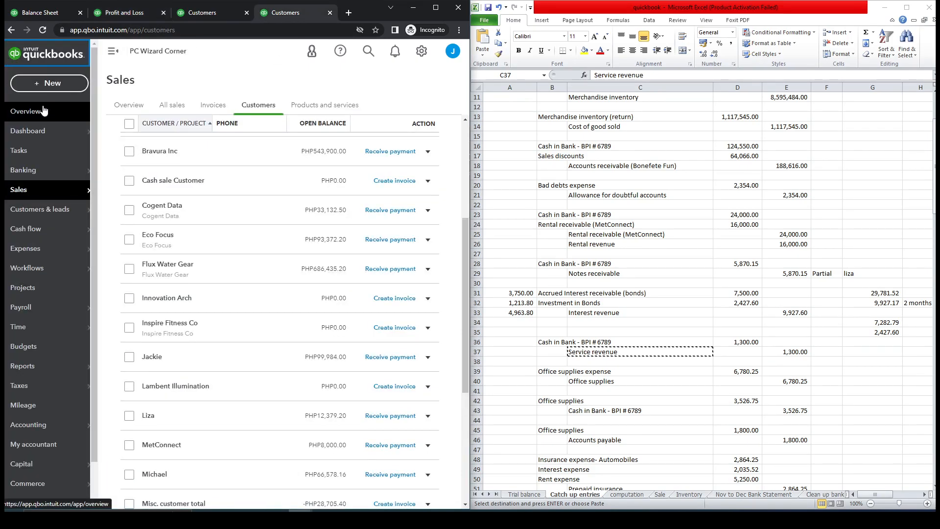
{"action": "middle_click", "coordinate": [47, 61]}
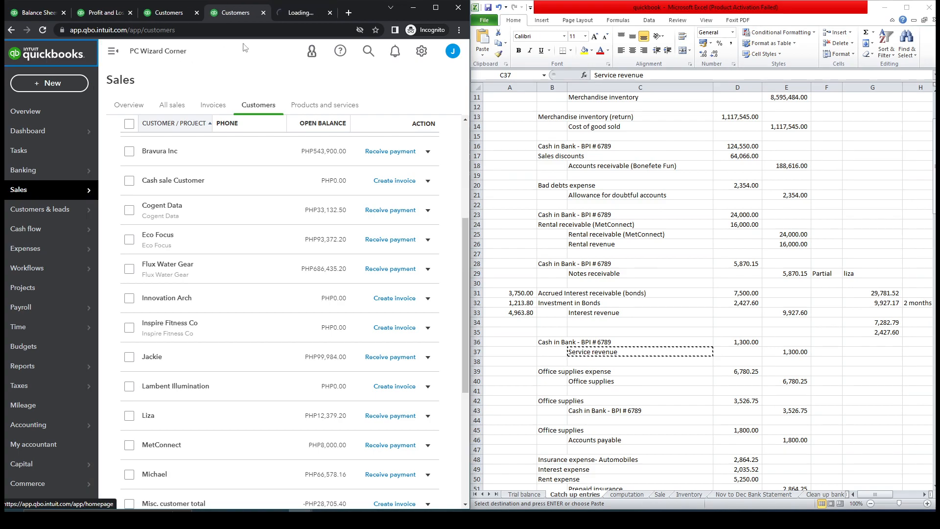
{"action": "left_click", "coordinate": [298, 14]}
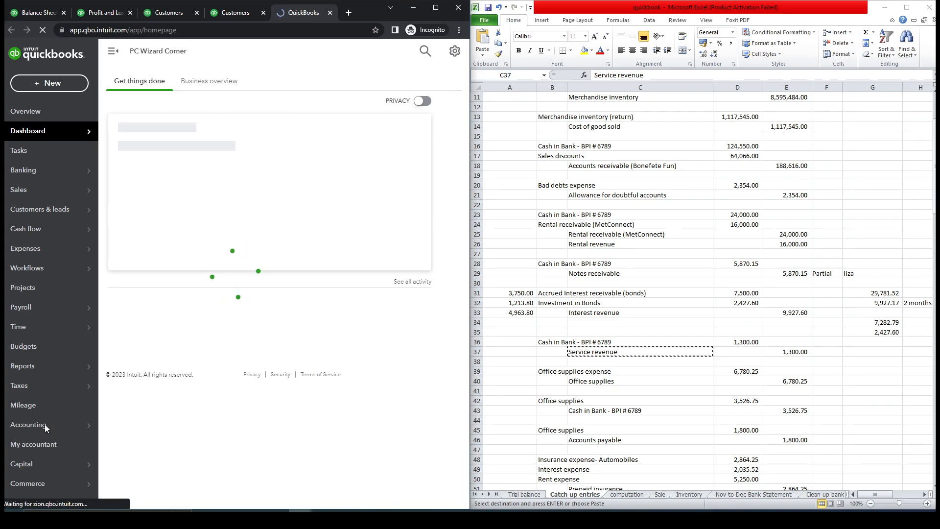
{"action": "mouse_move", "coordinate": [45, 425]}
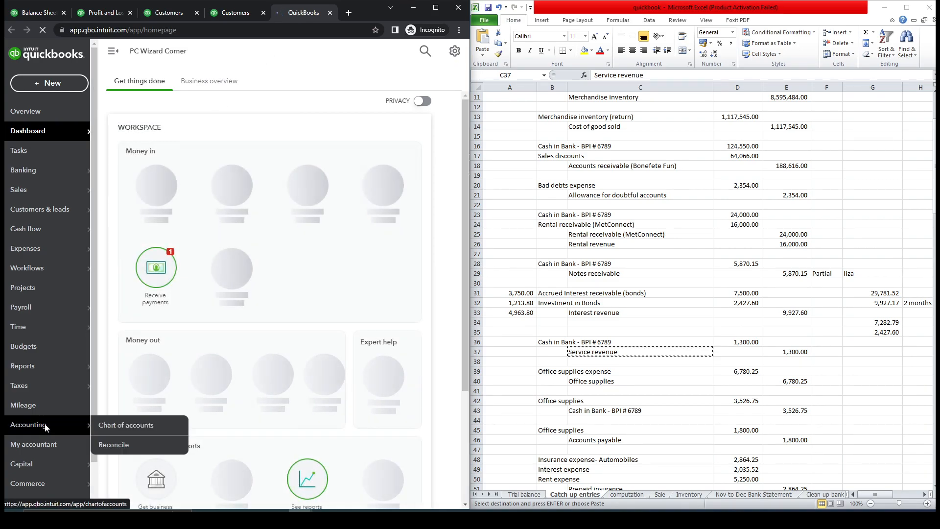
{"action": "left_click", "coordinate": [122, 426]}
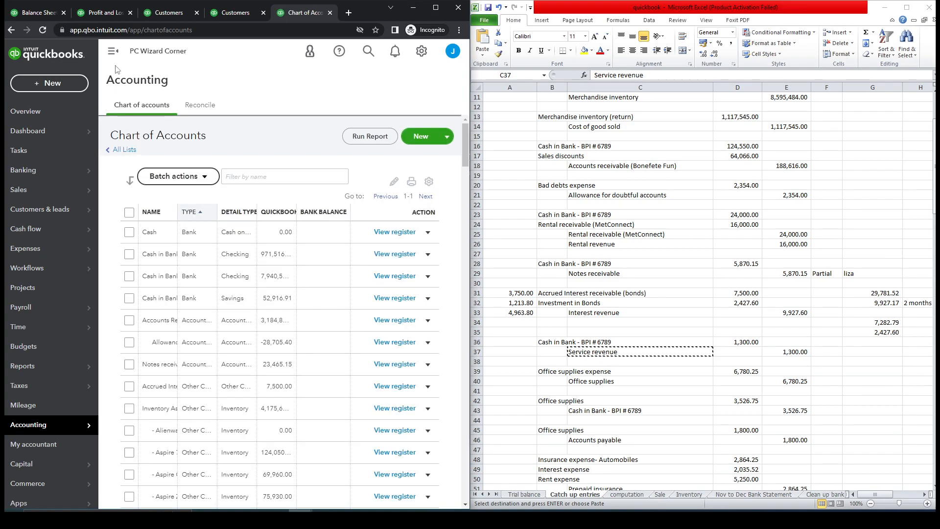
{"action": "left_click", "coordinate": [113, 51]}
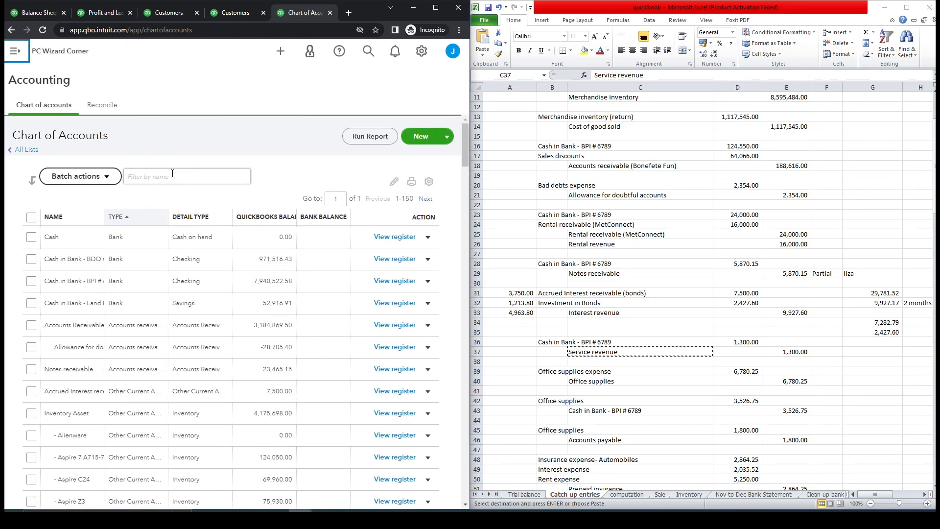
Step: Filter the Chart of Accounts for "servic" and open the Service revenue account for editing
{"action": "left_click", "coordinate": [151, 176]}
{"action": "type", "text": "servi"}
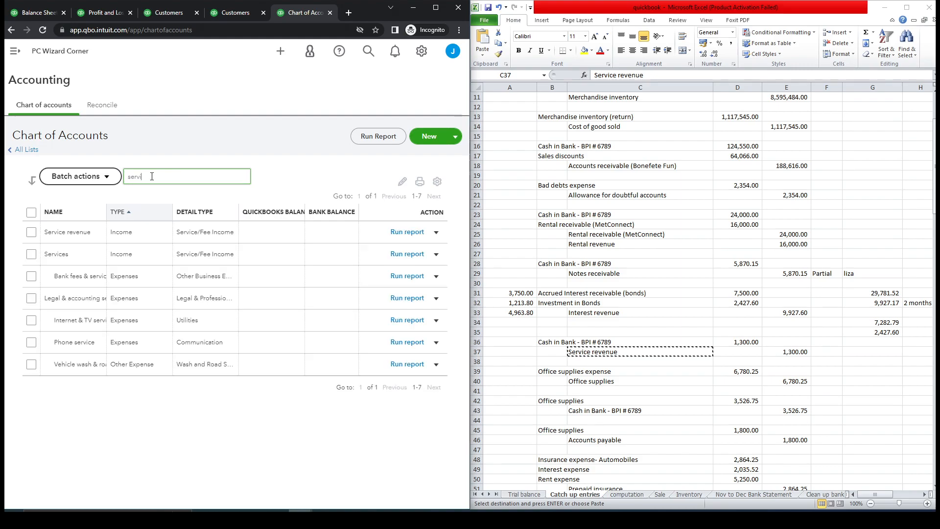
{"action": "type", "text": "c"}
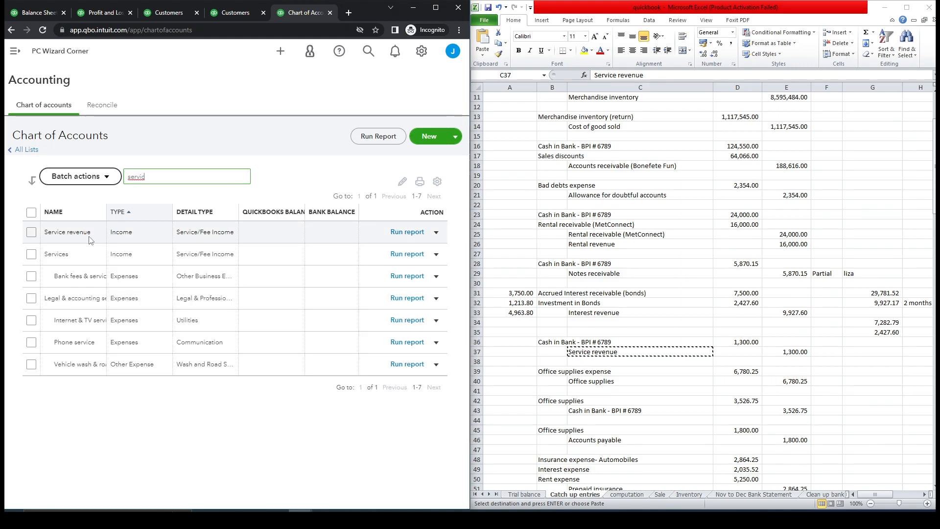
{"action": "left_click", "coordinate": [437, 233]}
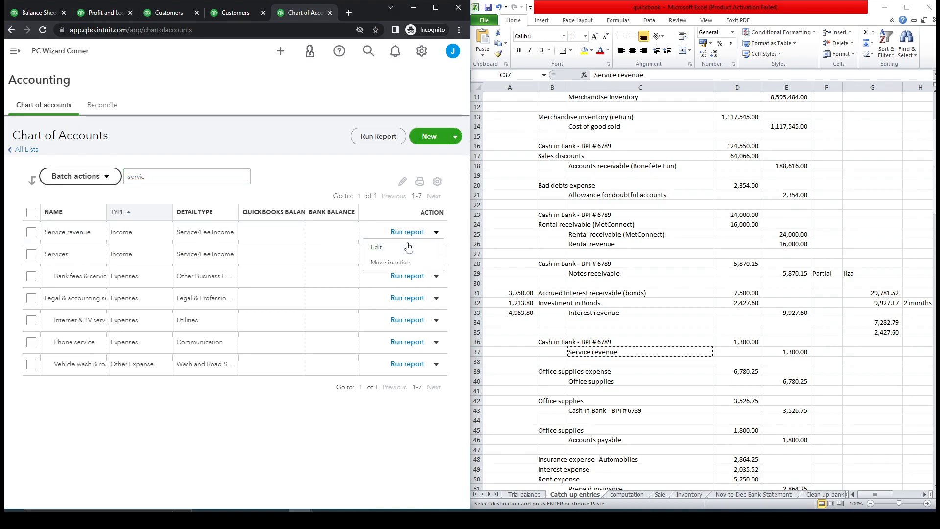
{"action": "left_click", "coordinate": [408, 247]}
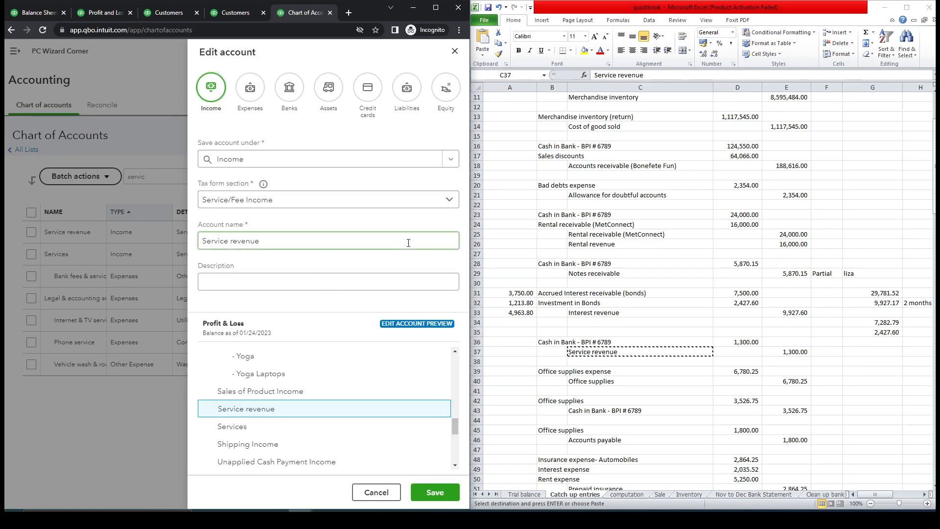
Step: Move the Service revenue account from Income to Other Income and check its placement in the account preview
{"action": "left_click_drag", "start_coordinate": [454, 422], "coordinate": [456, 442]}
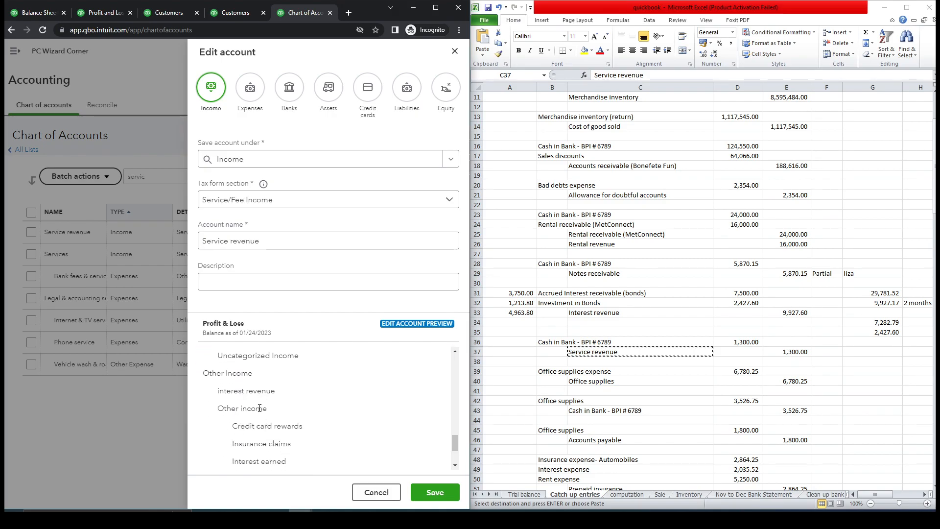
{"action": "left_click", "coordinate": [450, 162]}
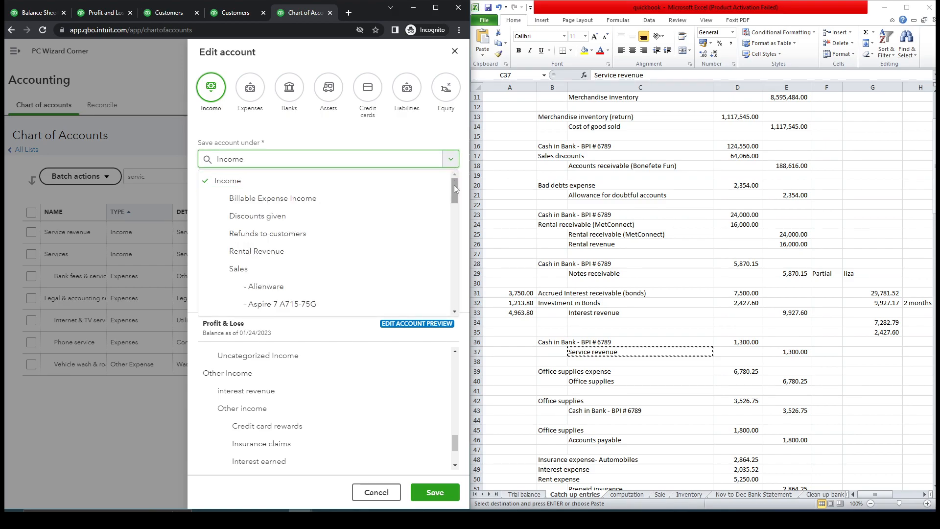
{"action": "left_click_drag", "start_coordinate": [454, 185], "coordinate": [451, 277]}
{"action": "left_click", "coordinate": [316, 239]}
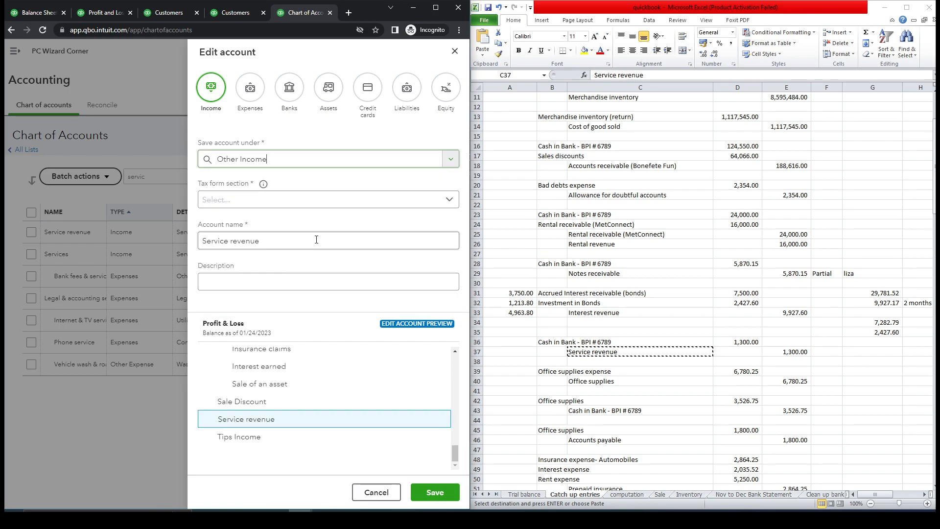
{"action": "mouse_move", "coordinate": [455, 448]}
{"action": "left_mouse_down"}
{"action": "mouse_move", "coordinate": [459, 440]}
{"action": "mouse_move", "coordinate": [463, 454]}
{"action": "left_mouse_up"}
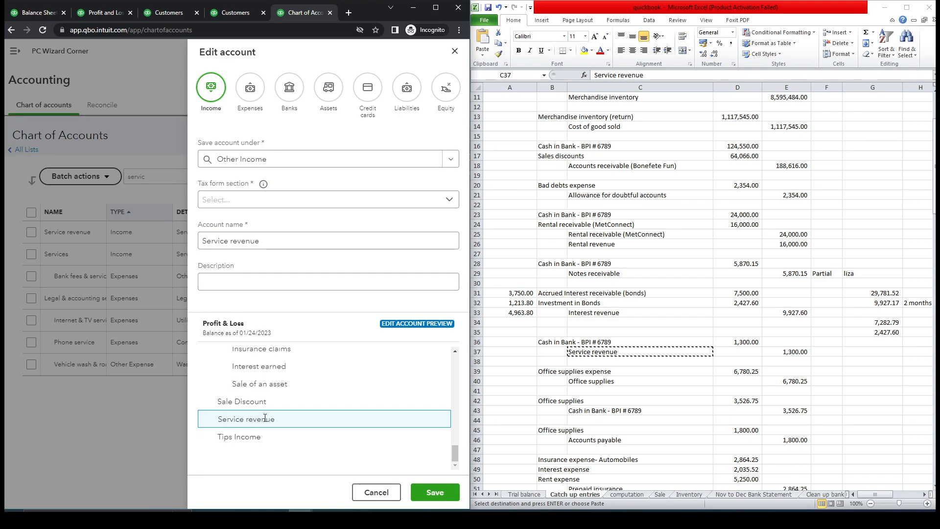
{"action": "left_click_drag", "start_coordinate": [451, 453], "coordinate": [451, 433]}
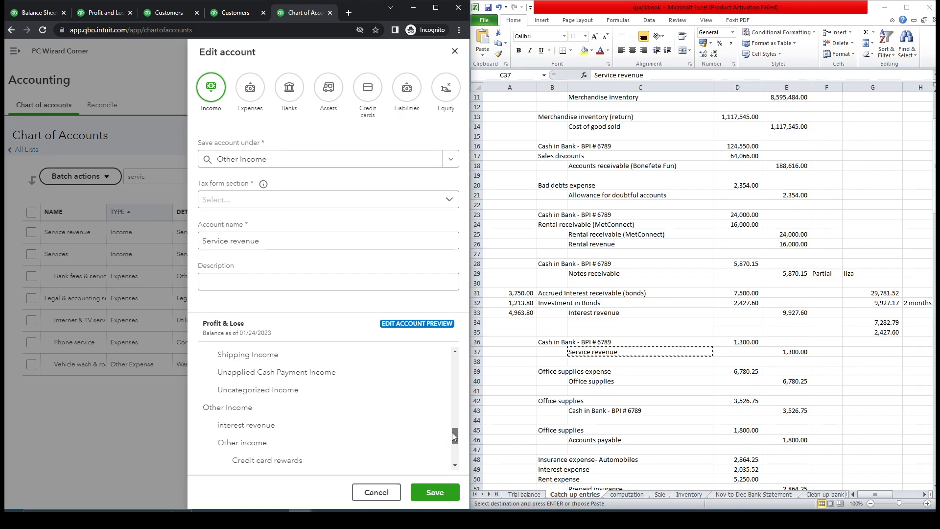
Step: Set the Service revenue account's tax form section to Other Miscellaneous Income and save the account
{"action": "left_click", "coordinate": [436, 493]}
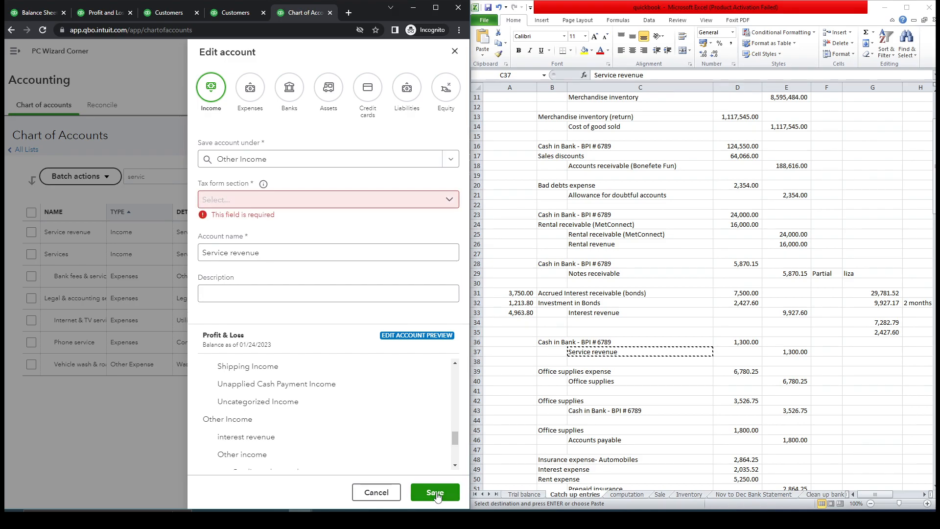
{"action": "left_click", "coordinate": [451, 203]}
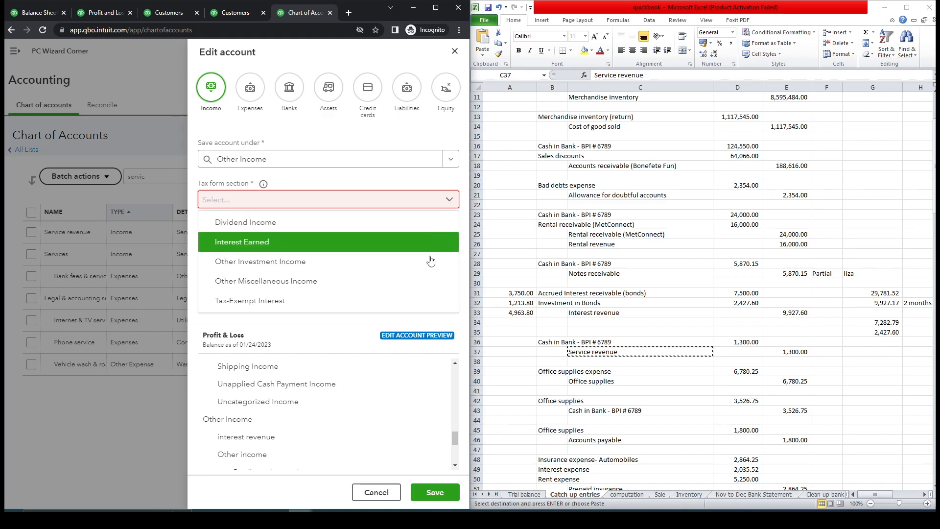
{"action": "left_click", "coordinate": [401, 282]}
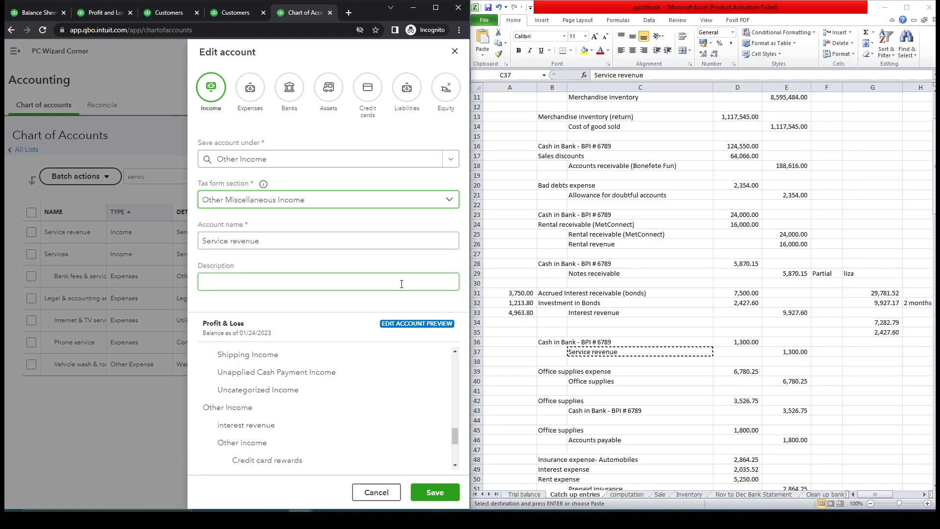
{"action": "left_click", "coordinate": [440, 492]}
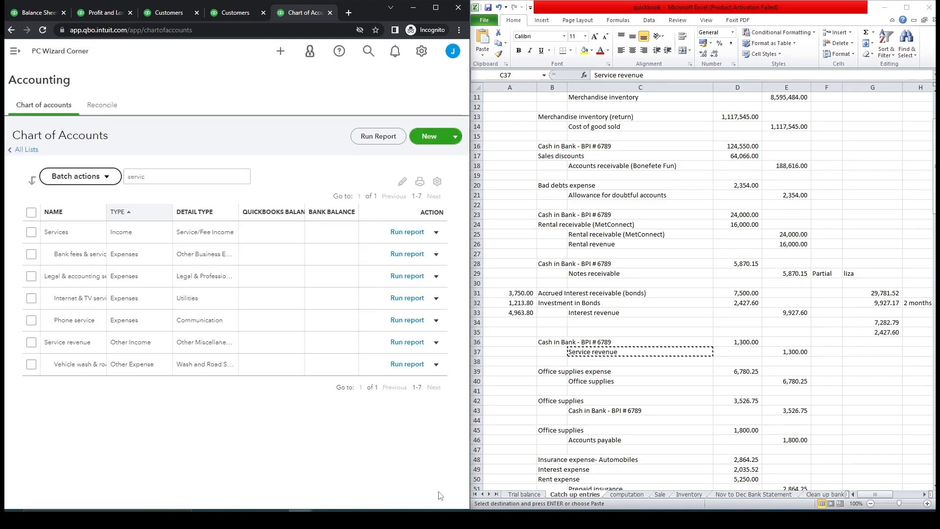
Step: Filter the Chart of Accounts for "interest reve", open the interest revenue account for editing and examine the Profit & Loss preview
{"action": "left_click", "coordinate": [583, 313]}
{"action": "left_click_drag", "start_coordinate": [155, 181], "coordinate": [108, 180]}
{"action": "type", "text": "interes"}
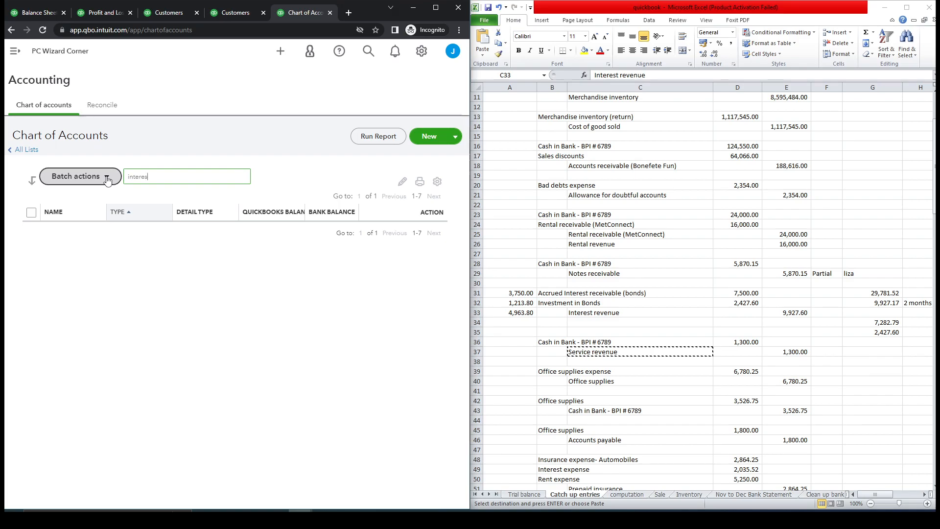
{"action": "type", "text": "t reve"}
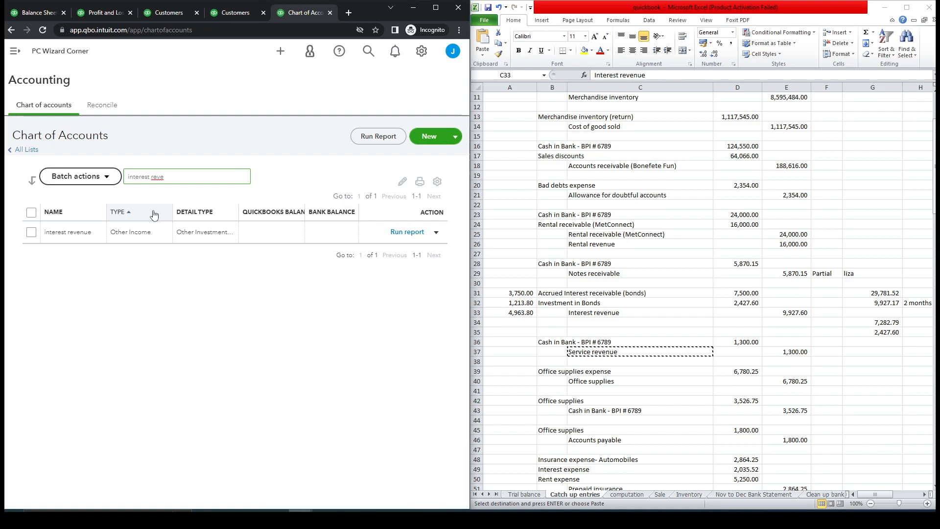
{"action": "left_click", "coordinate": [436, 232]}
{"action": "left_click", "coordinate": [378, 247]}
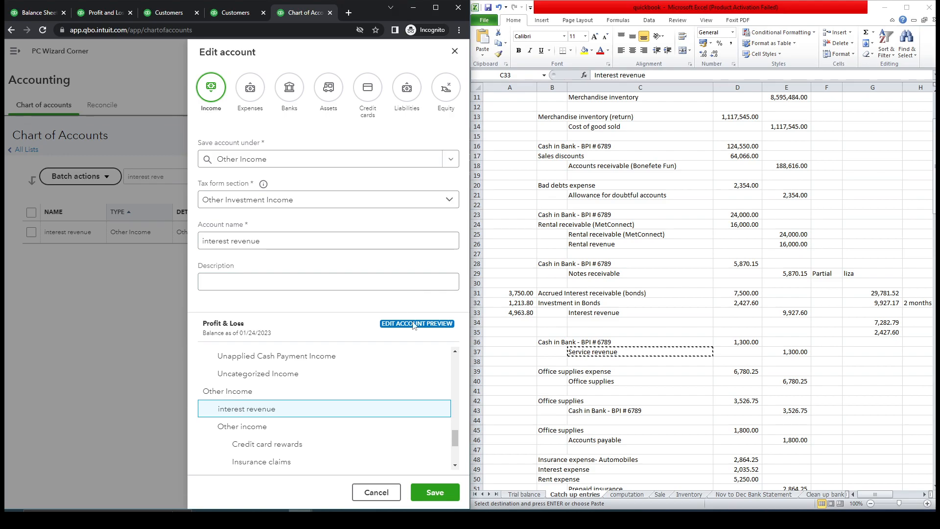
{"action": "left_click_drag", "start_coordinate": [455, 441], "coordinate": [462, 369]}
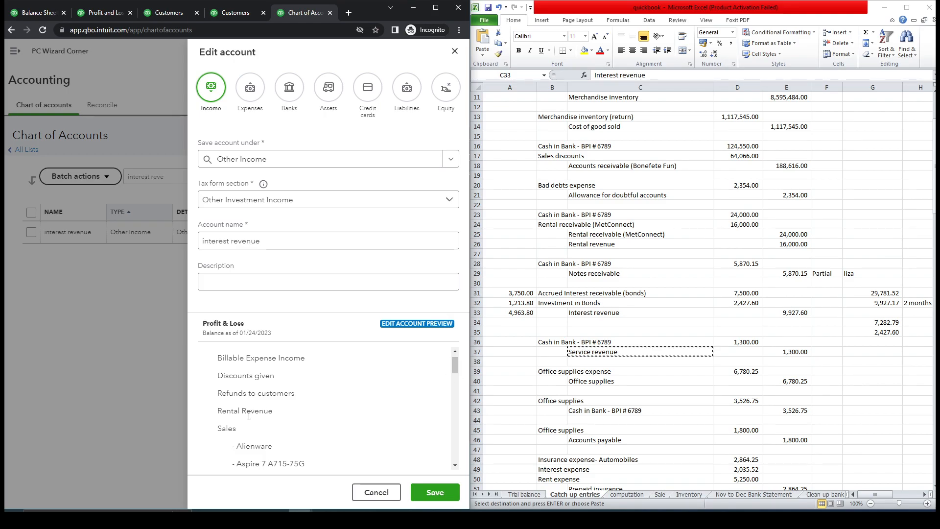
Step: Try to place the interest revenue account under the Other income subaccount
{"action": "left_click", "coordinate": [453, 161]}
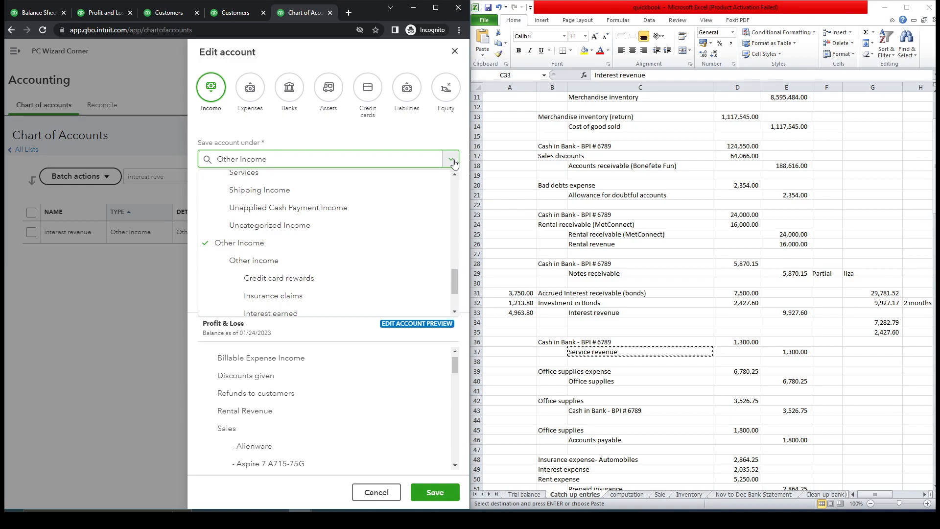
{"action": "left_click", "coordinate": [382, 267]}
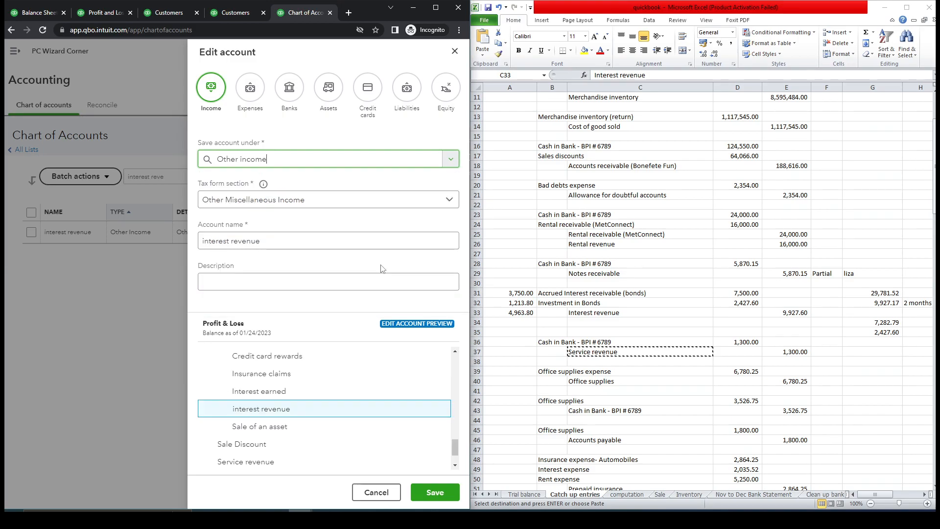
{"action": "left_click_drag", "start_coordinate": [454, 444], "coordinate": [453, 439]}
Step: Return the interest revenue account to the main Other Income category with tax form section Other Investment Income, and save it
{"action": "left_click", "coordinate": [451, 157]}
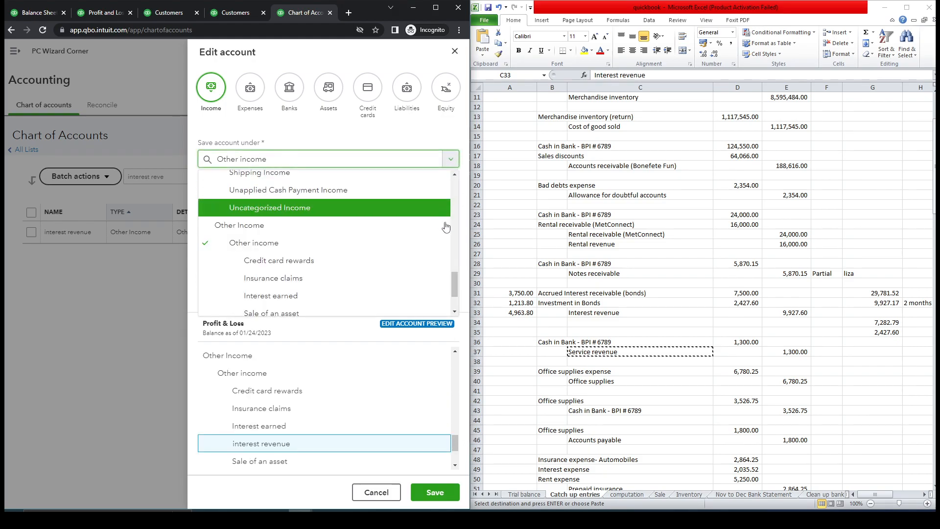
{"action": "scroll", "coordinate": [451, 272], "scroll_direction": "up", "scroll_amount": 1}
{"action": "mouse_move", "coordinate": [451, 273]}
{"action": "left_mouse_down"}
{"action": "mouse_move", "coordinate": [455, 187]}
{"action": "mouse_move", "coordinate": [451, 280]}
{"action": "left_mouse_up"}
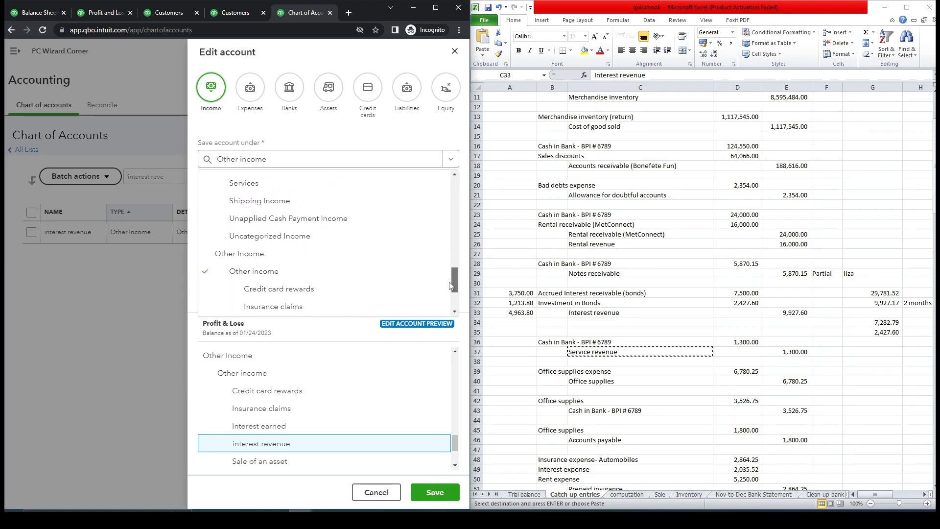
{"action": "left_click", "coordinate": [296, 254]}
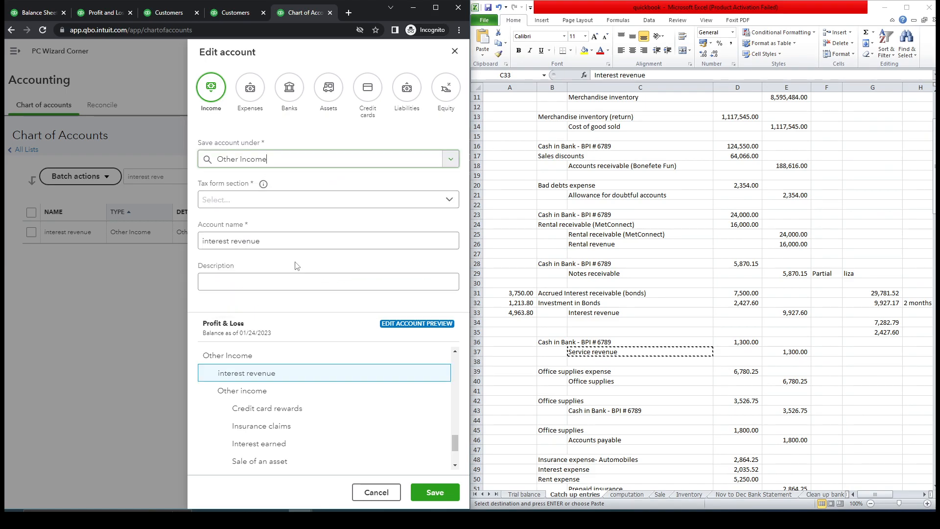
{"action": "left_click", "coordinate": [449, 204]}
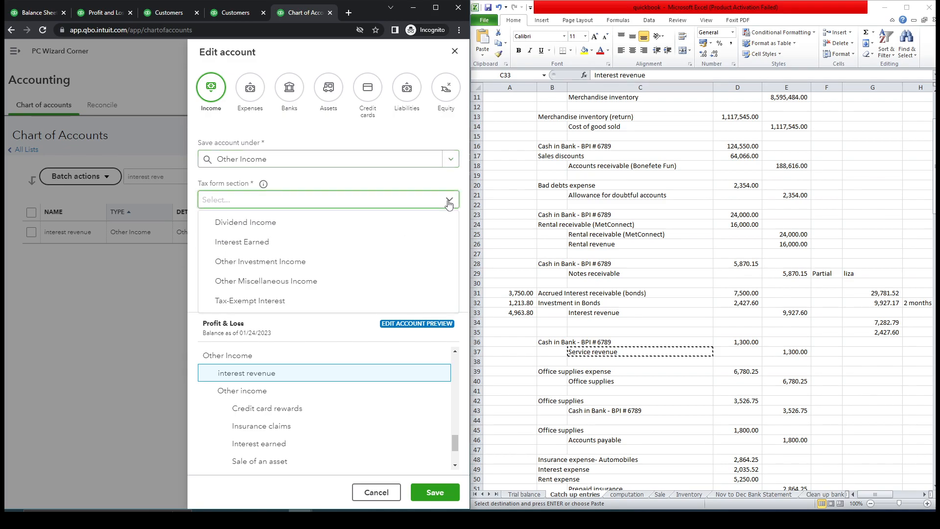
{"action": "left_click", "coordinate": [361, 274]}
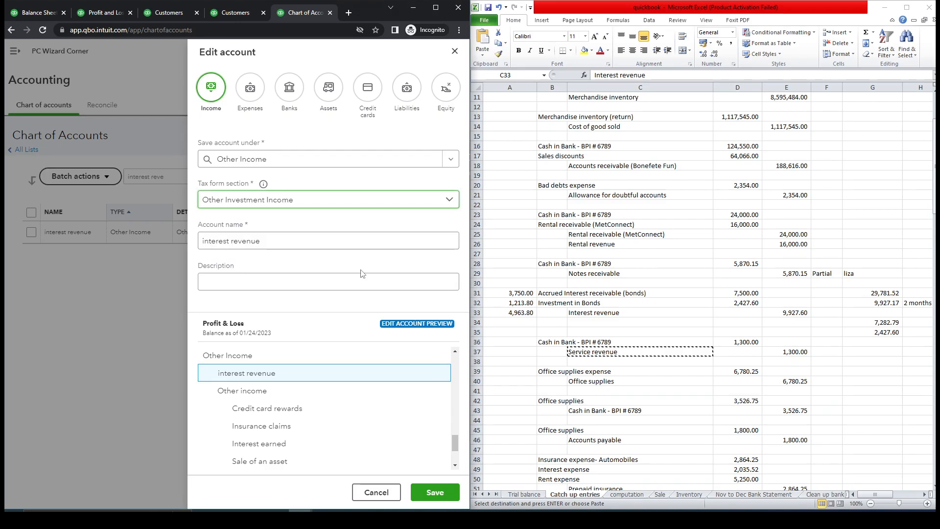
{"action": "left_click", "coordinate": [394, 280]}
{"action": "mouse_move", "coordinate": [455, 441]}
{"action": "left_mouse_down"}
{"action": "mouse_move", "coordinate": [454, 414]}
{"action": "mouse_move", "coordinate": [456, 437]}
{"action": "left_mouse_up"}
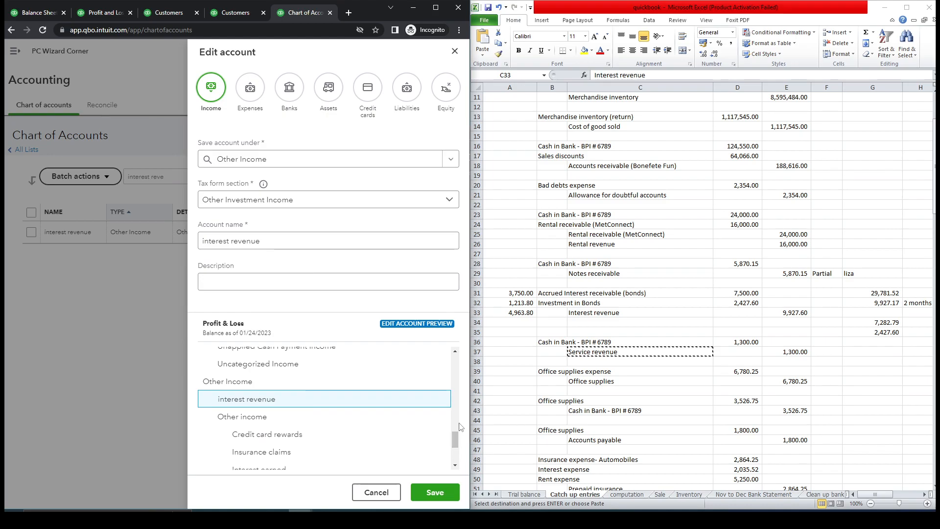
{"action": "left_click", "coordinate": [433, 492]}
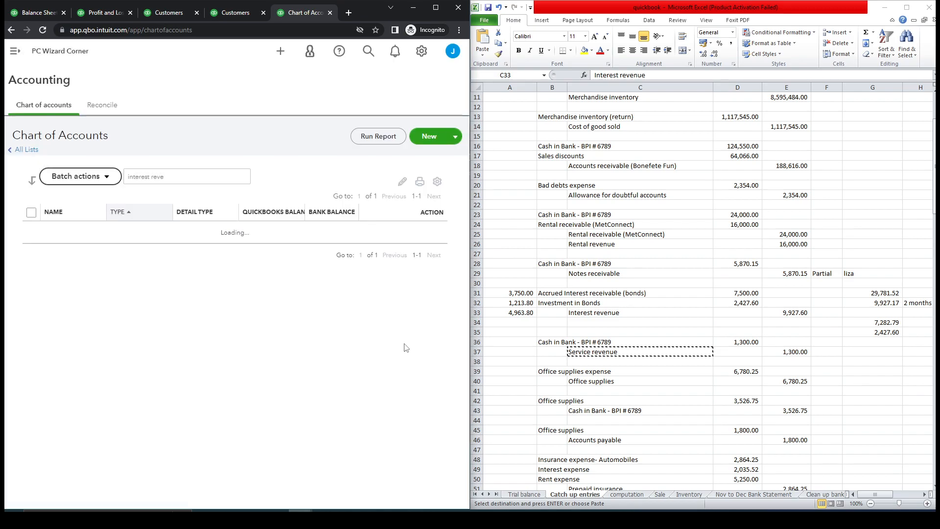
Step: Return to the October to December 2021 Profit and Loss report and review its income, cost of goods sold and other income sections
{"action": "left_click", "coordinate": [104, 13]}
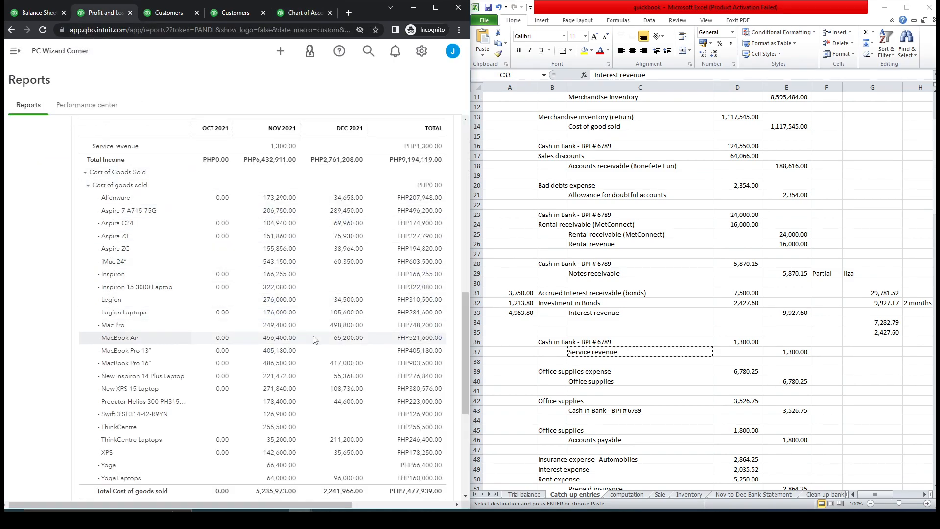
{"action": "scroll", "coordinate": [465, 313], "scroll_direction": "up", "scroll_amount": 2}
{"action": "scroll", "coordinate": [463, 284], "scroll_direction": "up", "scroll_amount": 3}
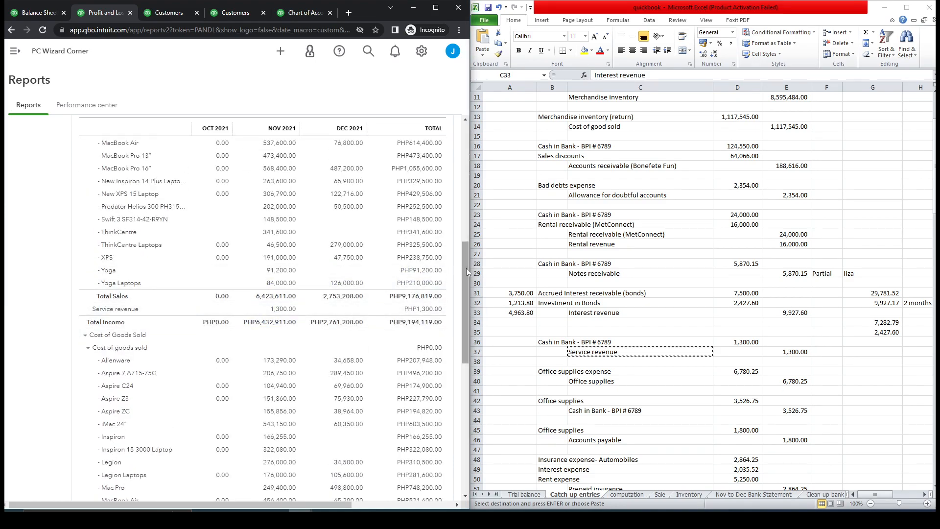
{"action": "scroll", "coordinate": [466, 264], "scroll_direction": "up", "scroll_amount": 6}
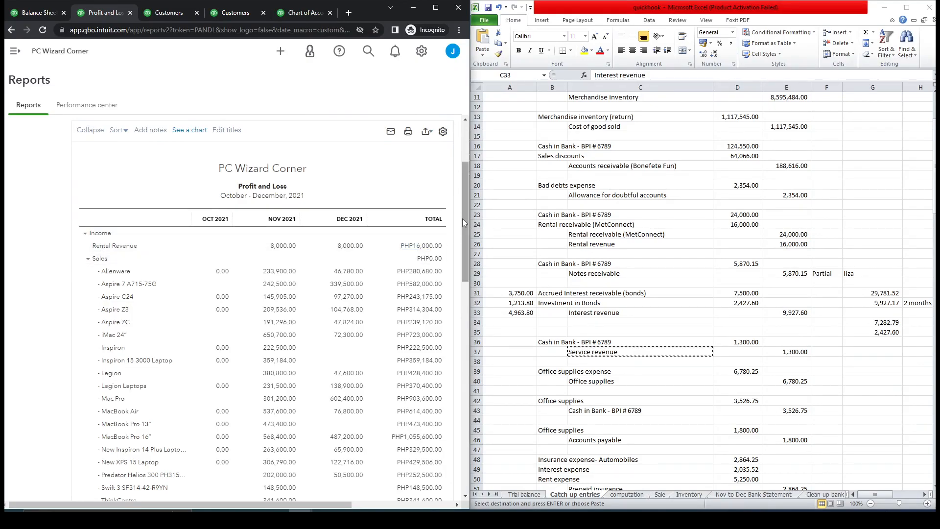
{"action": "left_click_drag", "start_coordinate": [464, 221], "coordinate": [453, 415]}
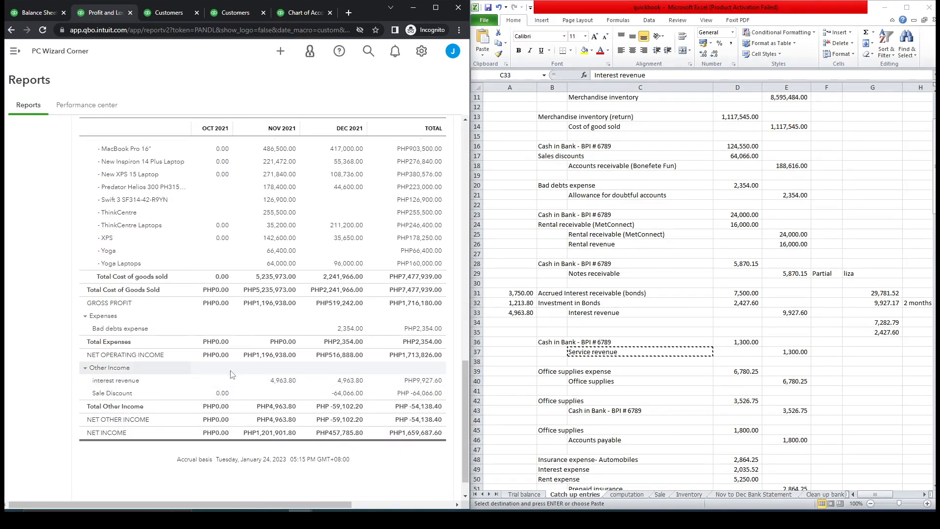
Step: Reload the Profit and Loss report and check where Service revenue is classified across the income and other income sections
{"action": "left_click", "coordinate": [43, 30]}
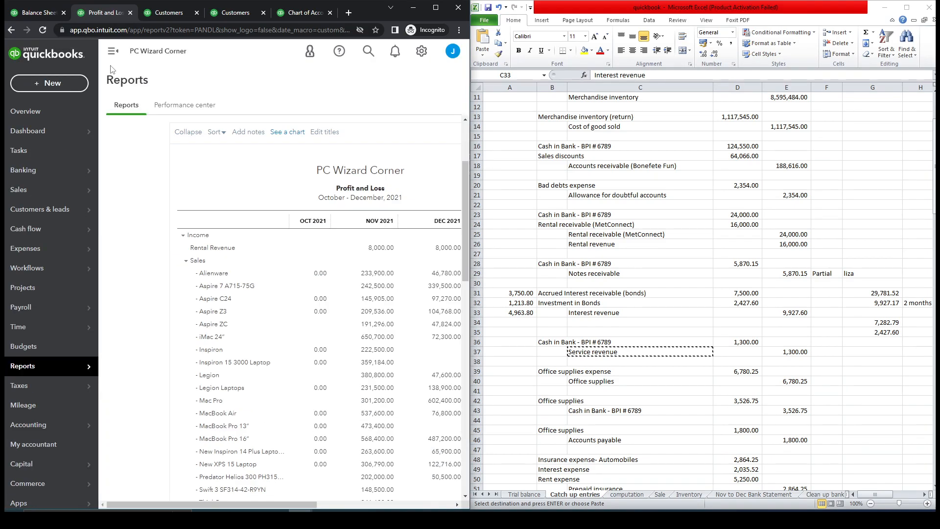
{"action": "left_click", "coordinate": [112, 57]}
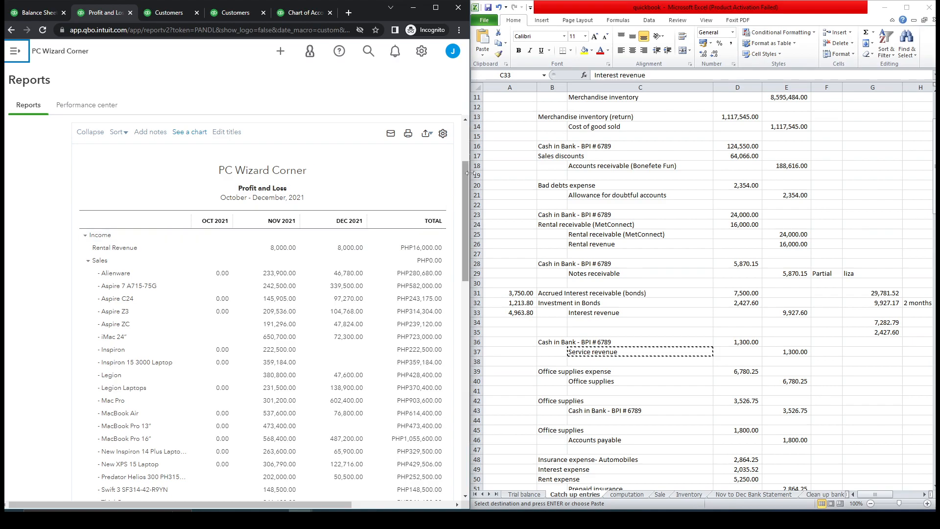
{"action": "left_click_drag", "start_coordinate": [463, 175], "coordinate": [466, 378]}
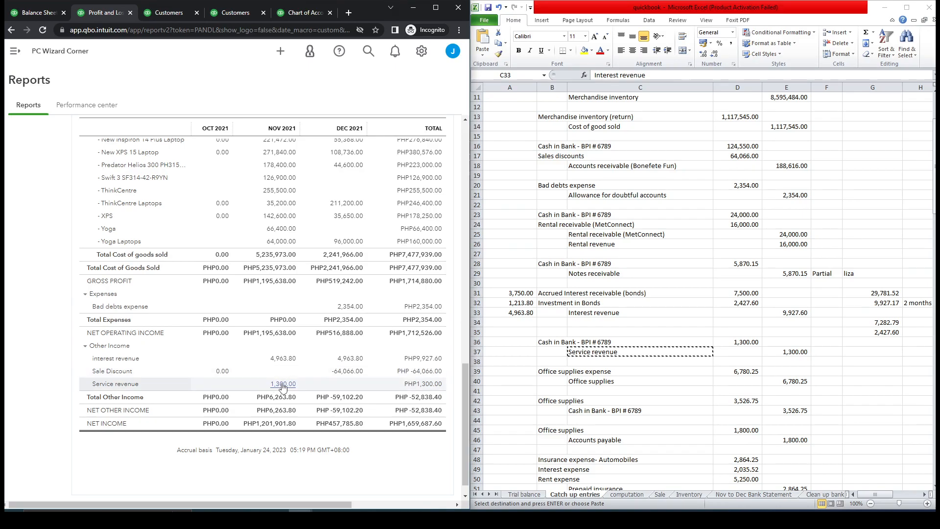
{"action": "left_click_drag", "start_coordinate": [464, 375], "coordinate": [468, 157]}
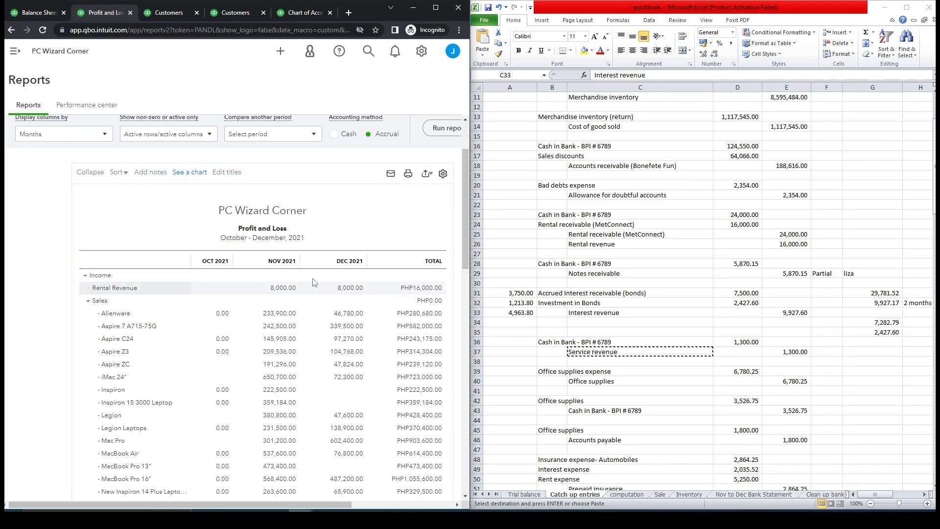
{"action": "left_click_drag", "start_coordinate": [465, 199], "coordinate": [558, 384]}
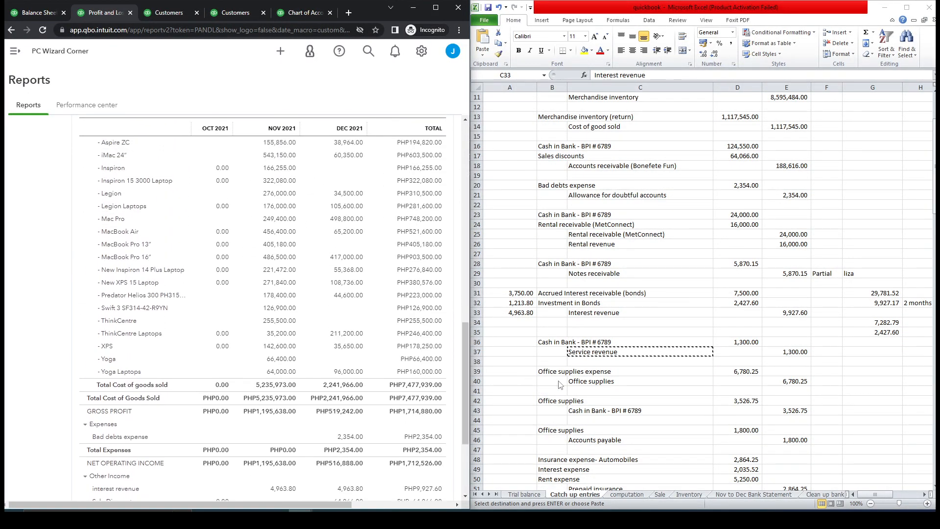
Step: Locate the Office supplies expense entry in the Excel catch-up sheet and start a new journal entry in QuickBooks Online
{"action": "left_click", "coordinate": [544, 372]}
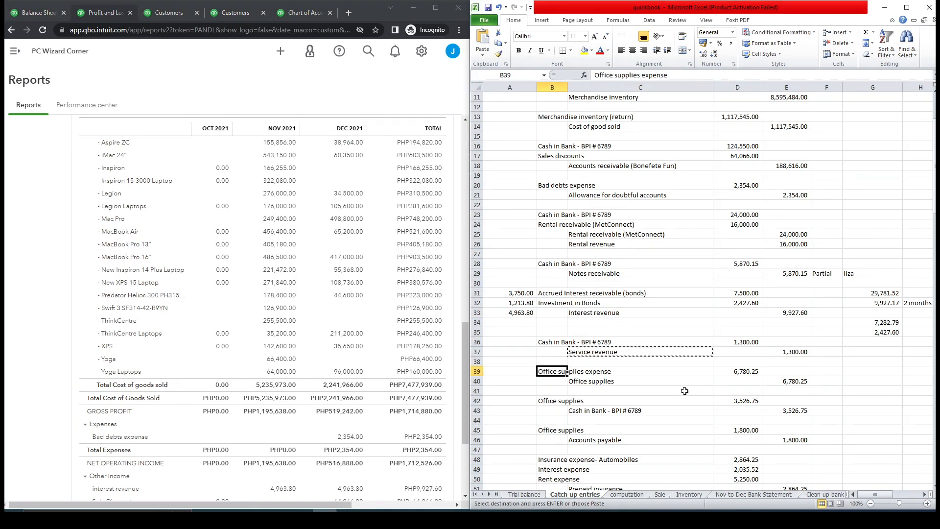
{"action": "left_click", "coordinate": [296, 16]}
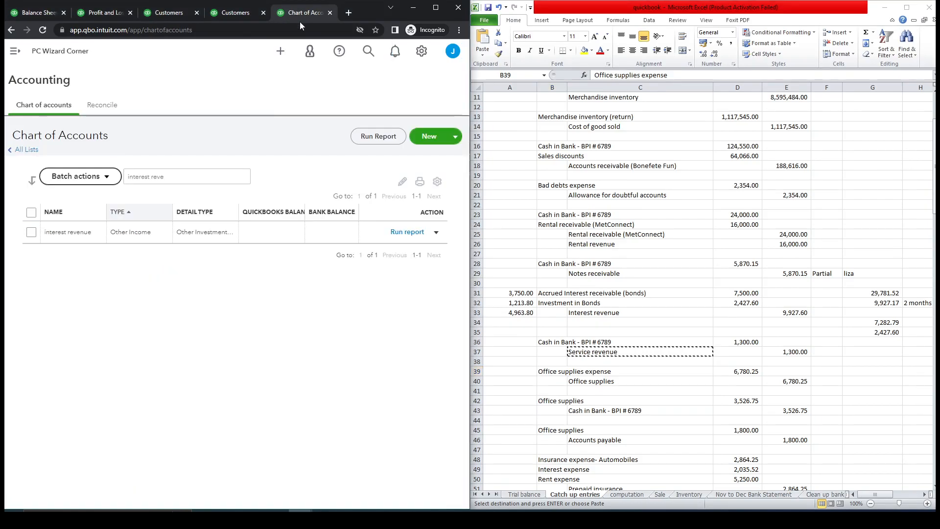
{"action": "left_click", "coordinate": [15, 51]}
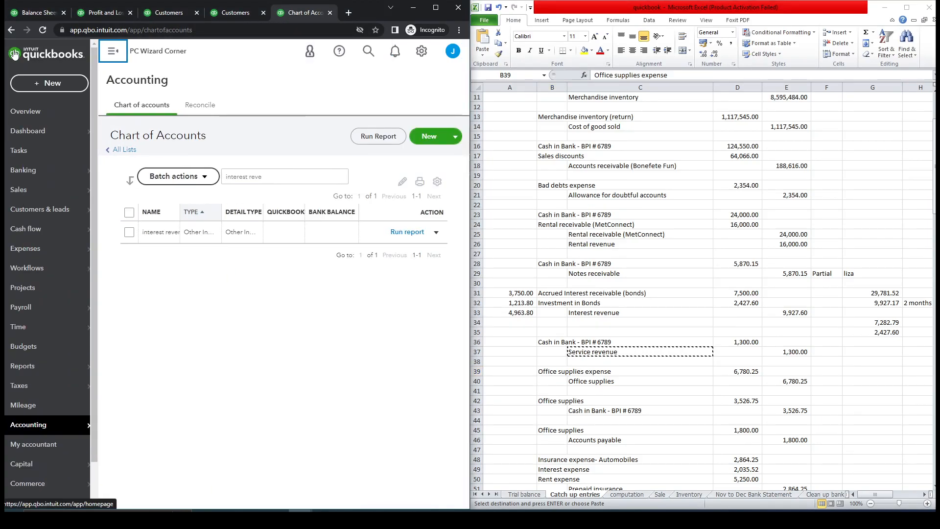
{"action": "left_click", "coordinate": [53, 84]}
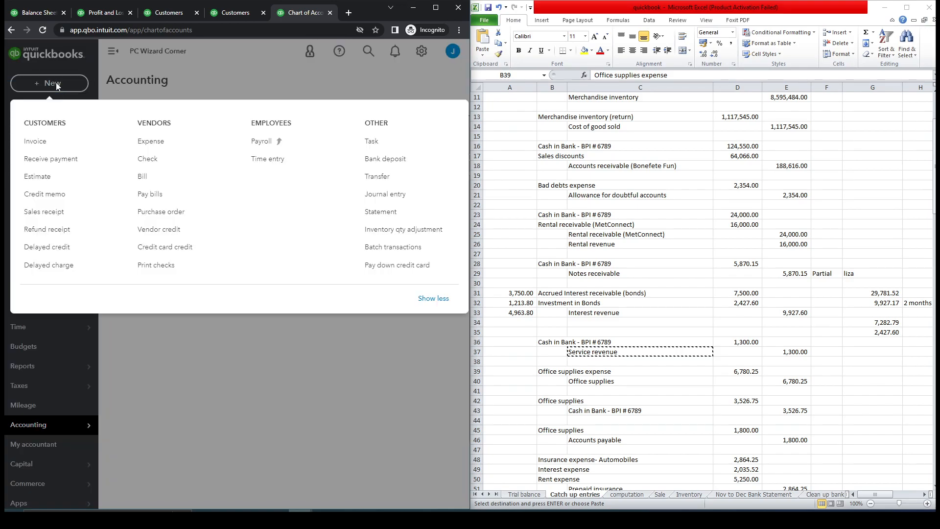
{"action": "left_click", "coordinate": [384, 195]}
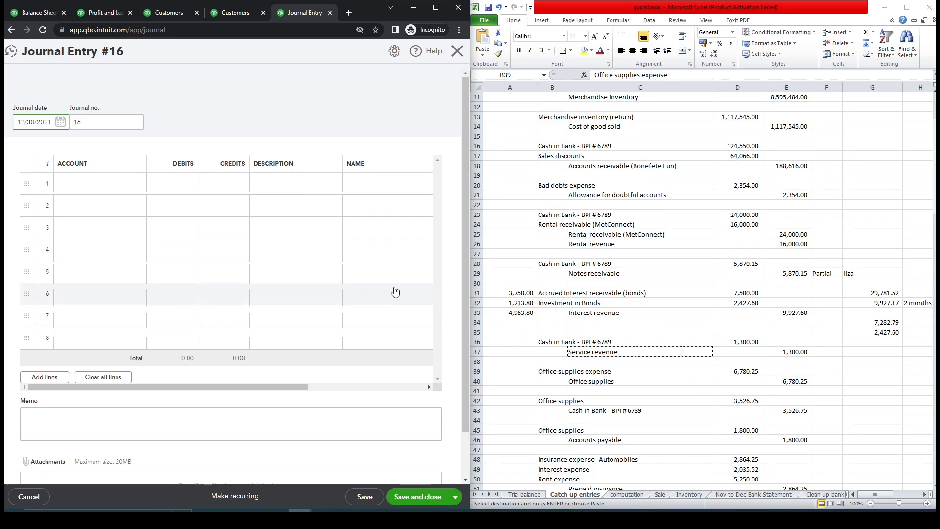
Step: Copy "Office supplies expense" from the Excel sheet into the account of journal line 1
{"action": "left_click", "coordinate": [548, 372]}
{"action": "key", "text": "ctrl+c"}
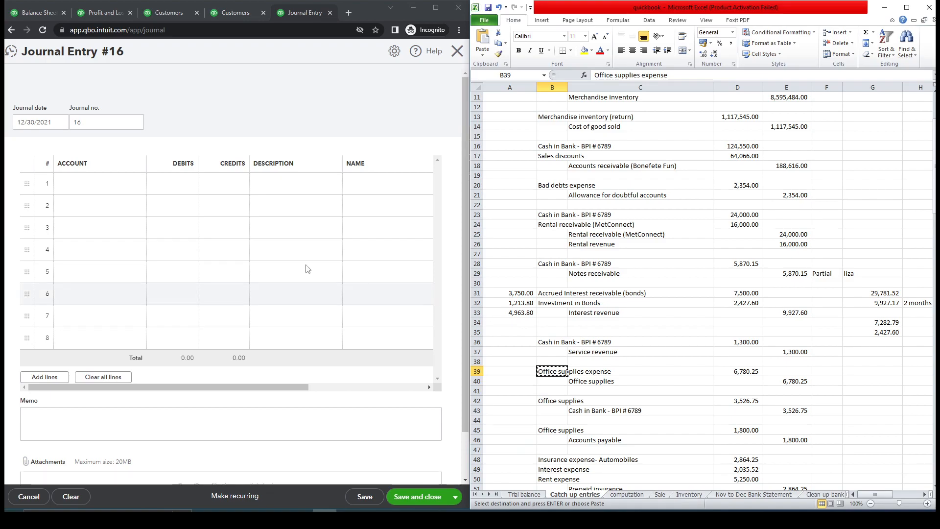
{"action": "left_click", "coordinate": [105, 192]}
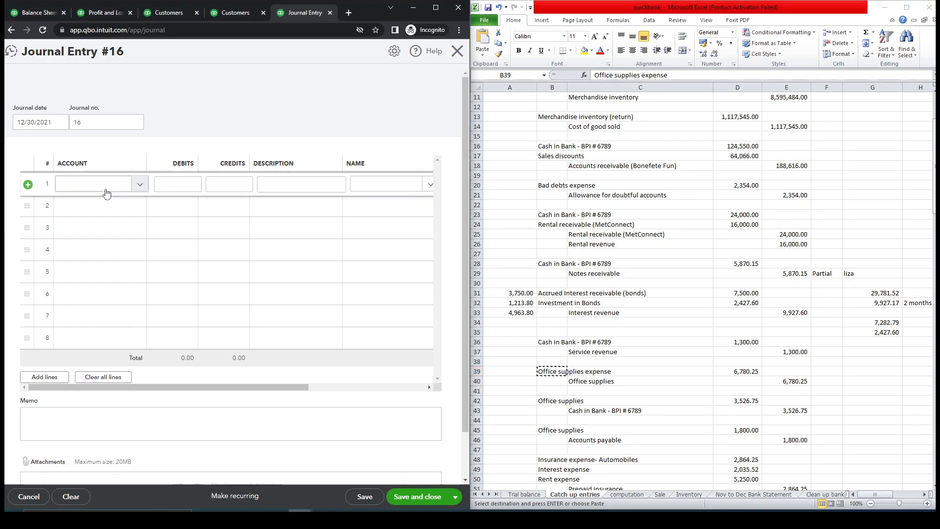
{"action": "left_click", "coordinate": [105, 188]}
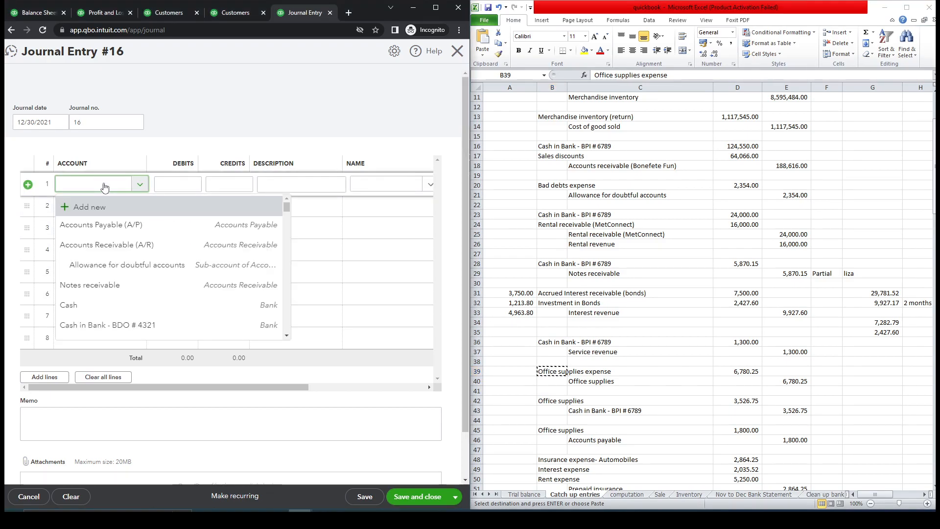
{"action": "key", "text": "ctrl+v"}
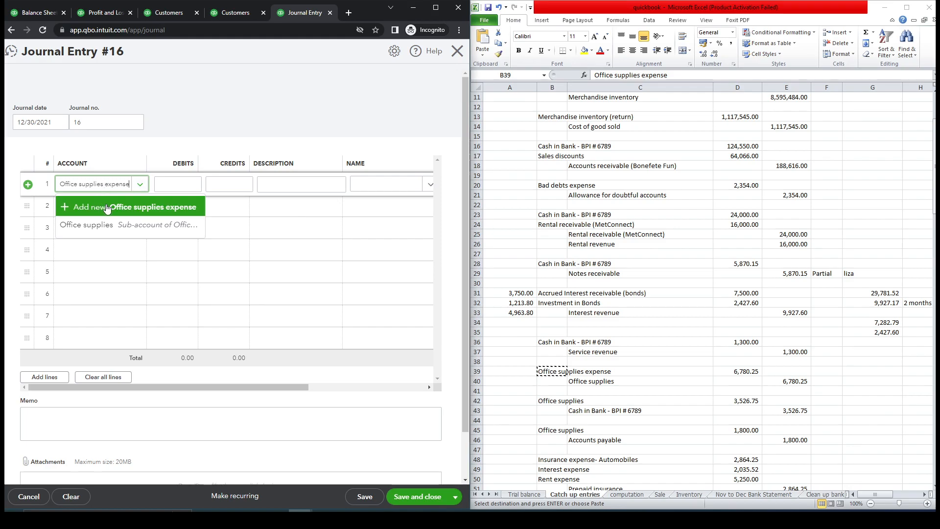
Step: Create the Office supplies expense account with account type Expenses and detail type Supplies & Materials, and save it
{"action": "left_click", "coordinate": [107, 207]}
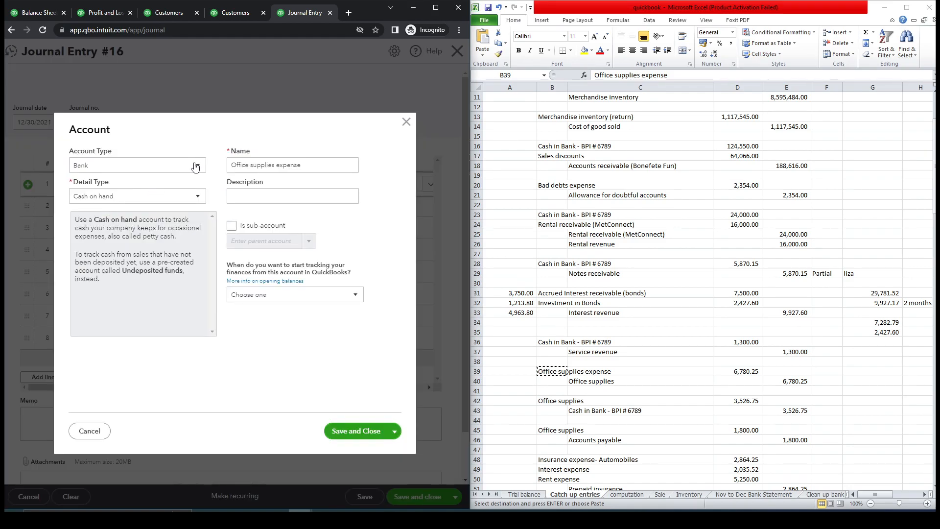
{"action": "left_click", "coordinate": [197, 167]}
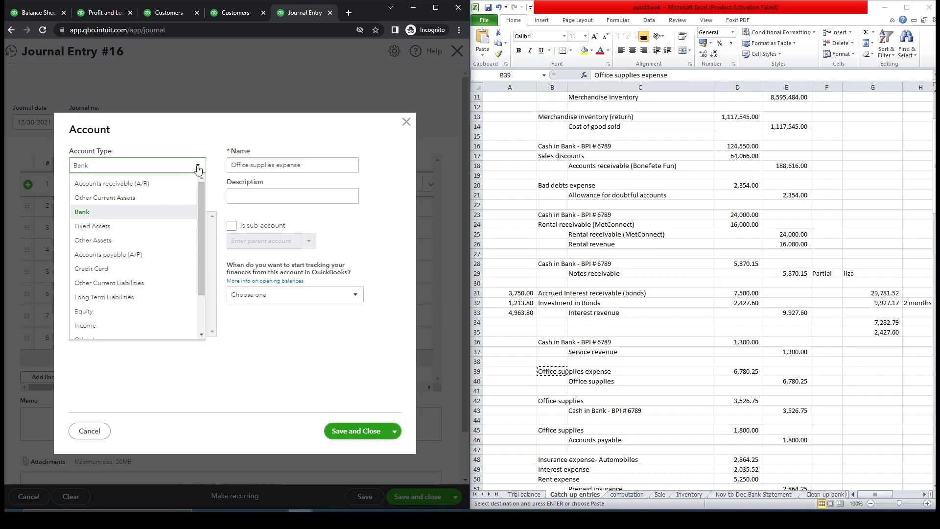
{"action": "scroll", "coordinate": [201, 206], "scroll_direction": "down", "scroll_amount": 2}
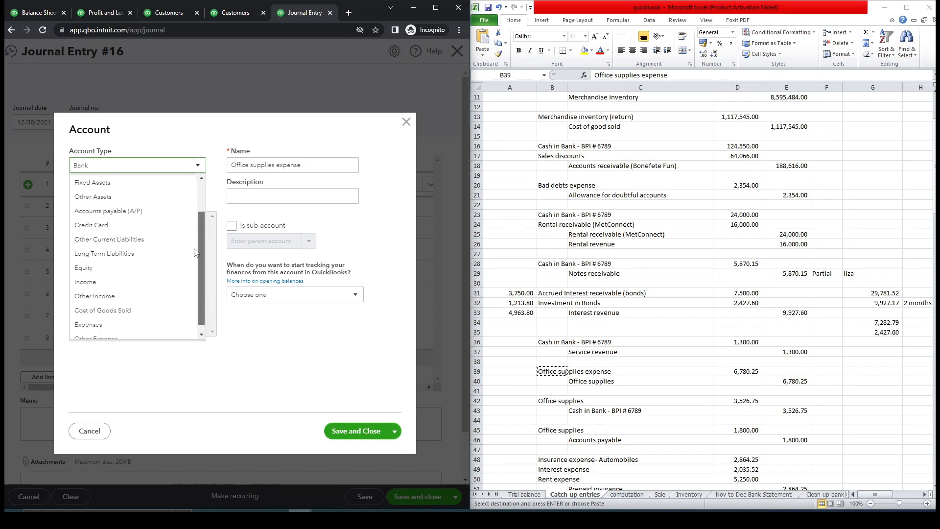
{"action": "left_click", "coordinate": [127, 324]}
{"action": "left_click", "coordinate": [194, 197]}
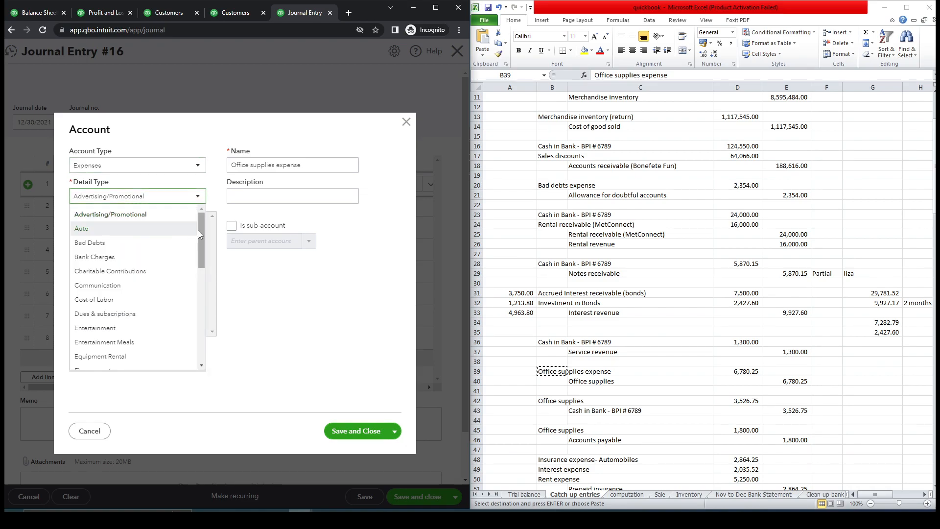
{"action": "left_click_drag", "start_coordinate": [201, 235], "coordinate": [200, 313]}
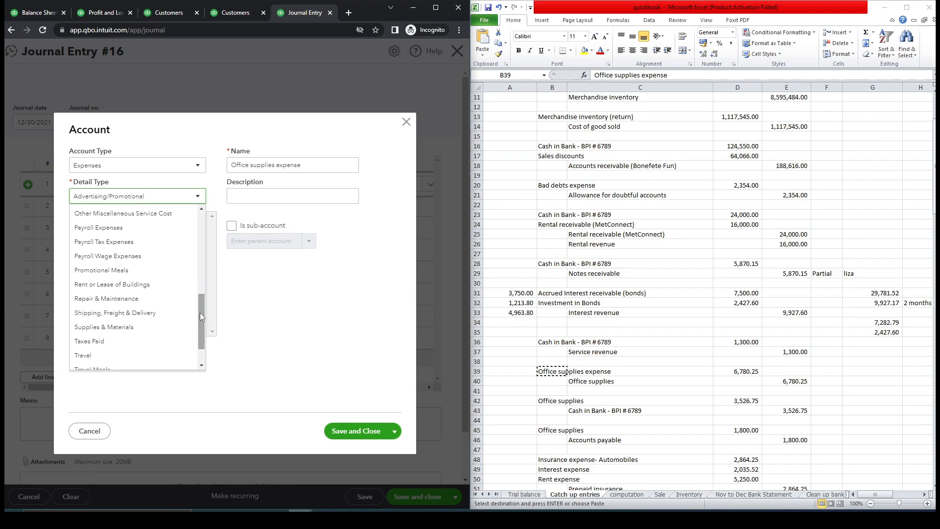
{"action": "left_click", "coordinate": [142, 335]}
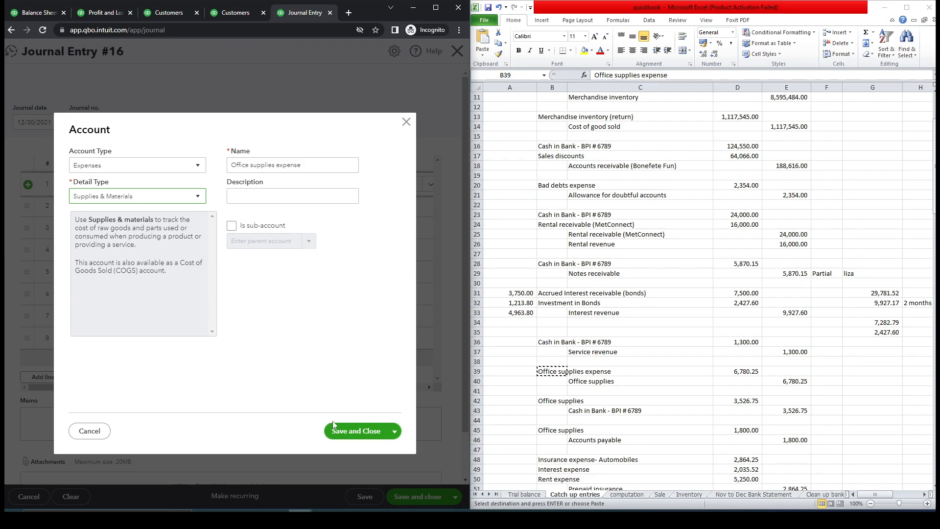
{"action": "left_click", "coordinate": [347, 436]}
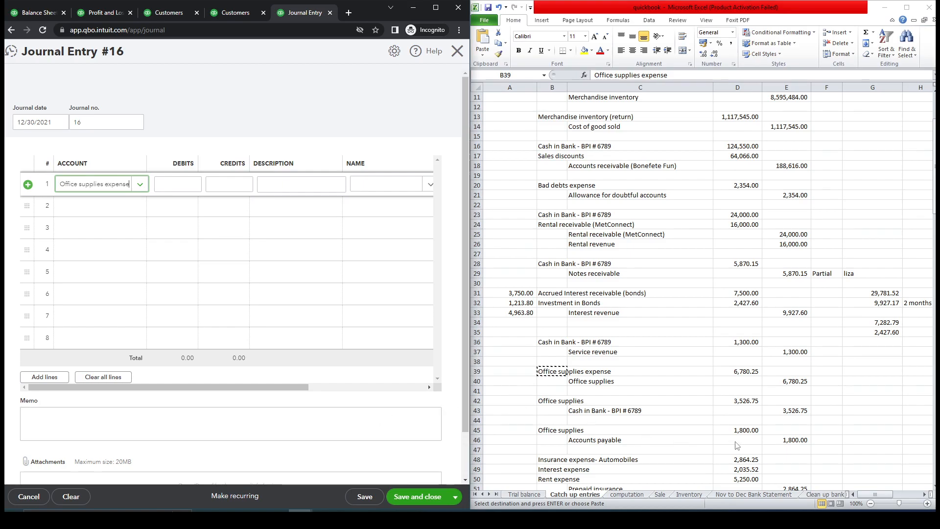
Step: Copy the Office supplies expense amount of 6,780.25 from Excel into the debit of journal line 1
{"action": "left_click", "coordinate": [755, 371]}
{"action": "key", "text": "ctrl+c"}
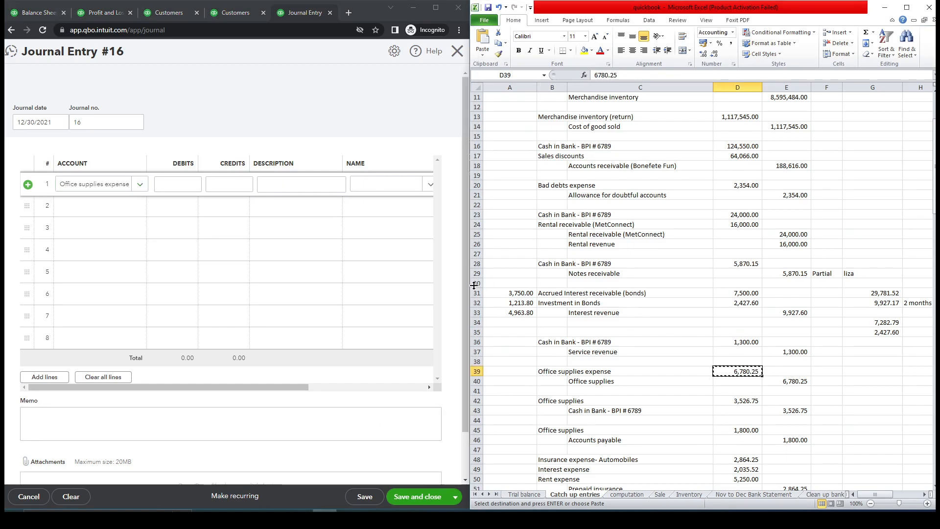
{"action": "left_click", "coordinate": [177, 184]}
{"action": "key", "text": "ctrl+v"}
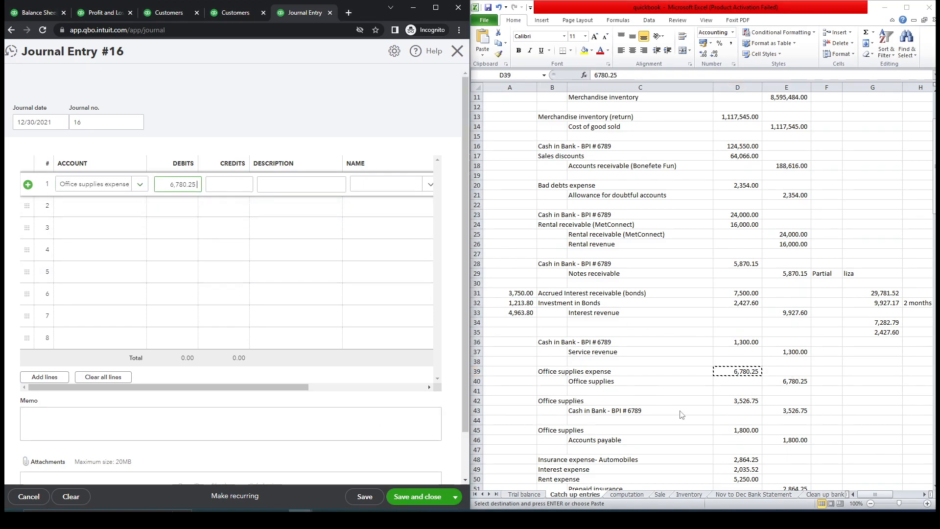
Step: Credit 6,780.25 on journal line 2 to the Office supplies account of type Other Current Asset, using the name copied from Excel
{"action": "left_click", "coordinate": [592, 381]}
{"action": "key", "text": "ctrl+c"}
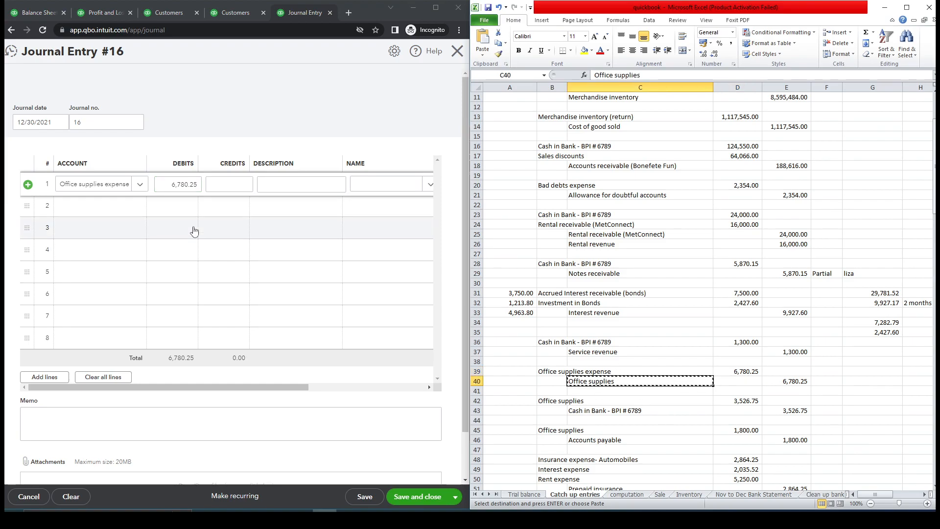
{"action": "left_click", "coordinate": [123, 211]}
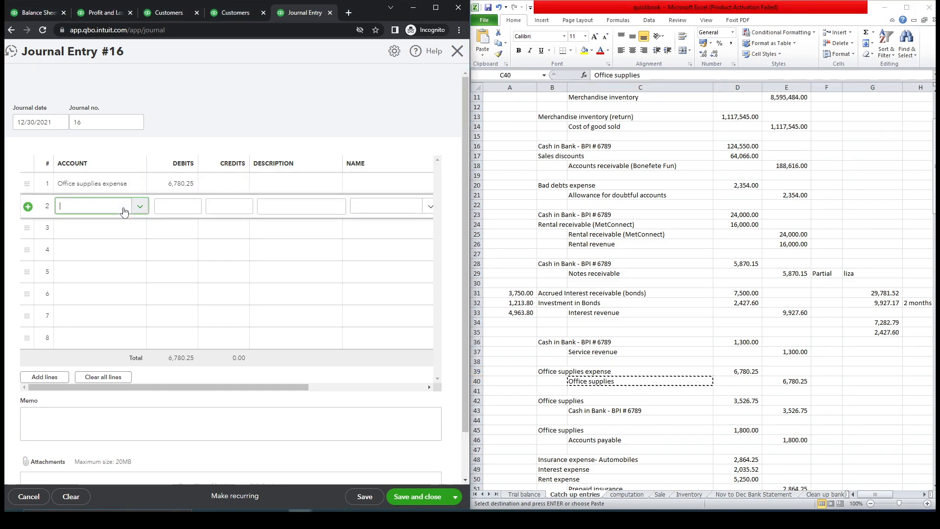
{"action": "key", "text": "ctrl+v"}
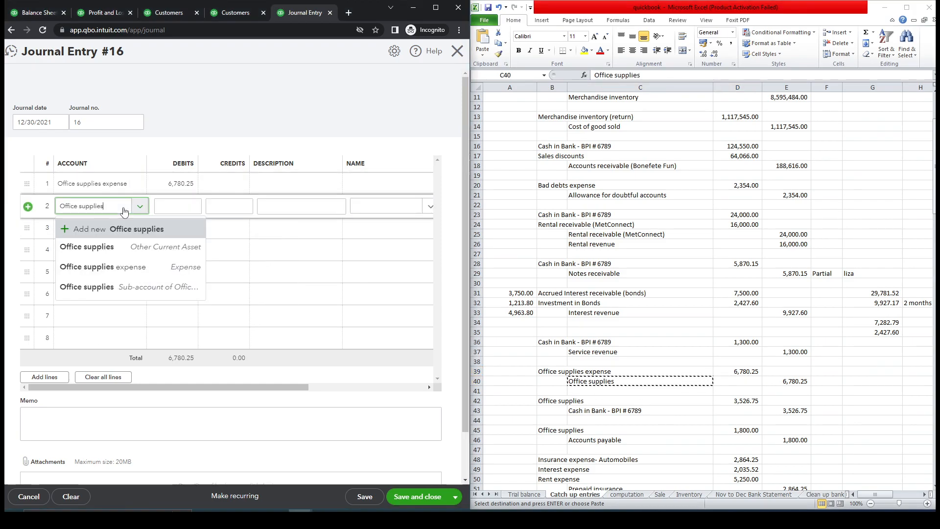
{"action": "left_click", "coordinate": [113, 251]}
{"action": "left_click", "coordinate": [619, 414]}
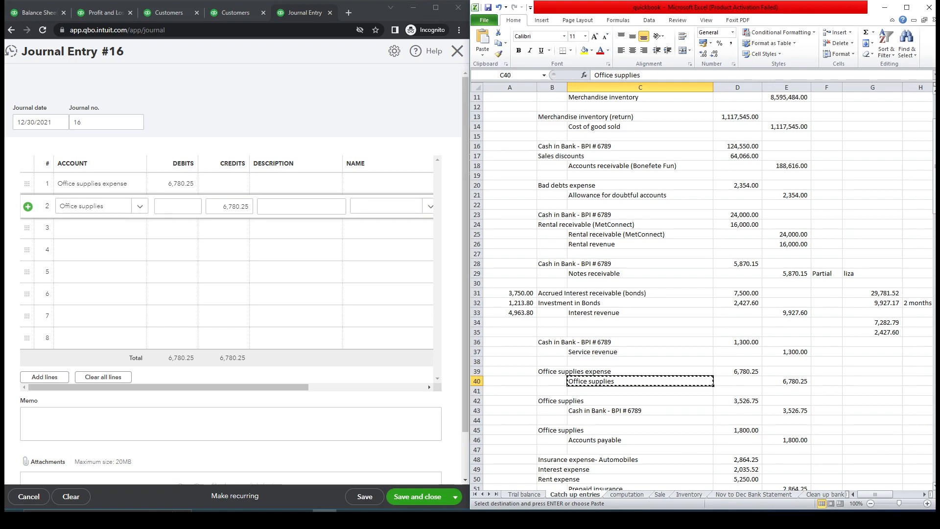
Step: Copy "Insurance expense- Automobiles" from the Excel sheet into the account of journal line 3
{"action": "scroll", "coordinate": [703, 292], "scroll_direction": "down", "scroll_amount": 3}
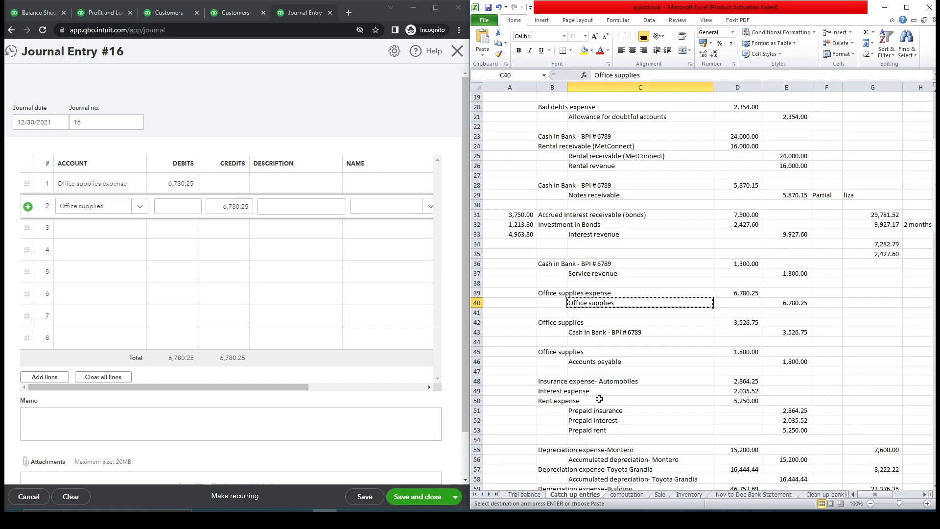
{"action": "left_click", "coordinate": [554, 382]}
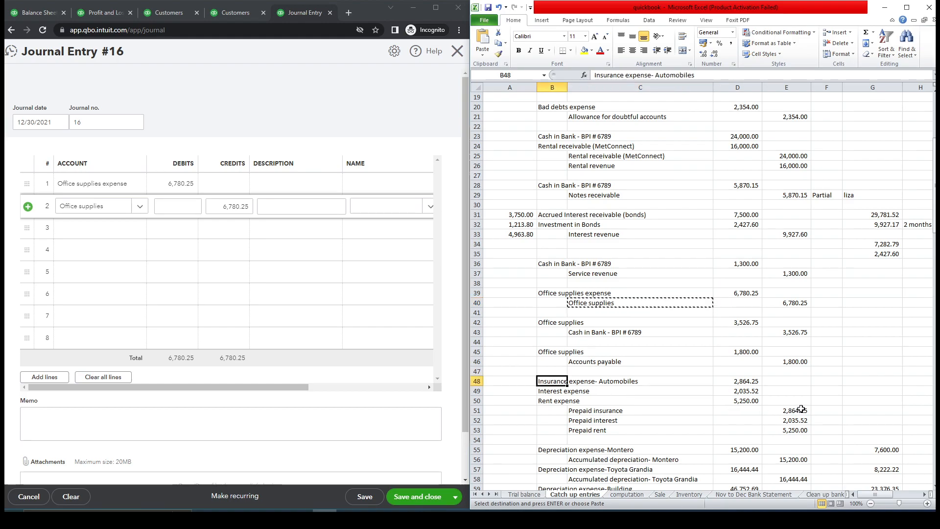
{"action": "key", "text": "ctrl+c"}
{"action": "left_click", "coordinate": [104, 231]}
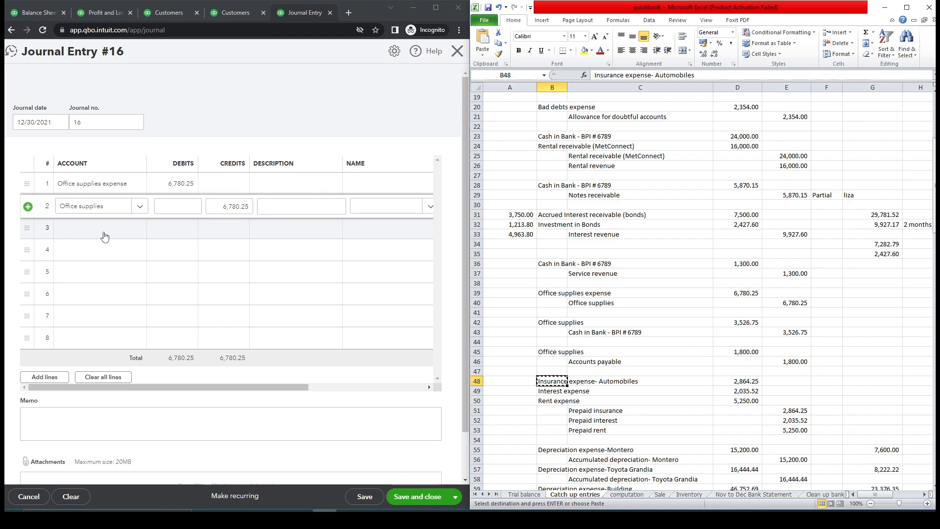
{"action": "key", "text": "ctrl+v"}
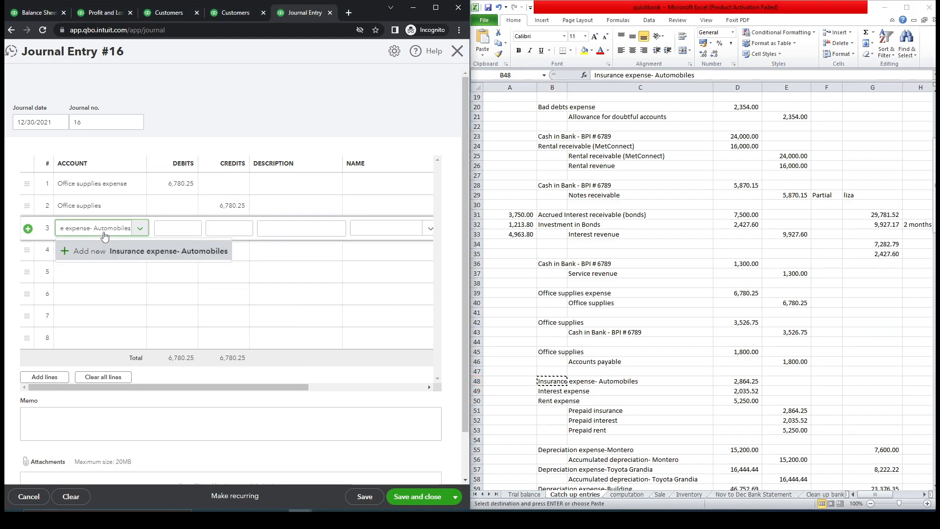
Step: Create the Insurance expense- Automobiles account with account type Other Expense and detail type Other Vehicle Expenses, and save it
{"action": "left_click", "coordinate": [123, 251]}
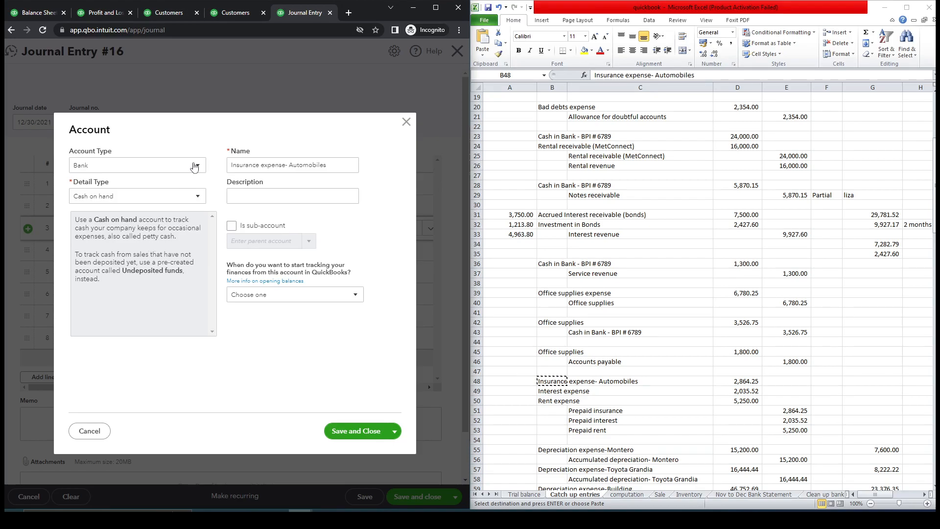
{"action": "left_click", "coordinate": [195, 166]}
{"action": "scroll", "coordinate": [200, 184], "scroll_direction": "down", "scroll_amount": 1}
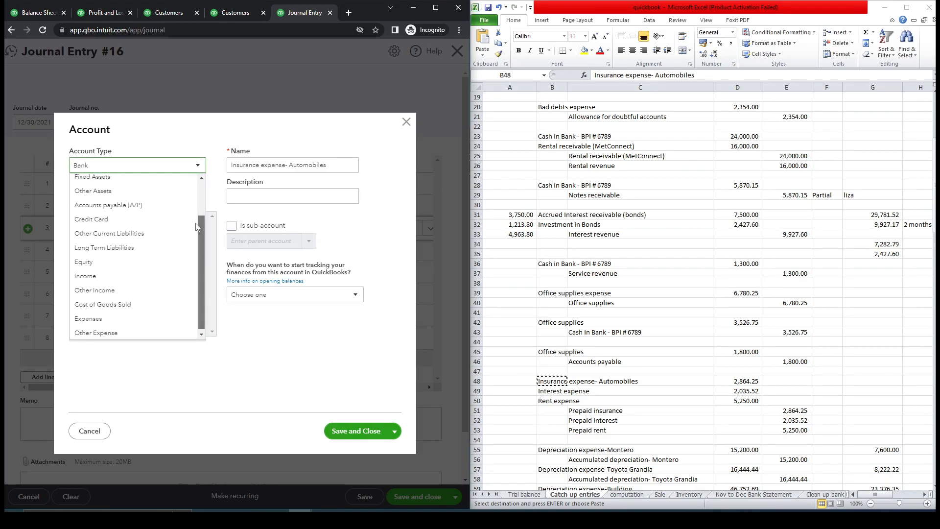
{"action": "left_click", "coordinate": [127, 331]}
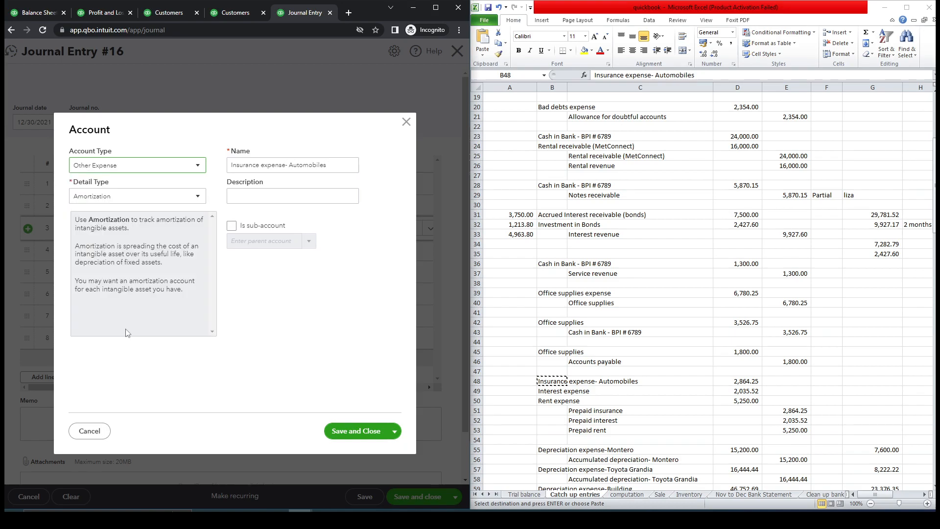
{"action": "left_click", "coordinate": [198, 197]}
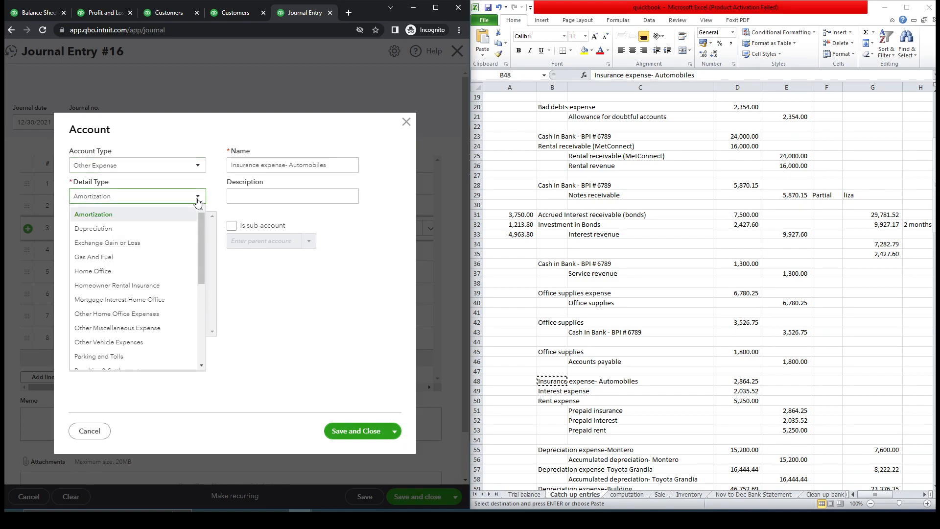
{"action": "left_click_drag", "start_coordinate": [200, 232], "coordinate": [200, 250]}
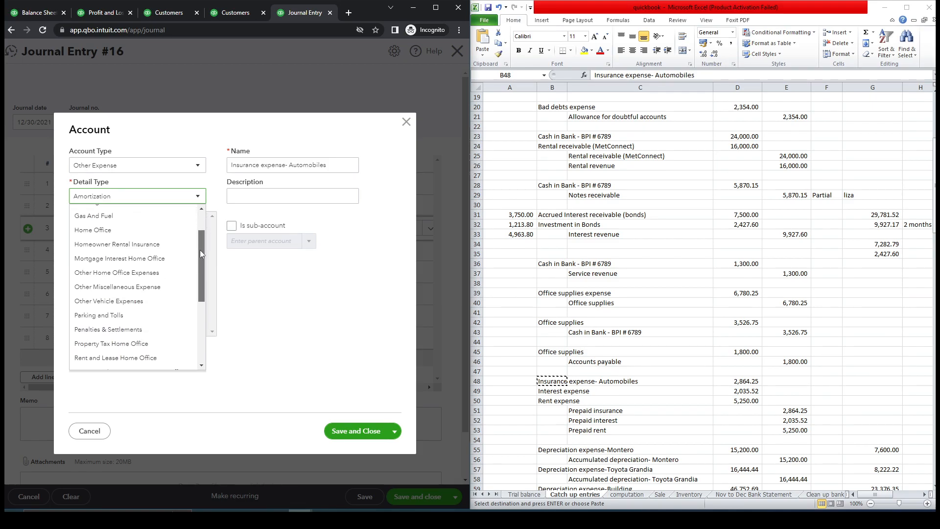
{"action": "left_click_drag", "start_coordinate": [200, 250], "coordinate": [200, 251]}
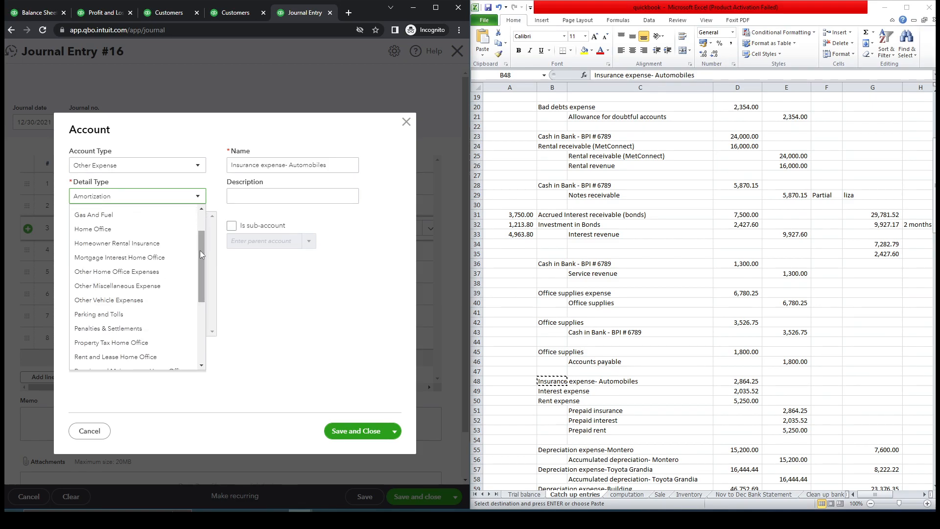
{"action": "left_click", "coordinate": [159, 301]}
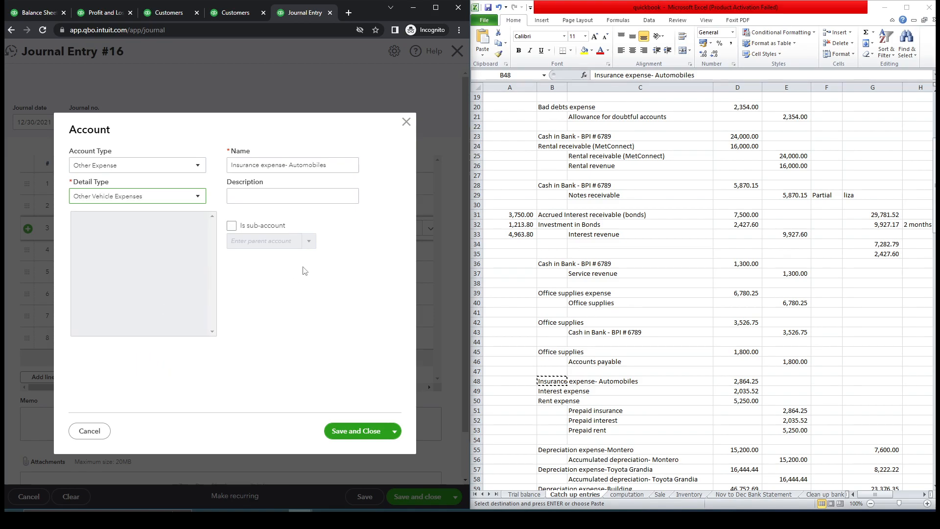
{"action": "left_click", "coordinate": [358, 431]}
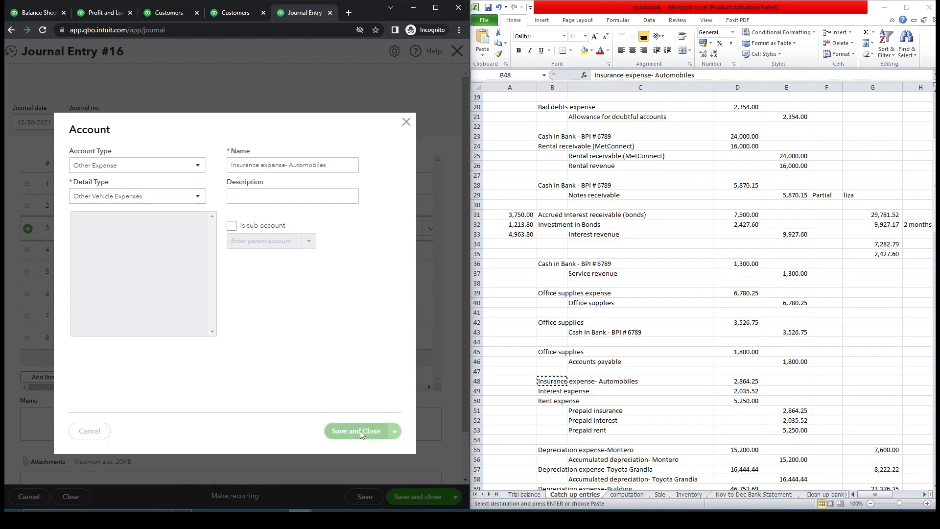
Step: Copy the automobile insurance expense amount of 2,864.25 from Excel into the debit of journal line 3
{"action": "left_click", "coordinate": [749, 382]}
{"action": "key", "text": "ctrl+c"}
{"action": "left_click", "coordinate": [183, 230]}
{"action": "key", "text": "ctrl+v"}
Step: Copy "Interest expense" from the Excel sheet into the account of journal line 4
{"action": "left_click", "coordinate": [558, 392]}
{"action": "key", "text": "ctrl+c"}
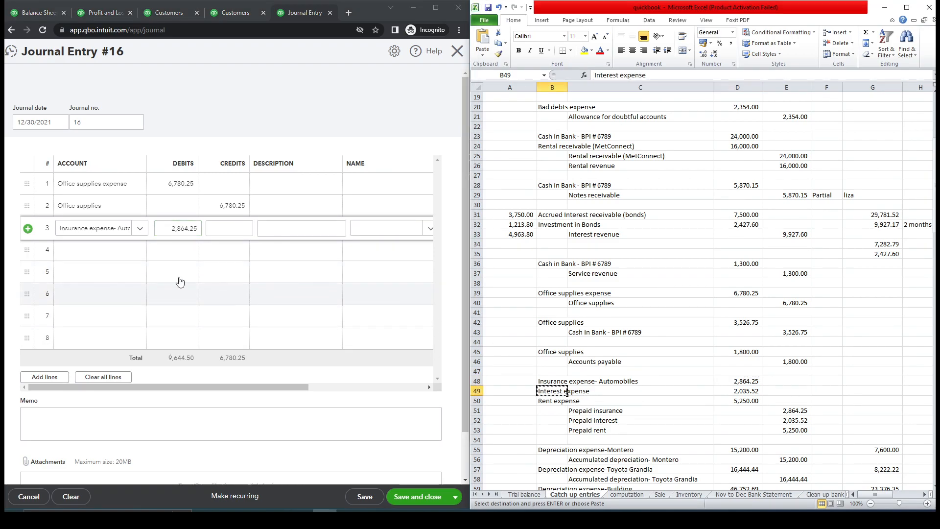
{"action": "left_click", "coordinate": [95, 251]}
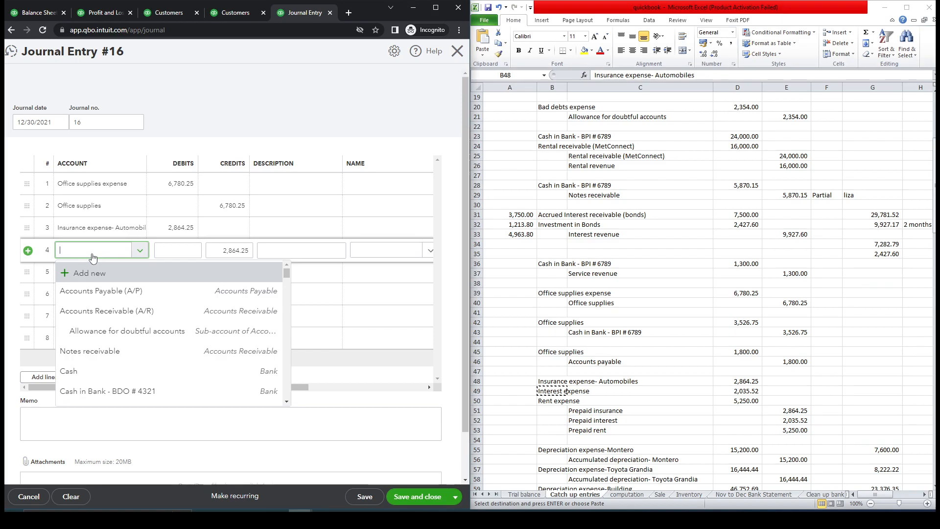
{"action": "key", "text": "ctrl+v"}
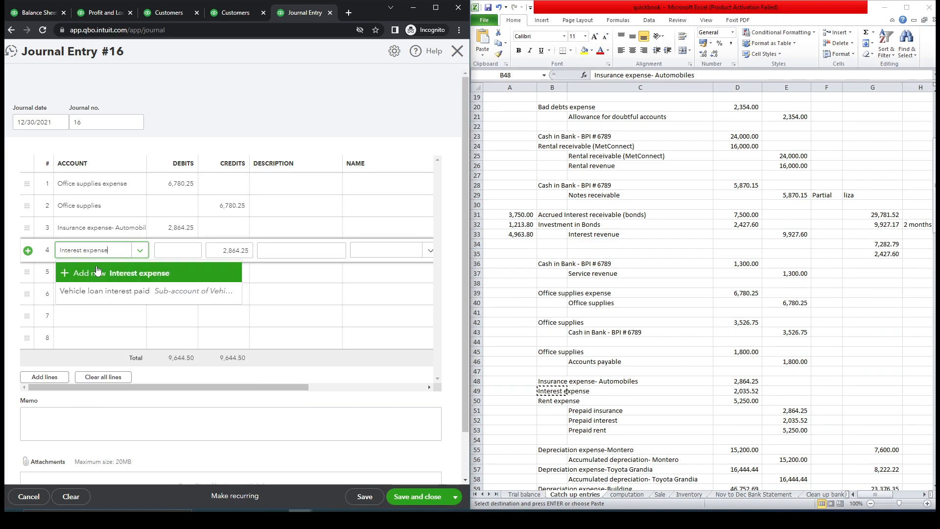
Step: Create the Interest expense account with account type Expenses and detail type Interest Paid, and save it
{"action": "left_click", "coordinate": [73, 276]}
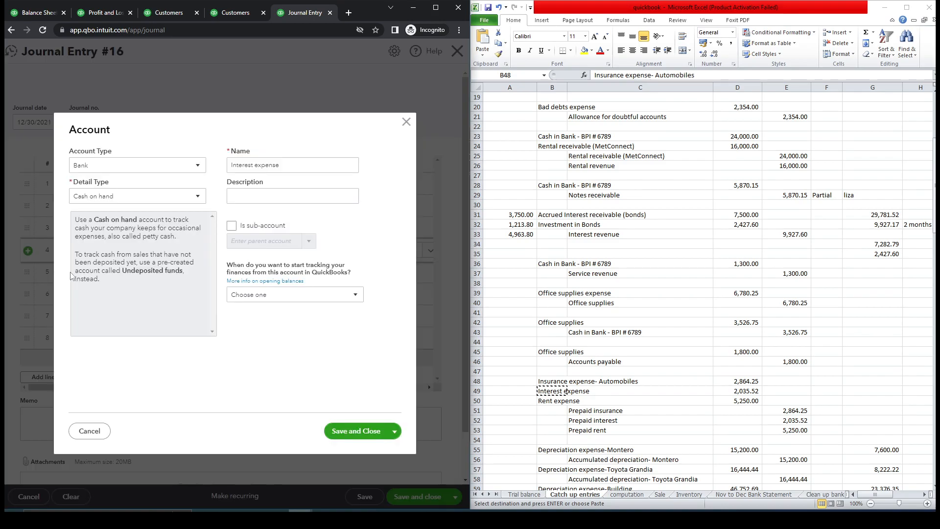
{"action": "left_click", "coordinate": [198, 167]}
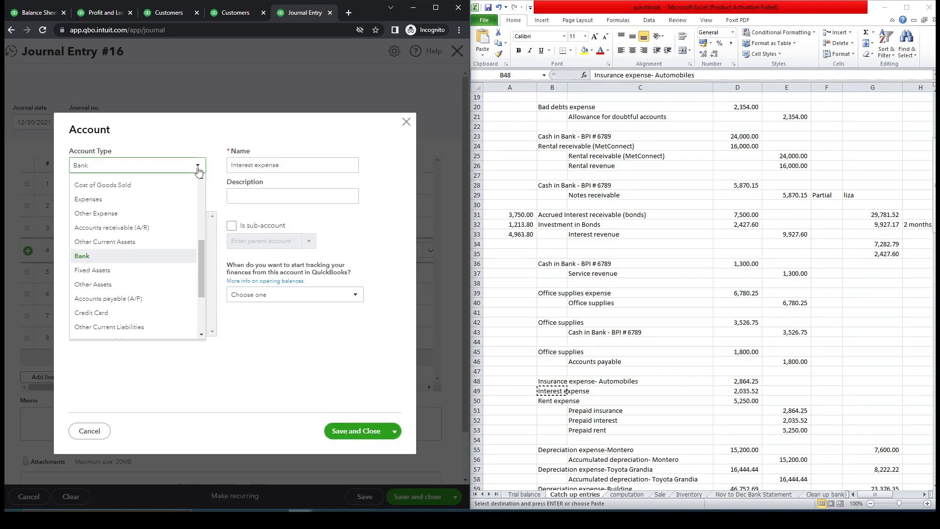
{"action": "left_click_drag", "start_coordinate": [198, 264], "coordinate": [198, 307]}
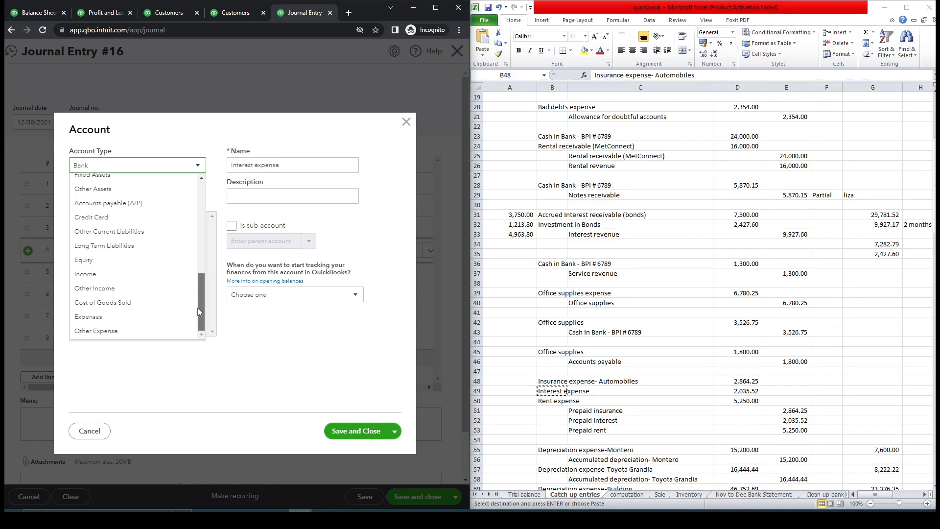
{"action": "left_click", "coordinate": [146, 318]}
{"action": "left_click", "coordinate": [201, 198]}
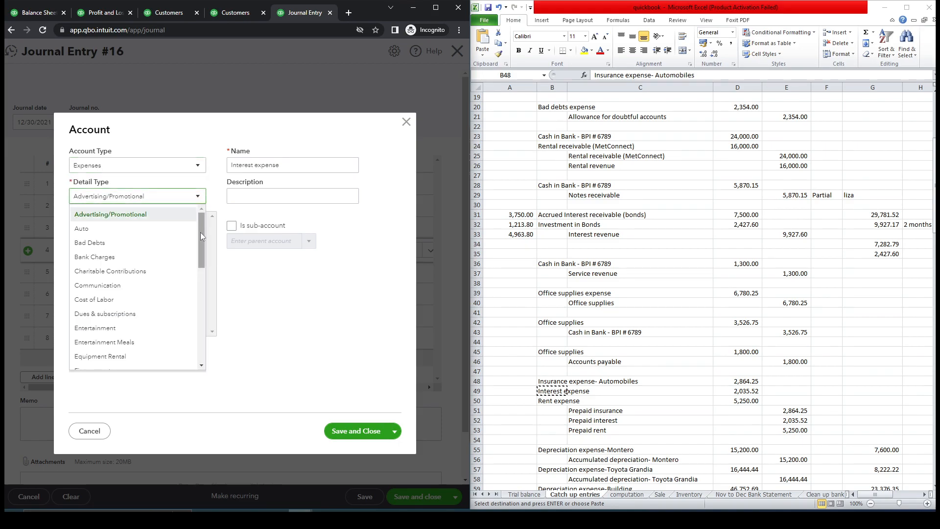
{"action": "left_click_drag", "start_coordinate": [201, 237], "coordinate": [200, 271]}
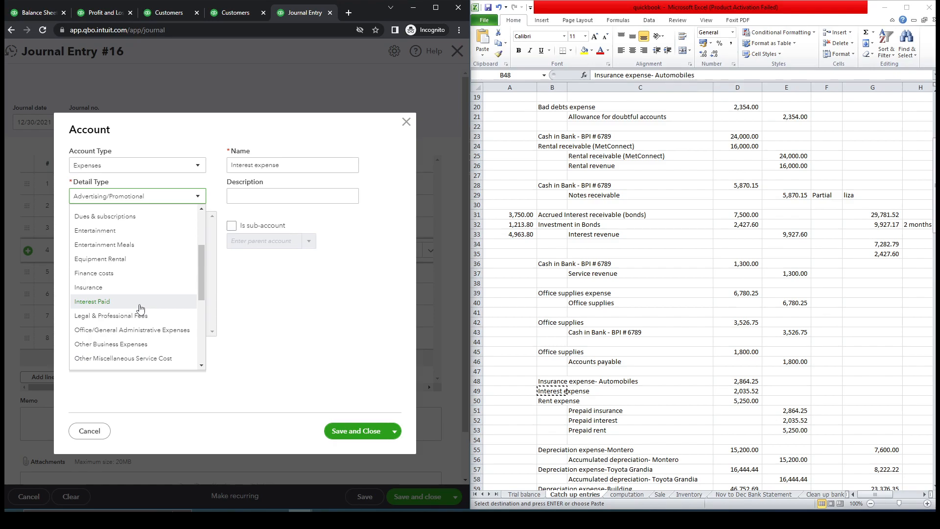
{"action": "mouse_move", "coordinate": [201, 276]}
{"action": "left_mouse_down"}
{"action": "mouse_move", "coordinate": [192, 346]}
{"action": "mouse_move", "coordinate": [195, 286]}
{"action": "left_mouse_up"}
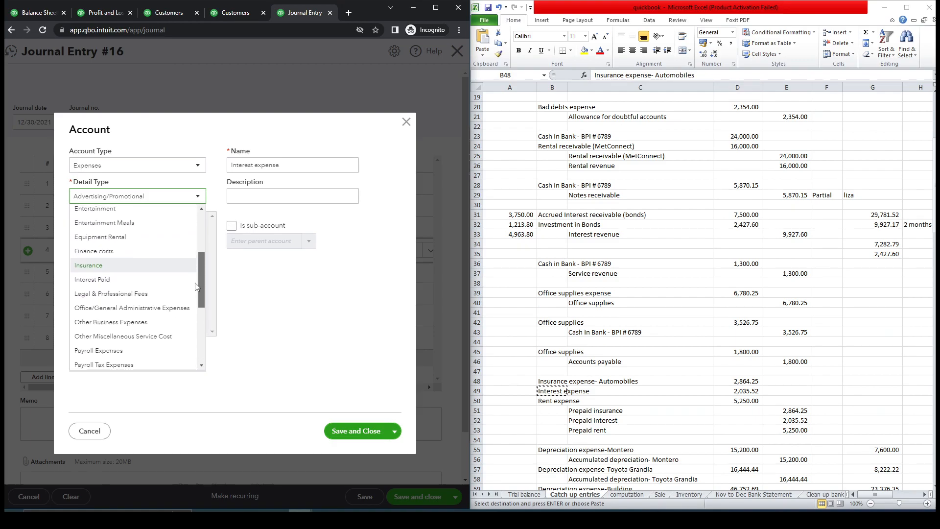
{"action": "left_click", "coordinate": [146, 281]}
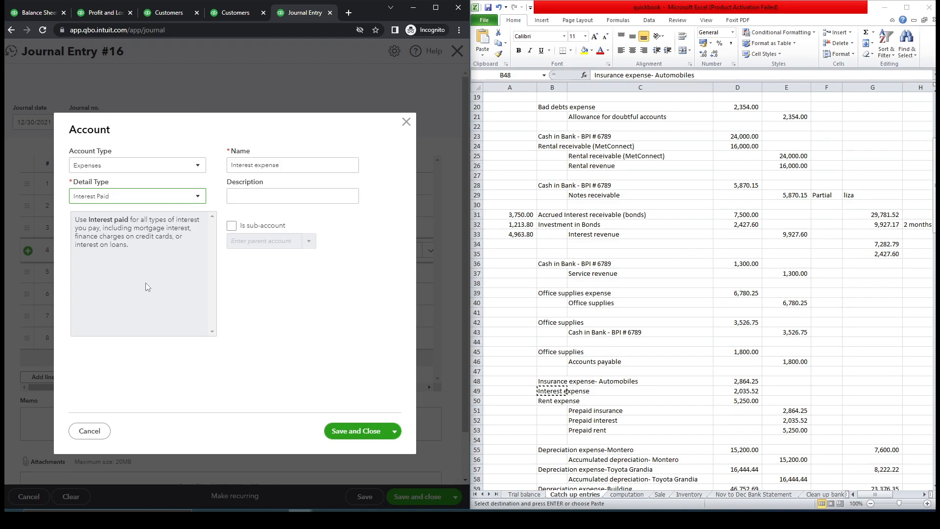
{"action": "left_click", "coordinate": [357, 434]}
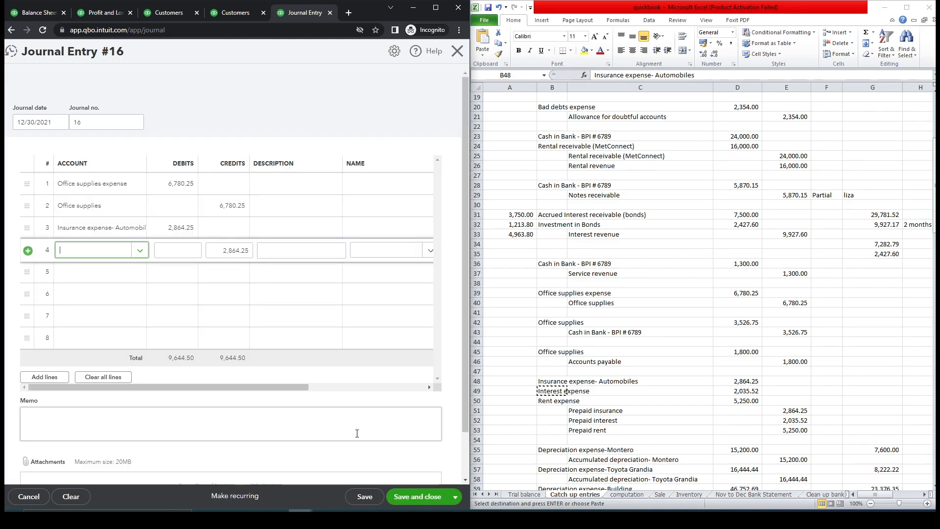
Step: Copy the interest expense amount of 2,035.52 from Excel into the debit of journal line 4
{"action": "left_click", "coordinate": [737, 391]}
{"action": "key", "text": "ctrl+c"}
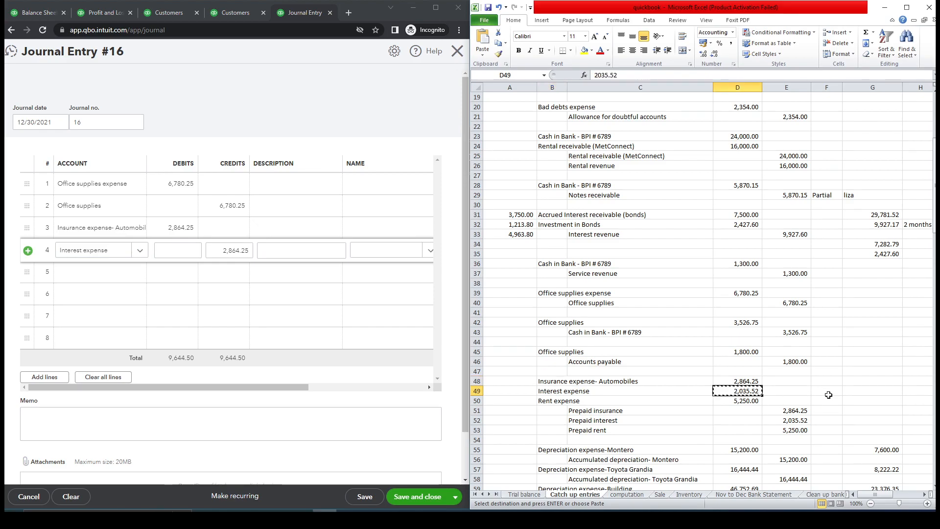
{"action": "left_click", "coordinate": [184, 250]}
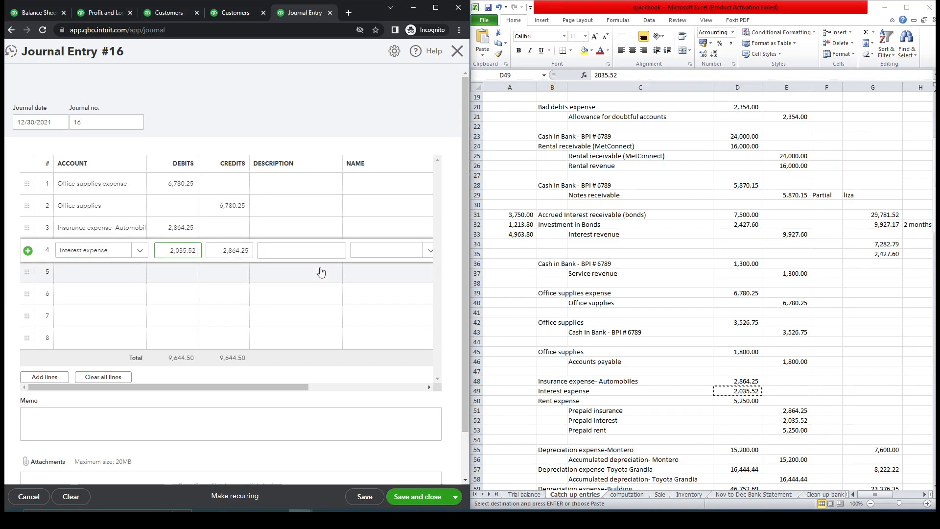
Step: Copy "Rent expense" from the Excel sheet into the account of journal line 5
{"action": "left_click", "coordinate": [568, 403]}
{"action": "key", "text": "ctrl+c"}
{"action": "left_click", "coordinate": [110, 276]}
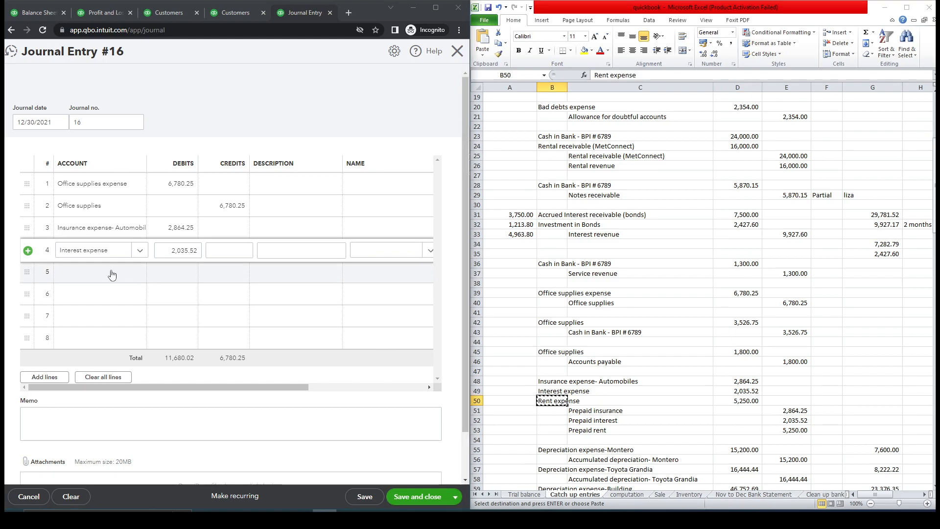
{"action": "key", "text": "ctrl+v"}
Step: Create the Rent expense account with account type Other Expense and detail type Rent and Lease Home Office, and save it
{"action": "left_click", "coordinate": [120, 298]}
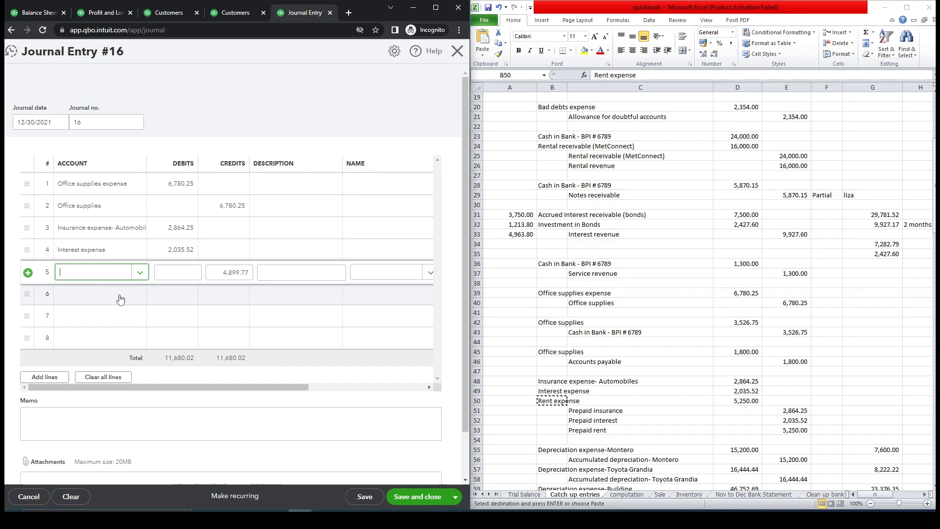
{"action": "left_click", "coordinate": [197, 167]}
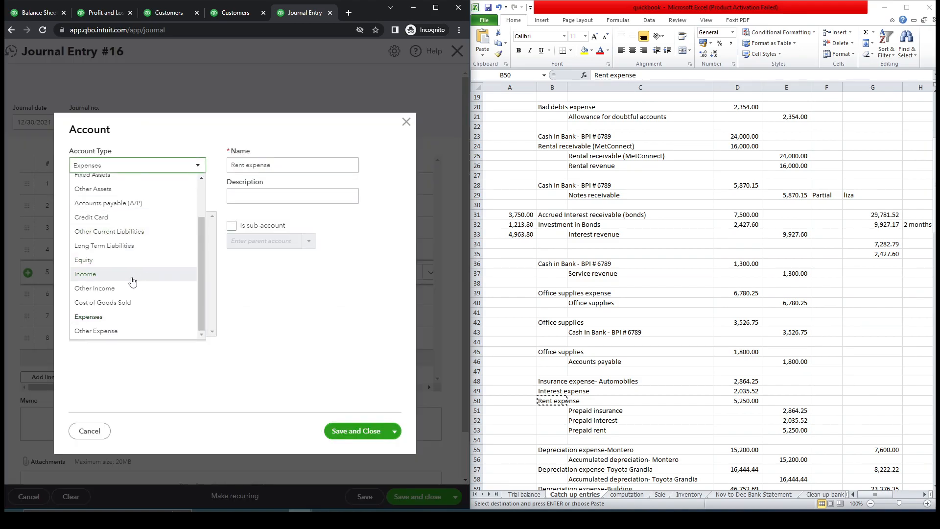
{"action": "left_click", "coordinate": [116, 331]}
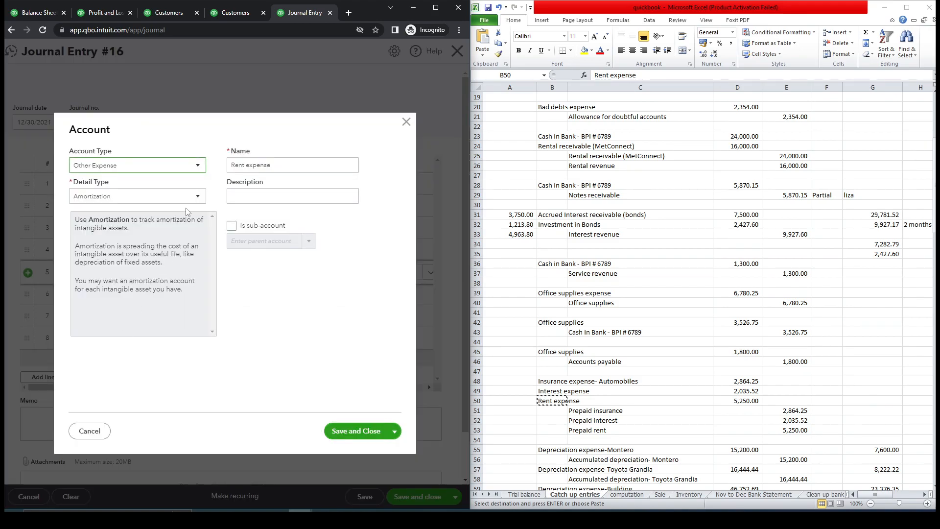
{"action": "left_click", "coordinate": [194, 201]}
{"action": "left_click_drag", "start_coordinate": [199, 228], "coordinate": [202, 312]}
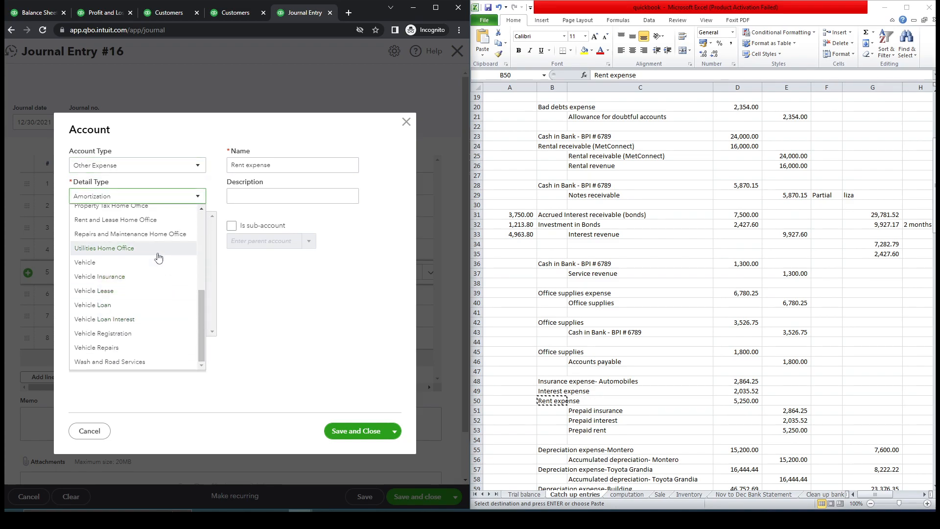
{"action": "left_click", "coordinate": [152, 220]}
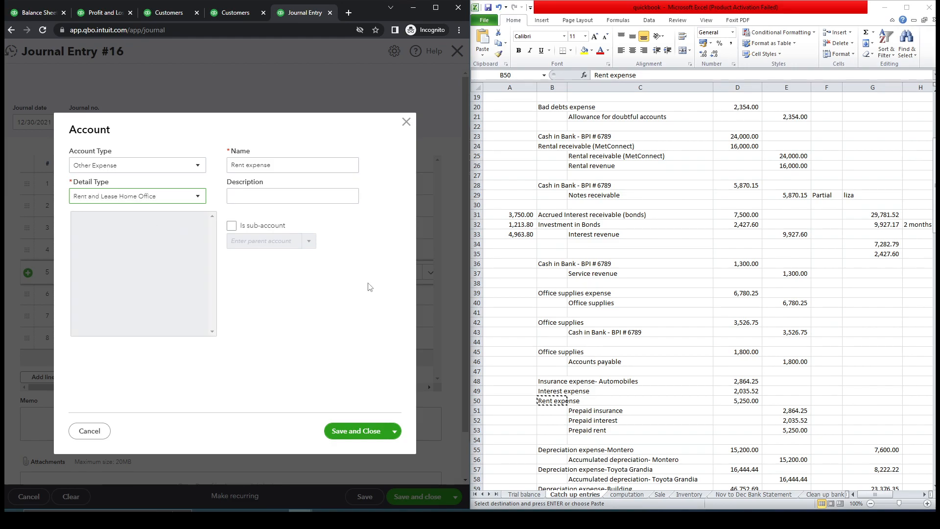
{"action": "left_click", "coordinate": [356, 429]}
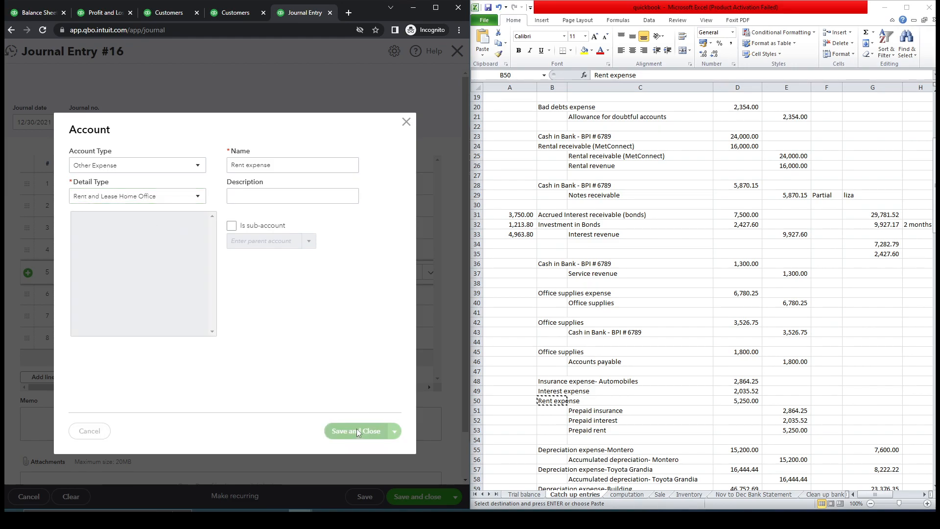
Step: Copy the rent expense amount of 5,250.00 from Excel into the debit of journal line 5
{"action": "key", "text": "ctrl+v"}
{"action": "left_click", "coordinate": [666, 387]}
{"action": "left_click", "coordinate": [734, 400]}
{"action": "key", "text": "ctrl+c"}
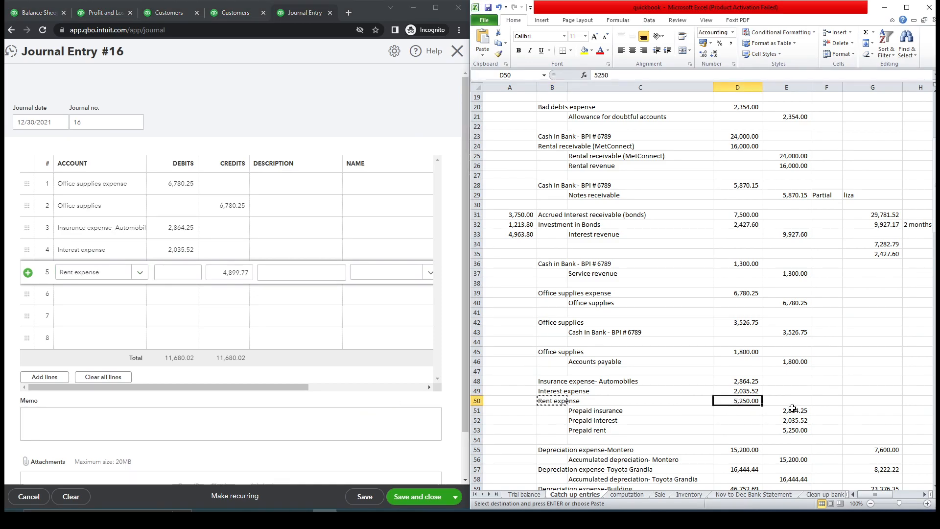
{"action": "left_click", "coordinate": [177, 272]}
{"action": "key", "text": "ctrl+v"}
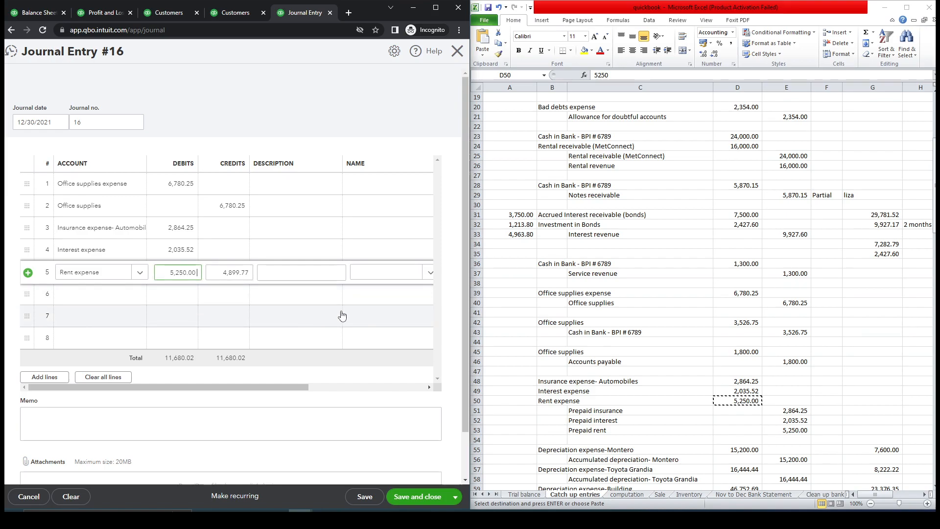
{"action": "left_click", "coordinate": [342, 315]}
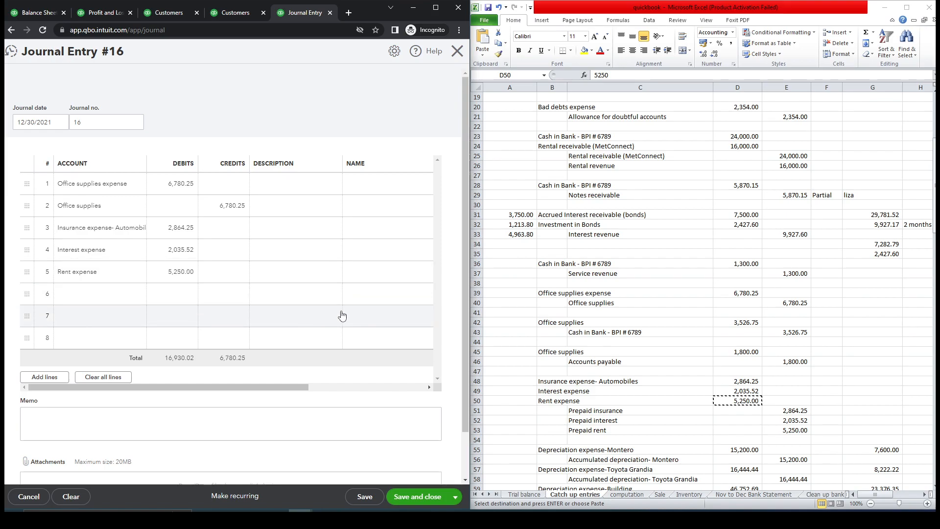
Step: Copy "Prepaid insurance" from the Excel sheet into the account of journal line 6
{"action": "left_click", "coordinate": [134, 300]}
{"action": "left_click", "coordinate": [676, 414]}
{"action": "key", "text": "ctrl+c"}
{"action": "left_click", "coordinate": [116, 295]}
{"action": "key", "text": "ctrl+v"}
{"action": "left_click", "coordinate": [93, 335]}
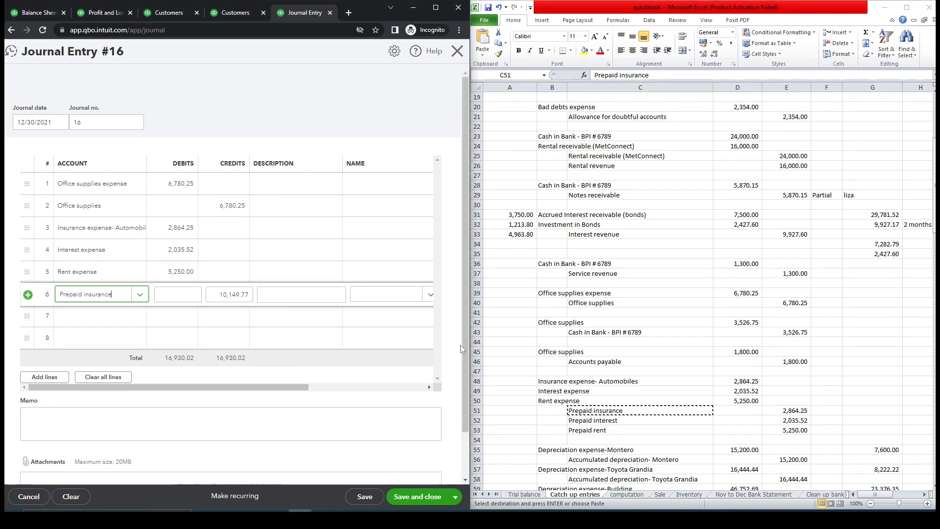
Step: Copy the prepaid insurance amount of 2,864.25 from Excel into the credit of journal line 6
{"action": "left_click", "coordinate": [793, 410]}
{"action": "key", "text": "ctrl+c"}
{"action": "left_click", "coordinate": [223, 296]}
{"action": "key", "text": "ctrl+a"}
{"action": "key", "text": "ctrl+v"}
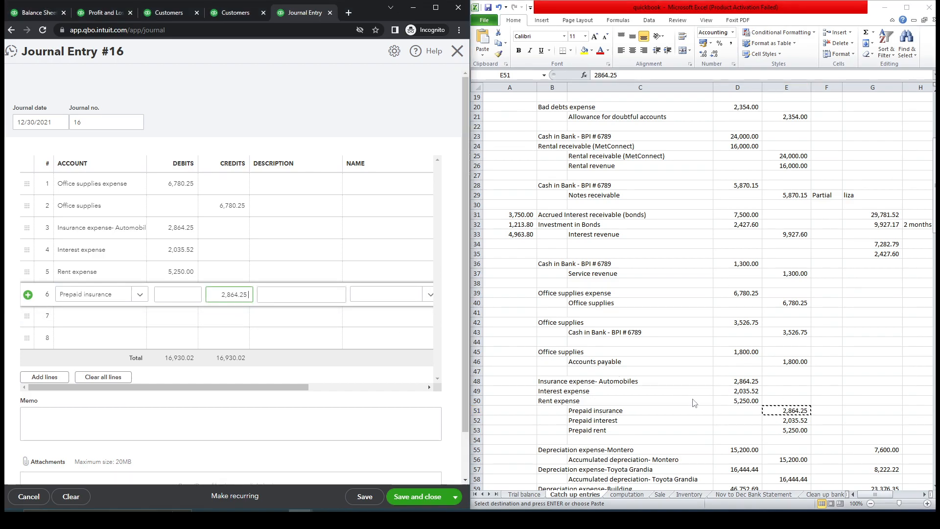
Step: Copy "Prepaid interest" from Excel into journal line 7 and choose the existing Other Current Asset account
{"action": "left_click", "coordinate": [600, 420]}
{"action": "key", "text": "ctrl+c"}
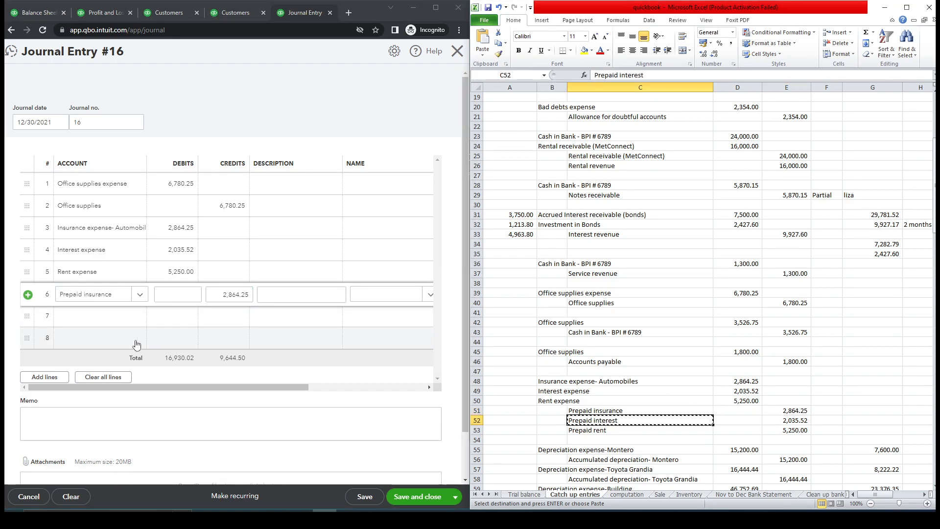
{"action": "left_click", "coordinate": [97, 319]}
{"action": "key", "text": "ctrl+v"}
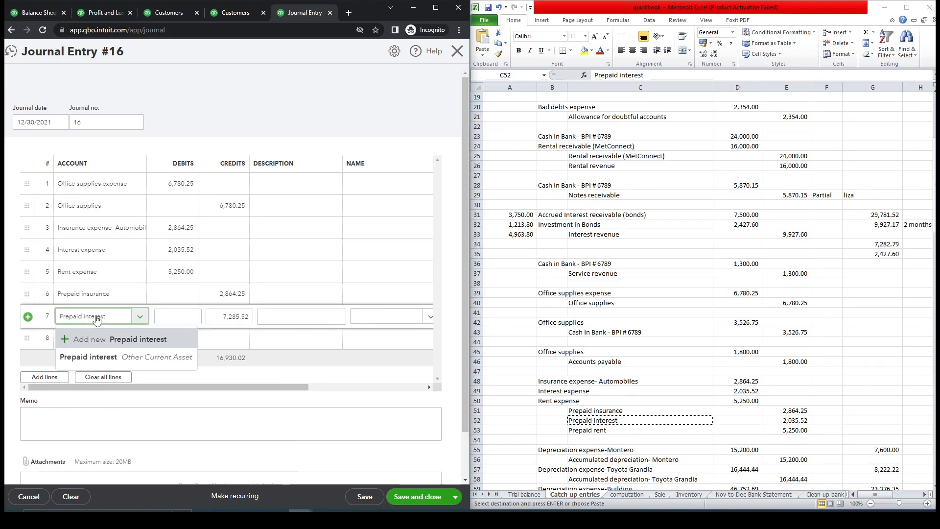
{"action": "left_click", "coordinate": [99, 356]}
Step: Copy the prepaid interest amount of 2,035.52 from Excel into the credit of journal line 7
{"action": "left_click", "coordinate": [784, 420]}
{"action": "key", "text": "ctrl+c"}
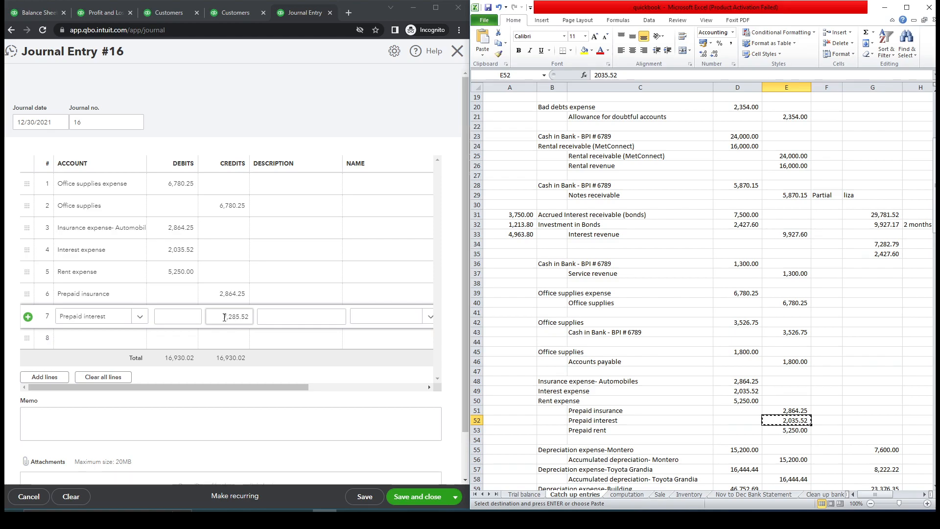
{"action": "triple_click", "coordinate": [231, 318]}
{"action": "key", "text": "ctrl+v"}
Step: Copy "Prepaid rent" from Excel into journal line 8, choose the existing Other Current Asset account, and save and close the journal entry
{"action": "left_click", "coordinate": [617, 429]}
{"action": "key", "text": "ctrl+c"}
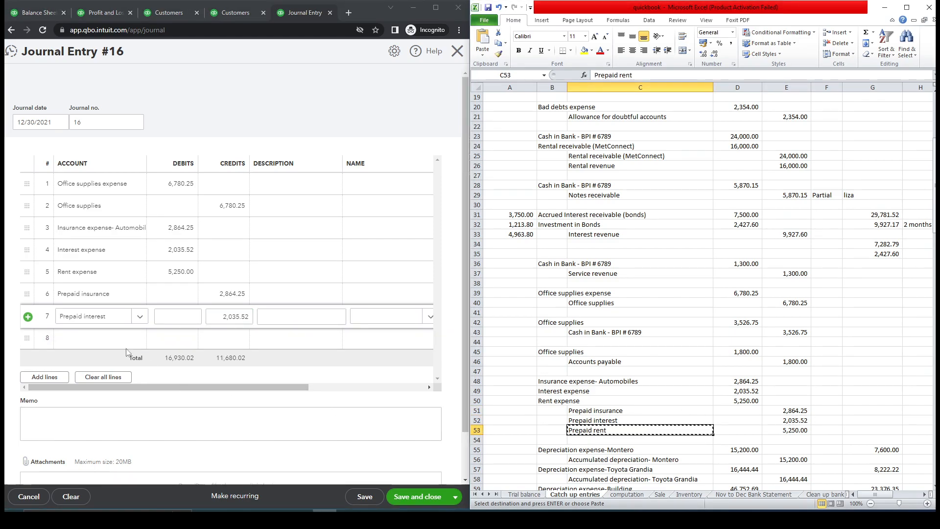
{"action": "left_click", "coordinate": [119, 337]}
{"action": "key", "text": "ctrl+v"}
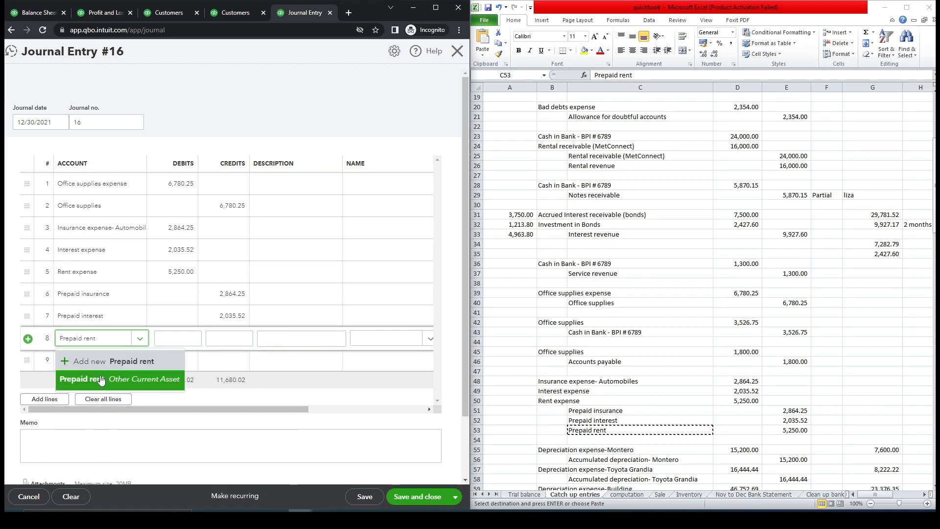
{"action": "left_click", "coordinate": [82, 379]}
{"action": "left_click", "coordinate": [782, 437]}
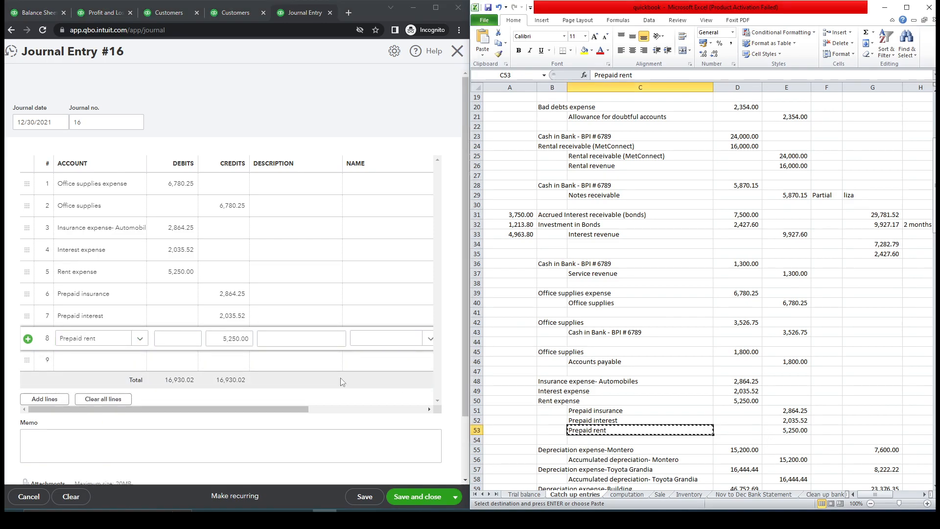
{"action": "left_click", "coordinate": [420, 500]}
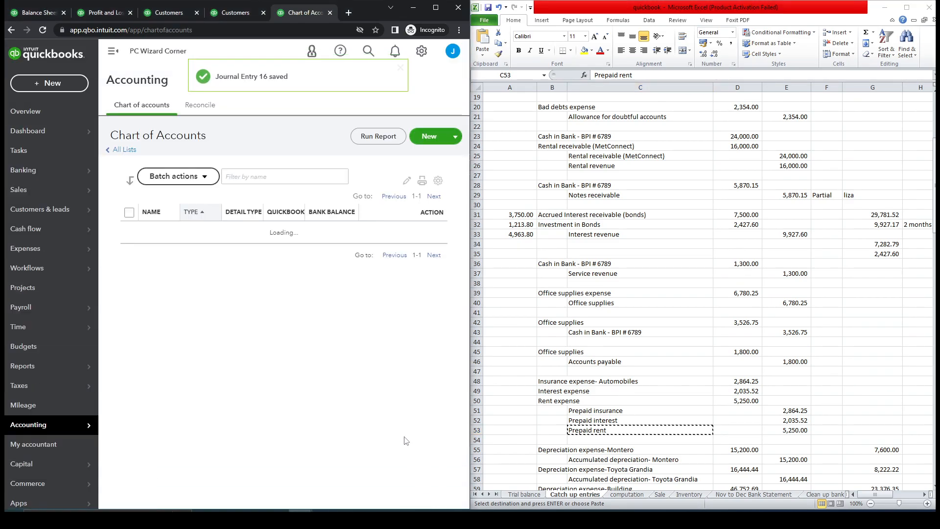
Step: Reload the Profit and Loss and Balance Sheet reports and examine the expense sections of the Profit and Loss
{"action": "left_click", "coordinate": [114, 55]}
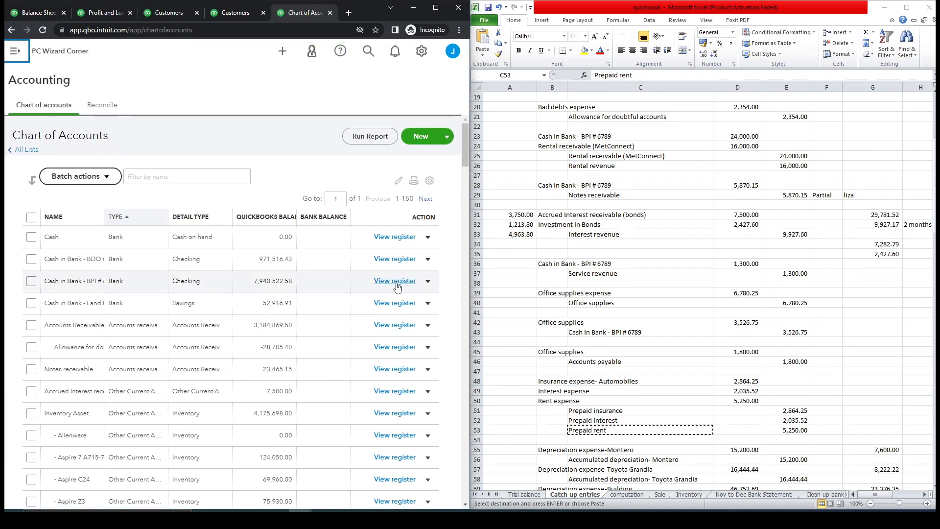
{"action": "left_click", "coordinate": [98, 13]}
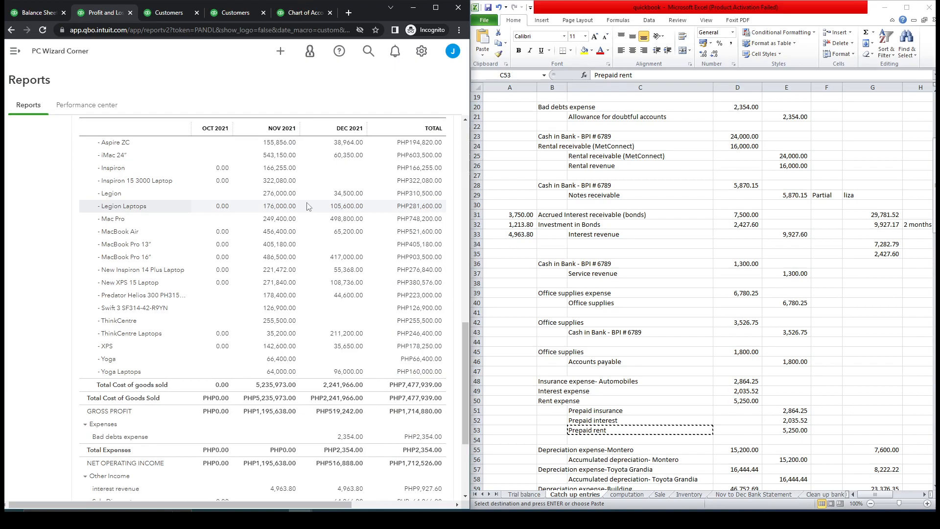
{"action": "left_click", "coordinate": [43, 31]}
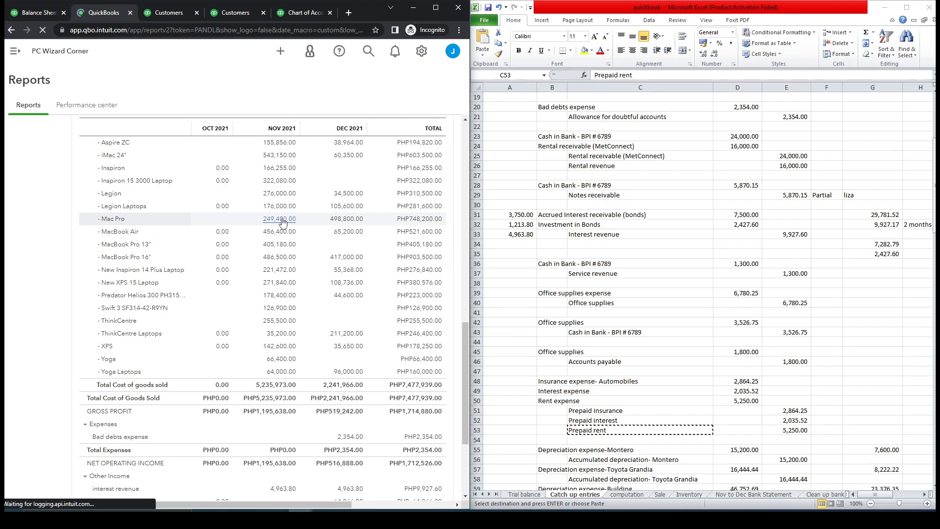
{"action": "left_click", "coordinate": [36, 13]}
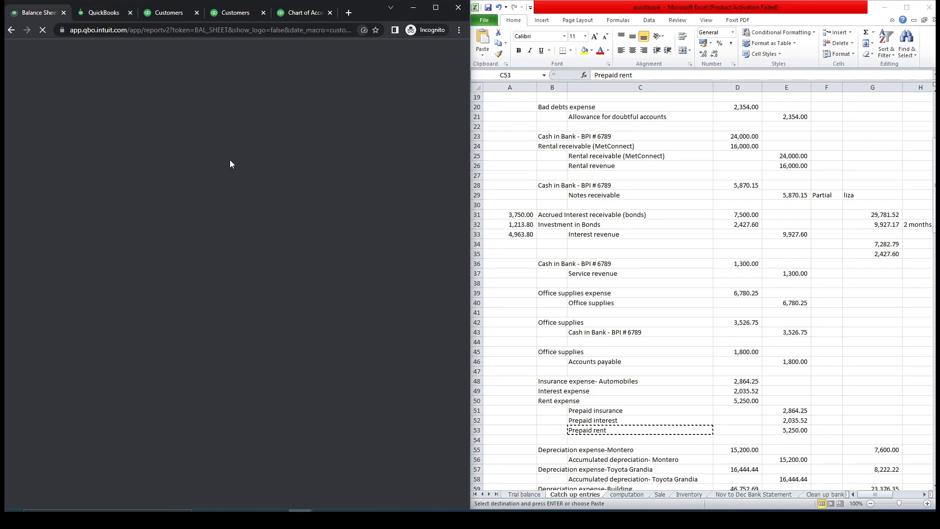
{"action": "left_click", "coordinate": [99, 13]}
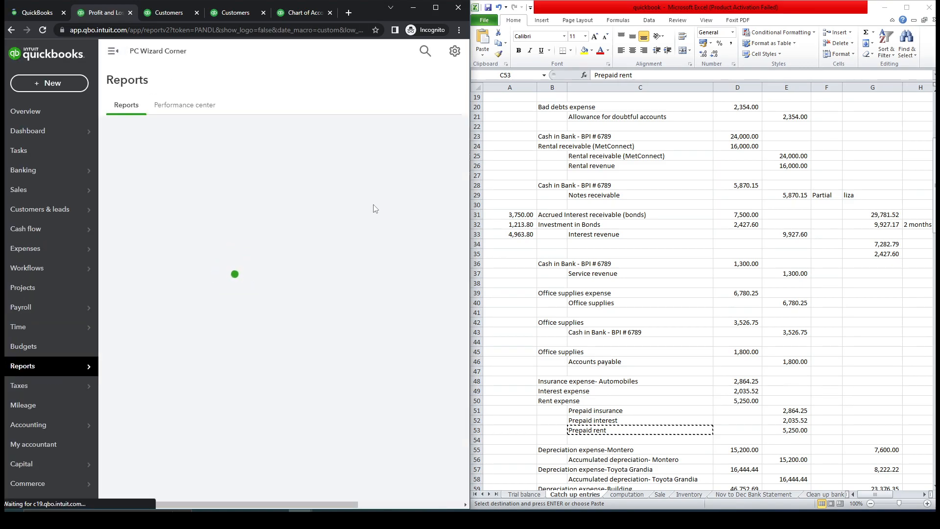
{"action": "left_click", "coordinate": [113, 51]}
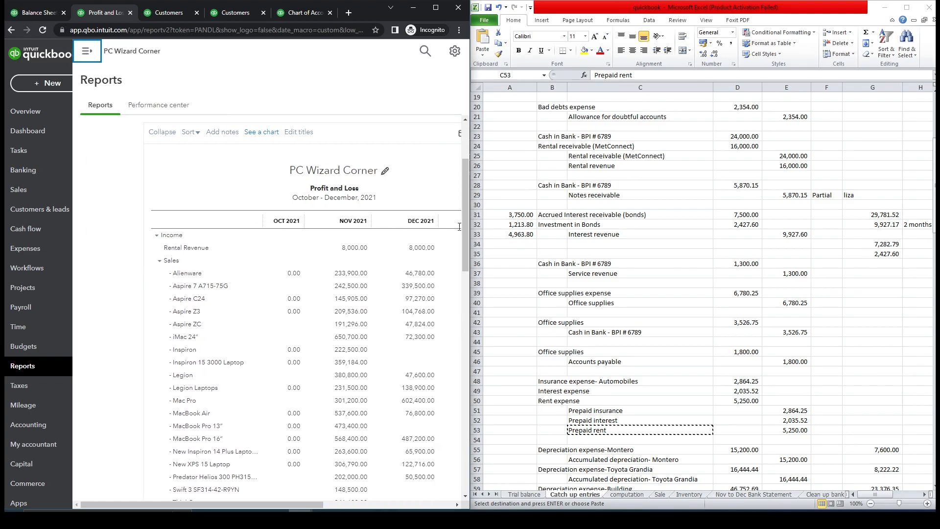
{"action": "left_click_drag", "start_coordinate": [463, 187], "coordinate": [501, 384]}
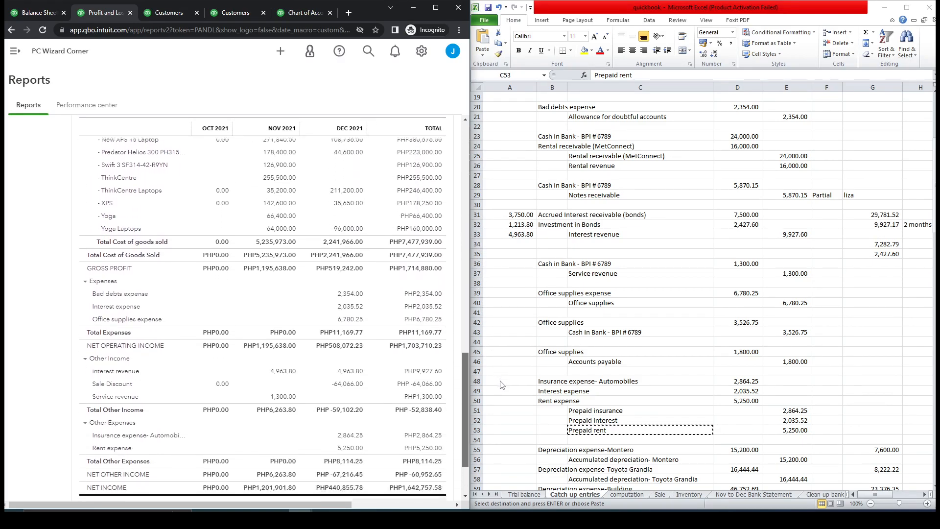
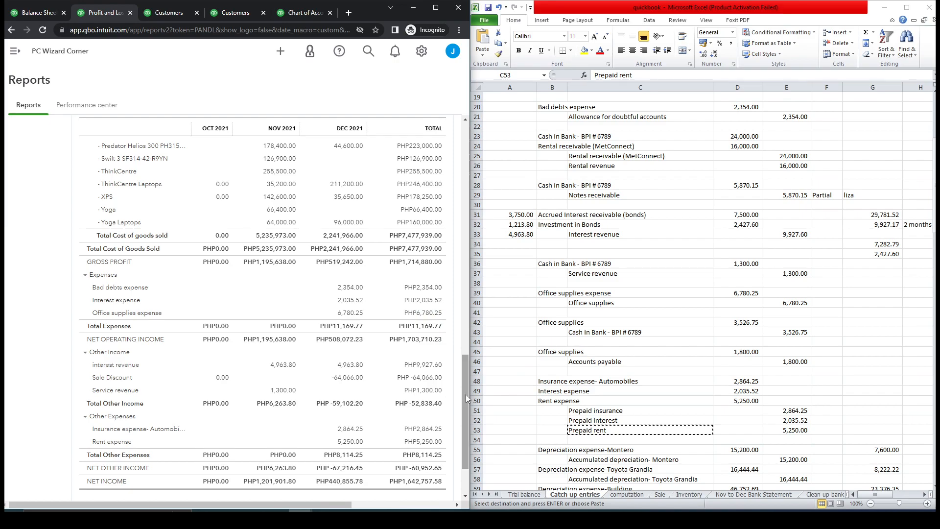
Step: Examine the office supplies and prepaid account balances in the refreshed Balance Sheet
{"action": "left_click", "coordinate": [43, 17]}
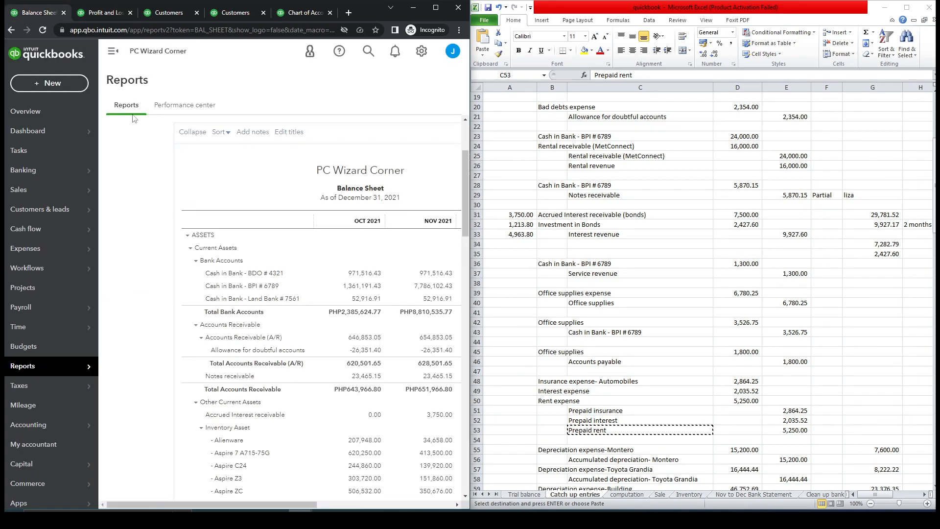
{"action": "left_click", "coordinate": [113, 51]}
{"action": "left_click_drag", "start_coordinate": [465, 181], "coordinate": [483, 290]}
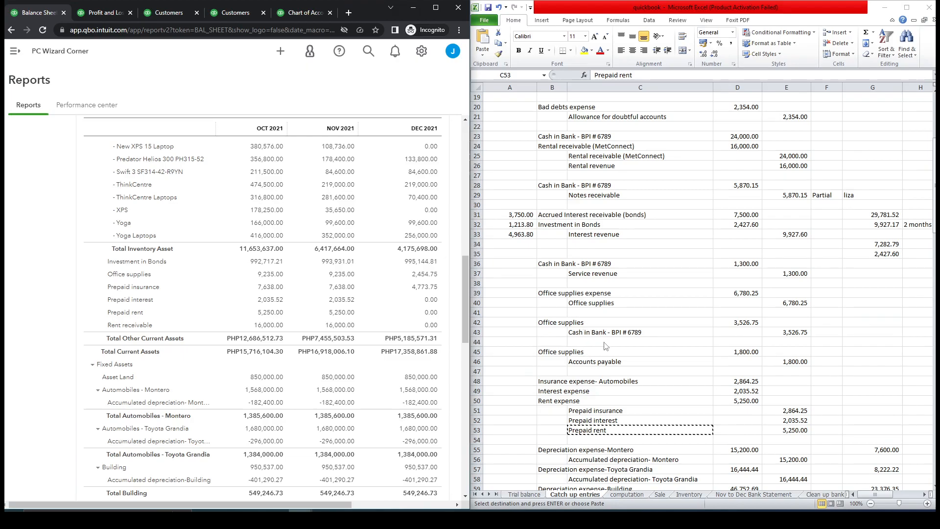
Step: Search the Nov to Dec Bank Statement sheet for the 3526.75 office supplies payment, check its date, and return to the Catch up entries sheet
{"action": "left_click_drag", "start_coordinate": [558, 323], "coordinate": [784, 341]}
{"action": "left_click", "coordinate": [787, 332]}
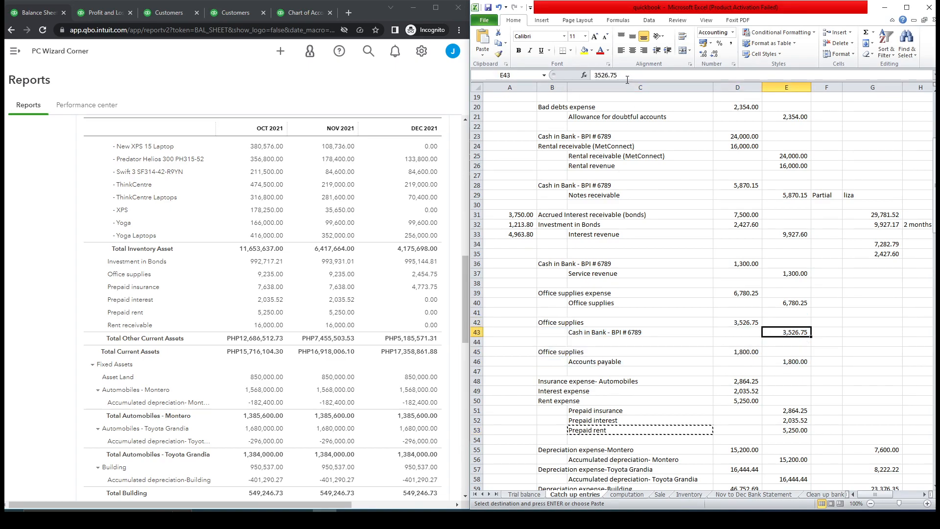
{"action": "double_click", "coordinate": [605, 75]}
{"action": "key", "text": "ctrl+c"}
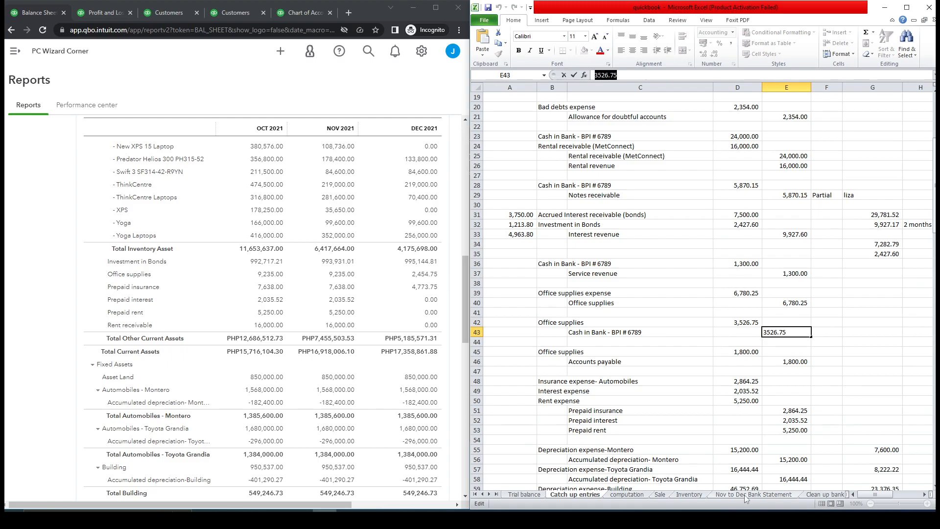
{"action": "left_click", "coordinate": [744, 495]}
{"action": "key", "text": "ctrl+f"}
{"action": "key", "text": "ctrl+v"}
{"action": "left_click", "coordinate": [603, 296]}
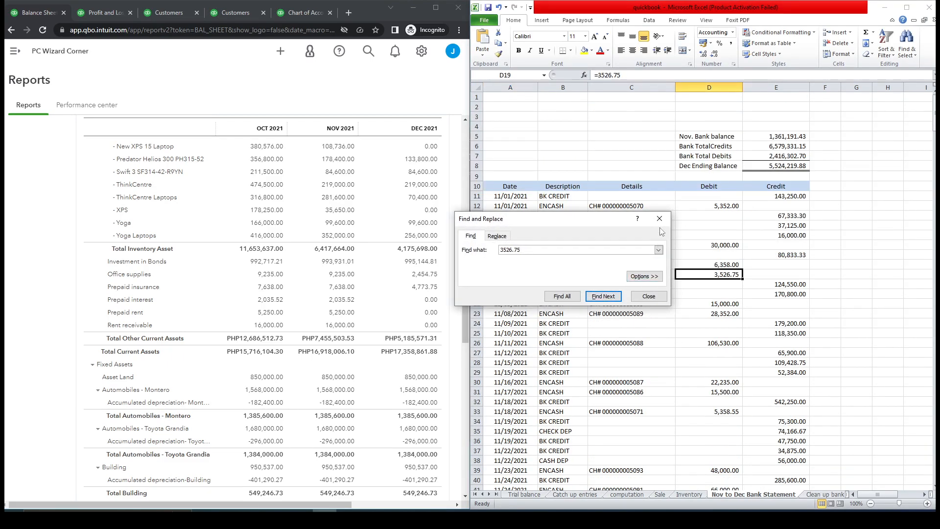
{"action": "left_click", "coordinate": [659, 219]}
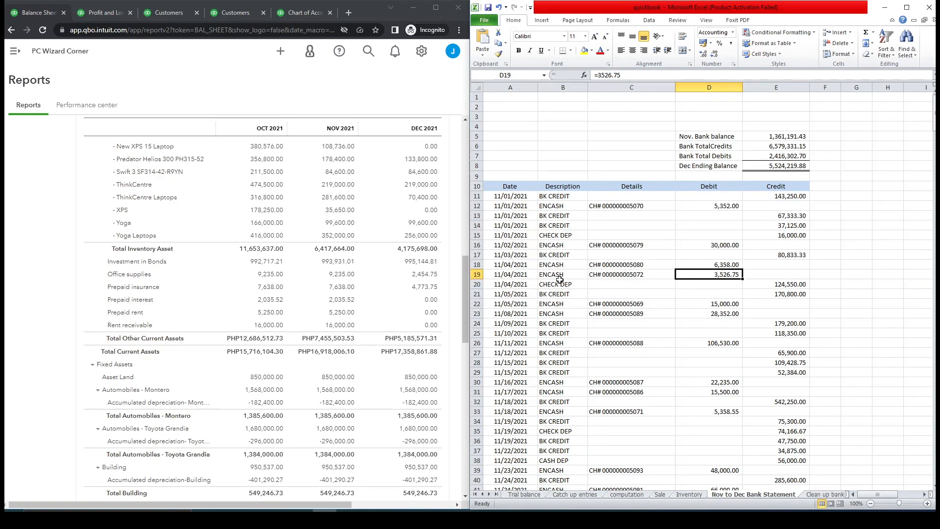
{"action": "left_click", "coordinate": [513, 277]}
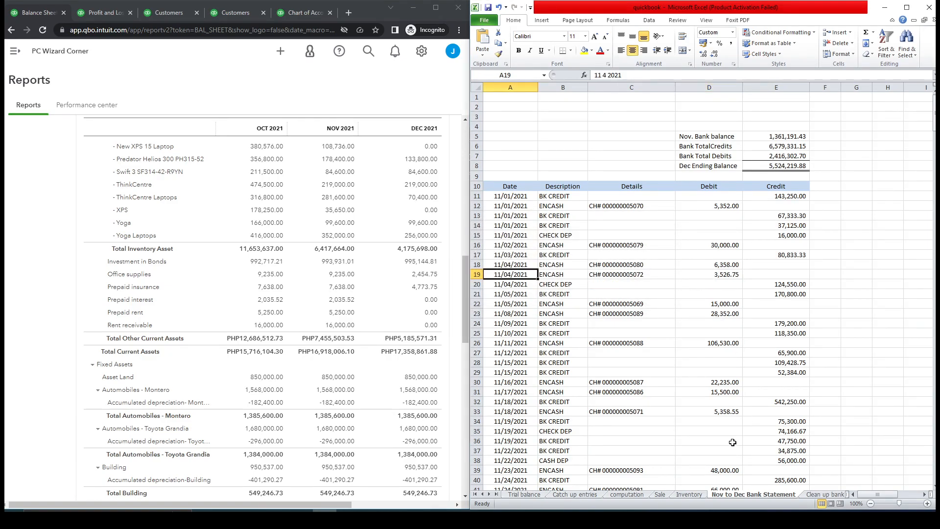
{"action": "left_click", "coordinate": [583, 495]}
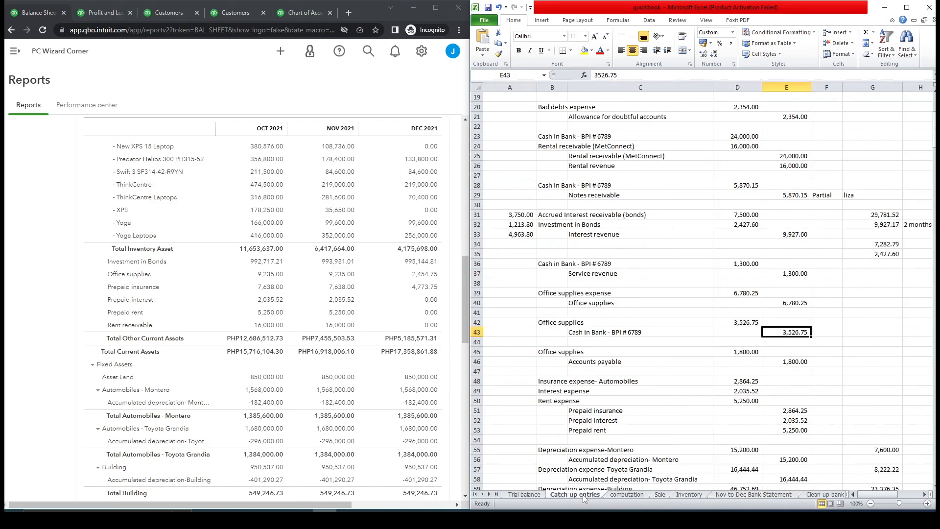
{"action": "left_click", "coordinate": [768, 343]}
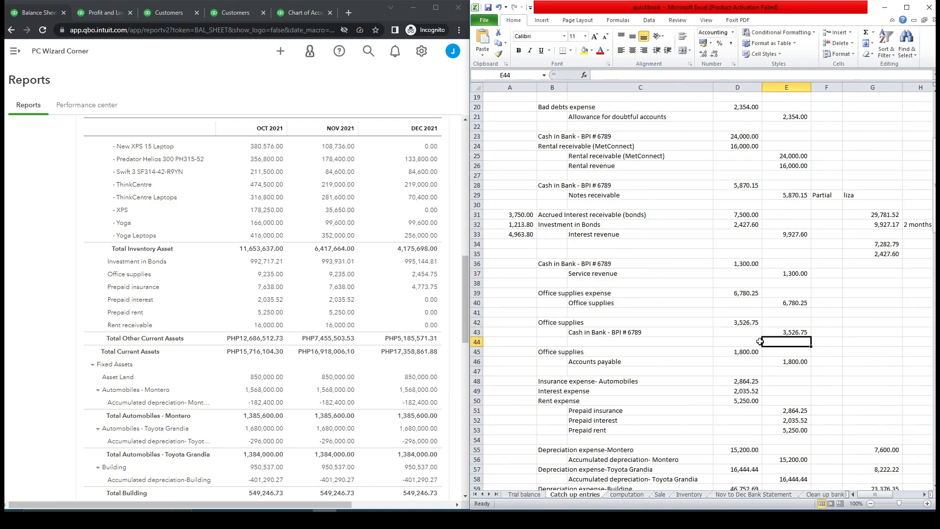
{"action": "left_click", "coordinate": [579, 331]}
{"action": "left_click", "coordinate": [554, 321]}
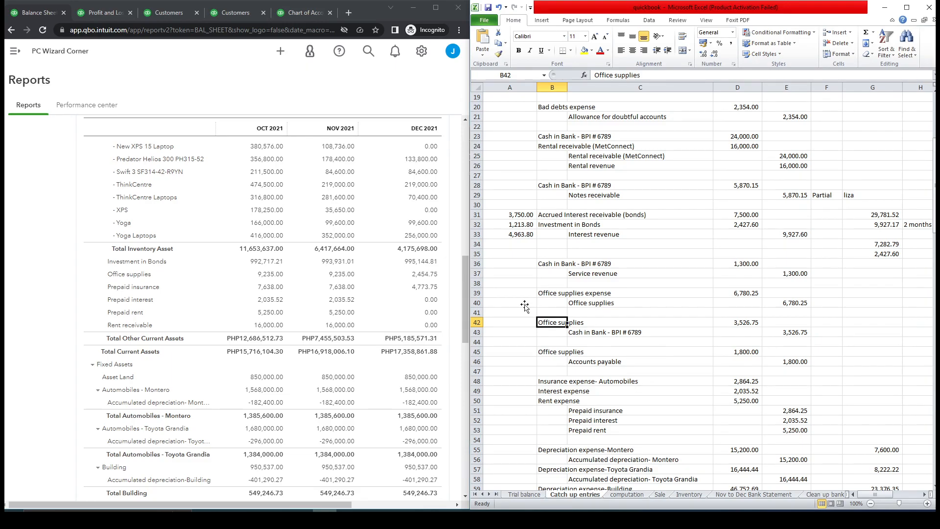
Step: Start a new check in QuickBooks for the office supplies payment
{"action": "left_click", "coordinate": [295, 13]}
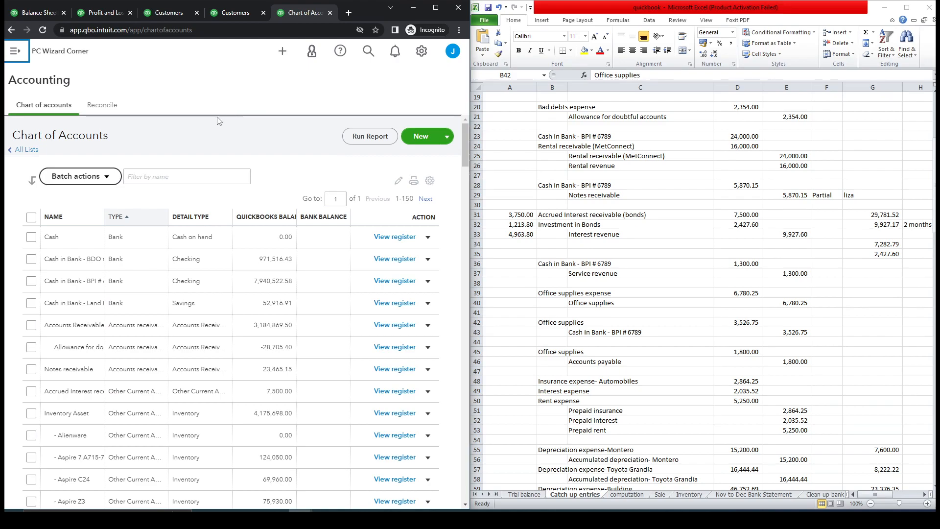
{"action": "left_click", "coordinate": [15, 51]}
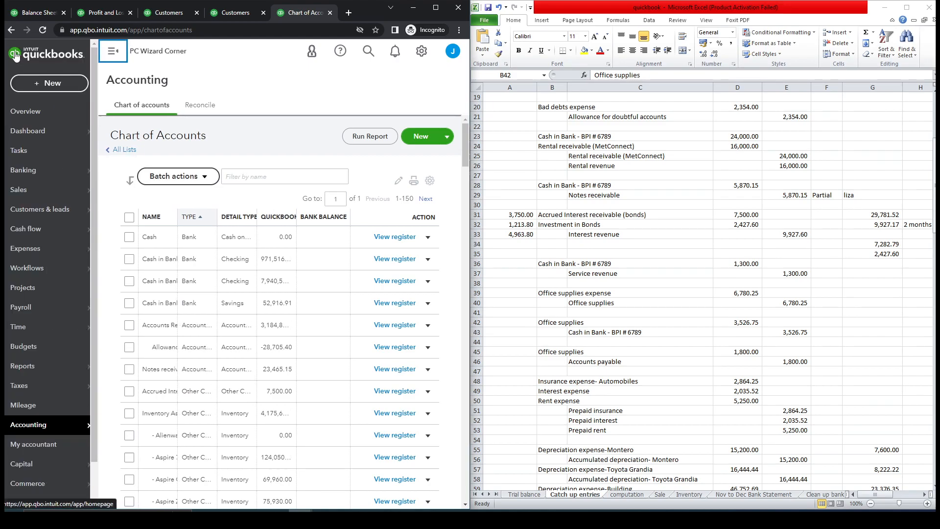
{"action": "left_click", "coordinate": [48, 83]}
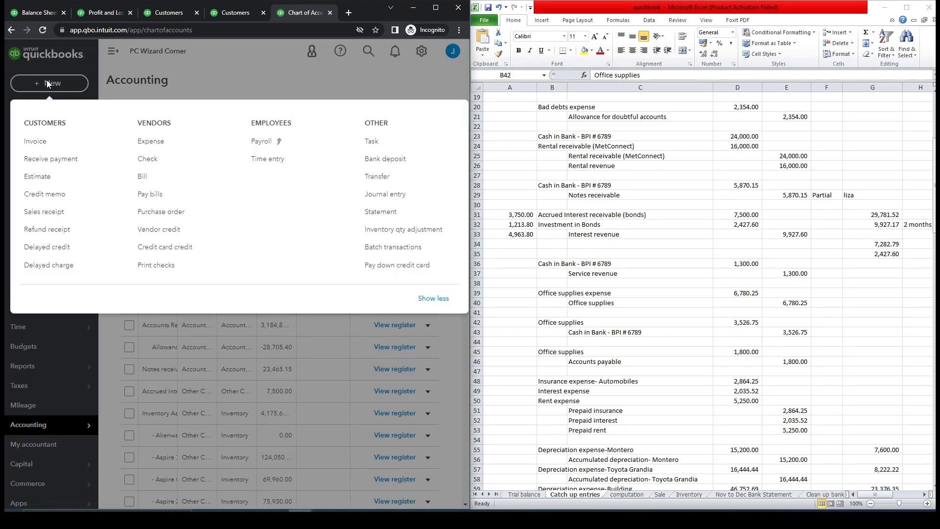
{"action": "left_click", "coordinate": [155, 164]}
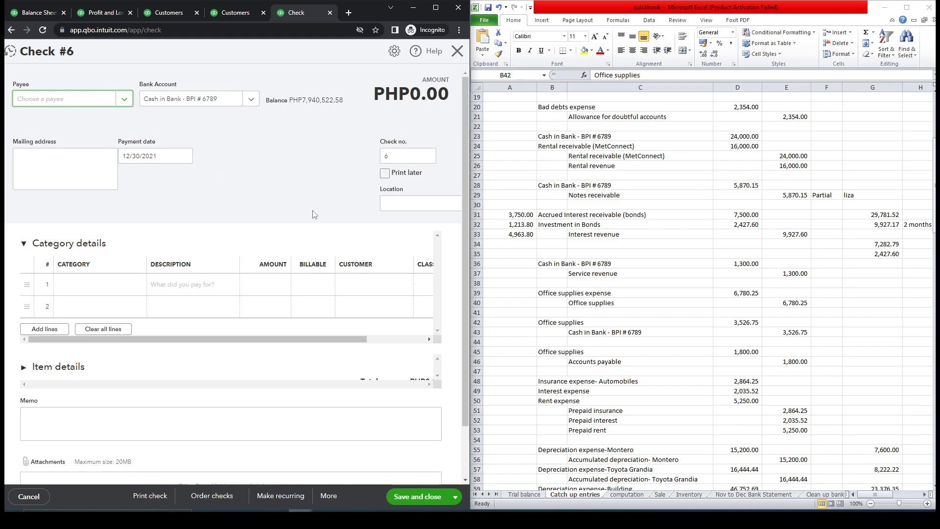
Step: Add Office Merchant as a new vendor, using that name for company and display name, and make it the check's payee
{"action": "left_click", "coordinate": [46, 101]}
{"action": "left_click", "coordinate": [45, 101]}
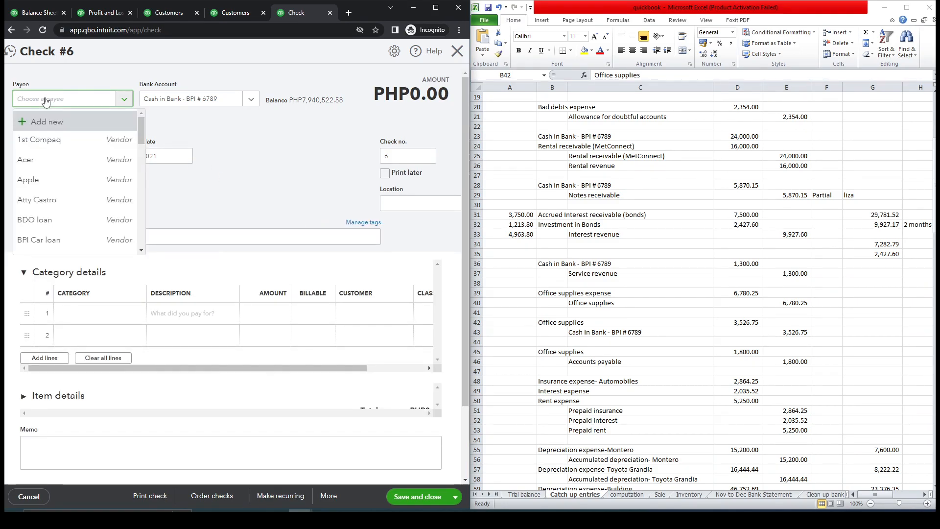
{"action": "type", "text": "Office"}
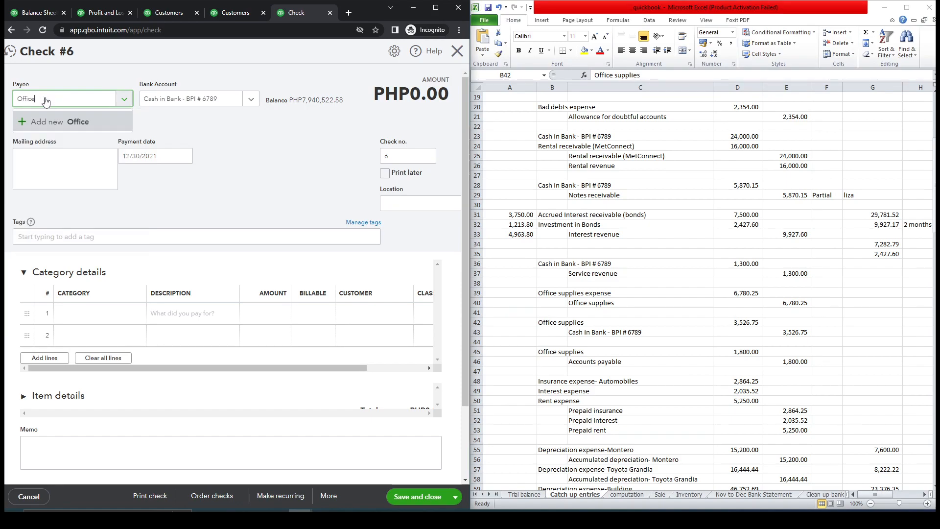
{"action": "type", "text": " Merchant"}
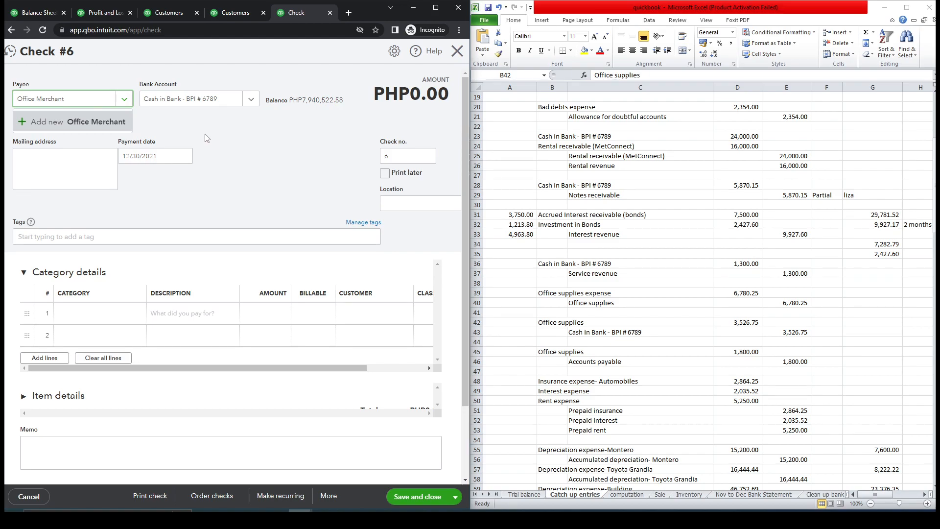
{"action": "left_click", "coordinate": [112, 127]}
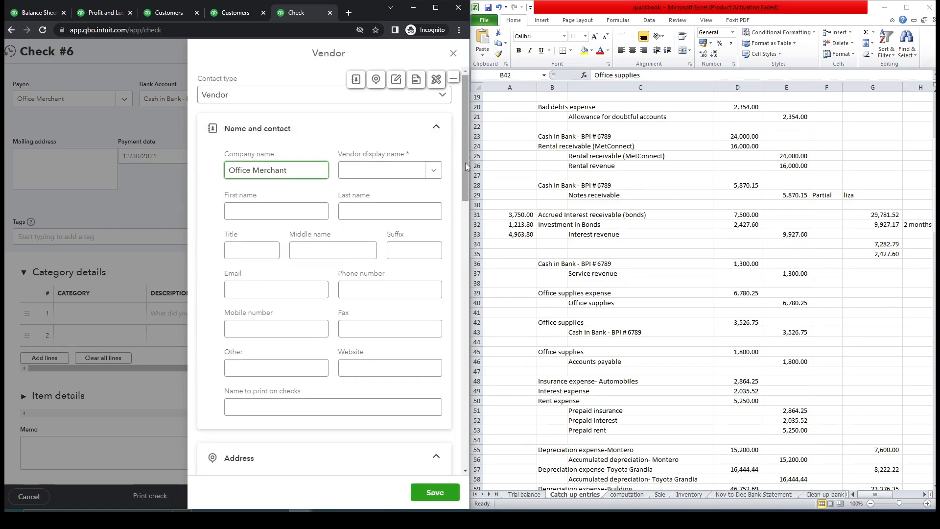
{"action": "left_click_drag", "start_coordinate": [307, 170], "coordinate": [225, 171]}
{"action": "key", "text": "ctrl+c"}
{"action": "left_click", "coordinate": [372, 171]}
{"action": "key", "text": "ctrl+v"}
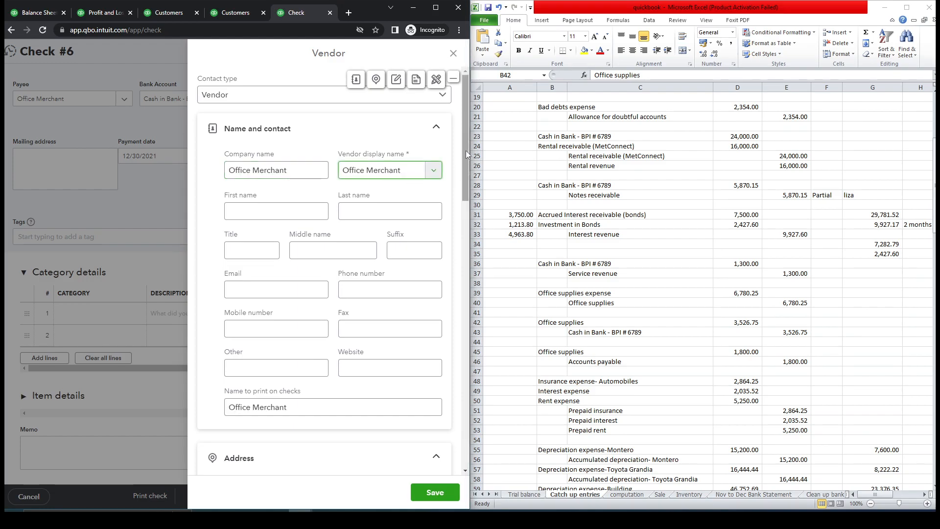
{"action": "left_click_drag", "start_coordinate": [466, 150], "coordinate": [466, 306]}
{"action": "left_click", "coordinate": [443, 498]}
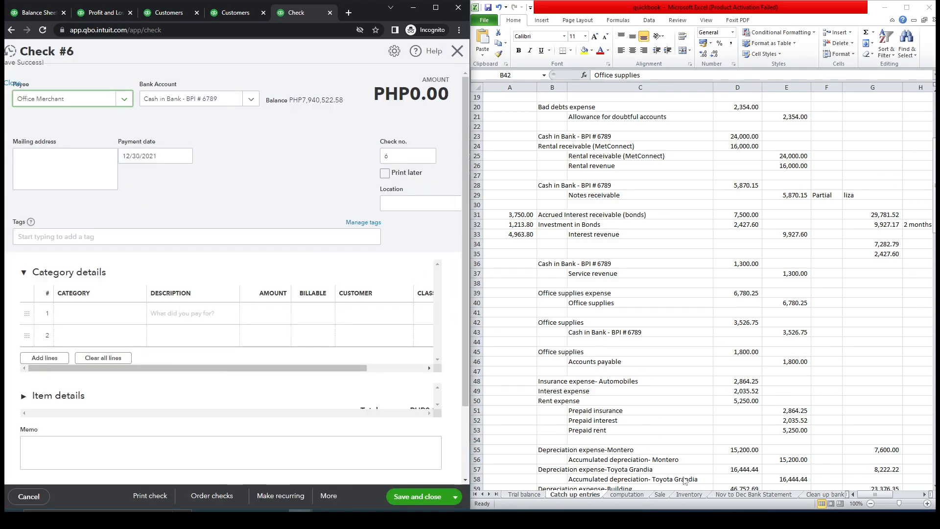
Step: Look up the payment date in the Nov to Dec Bank Statement sheet and set the check's payment date to 11/04/2021
{"action": "left_click", "coordinate": [726, 494]}
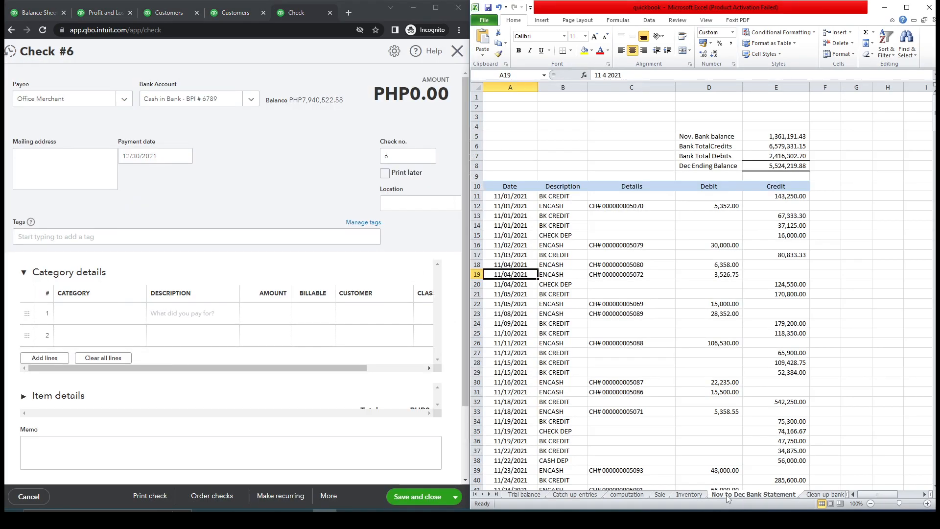
{"action": "left_click", "coordinate": [581, 495]}
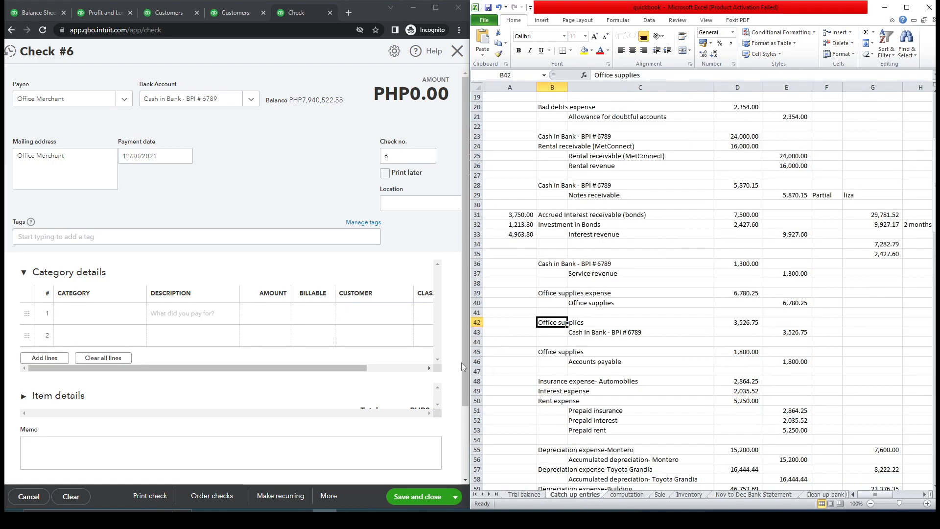
{"action": "double_click", "coordinate": [123, 156]}
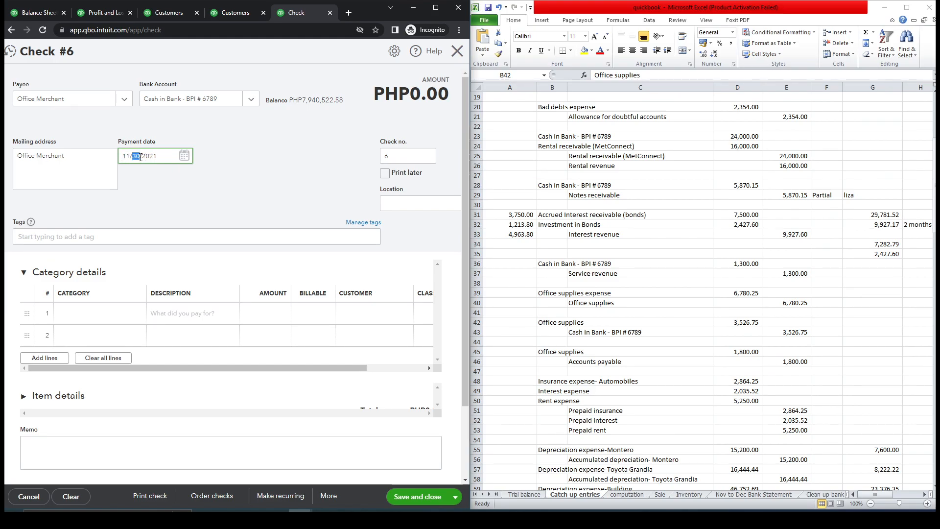
{"action": "type", "text": "4"}
{"action": "left_click", "coordinate": [209, 195]}
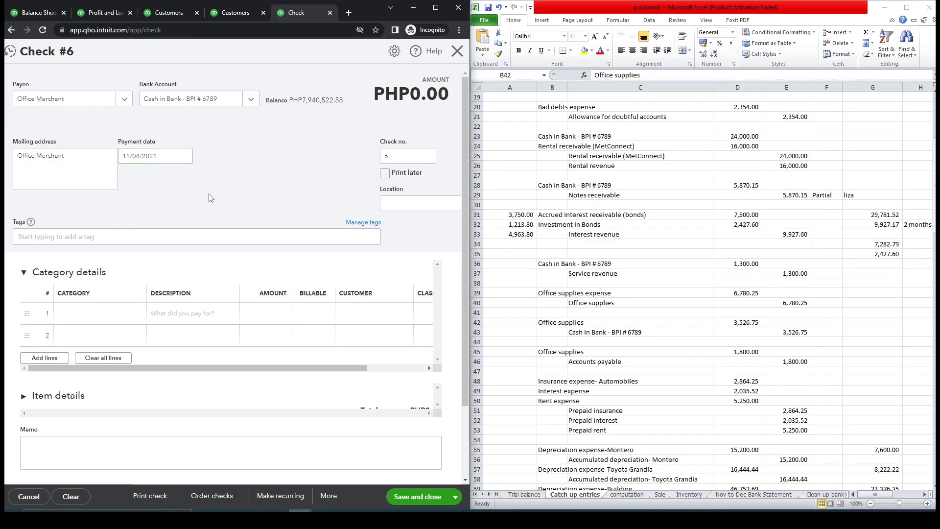
Step: Set the first category line to the Office supplies account of type Other Current Asset, using the name from the catch-up entry
{"action": "left_click", "coordinate": [127, 318]}
{"action": "left_click", "coordinate": [552, 322]}
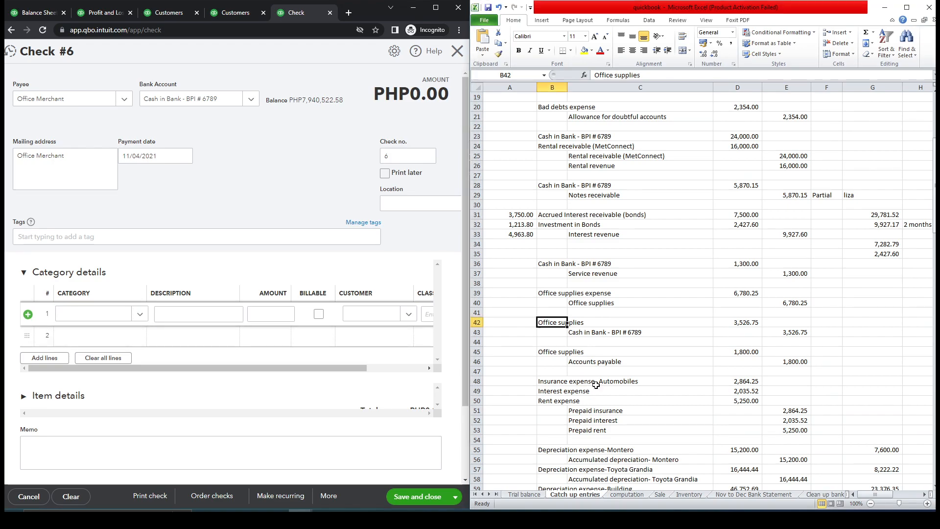
{"action": "left_click", "coordinate": [549, 351]}
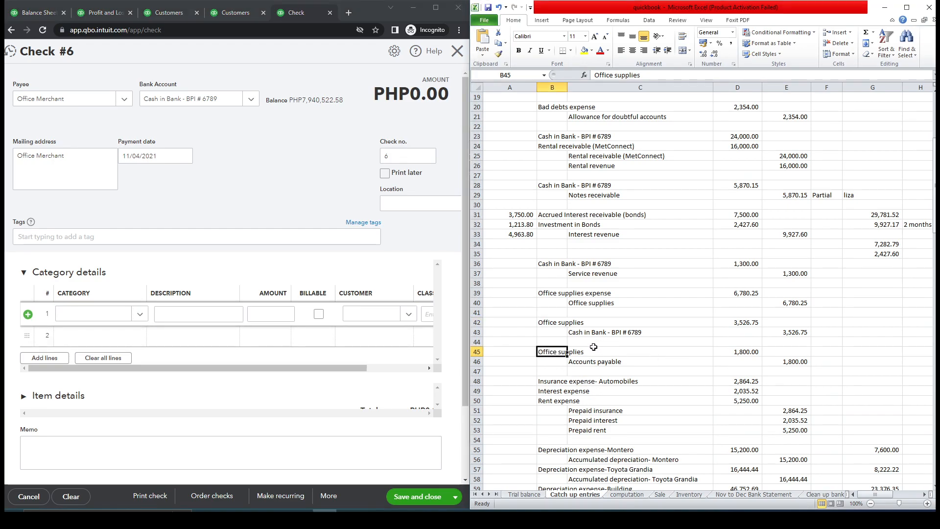
{"action": "left_click", "coordinate": [561, 322]}
{"action": "key", "text": "ctrl+c"}
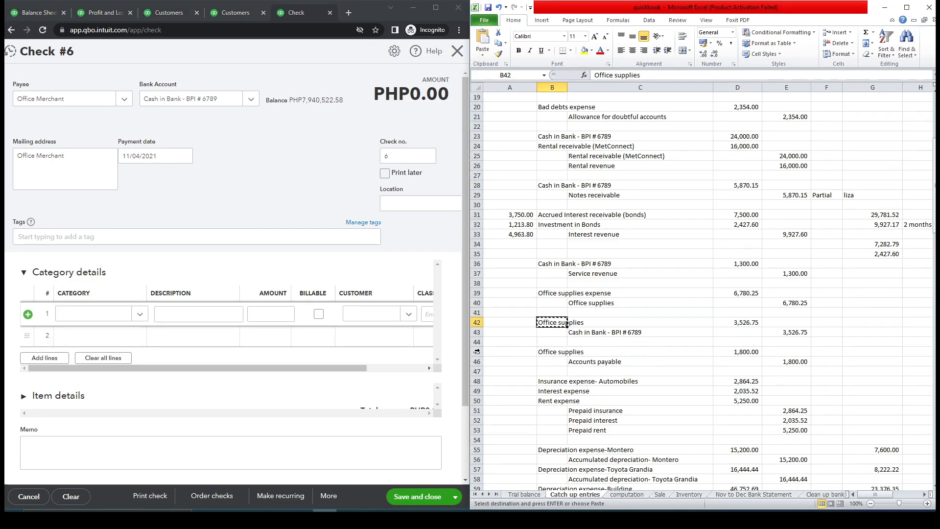
{"action": "left_click", "coordinate": [102, 319]}
{"action": "key", "text": "ctrl+v"}
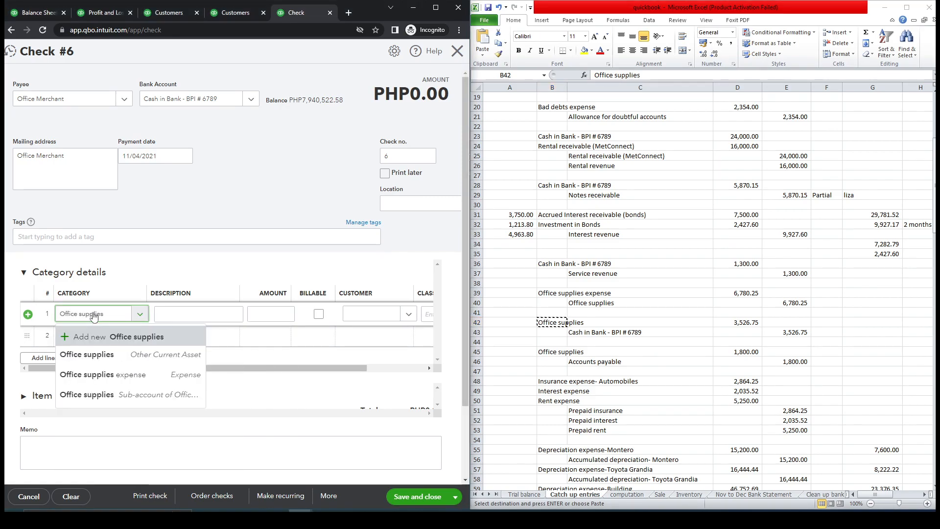
{"action": "left_click", "coordinate": [88, 354]}
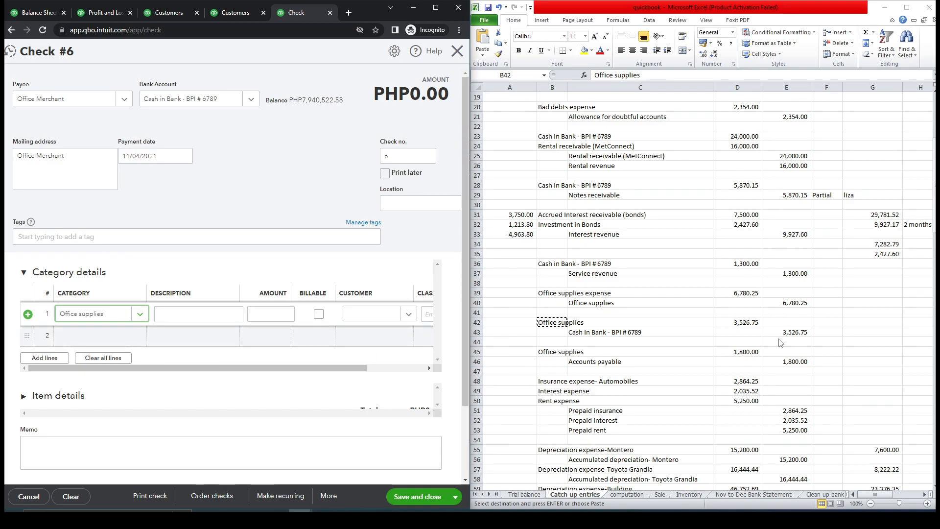
Step: Copy the office supplies amount from the Catch up entries sheet and enter 3,526.75 on the check's first category line
{"action": "left_click", "coordinate": [745, 323]}
{"action": "key", "text": "ctrl+c"}
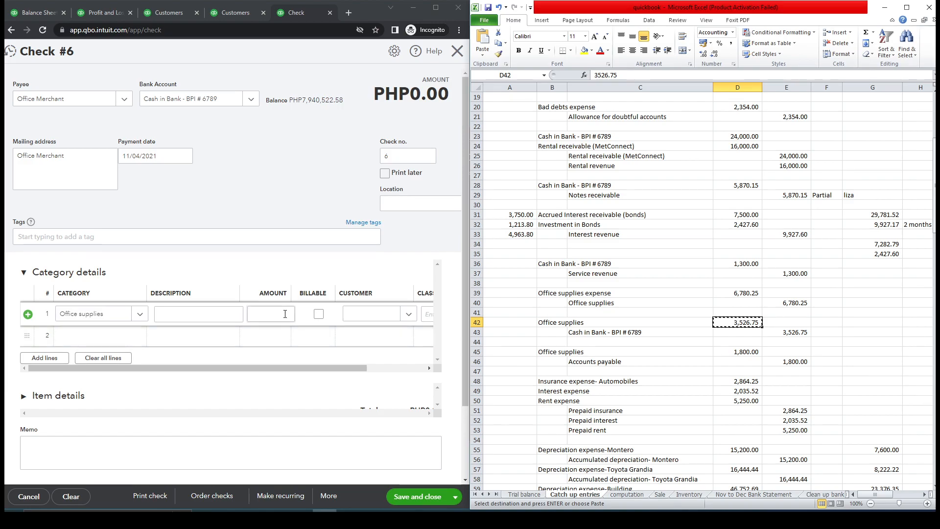
{"action": "left_click", "coordinate": [287, 313]}
{"action": "key", "text": "ctrl+v"}
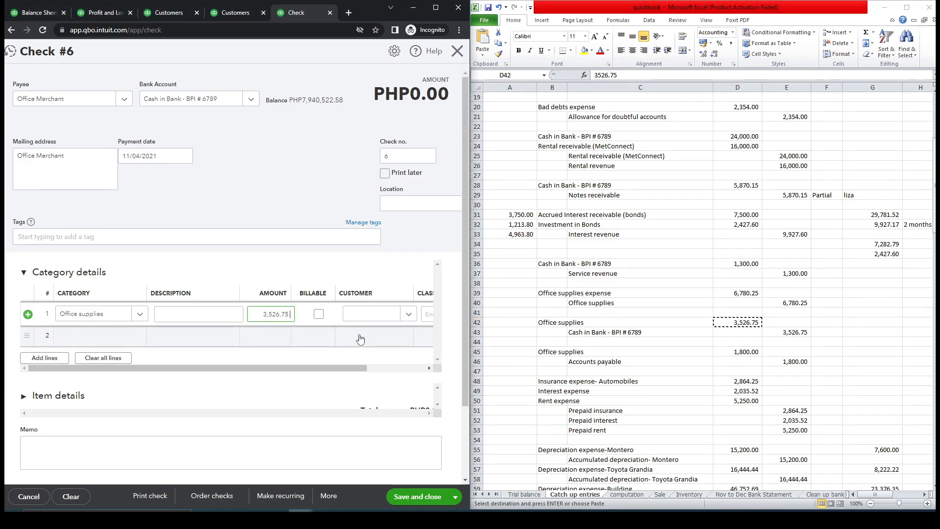
{"action": "left_click", "coordinate": [360, 339]}
{"action": "left_click", "coordinate": [360, 335]}
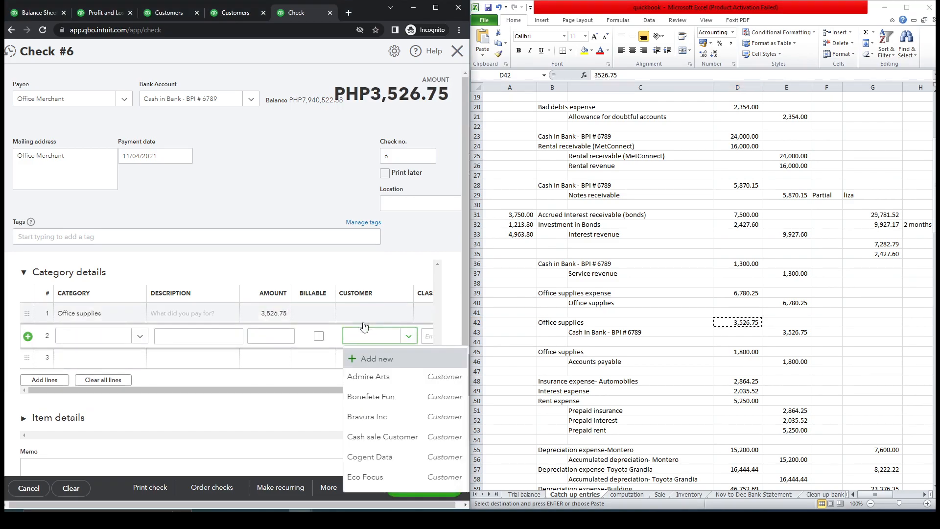
{"action": "left_click", "coordinate": [384, 275]}
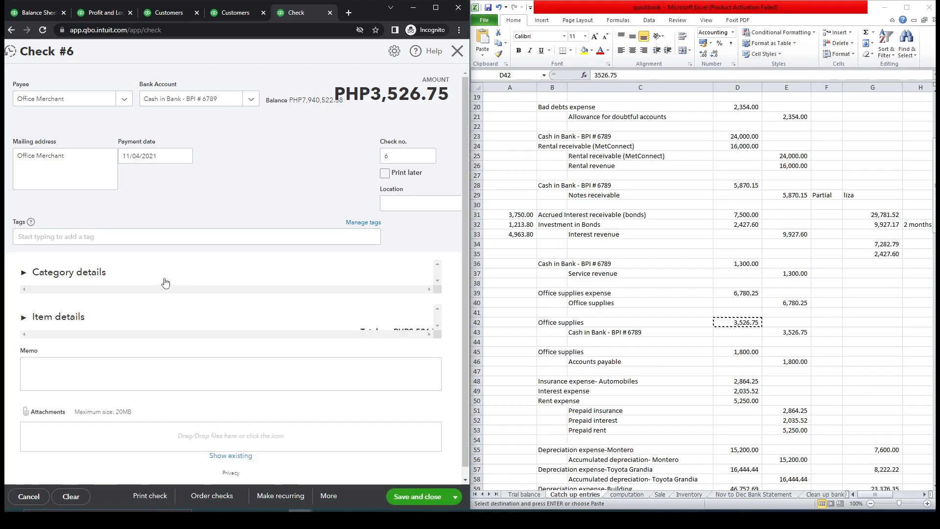
{"action": "left_click", "coordinate": [25, 273]}
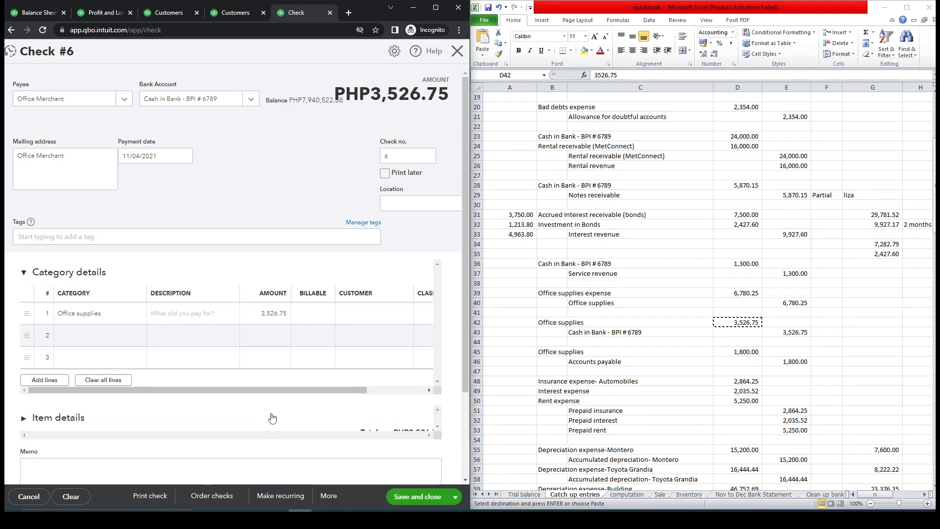
{"action": "left_click_drag", "start_coordinate": [294, 391], "coordinate": [173, 381]}
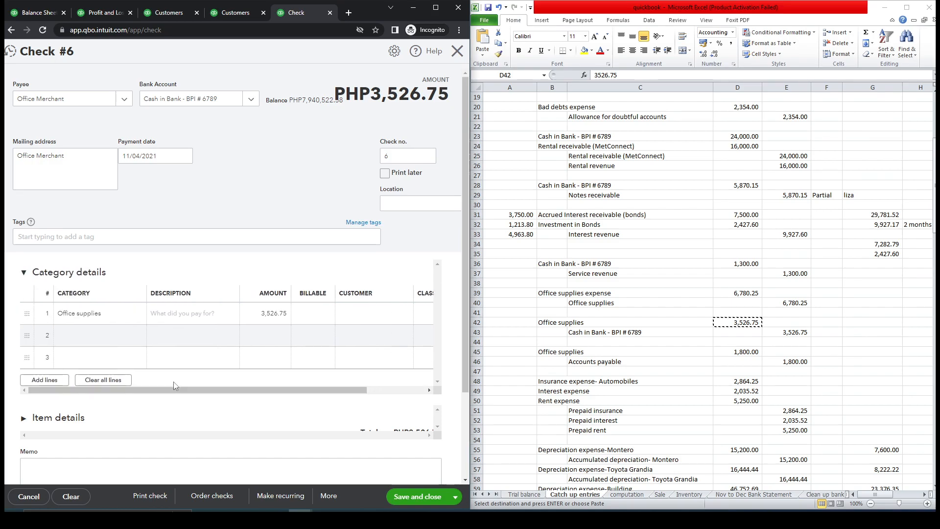
{"action": "left_click", "coordinate": [179, 316]}
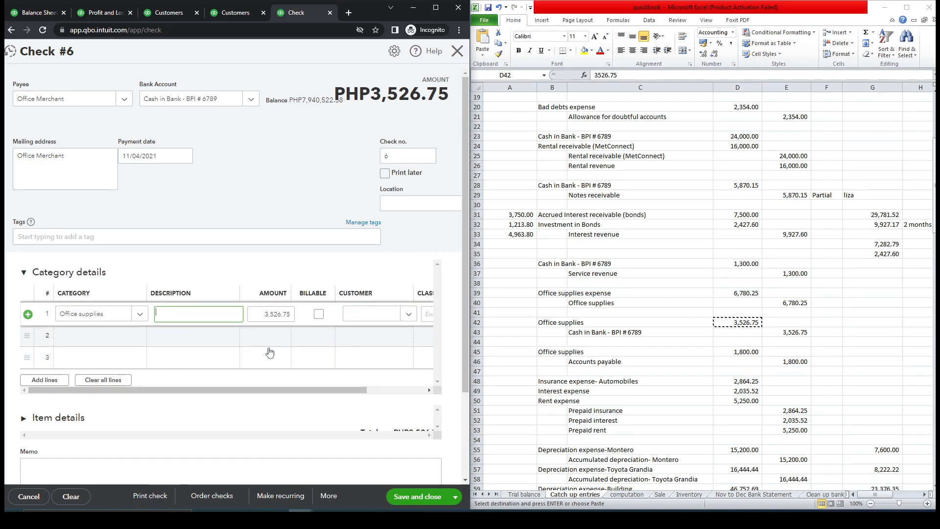
{"action": "left_click_drag", "start_coordinate": [276, 395], "coordinate": [299, 394]}
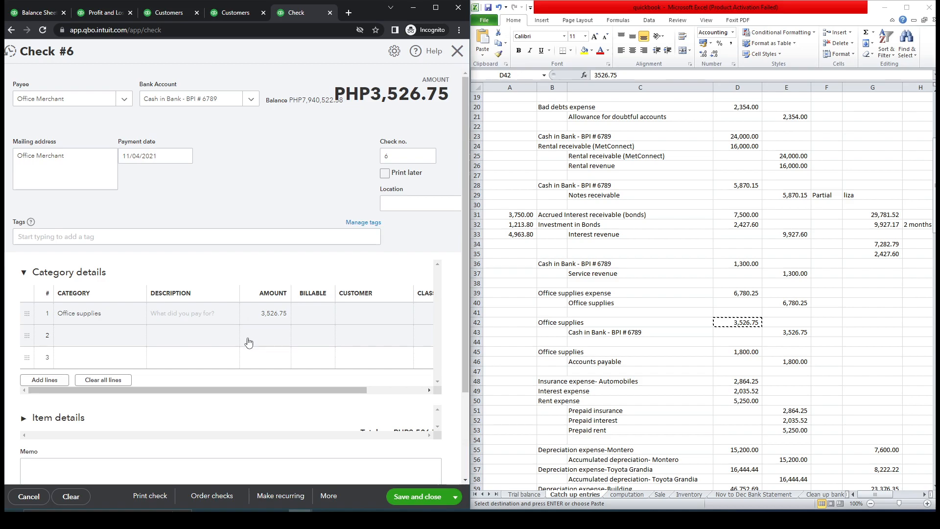
{"action": "left_click", "coordinate": [223, 318]}
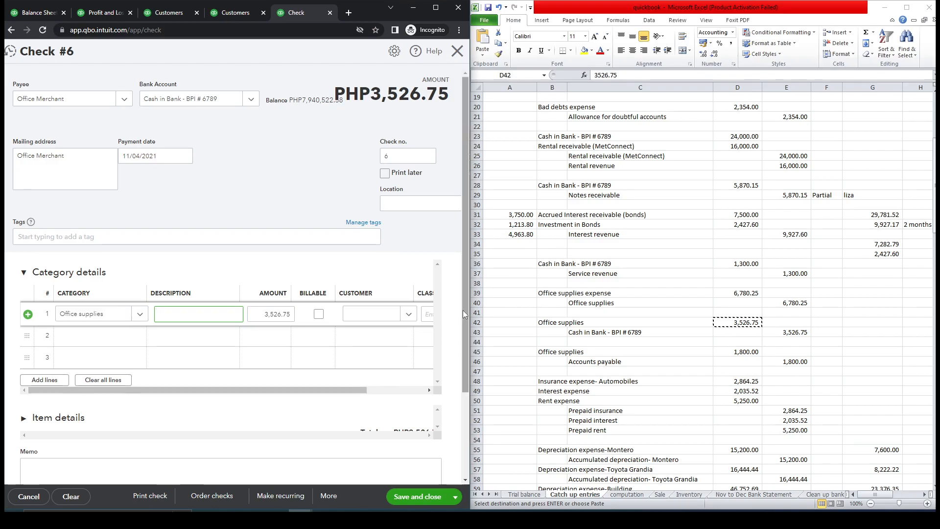
{"action": "left_click_drag", "start_coordinate": [464, 310], "coordinate": [466, 284]}
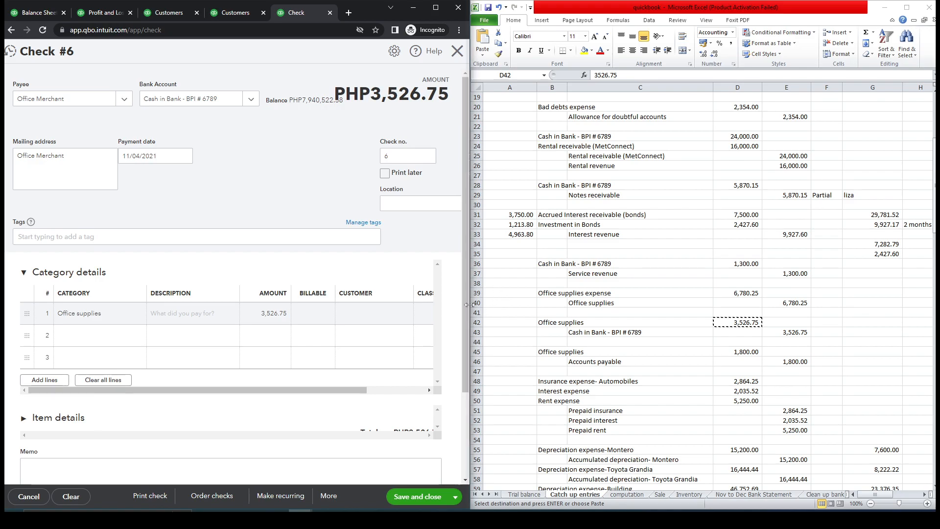
Step: Save and close the Office Merchant check
{"action": "left_click", "coordinate": [454, 497]}
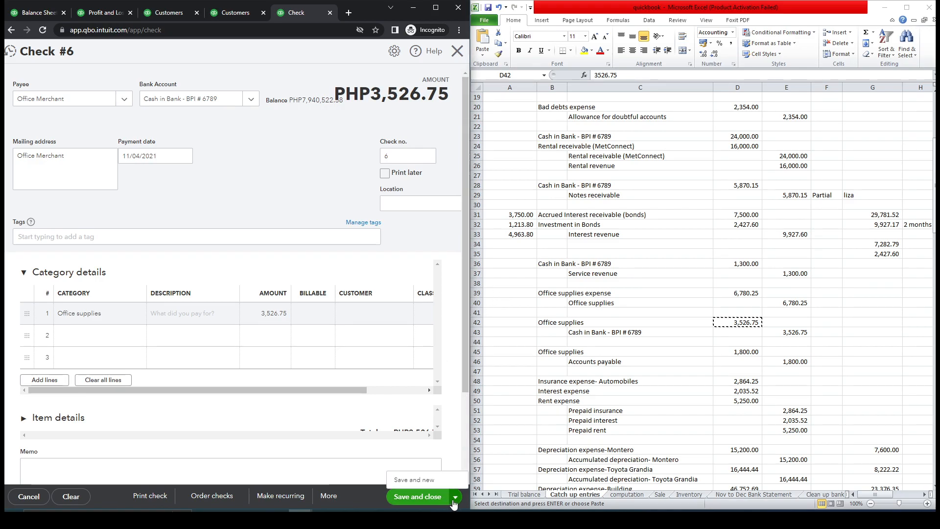
{"action": "left_click", "coordinate": [421, 497]}
{"action": "left_click", "coordinate": [421, 500]}
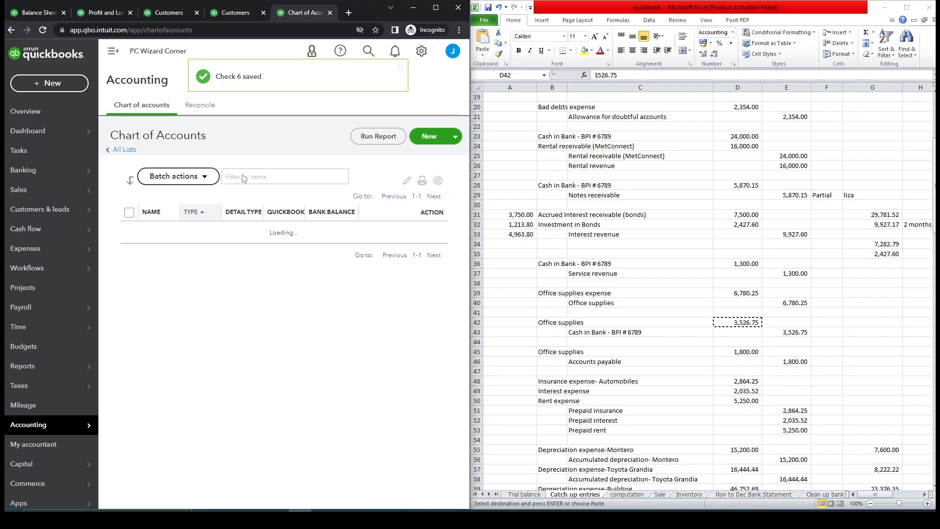
Step: Examine the Cash in Bank - BPI # 6789 balance in the Balance Sheet, reload the report, and hide the side navigation
{"action": "left_click", "coordinate": [34, 14]}
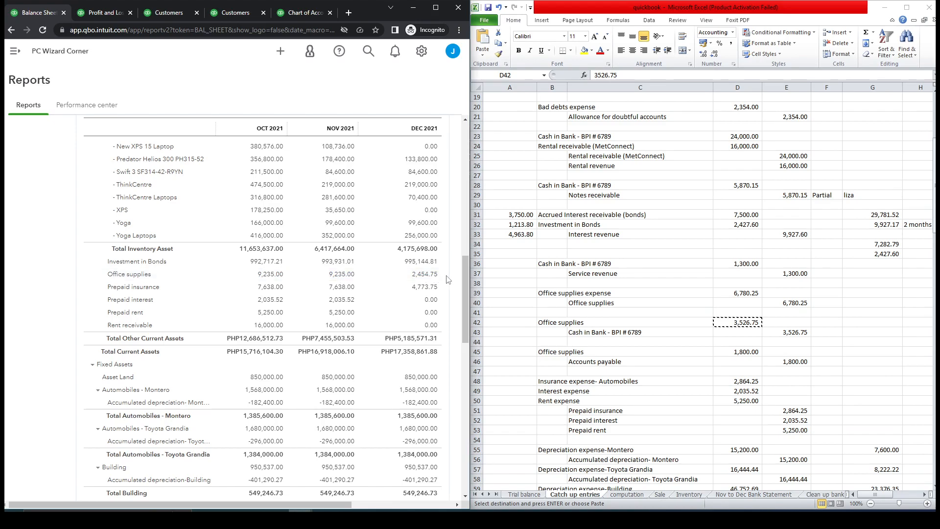
{"action": "left_click_drag", "start_coordinate": [465, 277], "coordinate": [466, 185]}
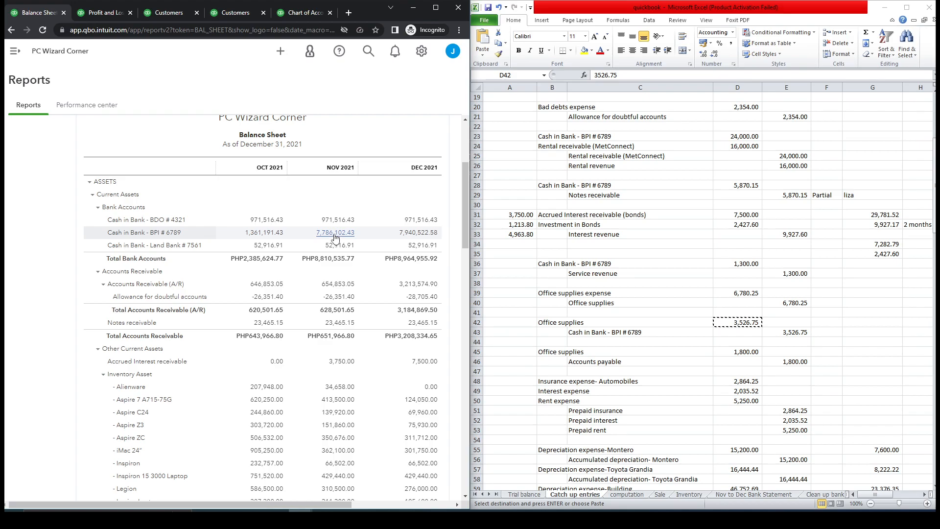
{"action": "left_click", "coordinate": [43, 34]}
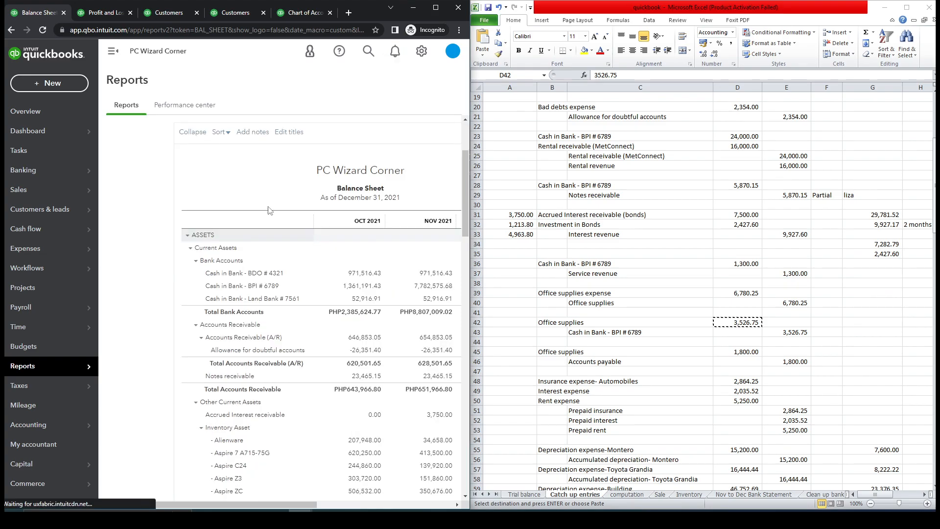
{"action": "left_click", "coordinate": [112, 51]}
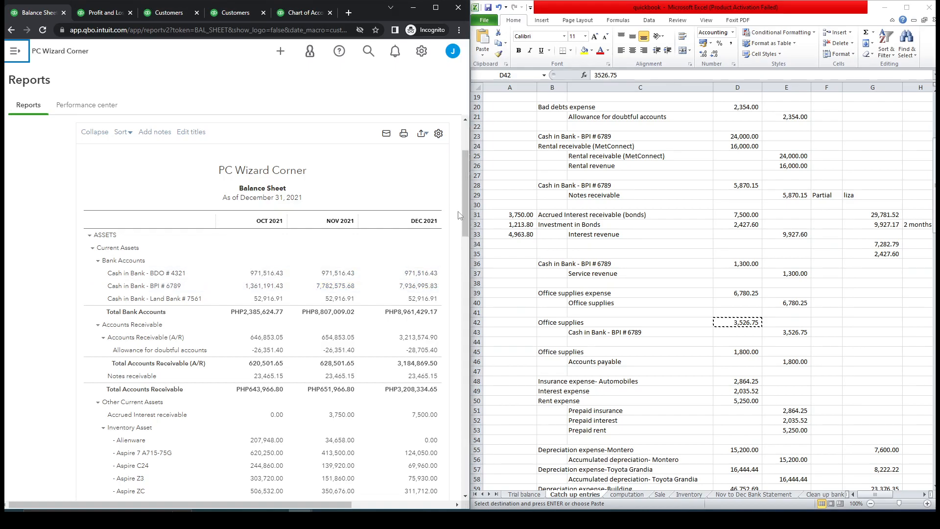
Step: Open the November 2021 office supplies transactions from the Balance Sheet, check the recorded amount, and return to the report summary
{"action": "left_click_drag", "start_coordinate": [465, 199], "coordinate": [461, 319]}
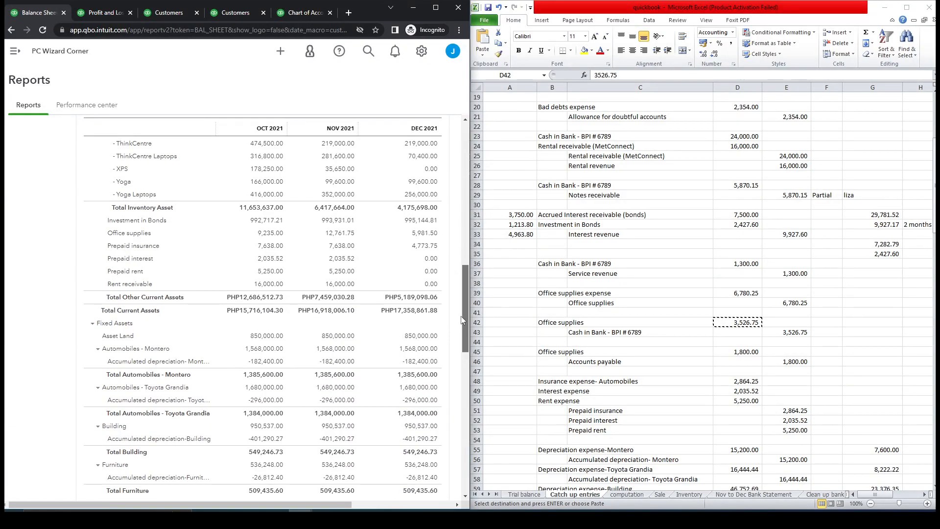
{"action": "left_click", "coordinate": [346, 237]}
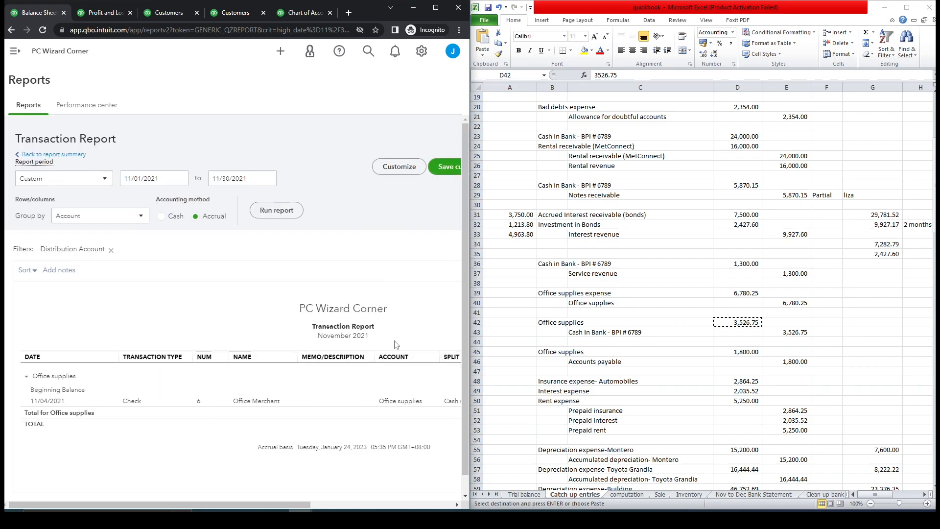
{"action": "left_click_drag", "start_coordinate": [295, 501], "coordinate": [424, 496]}
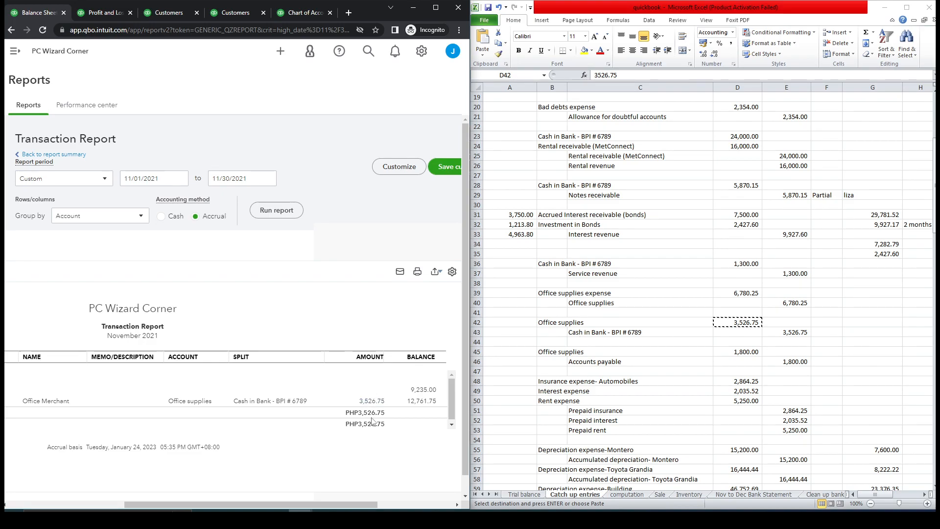
{"action": "left_click", "coordinate": [56, 156]}
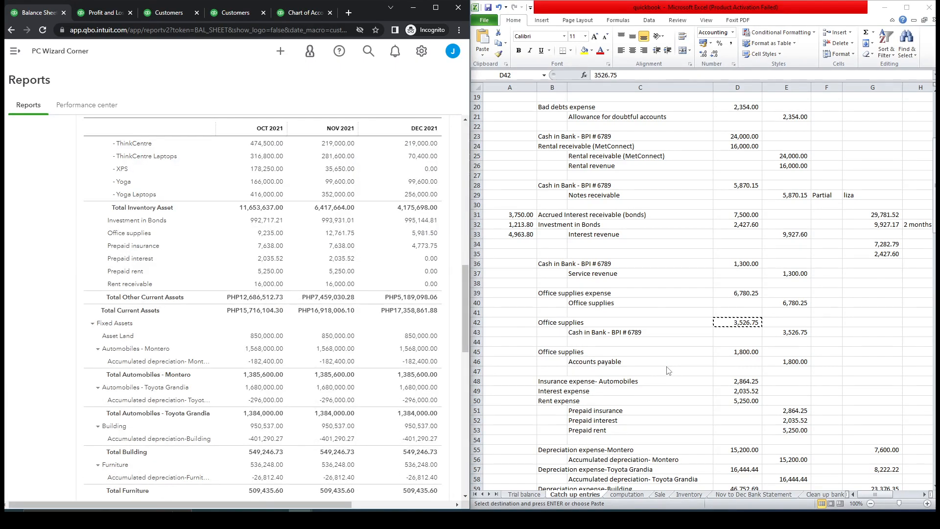
Step: Find the office supplies on Accounts payable entry in the Catch up entries sheet and start a QuickBooks bill for the vendor Office Merchant
{"action": "left_click", "coordinate": [574, 366]}
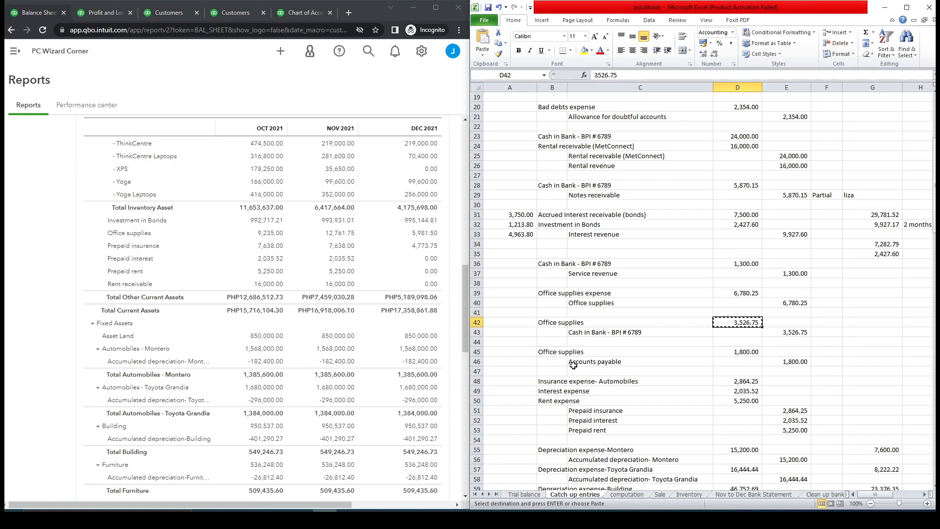
{"action": "left_click", "coordinate": [573, 364]}
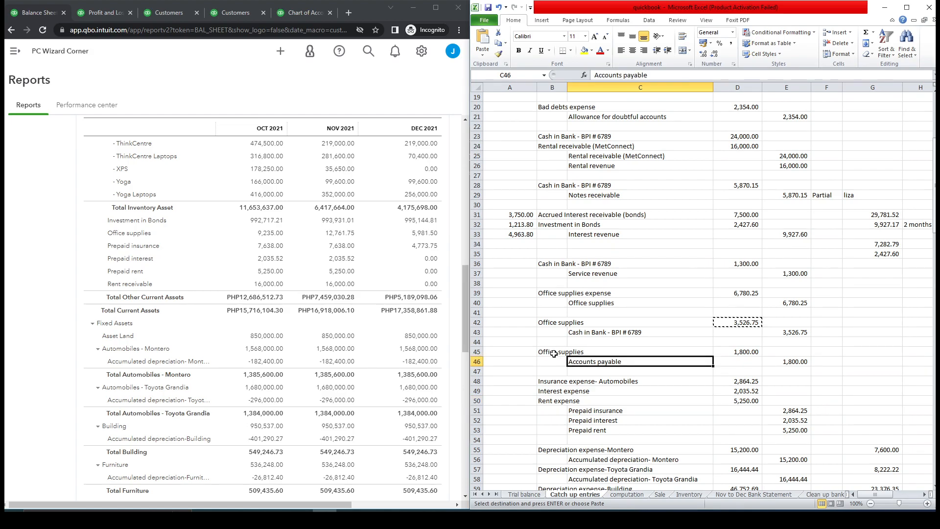
{"action": "double_click", "coordinate": [554, 354]}
{"action": "left_click", "coordinate": [584, 366]}
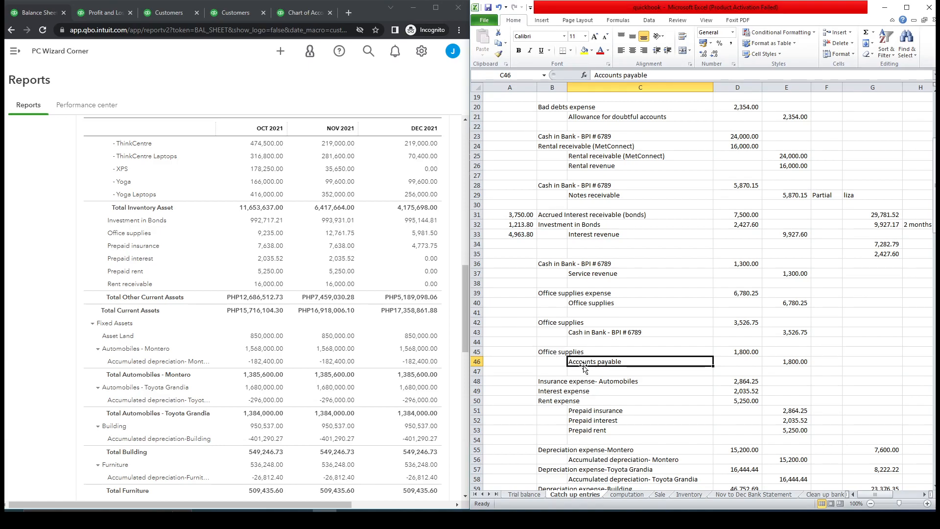
{"action": "left_click", "coordinate": [296, 19]}
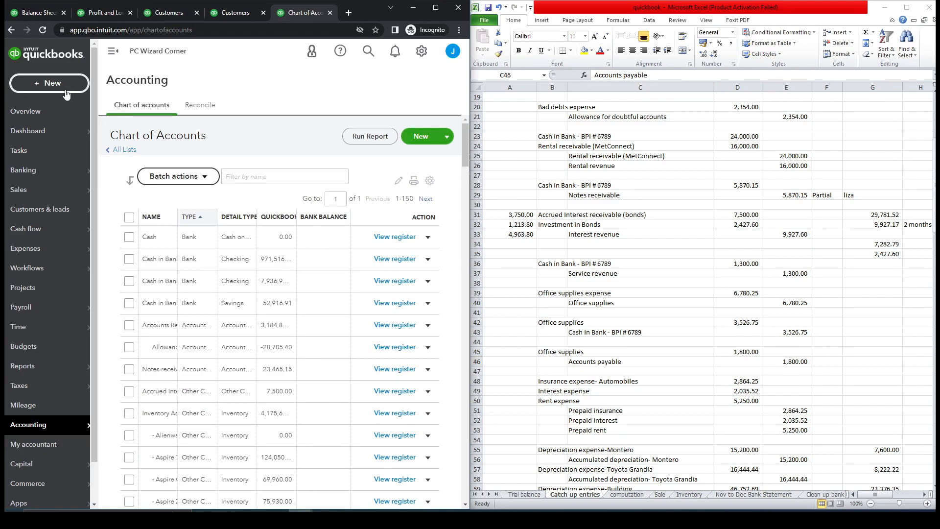
{"action": "left_click", "coordinate": [64, 85]}
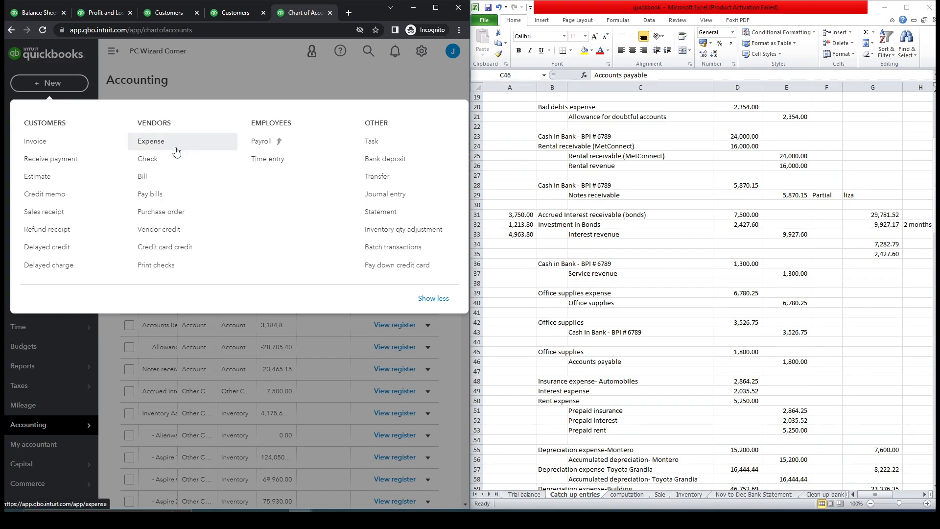
{"action": "left_click", "coordinate": [172, 177]}
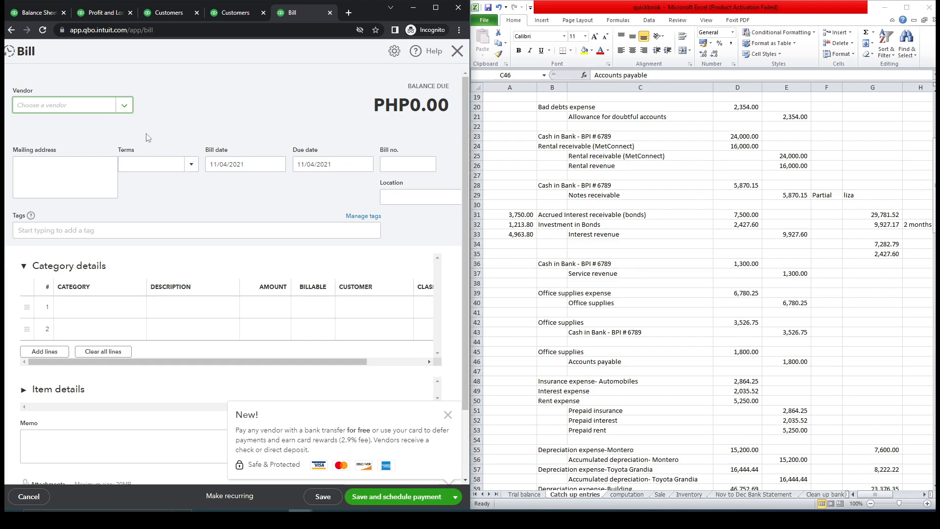
{"action": "left_click", "coordinate": [94, 107]}
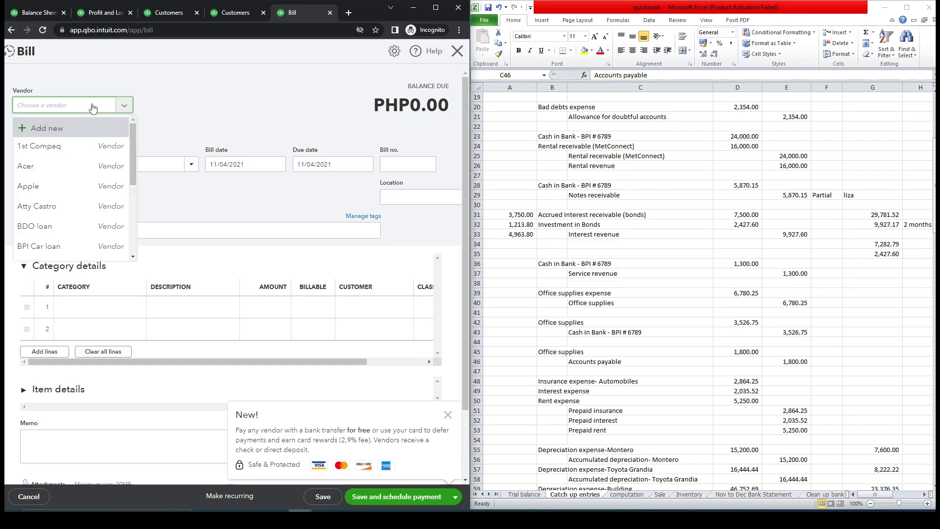
{"action": "type", "text": "off"}
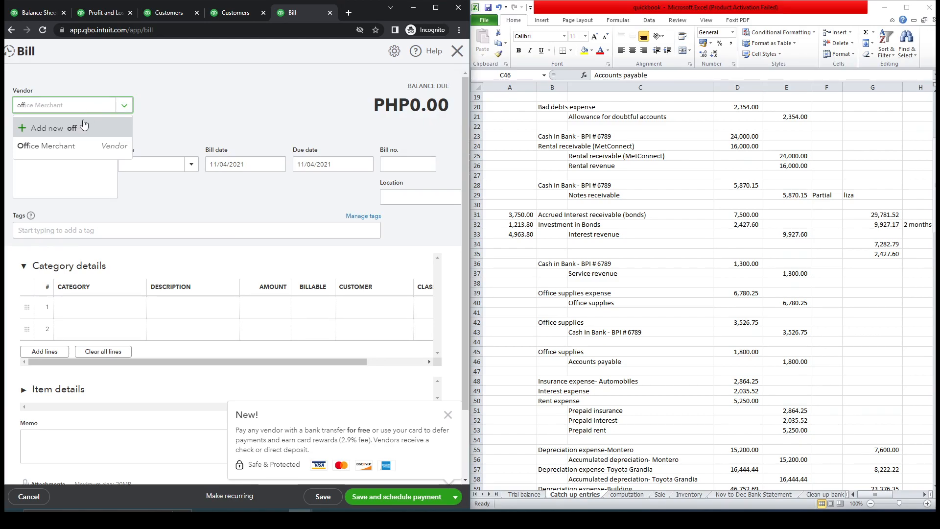
{"action": "left_click", "coordinate": [73, 146]}
Step: Set the bill date to 12/15/2021
{"action": "left_click", "coordinate": [215, 164]}
{"action": "type", "text": "2"}
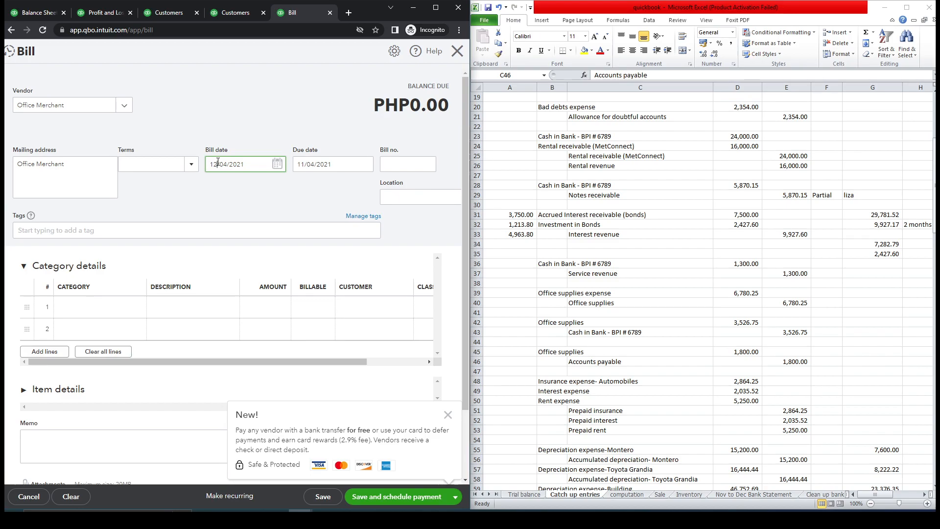
{"action": "double_click", "coordinate": [224, 164]}
{"action": "type", "text": "15"}
{"action": "left_click", "coordinate": [255, 205]}
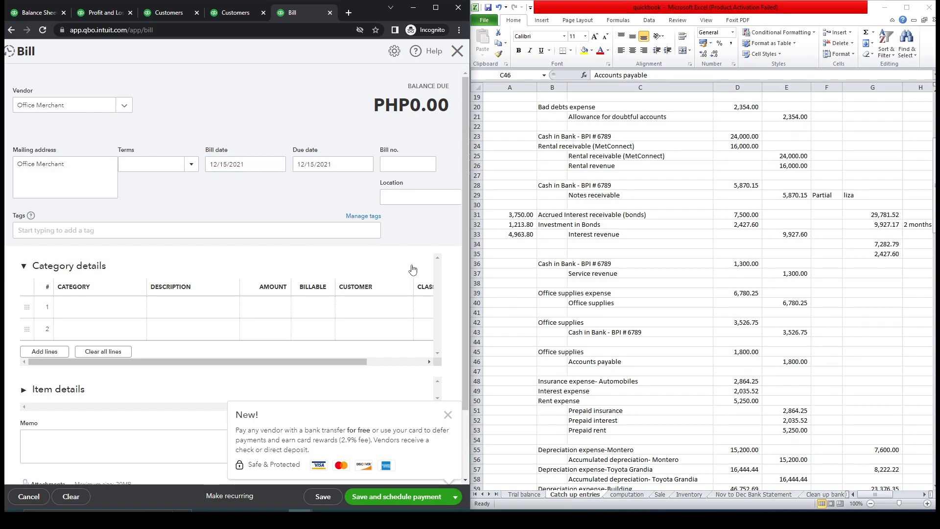
Step: Set the bill's first category line to Office supplies and enter the amount 1,800.00 copied from the Catch up entries sheet
{"action": "left_click", "coordinate": [120, 313]}
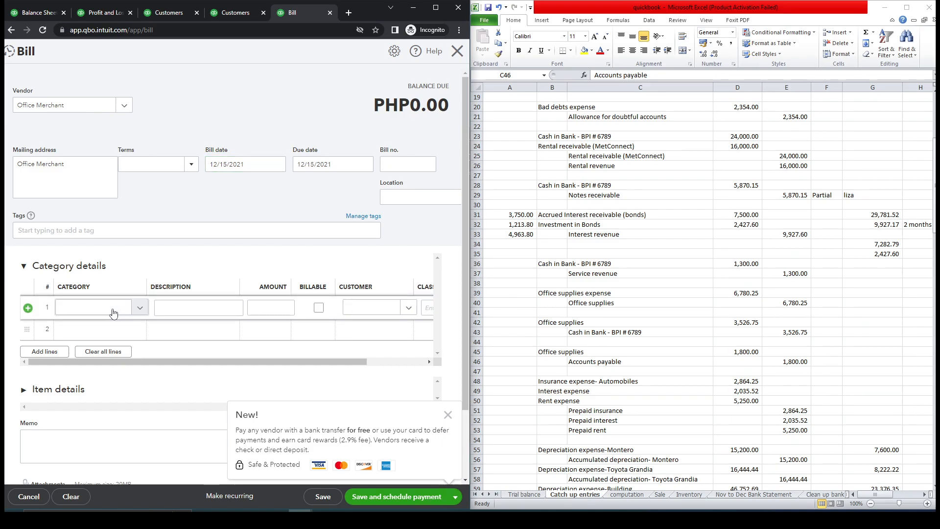
{"action": "left_click", "coordinate": [112, 312]}
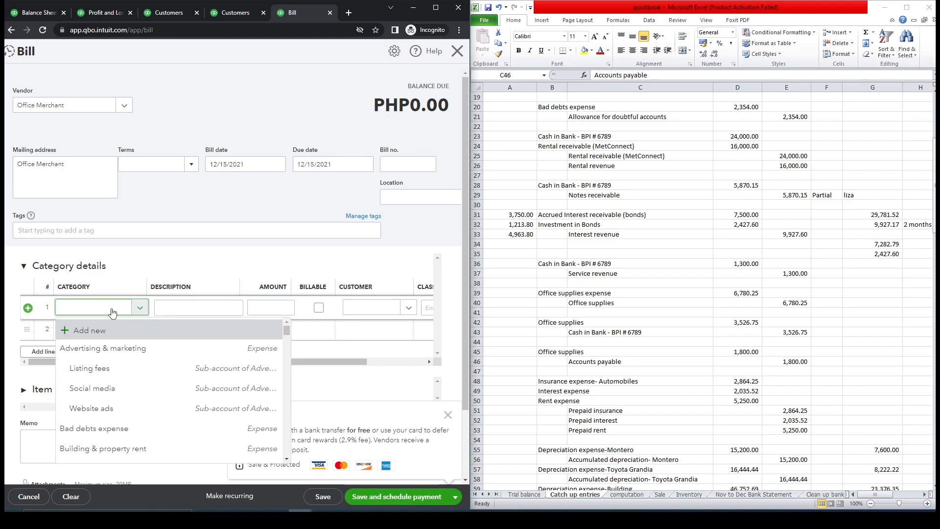
{"action": "type", "text": "off"}
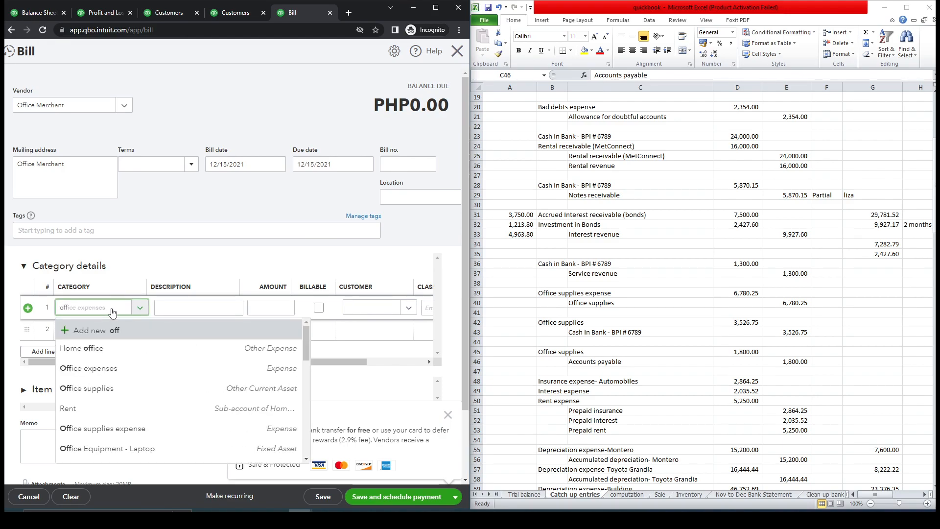
{"action": "left_click", "coordinate": [104, 389]}
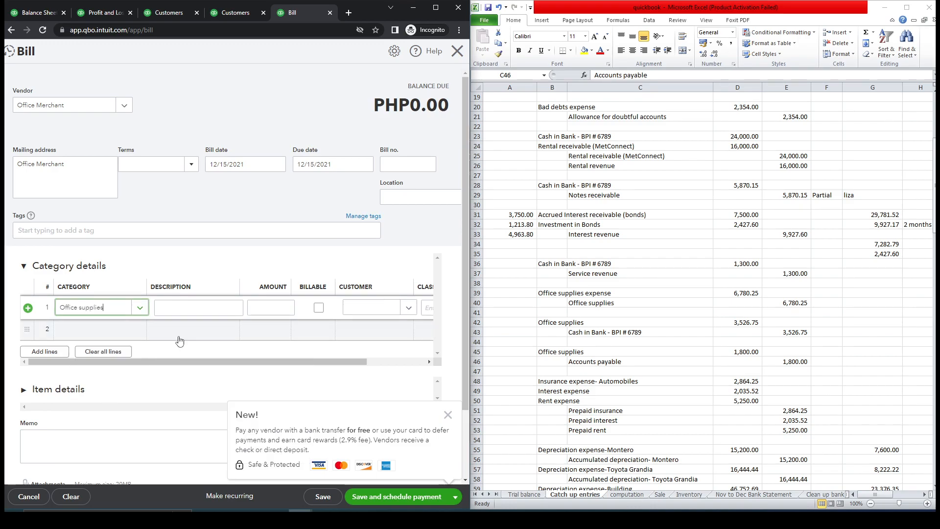
{"action": "left_click", "coordinate": [736, 368]}
{"action": "left_click", "coordinate": [742, 352]}
{"action": "key", "text": "ctrl+c"}
{"action": "left_click", "coordinate": [271, 307]}
{"action": "key", "text": "ctrl+v"}
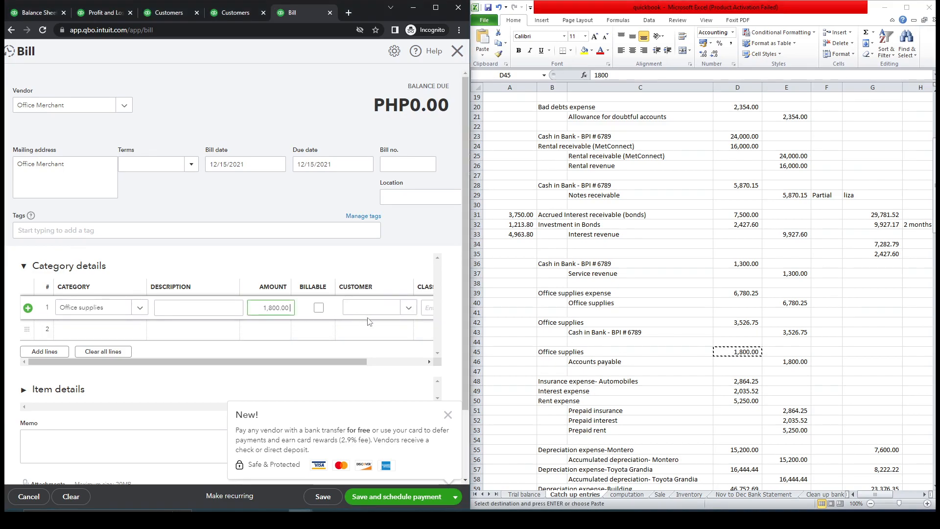
{"action": "mouse_move", "coordinate": [468, 304]}
{"action": "left_mouse_down"}
{"action": "mouse_move", "coordinate": [469, 357]}
{"action": "mouse_move", "coordinate": [465, 289]}
{"action": "left_mouse_up"}
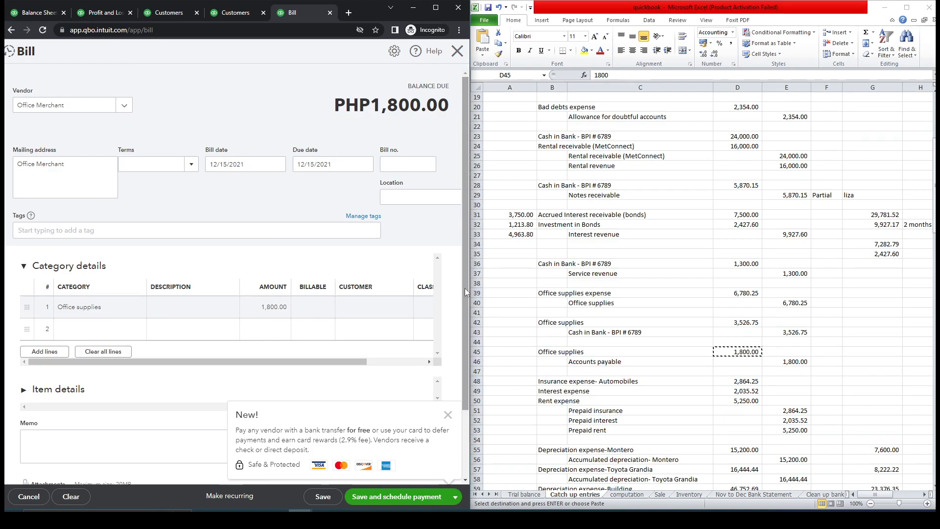
Step: Examine the Accounts Payable and December 2021 office supplies balances in the Balance Sheet, and reload the report
{"action": "left_click", "coordinate": [35, 14]}
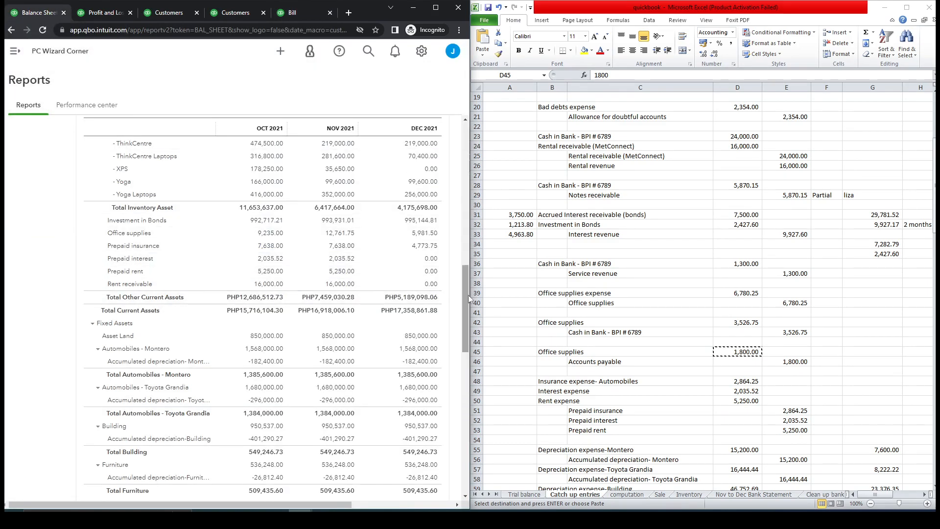
{"action": "scroll", "coordinate": [469, 299], "scroll_direction": "down", "scroll_amount": 8}
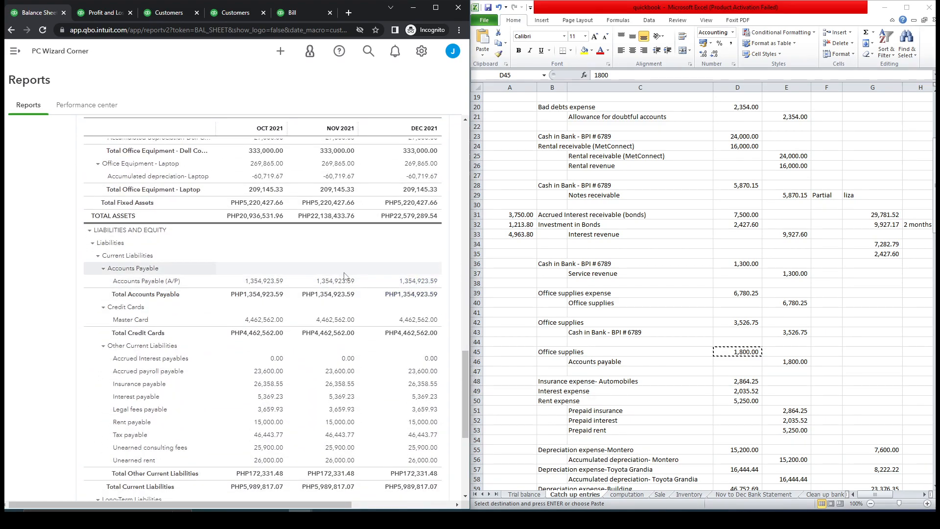
{"action": "left_click_drag", "start_coordinate": [468, 372], "coordinate": [456, 282]}
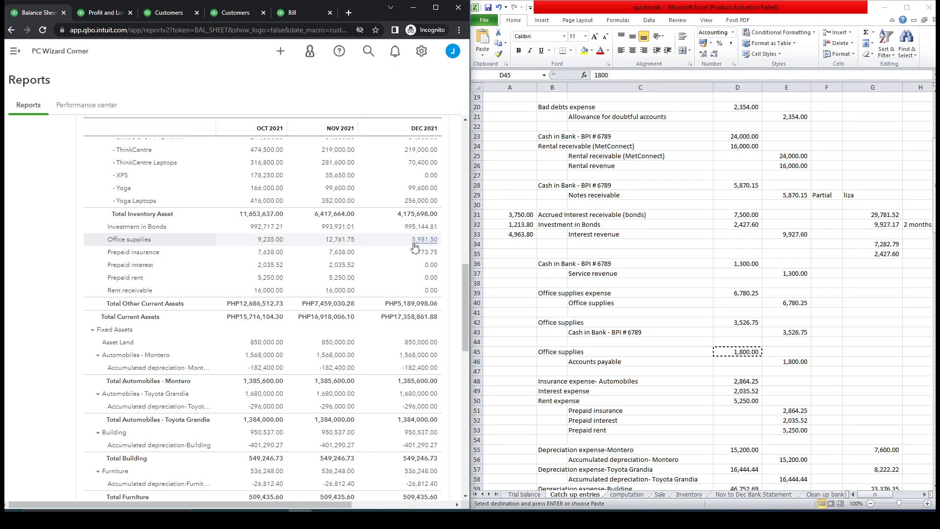
{"action": "left_click_drag", "start_coordinate": [463, 271], "coordinate": [466, 351]}
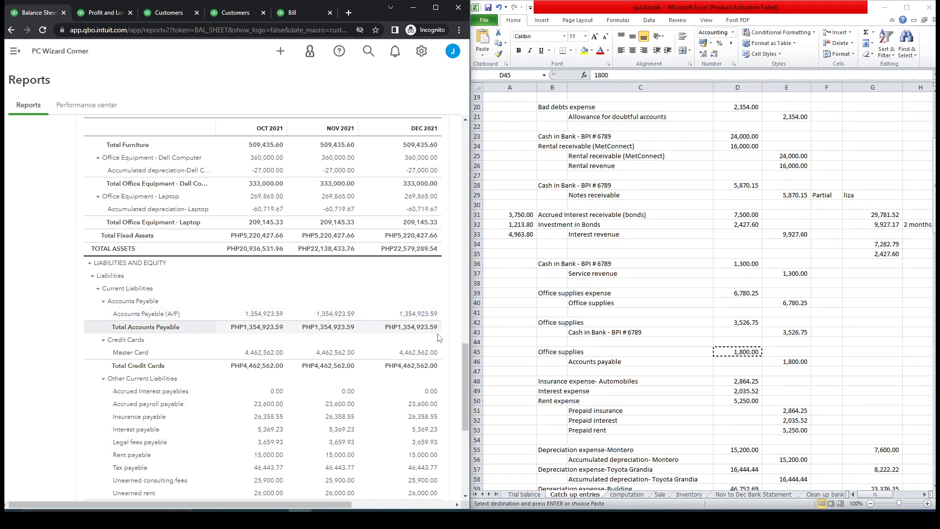
{"action": "left_click", "coordinate": [43, 31]}
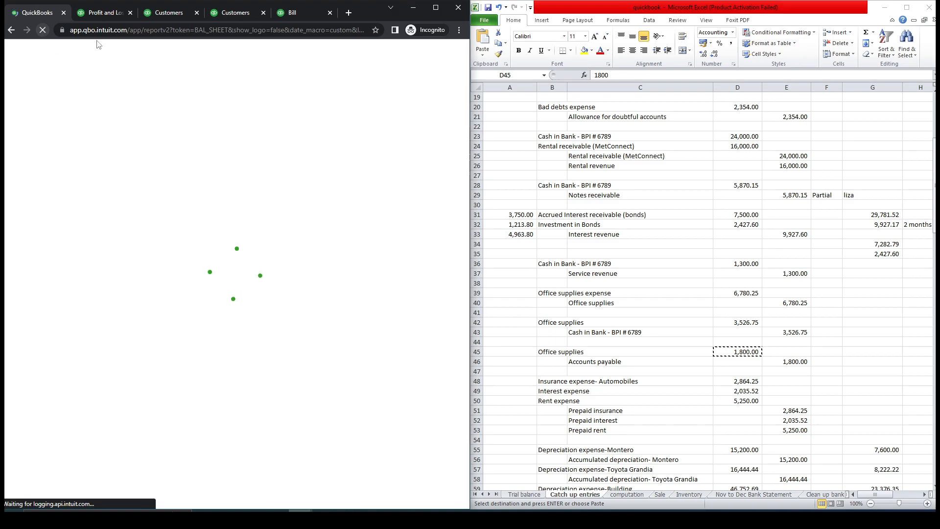
Step: Save the Office Merchant bill, return to the Balance Sheet, and hide the side navigation
{"action": "left_click", "coordinate": [294, 18]}
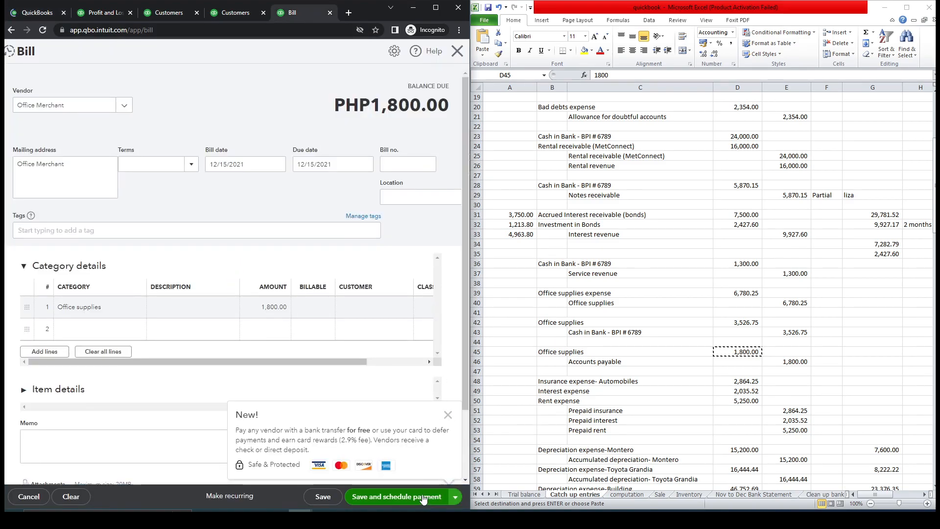
{"action": "left_click", "coordinate": [324, 497]}
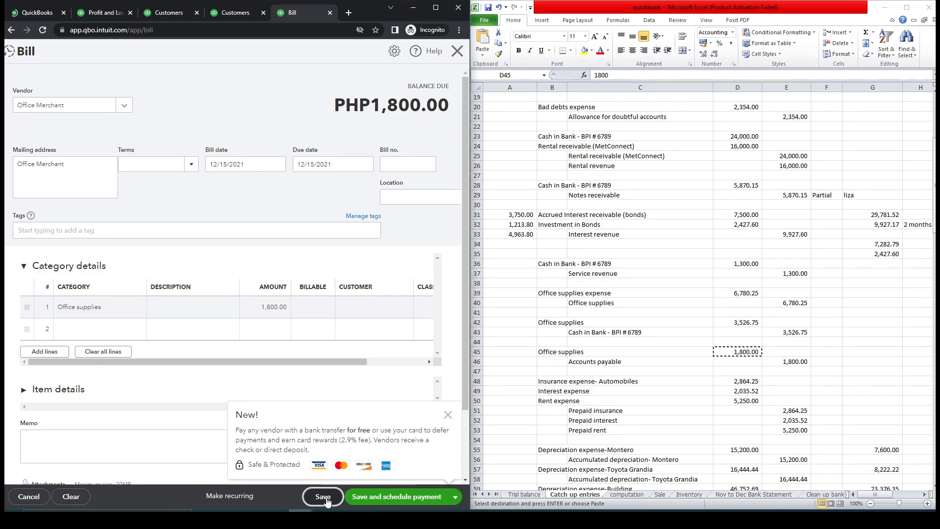
{"action": "left_click", "coordinate": [43, 15]}
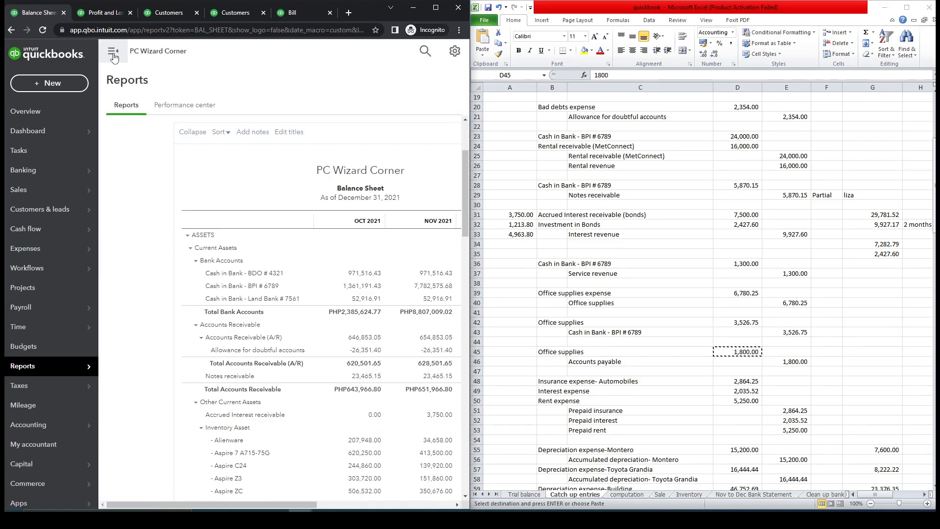
{"action": "left_click", "coordinate": [114, 52]}
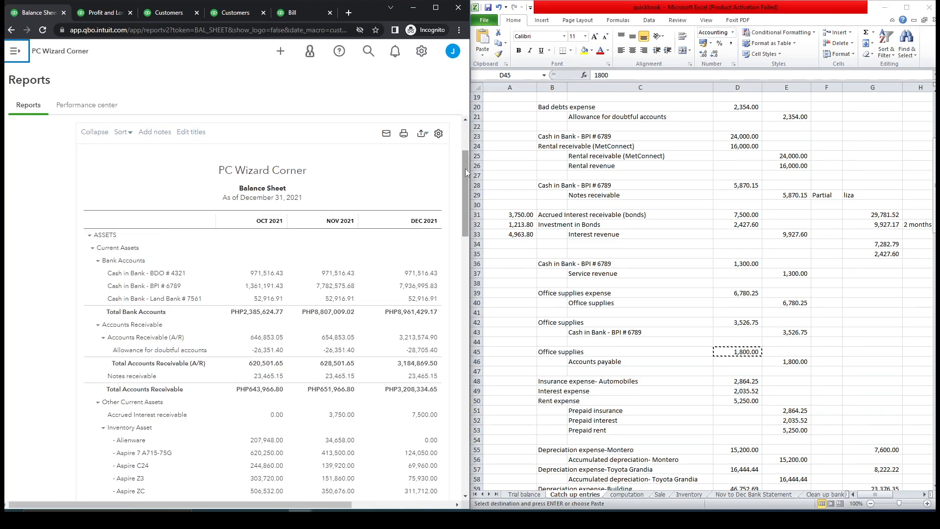
Step: Open the December 2021 Accounts Payable (A/P) transactions from the Balance Sheet, check the bill amount, and return to the report summary
{"action": "left_click_drag", "start_coordinate": [466, 171], "coordinate": [479, 358]}
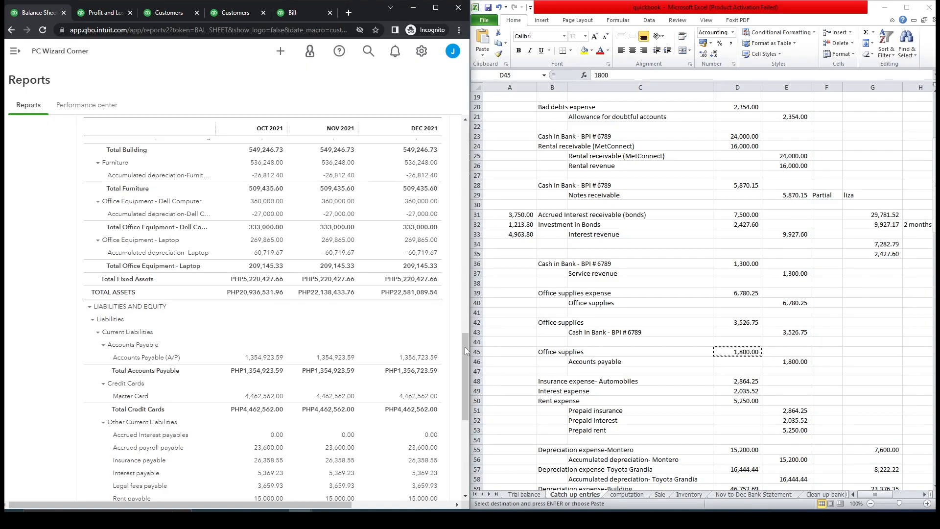
{"action": "left_click", "coordinate": [414, 357]}
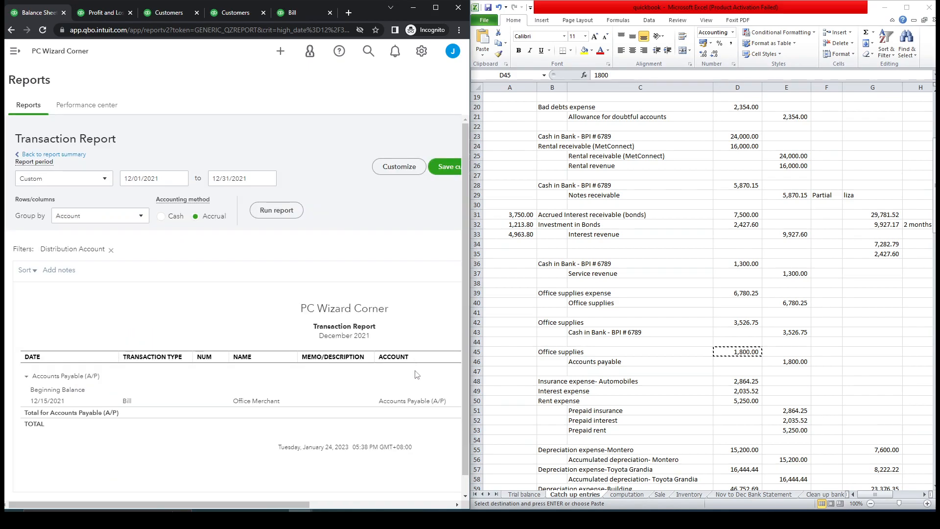
{"action": "left_click_drag", "start_coordinate": [301, 505], "coordinate": [378, 507]}
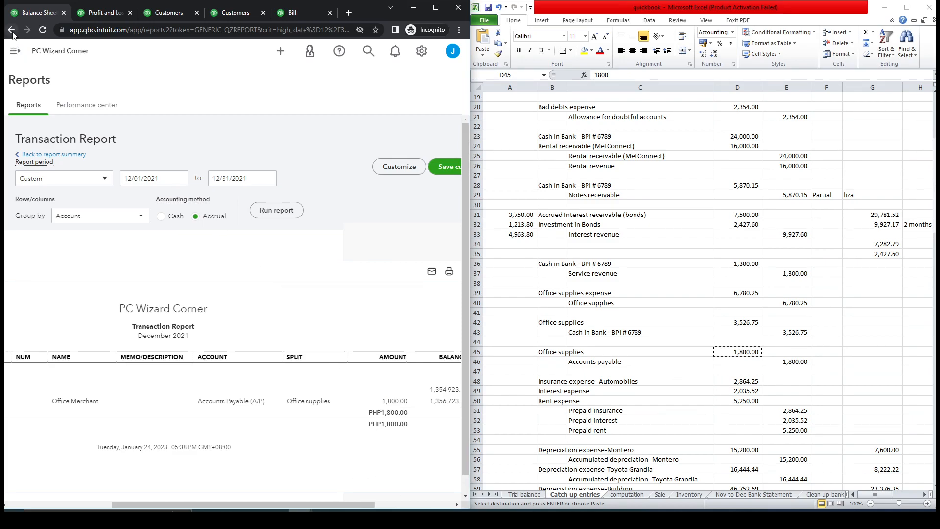
{"action": "left_click_drag", "start_coordinate": [12, 33], "coordinate": [55, 158]}
{"action": "left_click", "coordinate": [55, 156]}
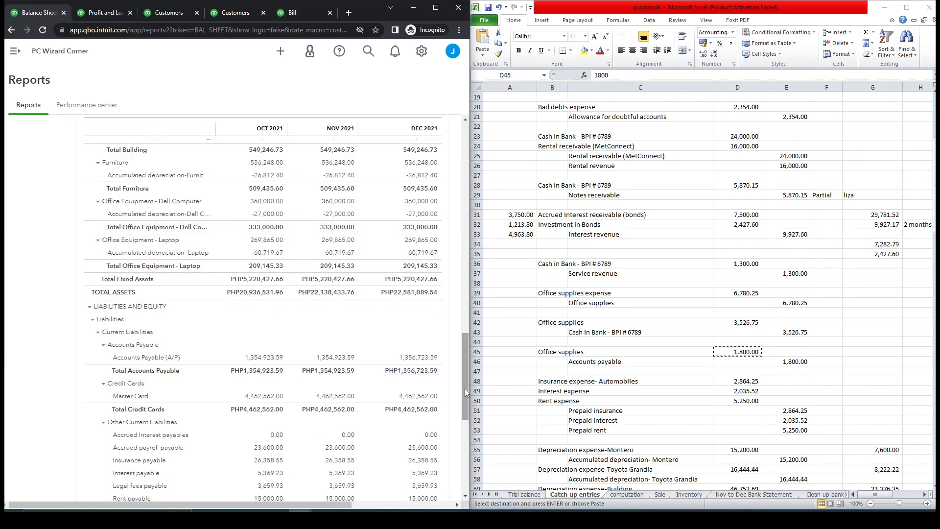
Step: Open the December 2021 office supplies transactions from the Balance Sheet, check the recorded bill, and return to the report summary
{"action": "left_click_drag", "start_coordinate": [466, 367], "coordinate": [469, 299]}
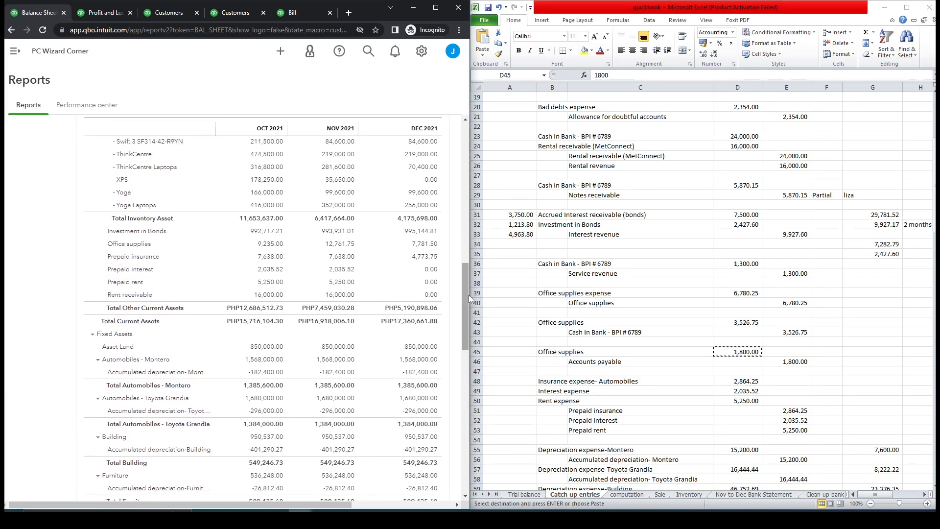
{"action": "left_click", "coordinate": [419, 246]}
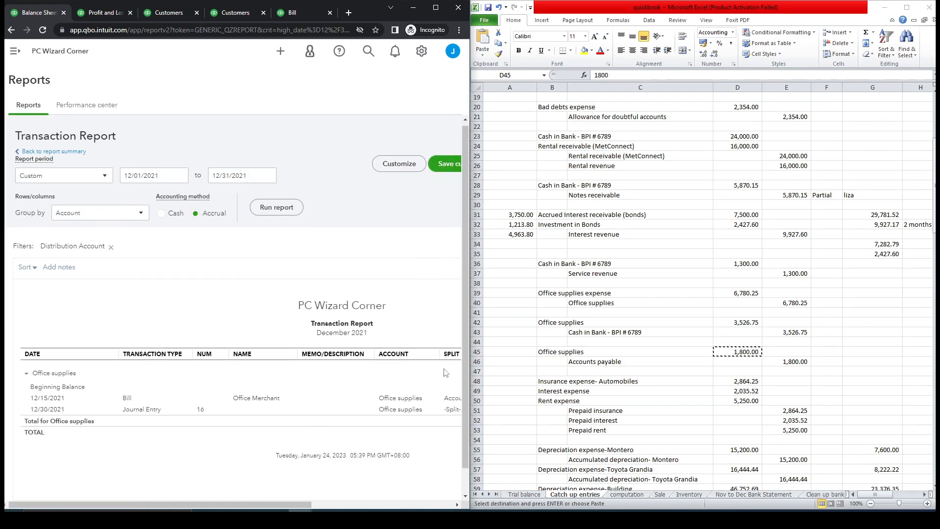
{"action": "left_click_drag", "start_coordinate": [305, 503], "coordinate": [419, 504]}
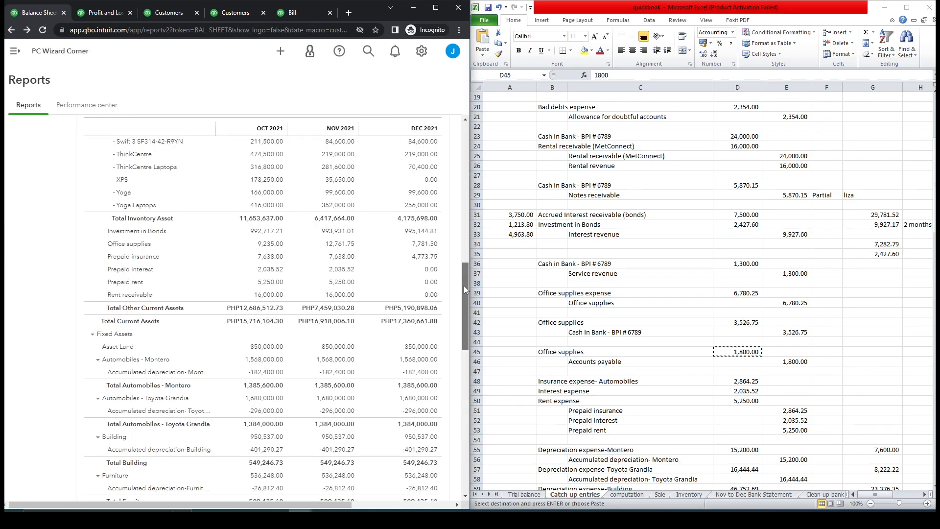
{"action": "left_click_drag", "start_coordinate": [463, 286], "coordinate": [463, 203]}
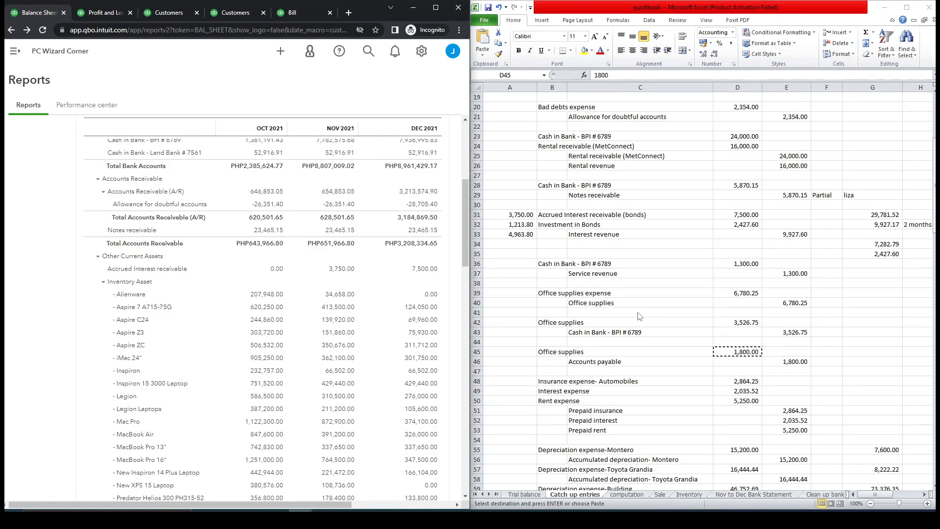
Step: Review the sheet's entries from Bad debts expense through Prepaid rent, and highlight the depreciation entries from Montero through Dell Computer
{"action": "left_click", "coordinate": [546, 107]}
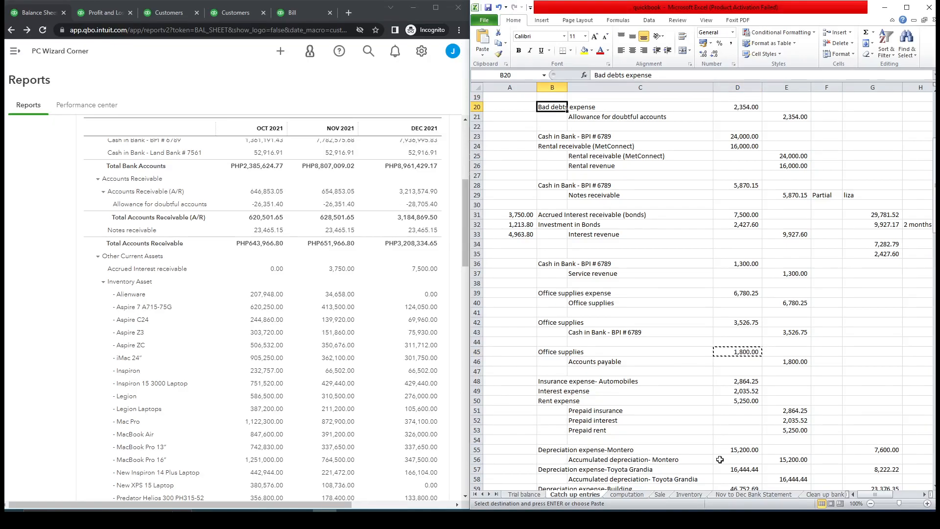
{"action": "left_click", "coordinate": [794, 431], "text": "shift"}
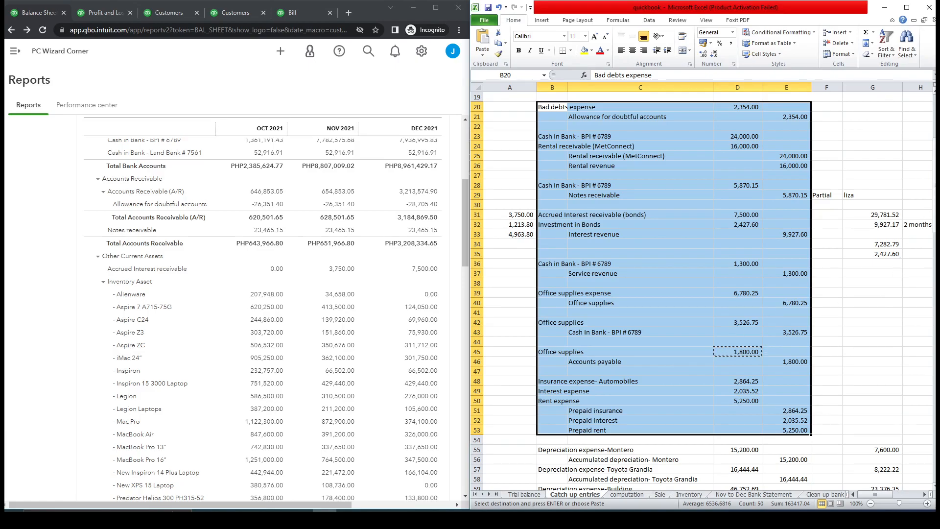
{"action": "scroll", "coordinate": [702, 291], "scroll_direction": "down", "scroll_amount": 8}
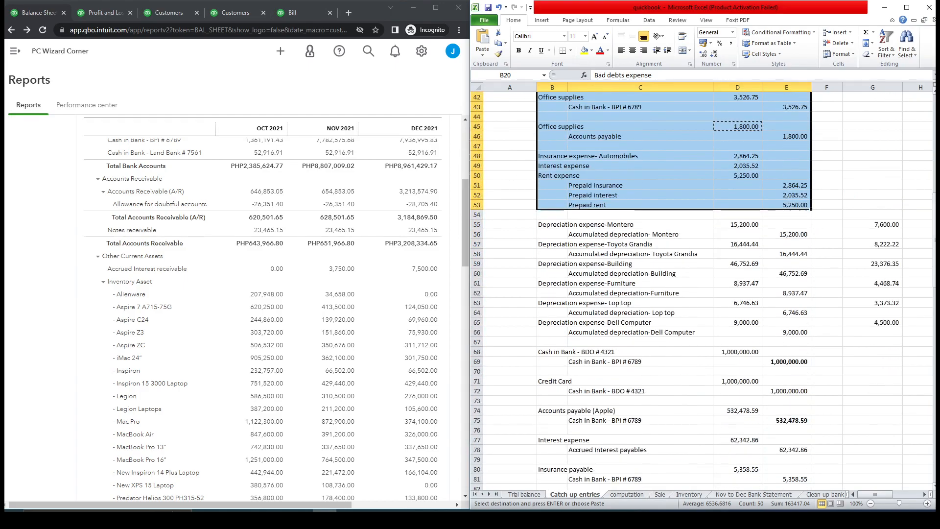
{"action": "left_click_drag", "start_coordinate": [559, 225], "coordinate": [601, 331]}
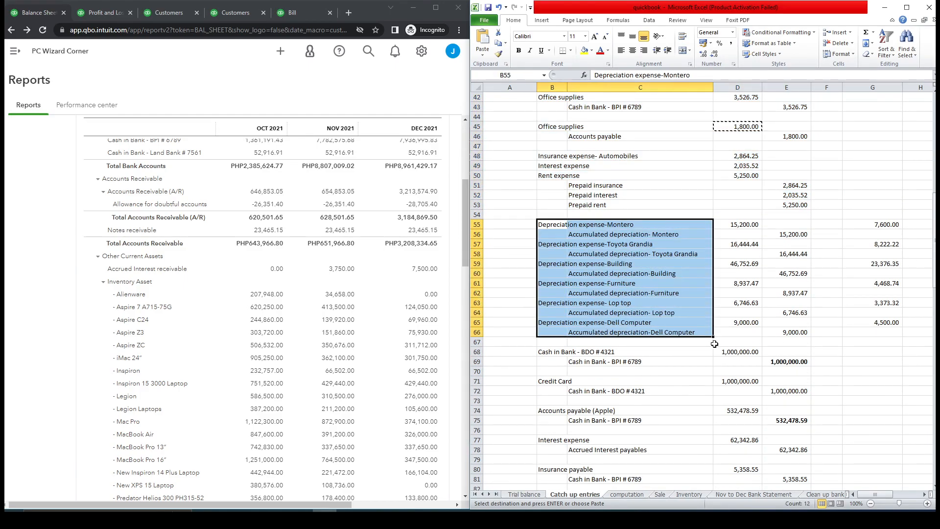